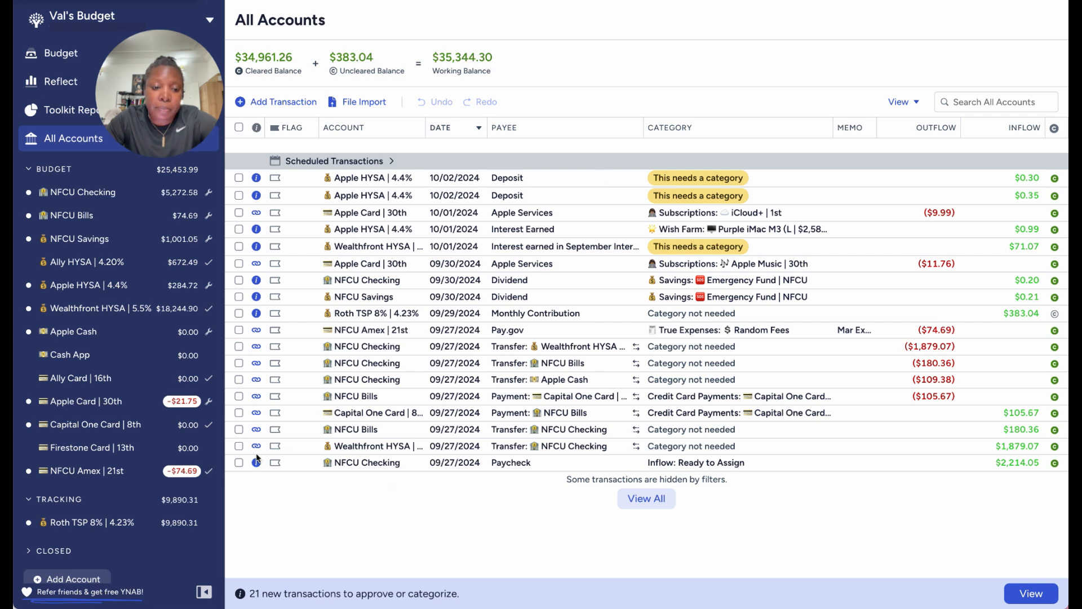
Approve the 09/27/2024 NFCU Checking paycheck and the Wealthfront HYSA transfer from NFCU Checking
click(238, 462)
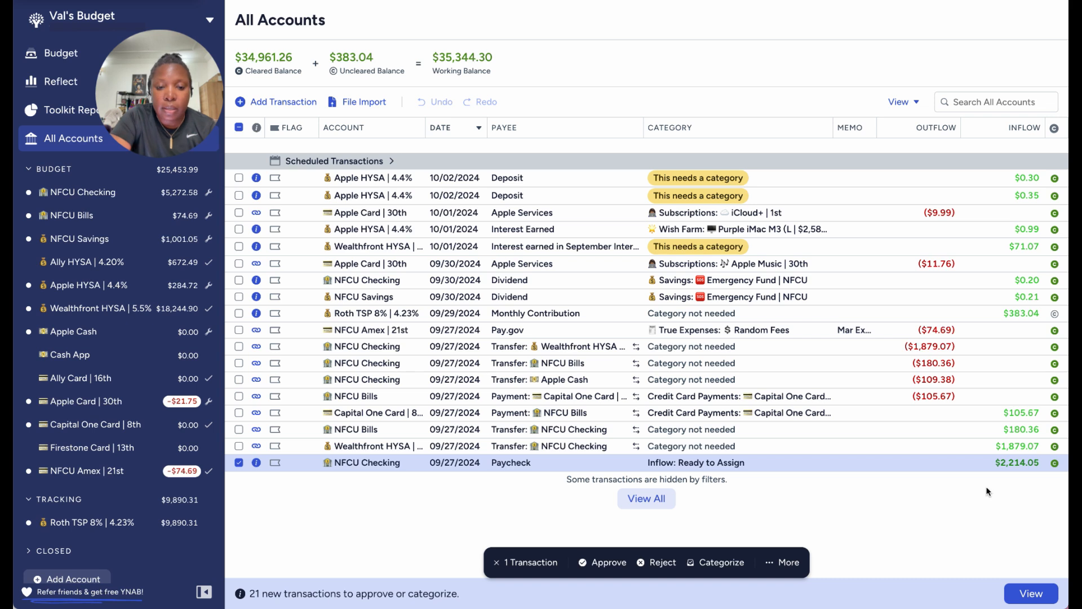
key(a)
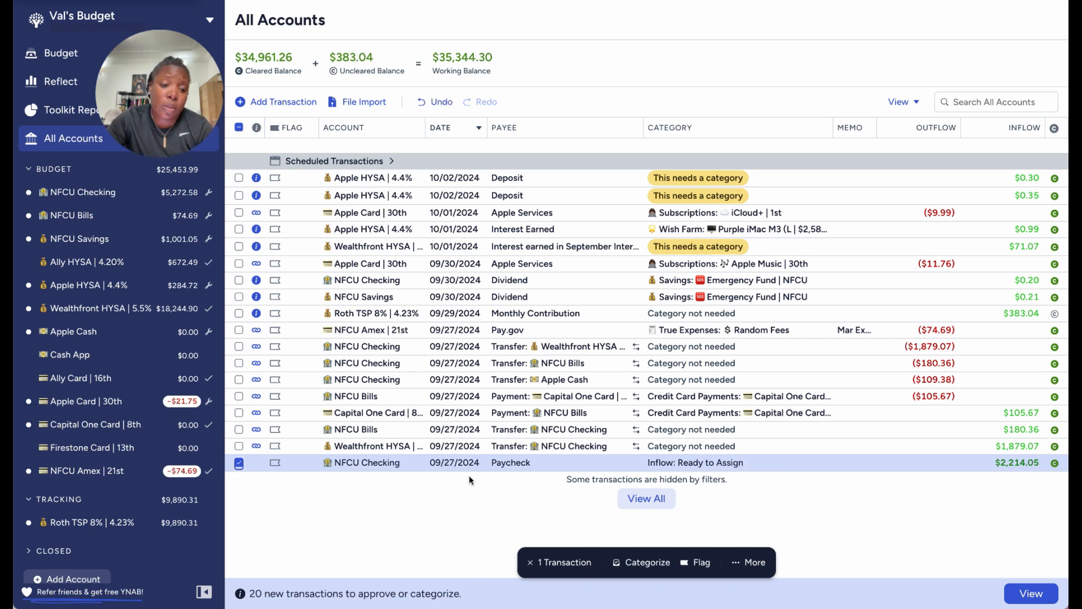
click(239, 462)
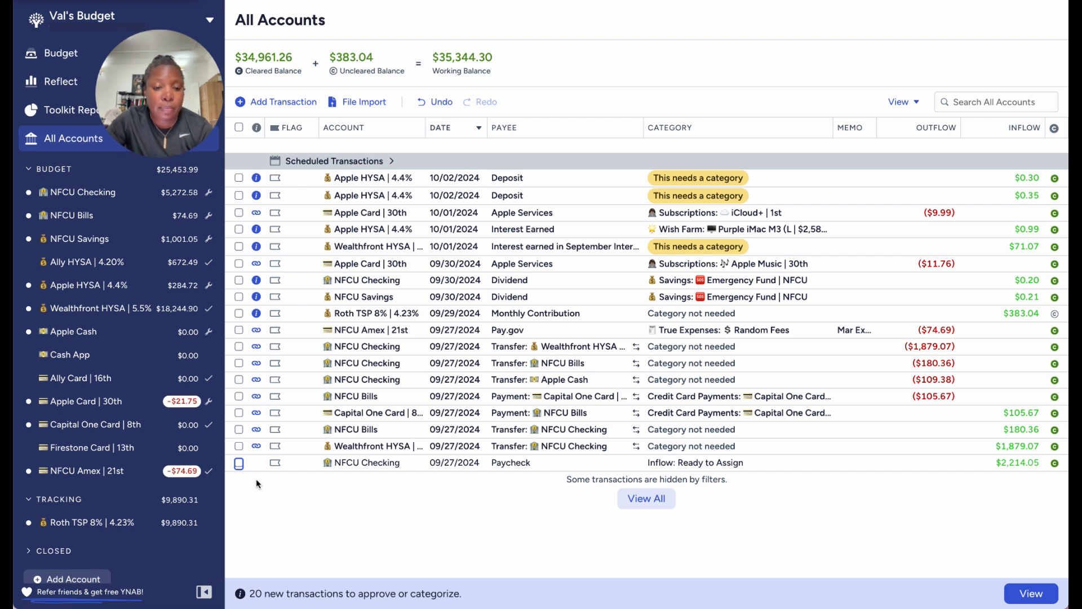
click(239, 446)
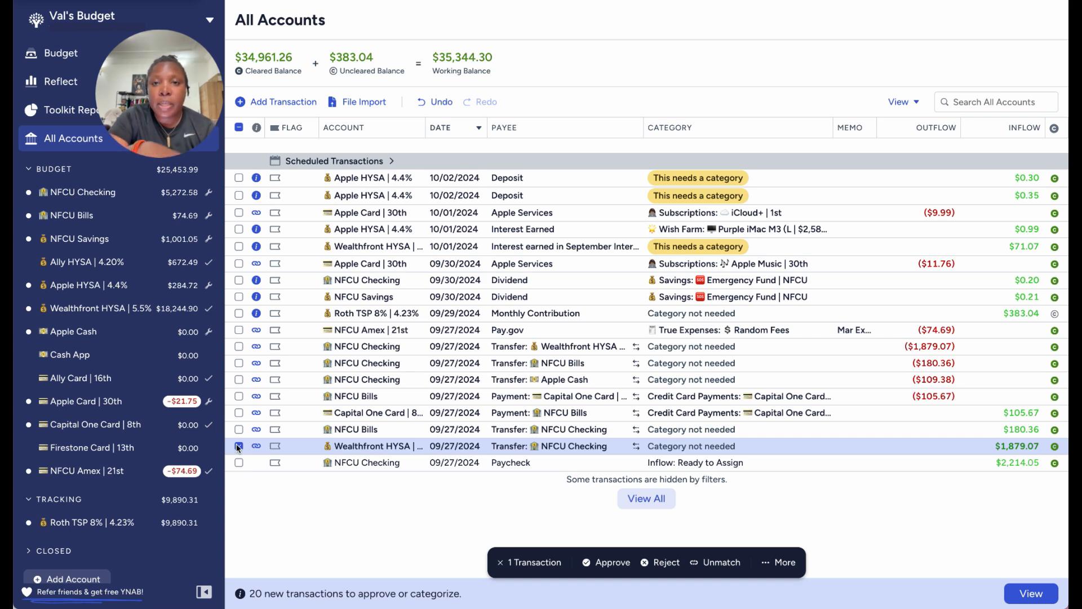
key(a)
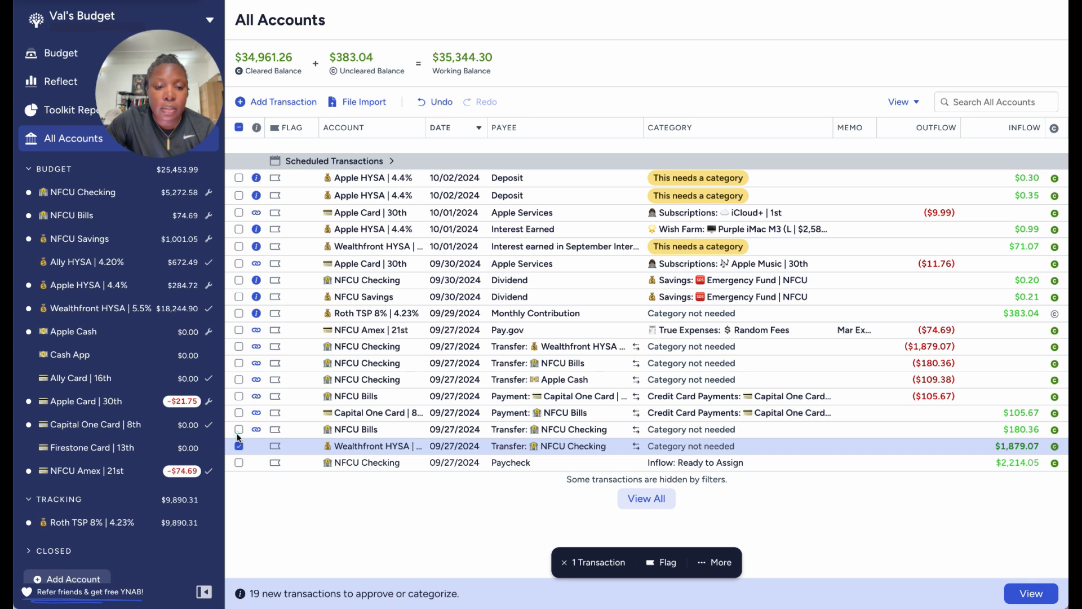
Approve together the matched 09/27/2024 transactions from the NFCU Bills transfer up to Pay.gov, plus the 10/01/2024 iCloud+ charge
click(238, 429)
click(239, 446)
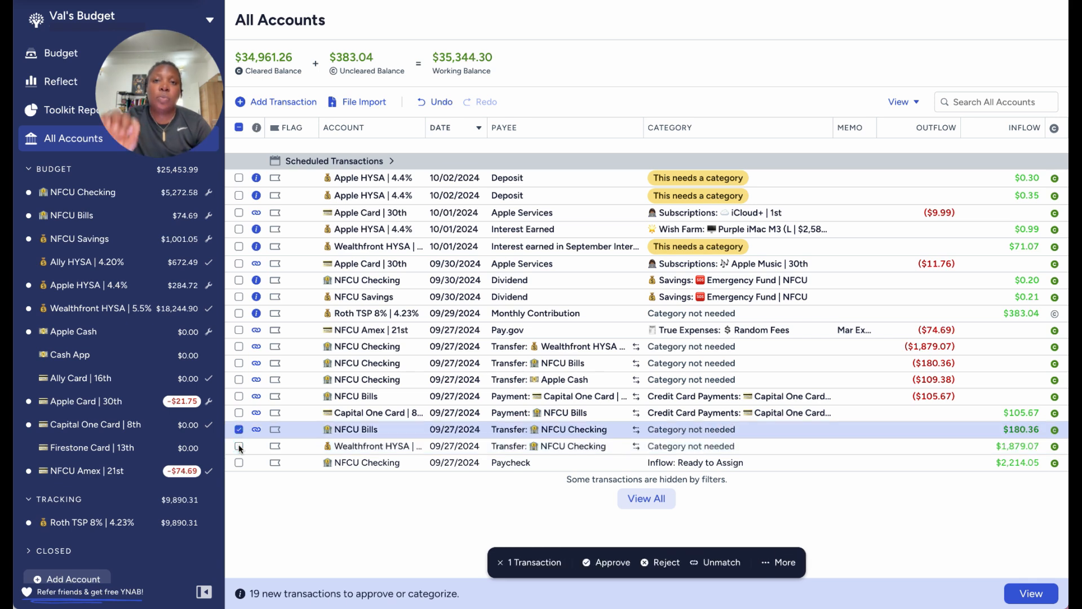
shift+click(238, 330)
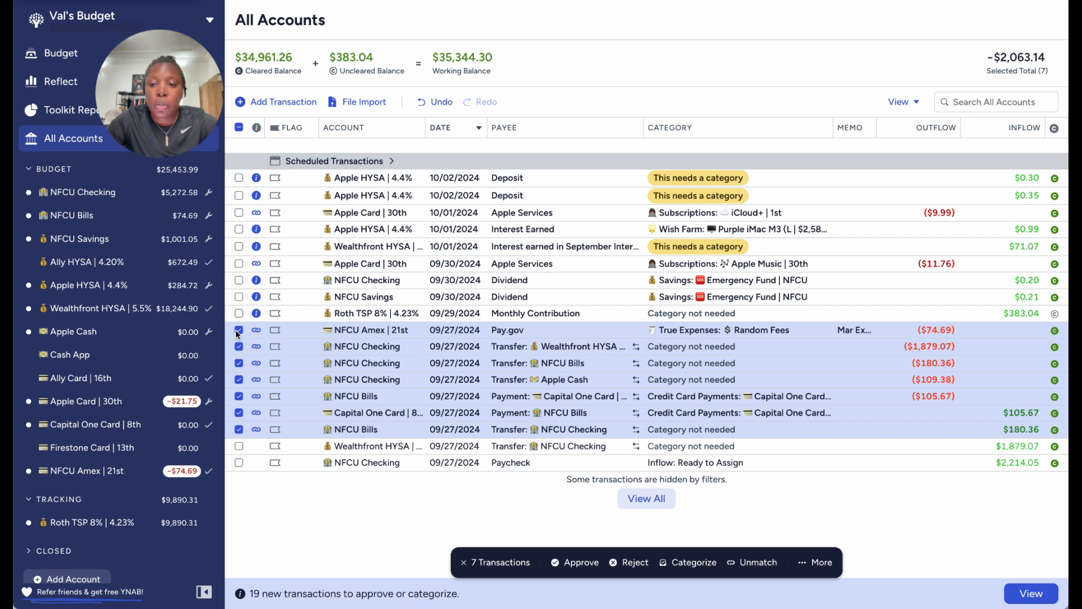
click(239, 213)
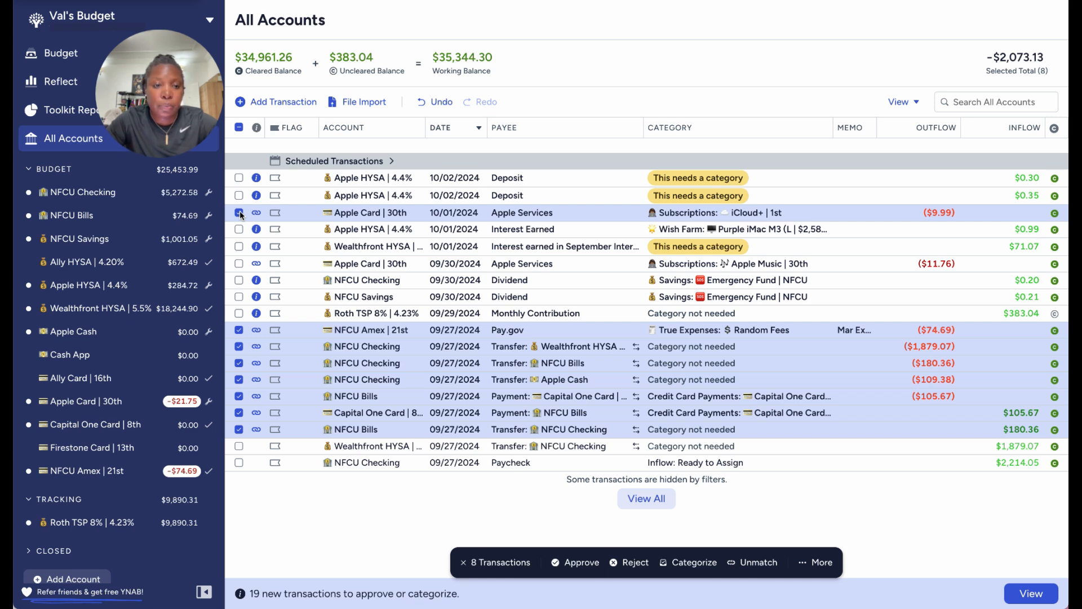
key(a)
click(239, 128)
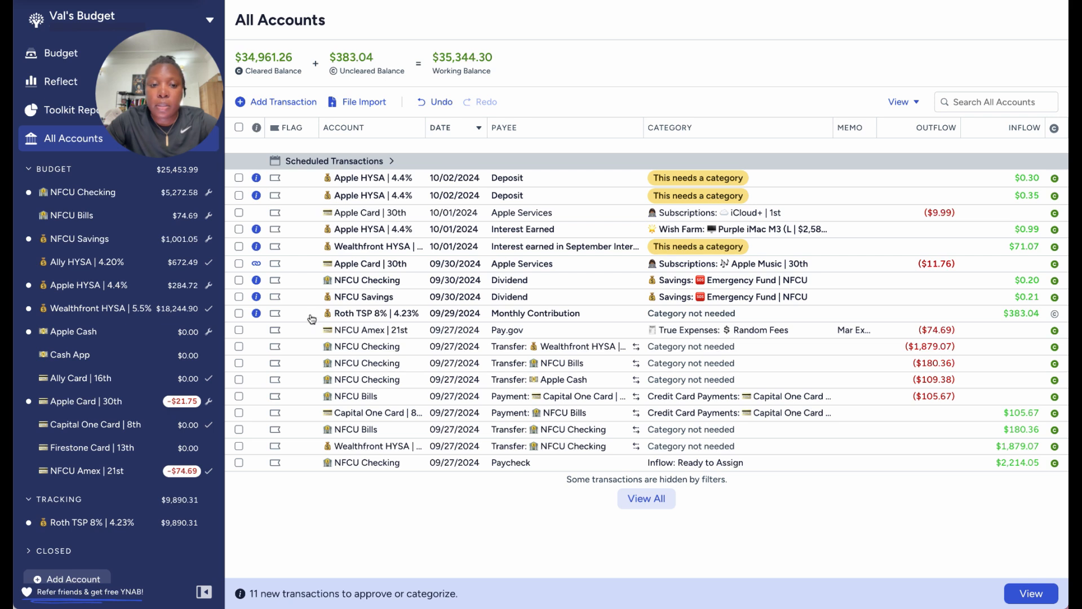
Approve the Roth TSP monthly contribution dated 09/29/2024 and mark it as cleared
click(239, 313)
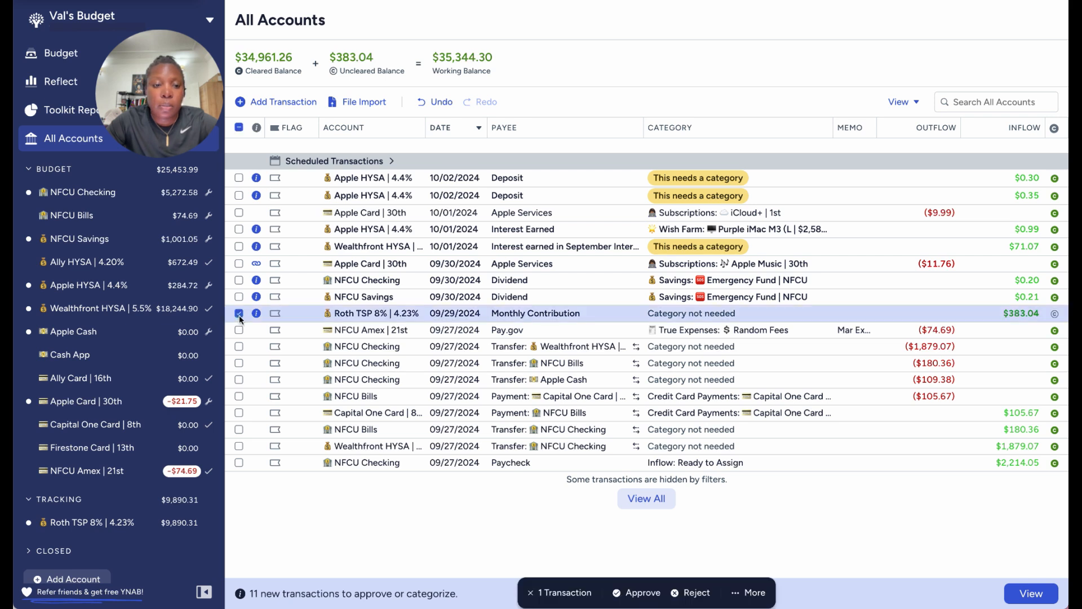
click(1055, 313)
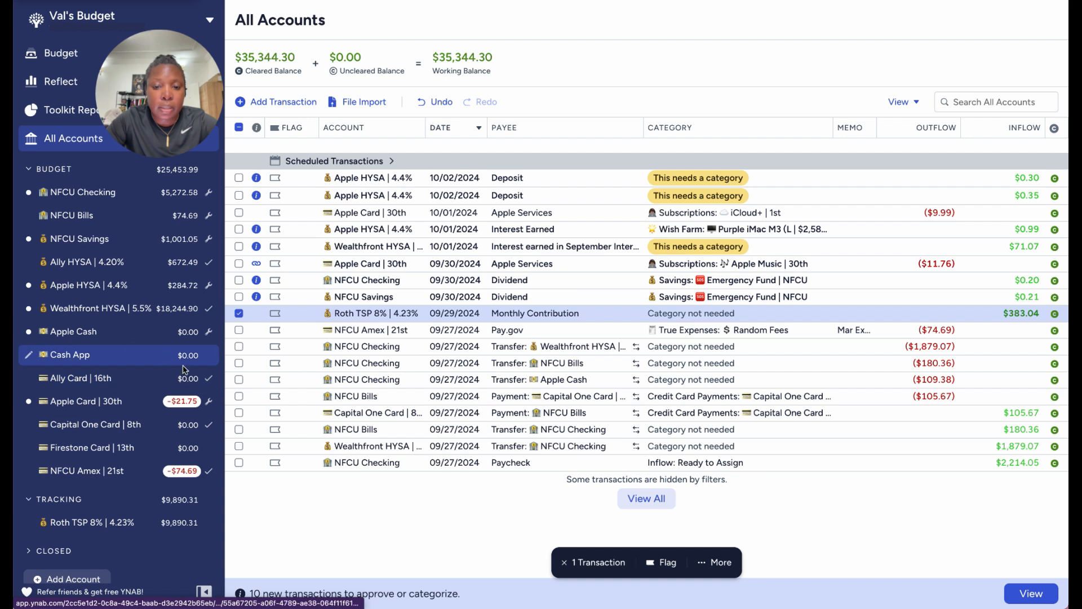
click(239, 314)
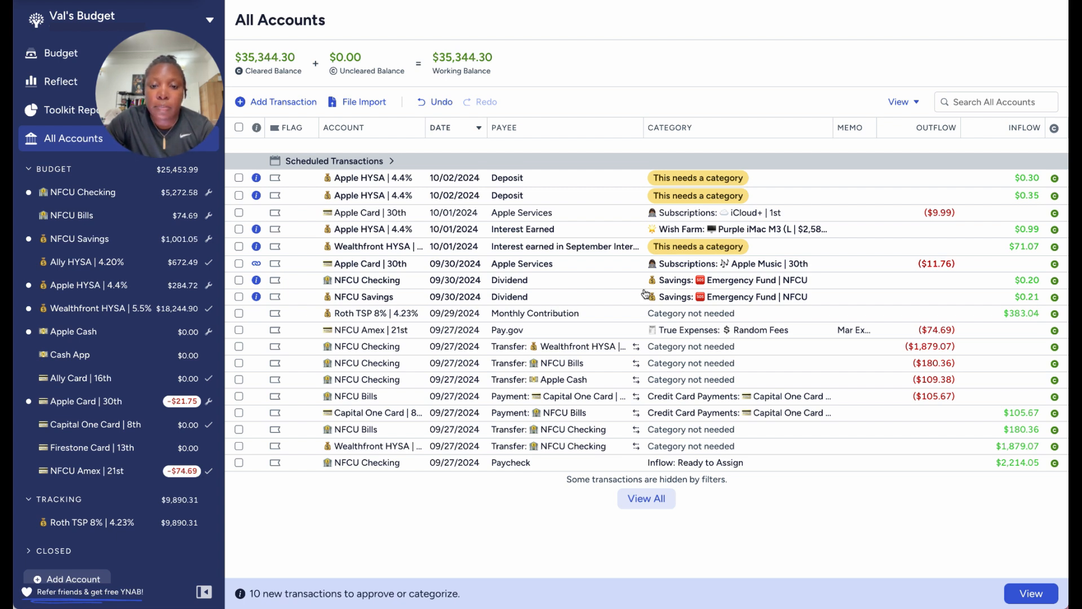
Change the NFCU Checking dividend's category to Ready to Assign and approve it
click(701, 286)
click(700, 283)
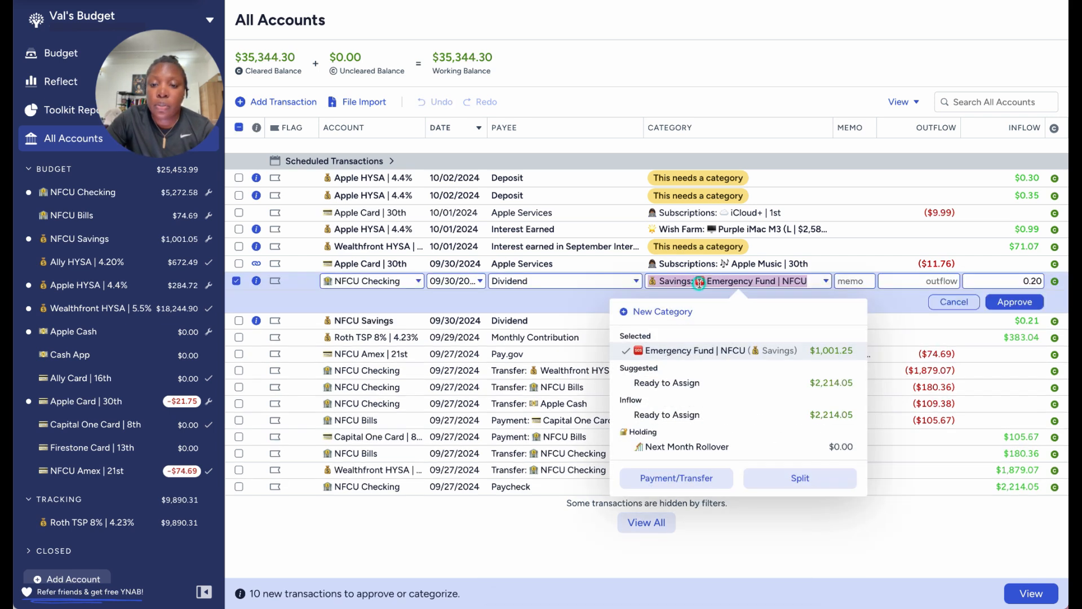
click(667, 383)
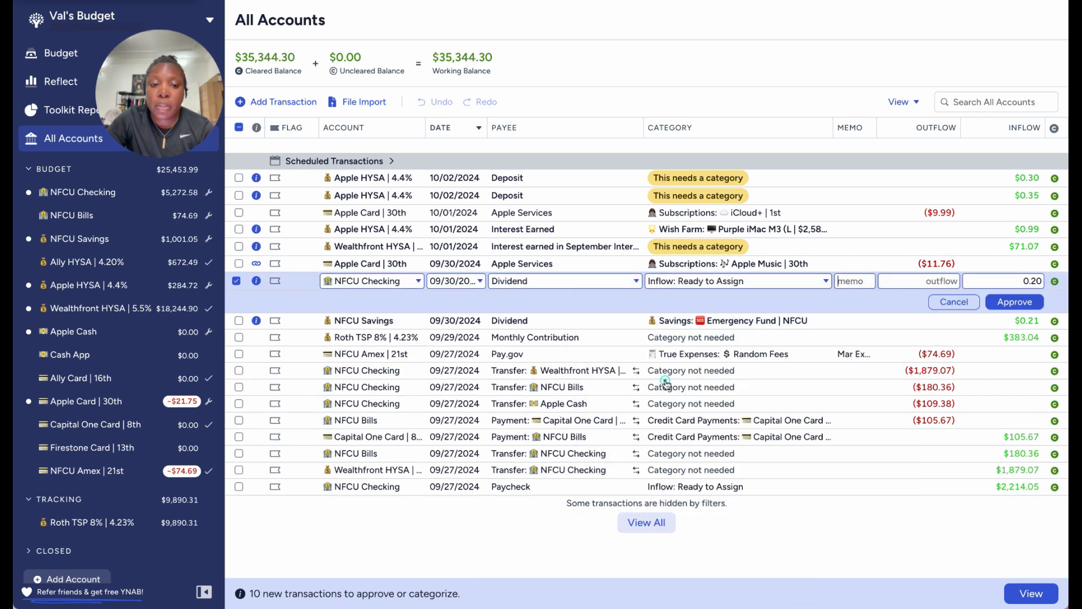
click(1022, 302)
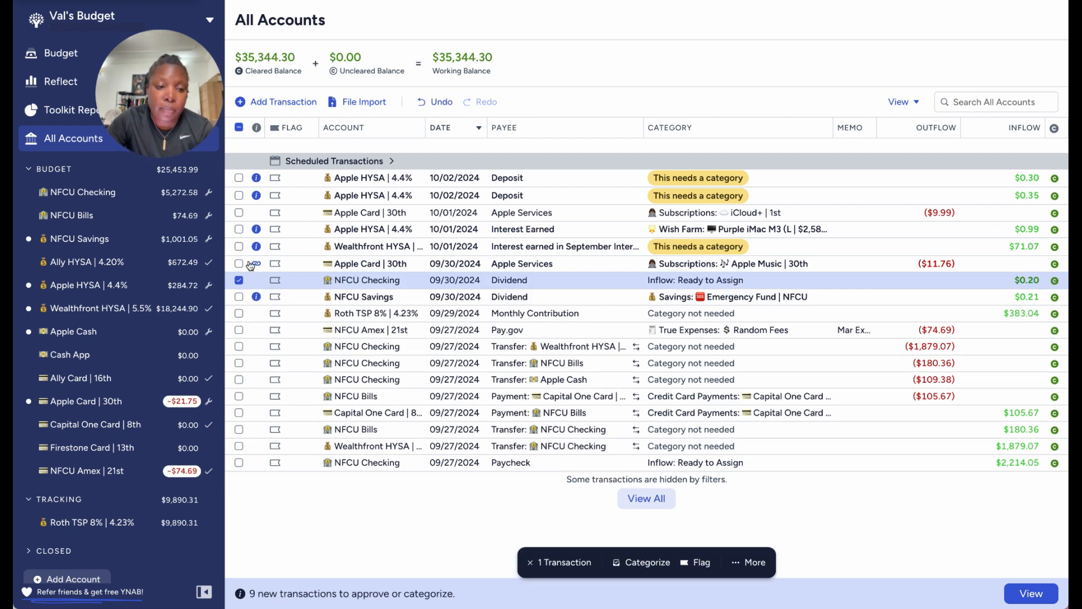
click(238, 282)
Approve the NFCU Savings dividend and the Apple Card charge for Apple Music, both dated 09/30/2024
click(238, 297)
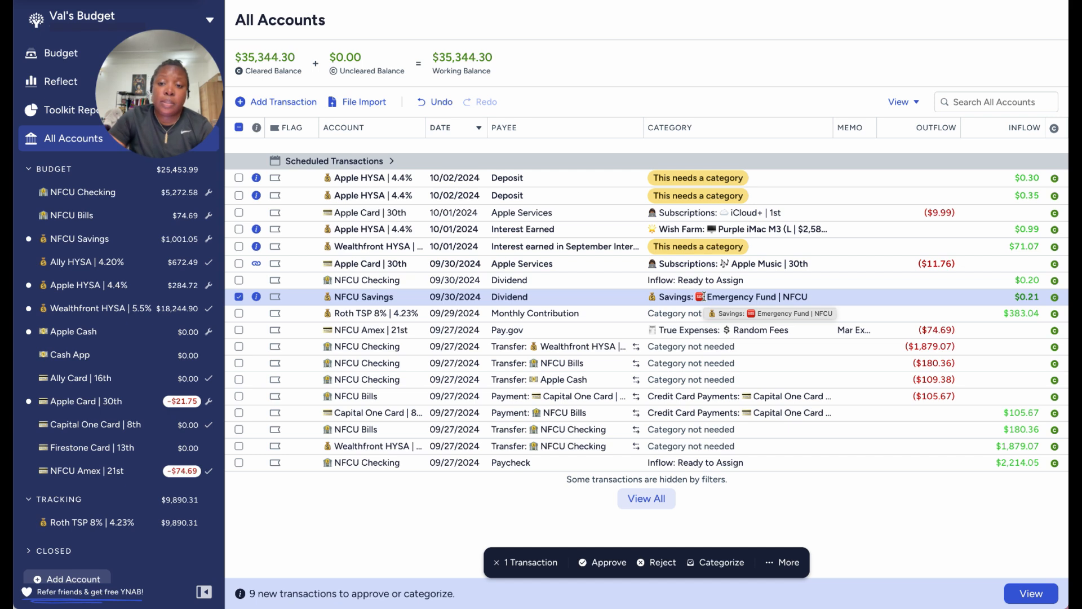
key(a)
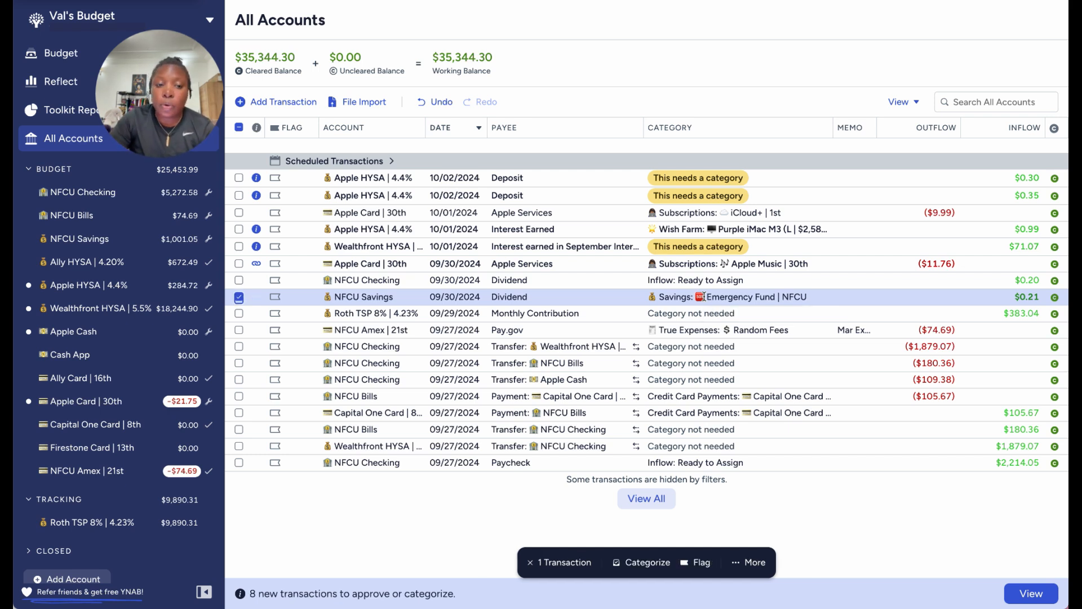
click(238, 298)
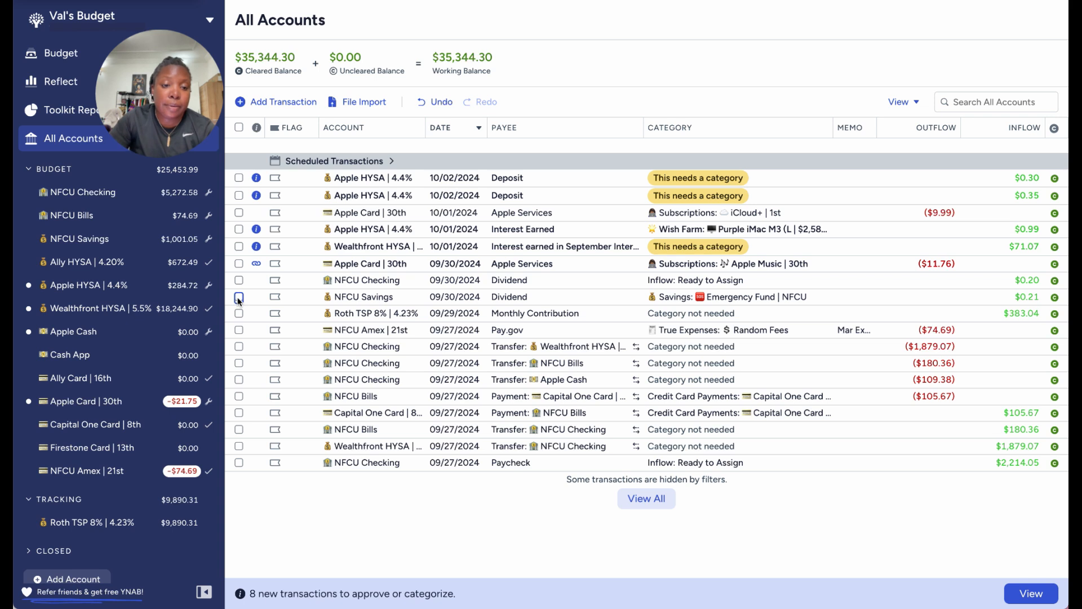
click(239, 264)
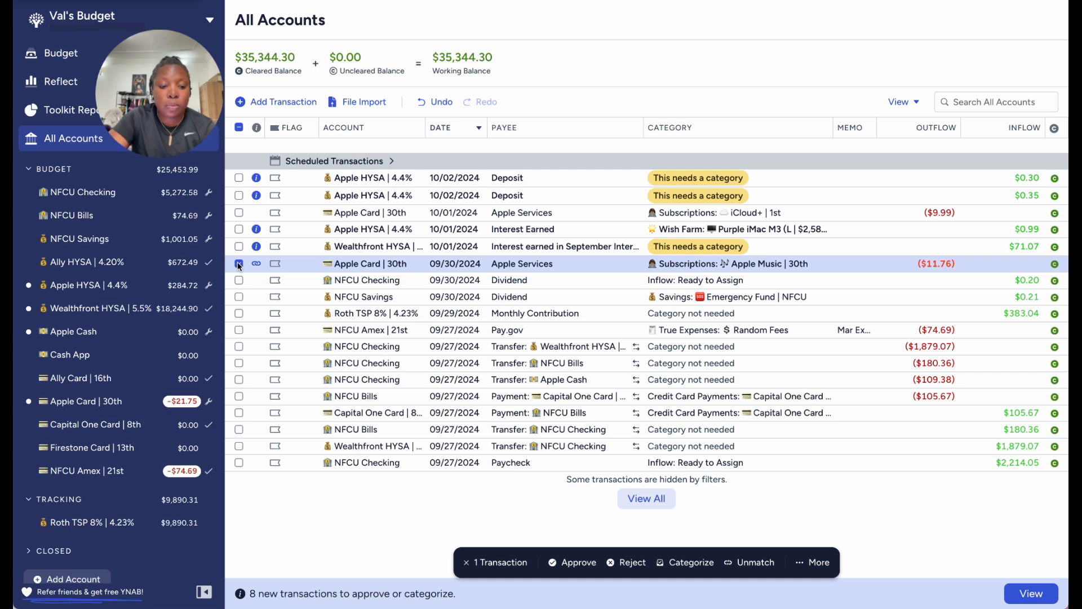
key(a)
click(238, 264)
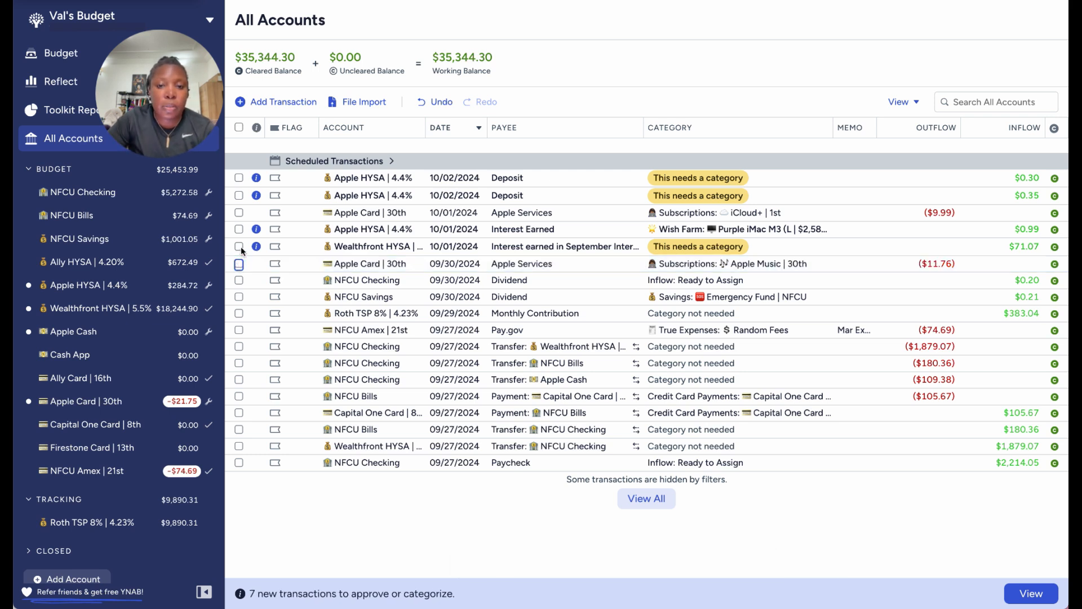
Set the Wealthfront HYSA interest payee to Interest Earned and approve it under the Purple iMac M3 category
click(240, 247)
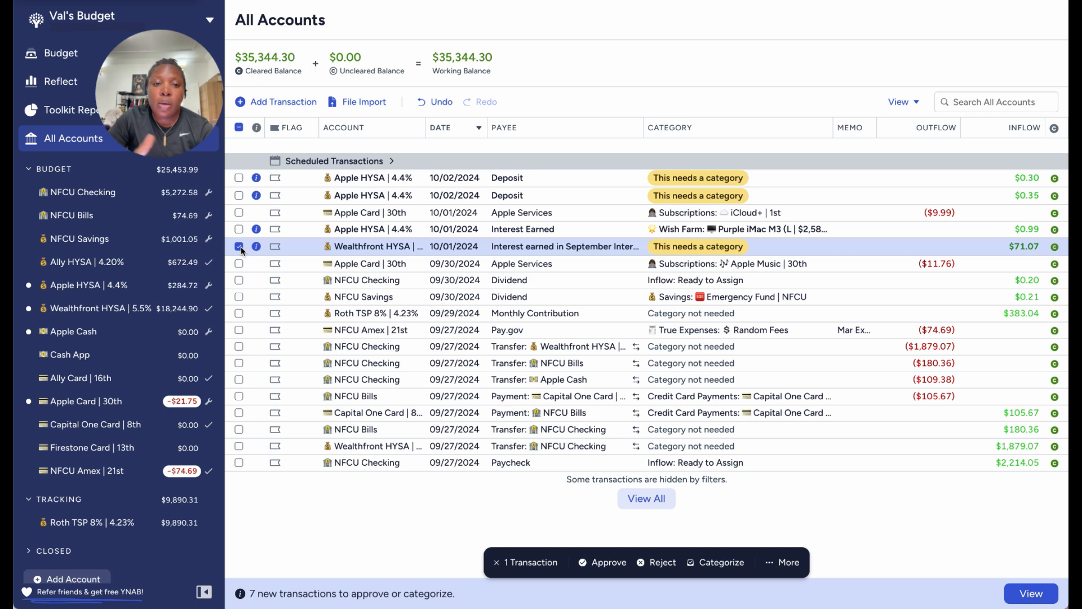
click(553, 242)
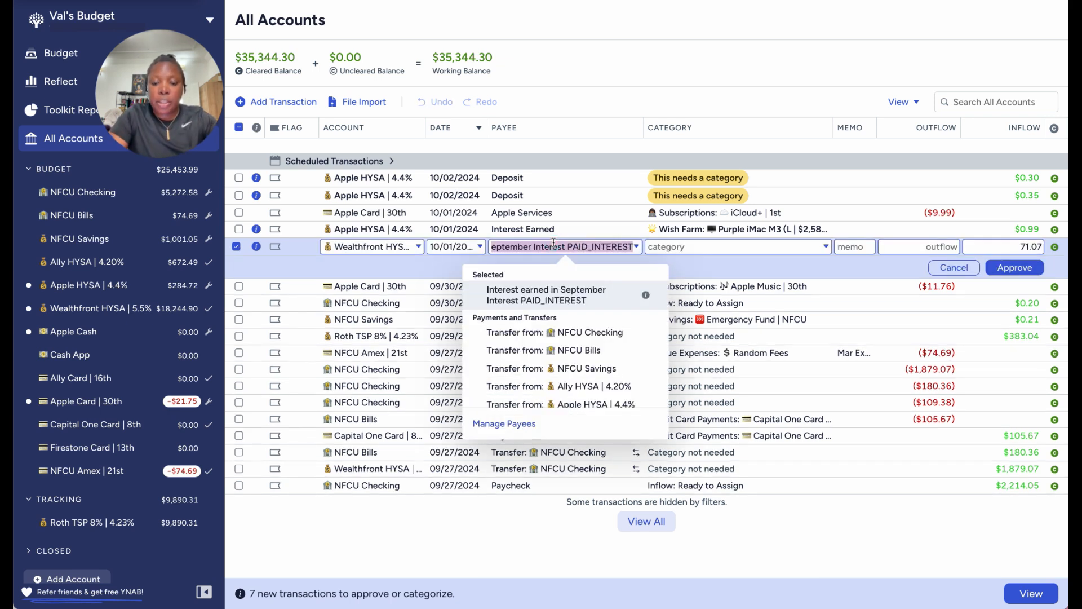
text(int)
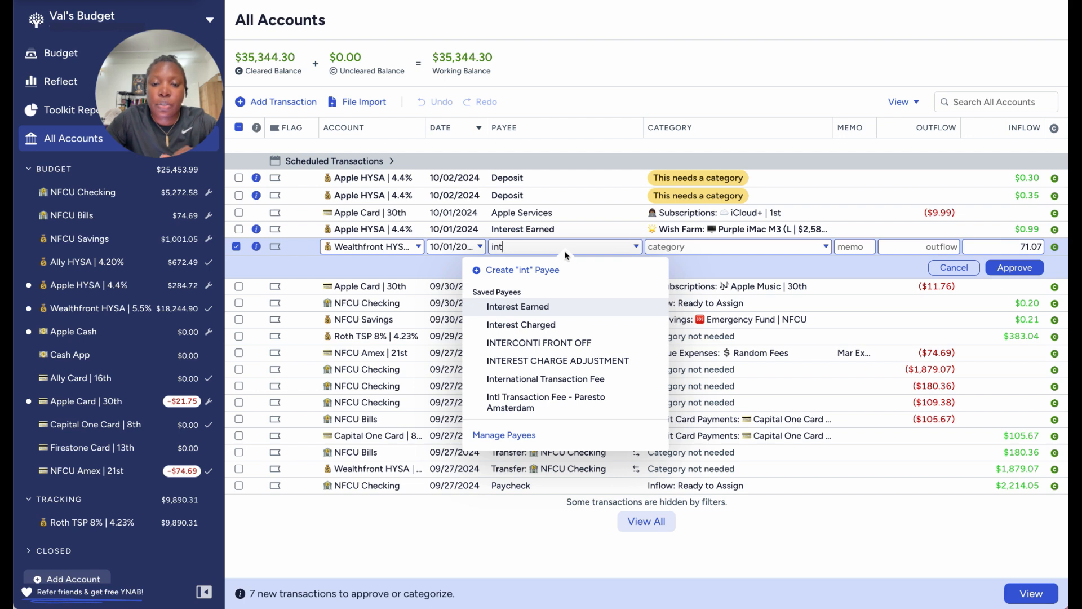
click(533, 307)
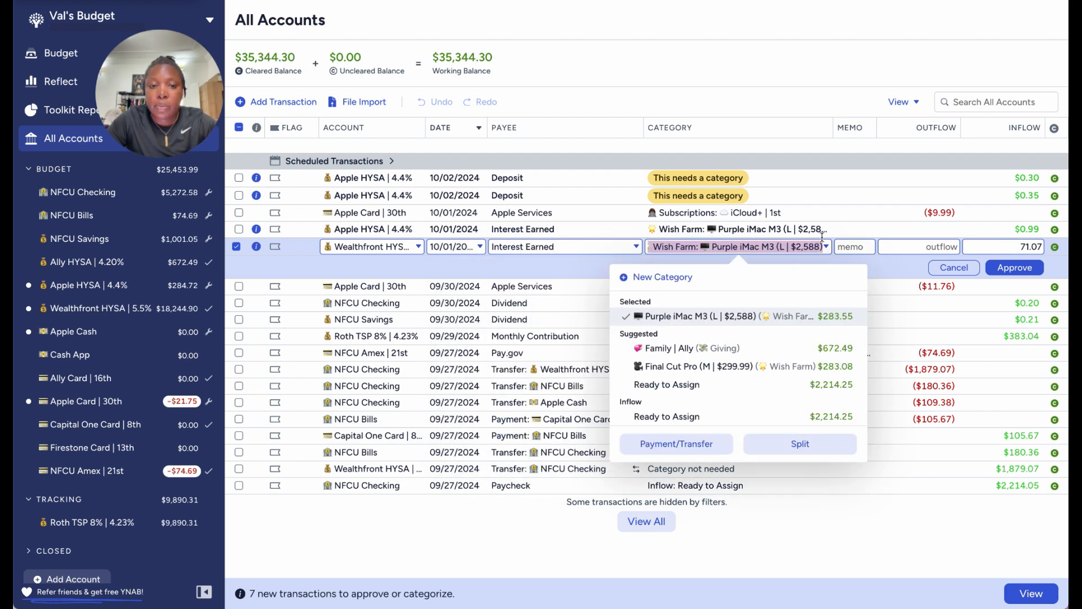
click(1014, 268)
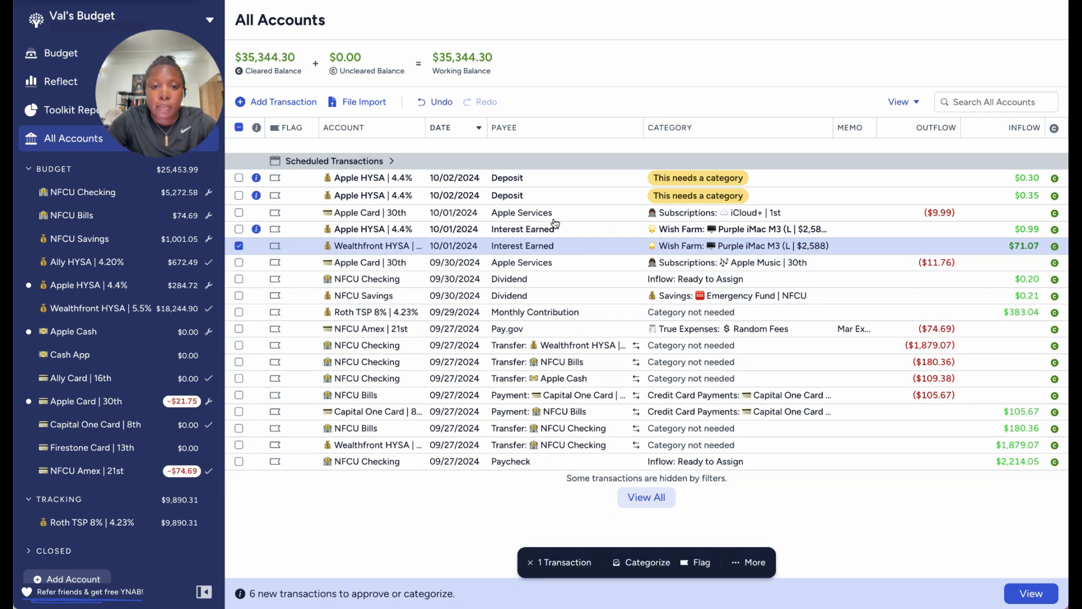
click(239, 246)
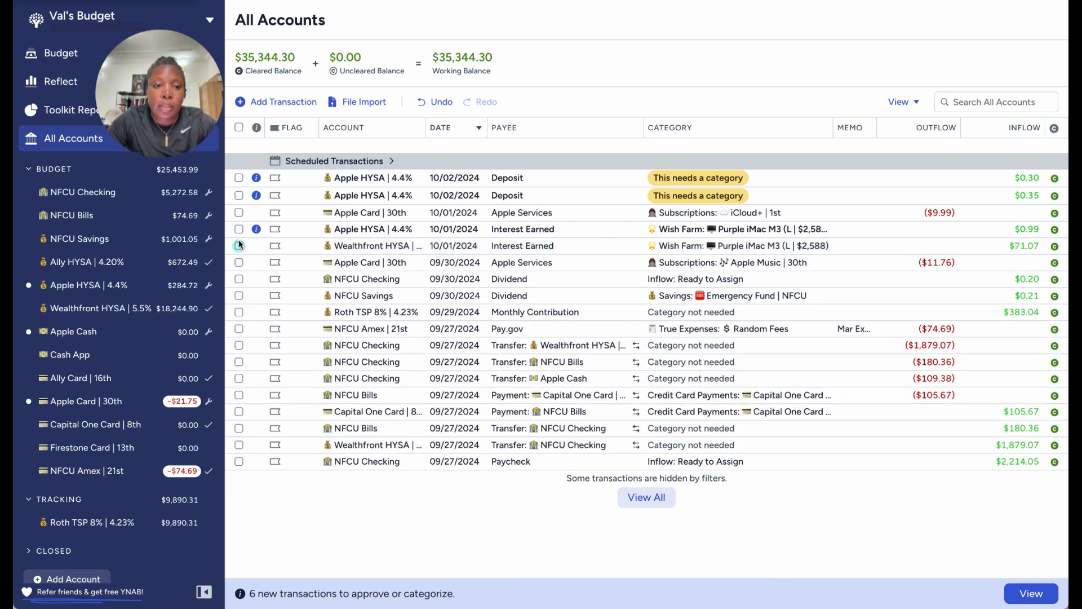
Recategorize the Apple HYSA interest dated 10/01/2024 to Final Cut Pro in Wish Farm, approve it, and check the category's balance
click(239, 229)
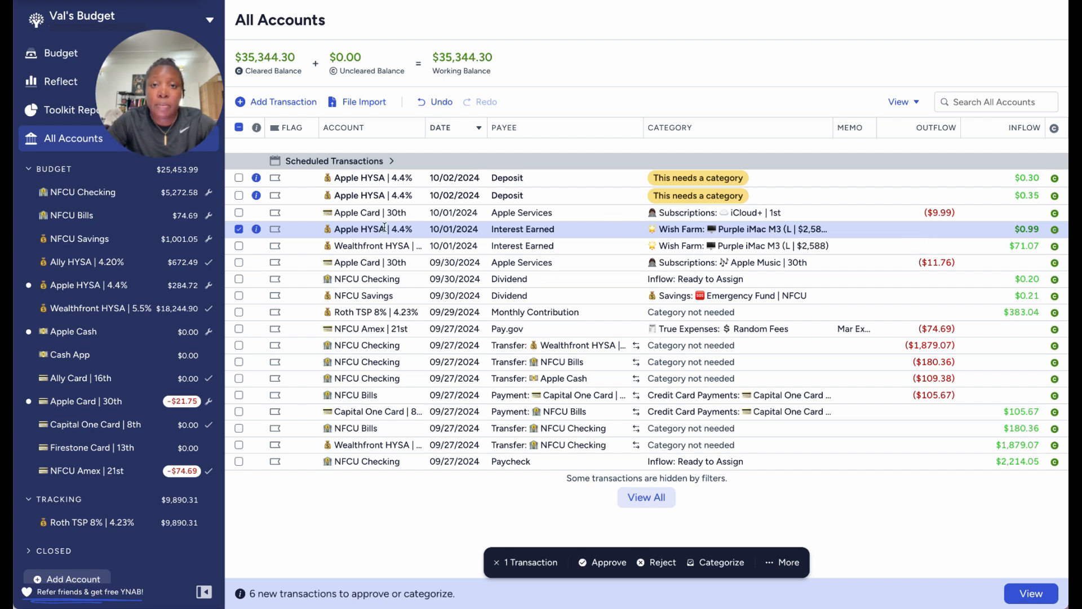
click(687, 230)
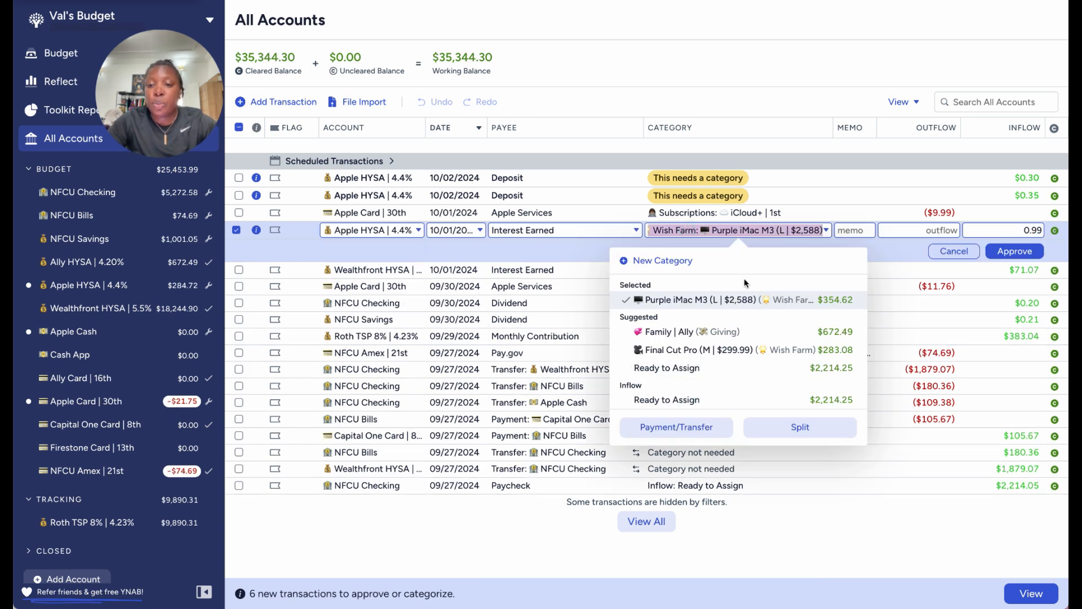
click(755, 350)
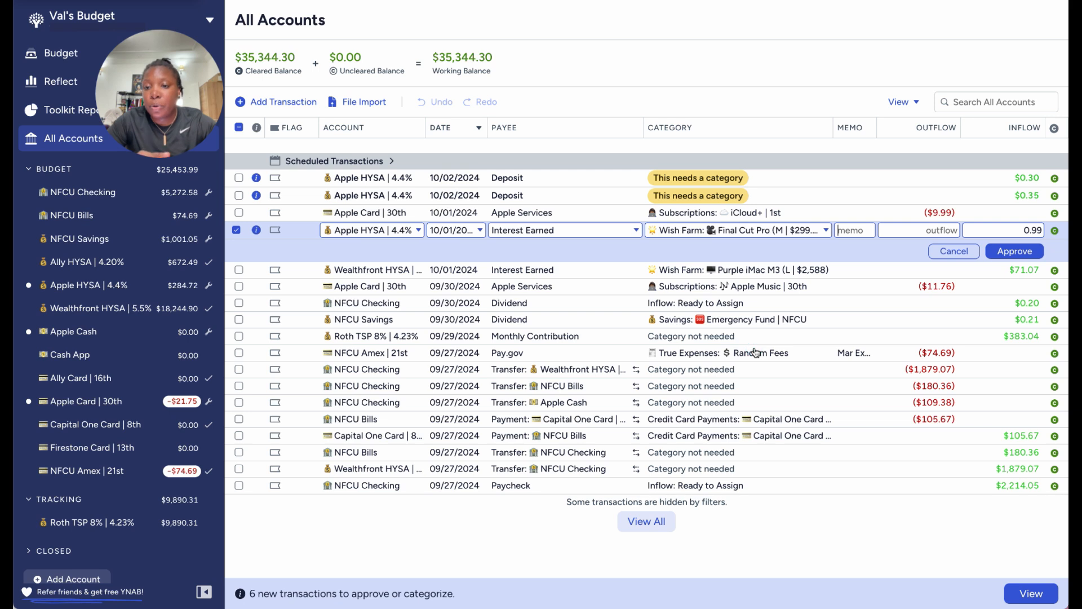
click(1025, 257)
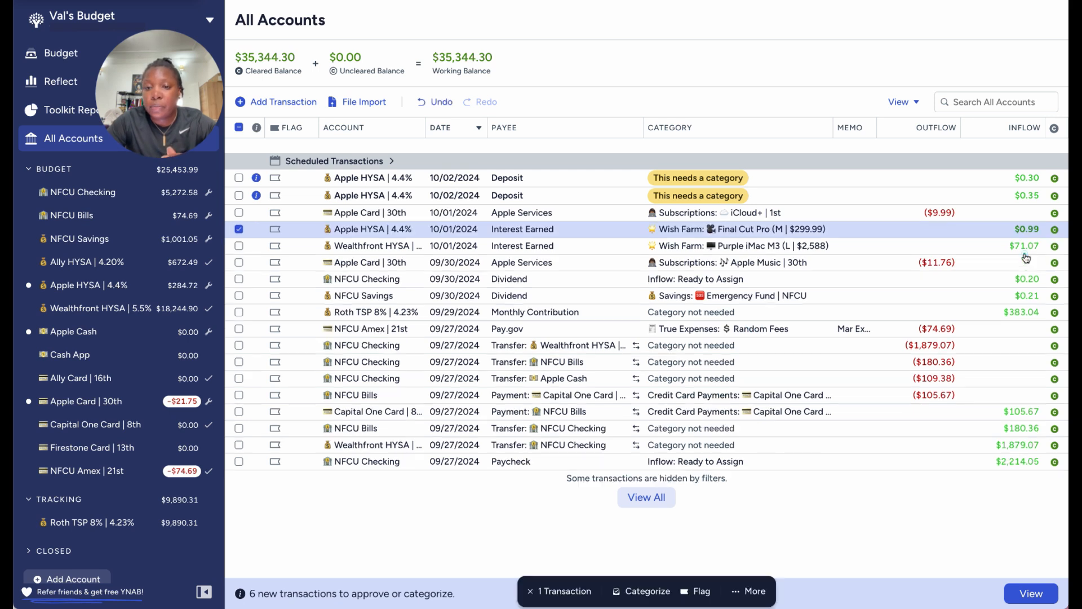
click(809, 228)
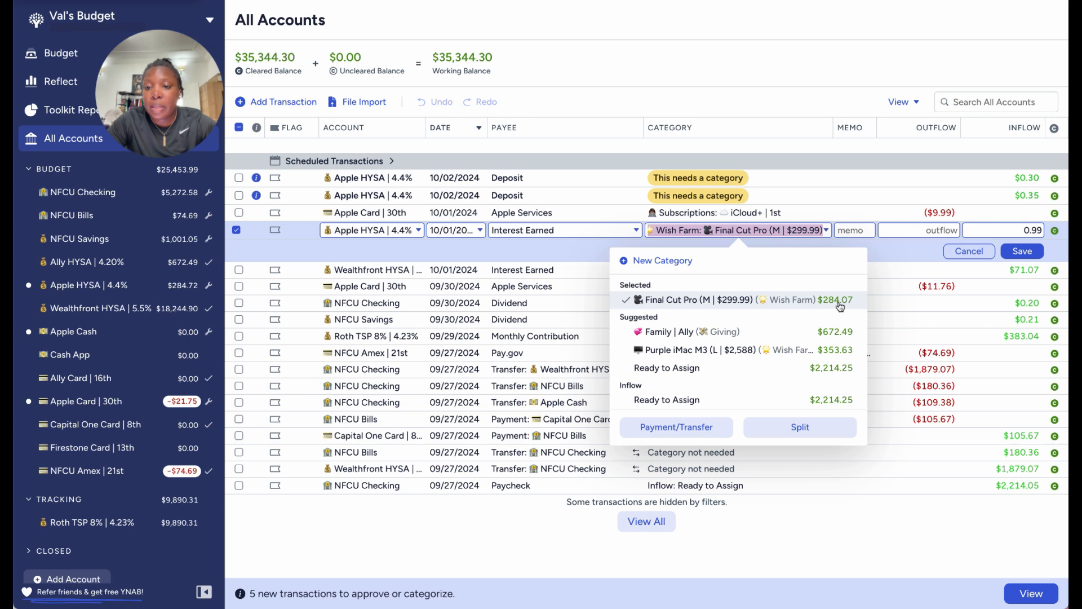
click(807, 305)
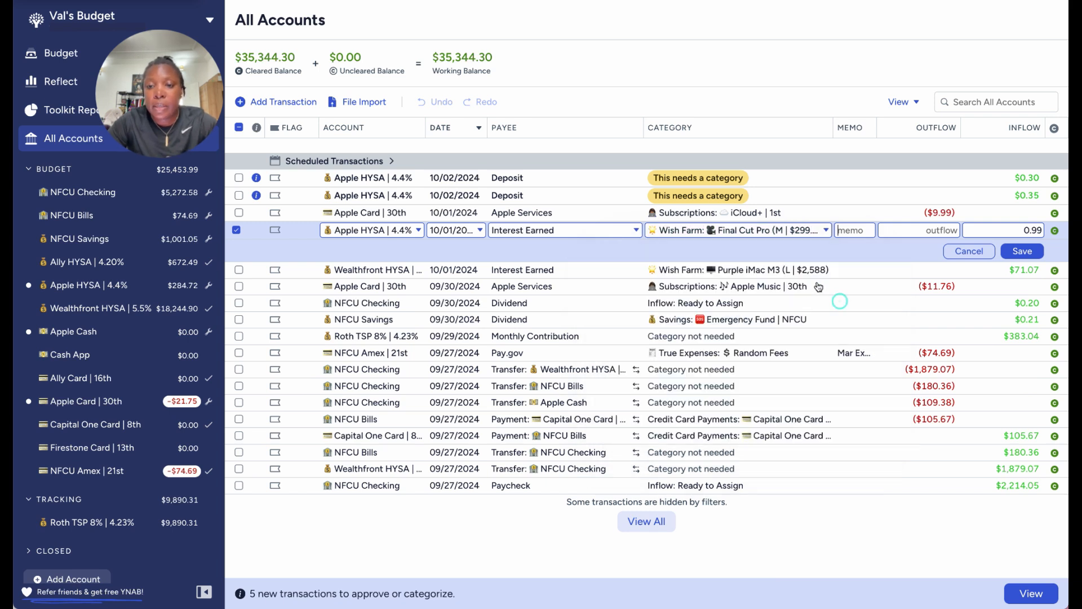
click(1007, 255)
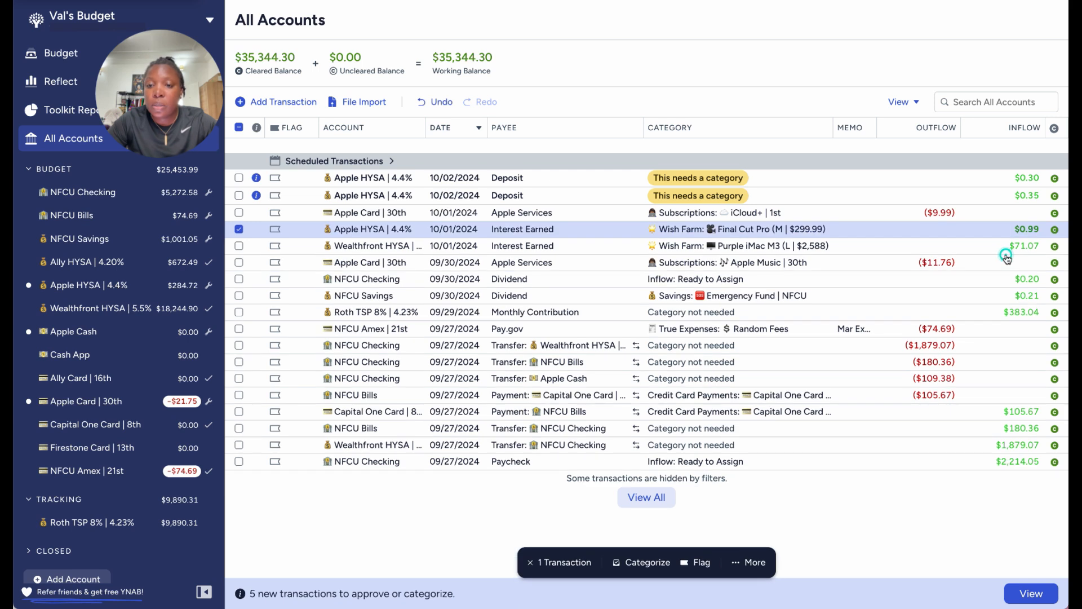
click(239, 229)
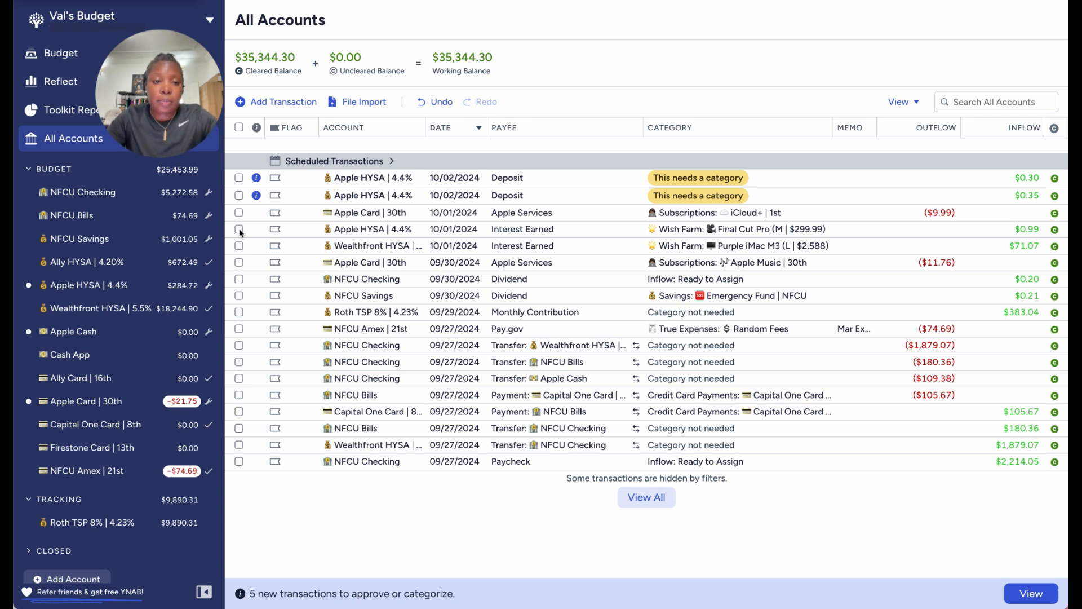
Set the payee of the $0.35 Apple HYSA deposit to Apple Daily Cash and approve it under Final Cut Pro in Wish Farm
click(238, 195)
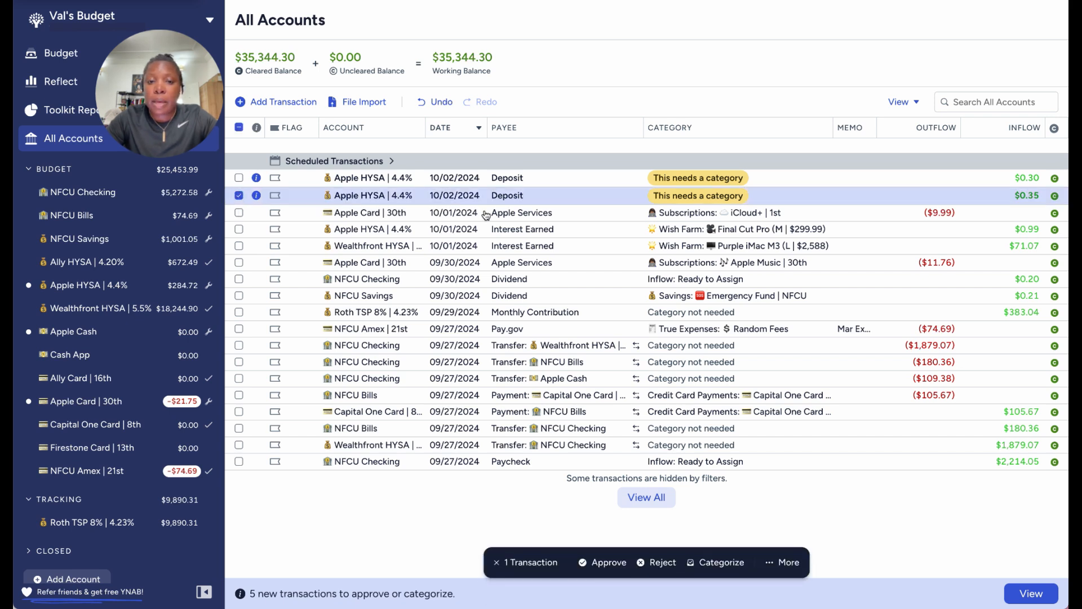
click(510, 197)
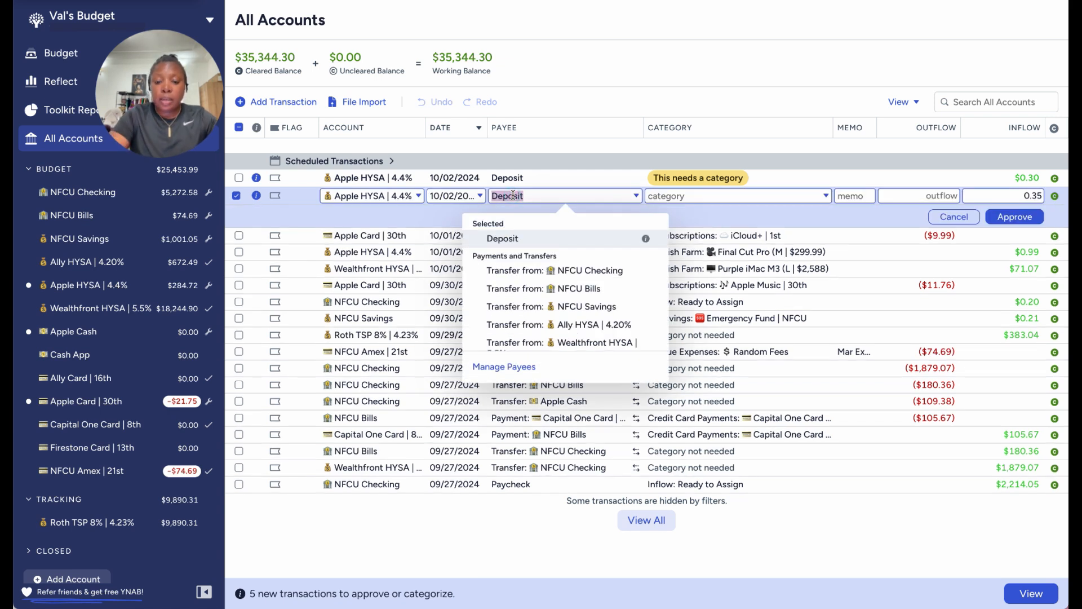
text(da)
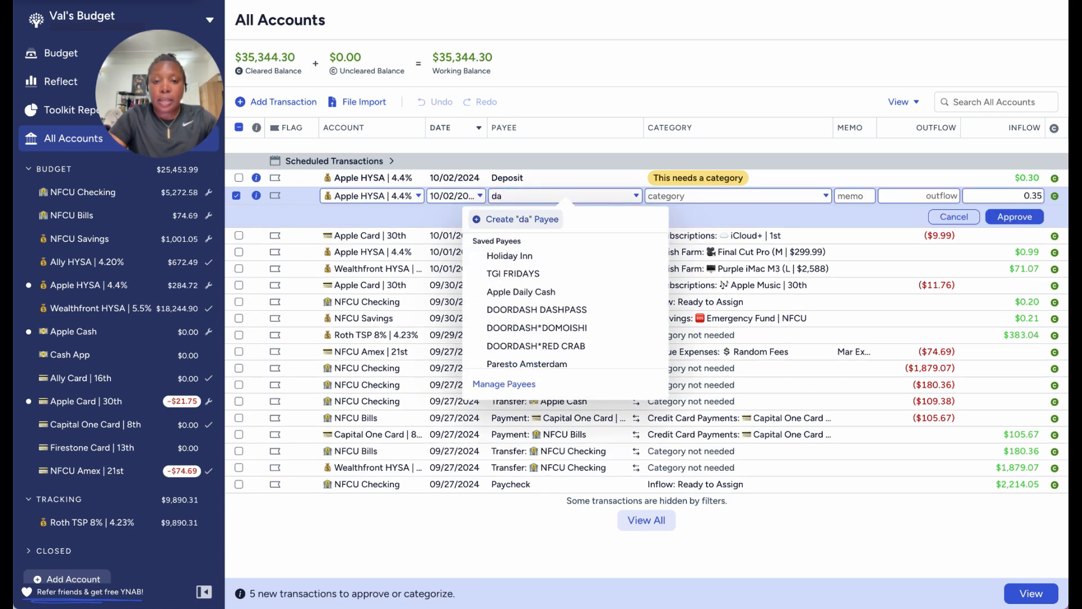
text(i)
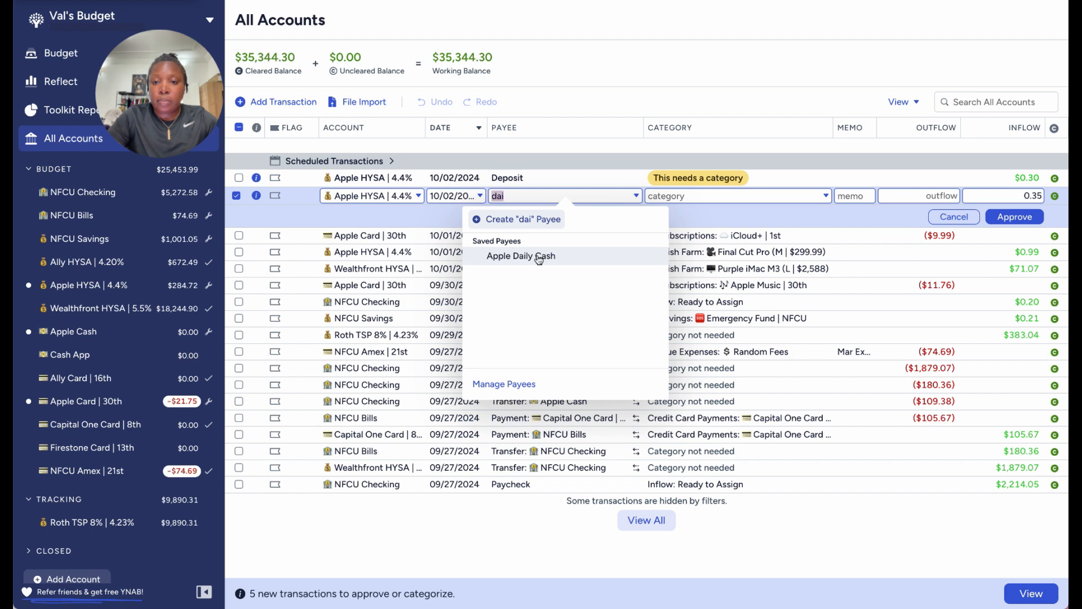
click(543, 257)
click(1014, 216)
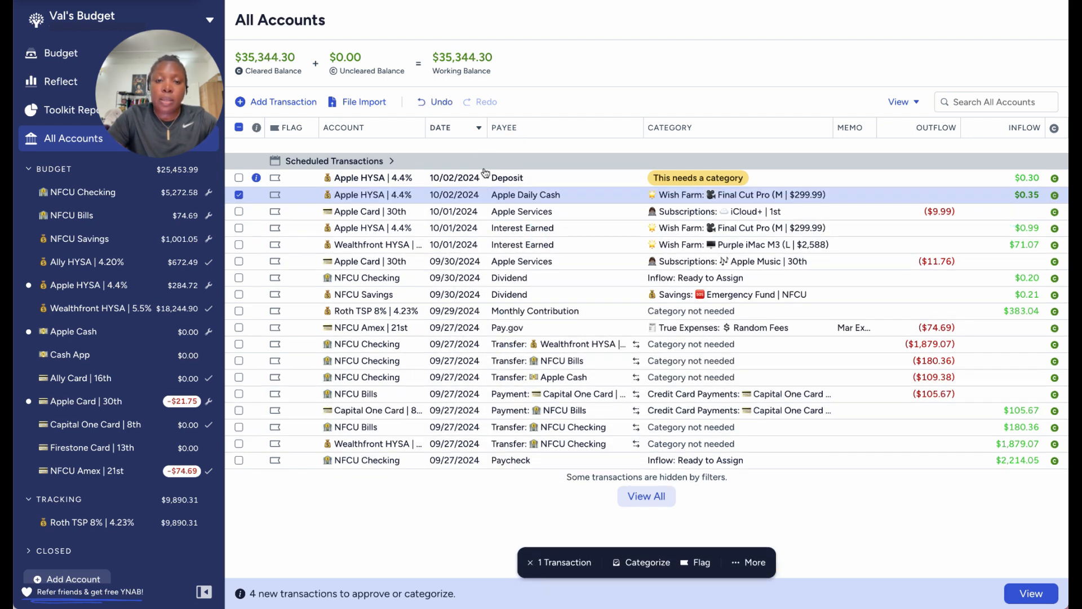
click(239, 194)
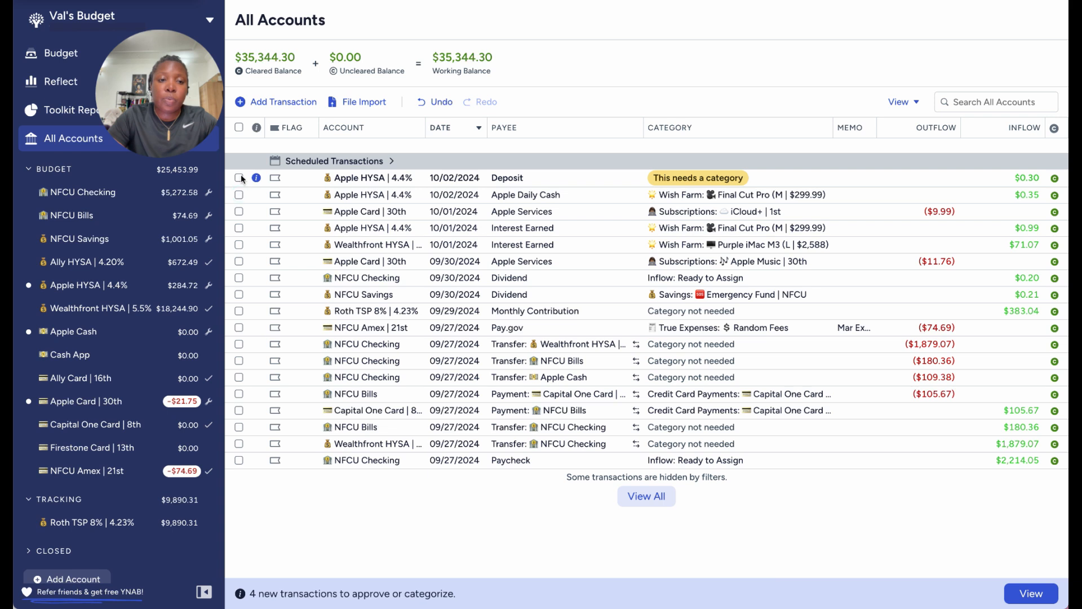
Set the payee of the $0.30 Apple HYSA deposit to Apple Daily Cash and approve it under the Final Cut Pro category
click(239, 177)
click(502, 177)
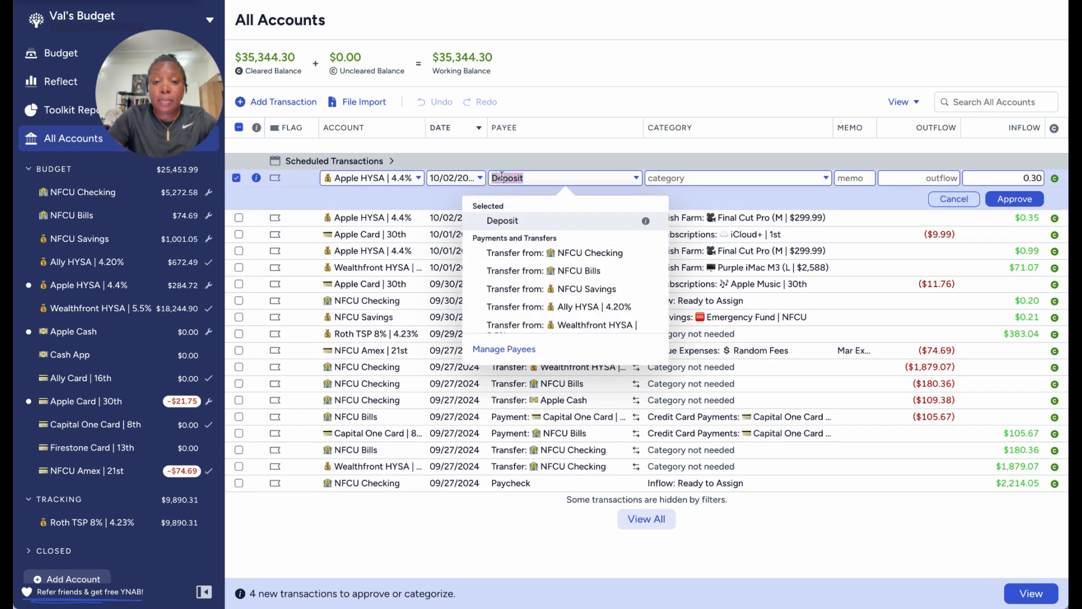
text(dai)
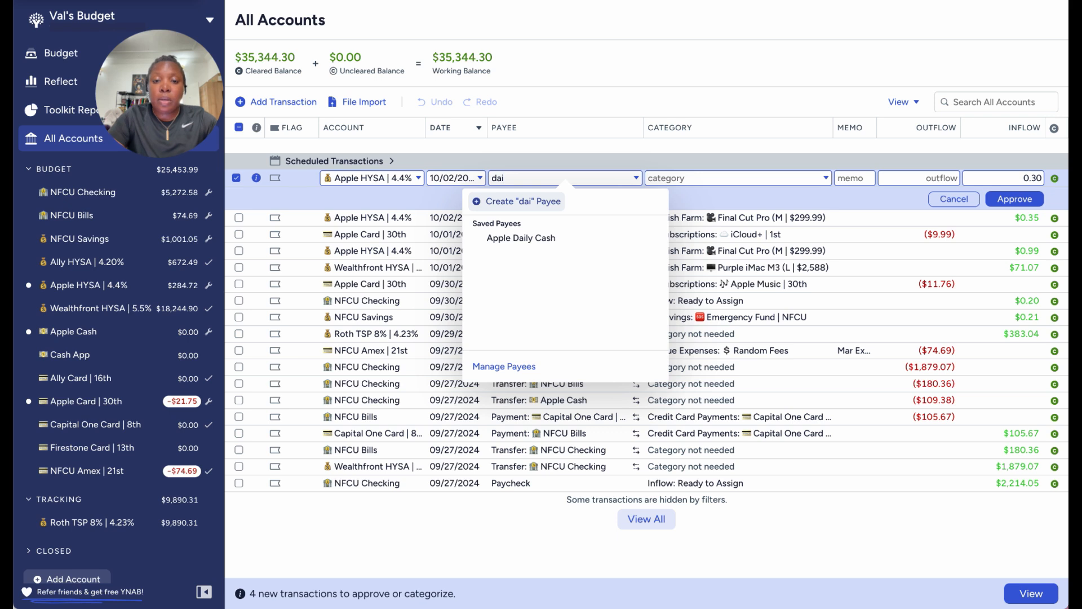
click(532, 238)
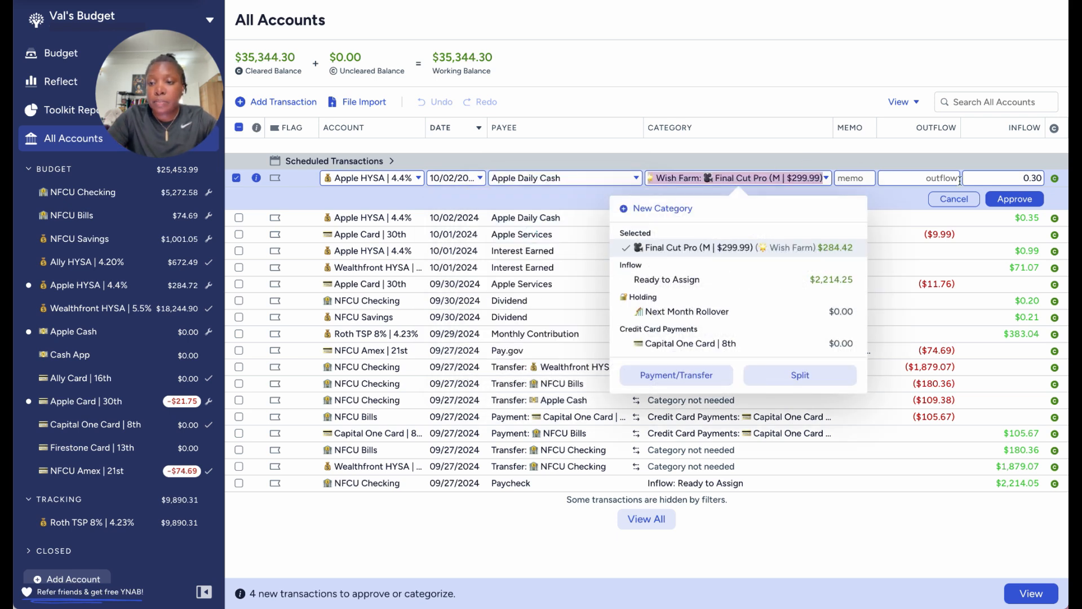
click(1001, 200)
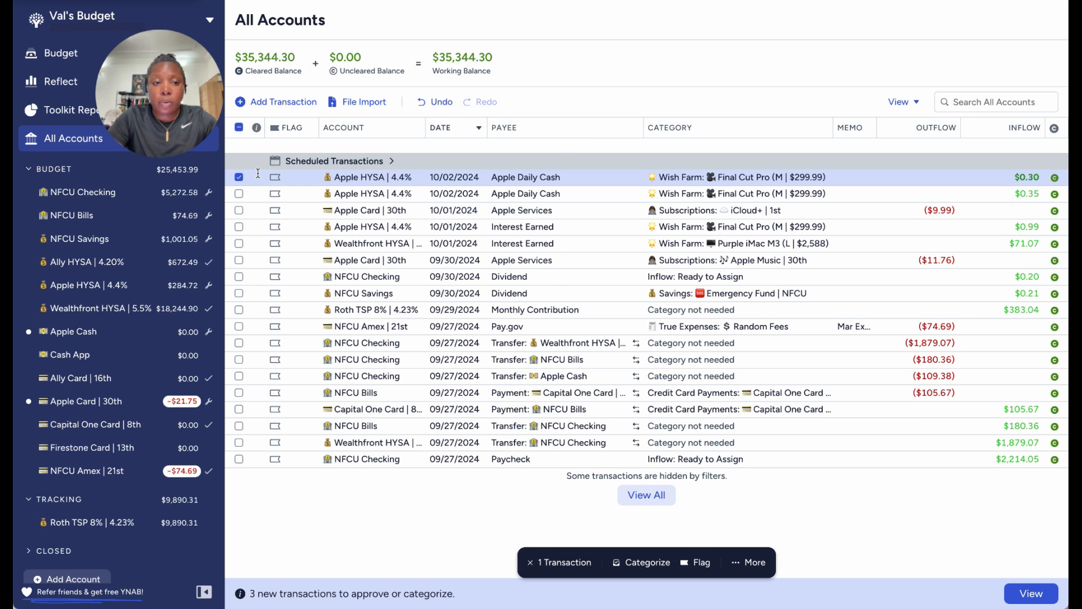
click(239, 177)
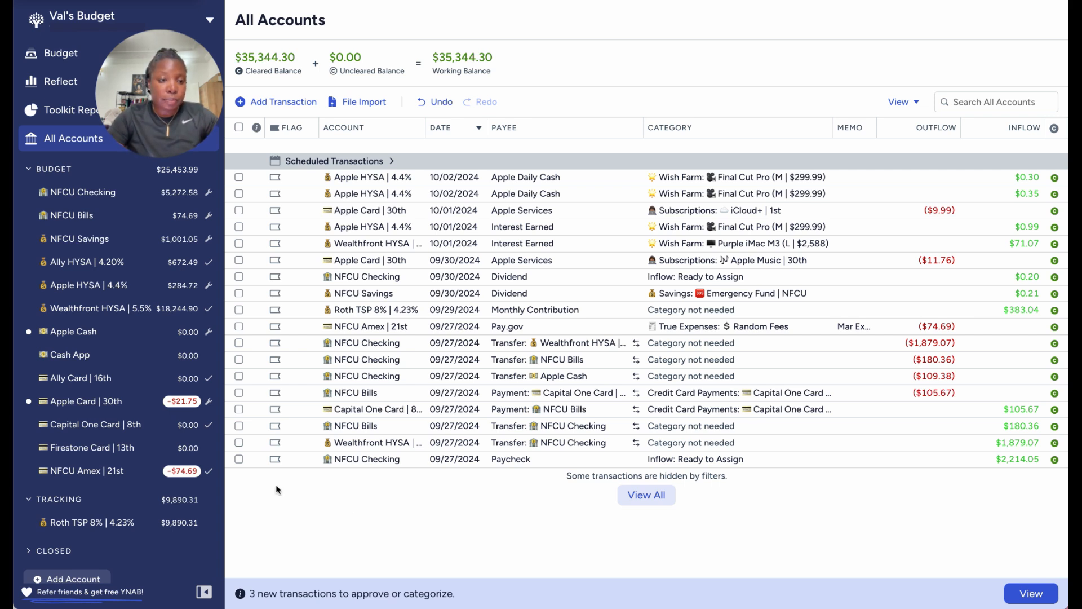
Check NFCU Checking's import status and add a transaction with payee ATM Withdrawal under the ATM Withdrawal category in True Expenses
click(114, 193)
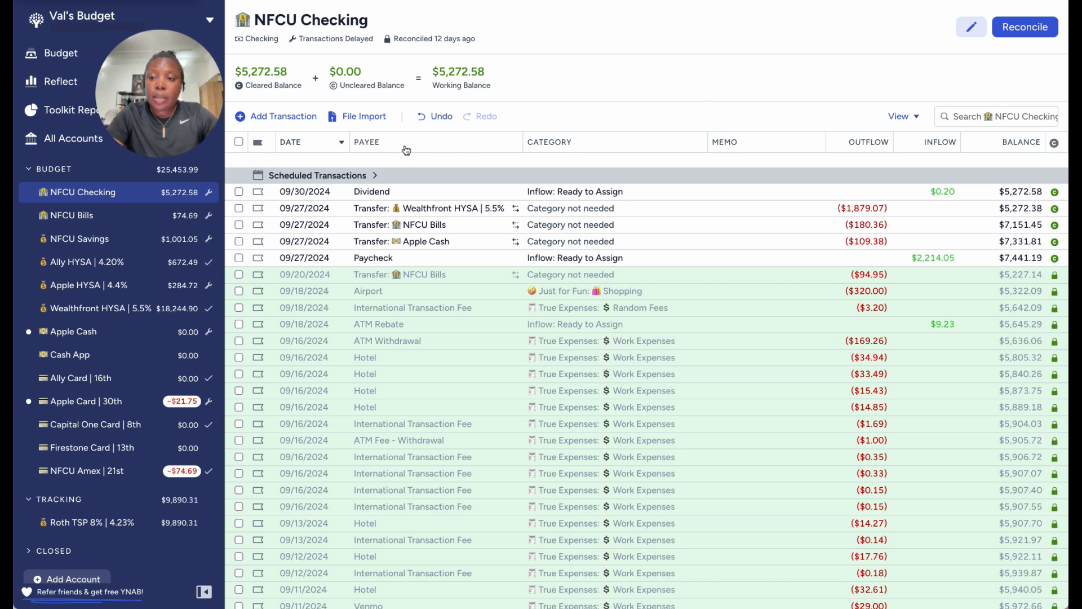
click(293, 116)
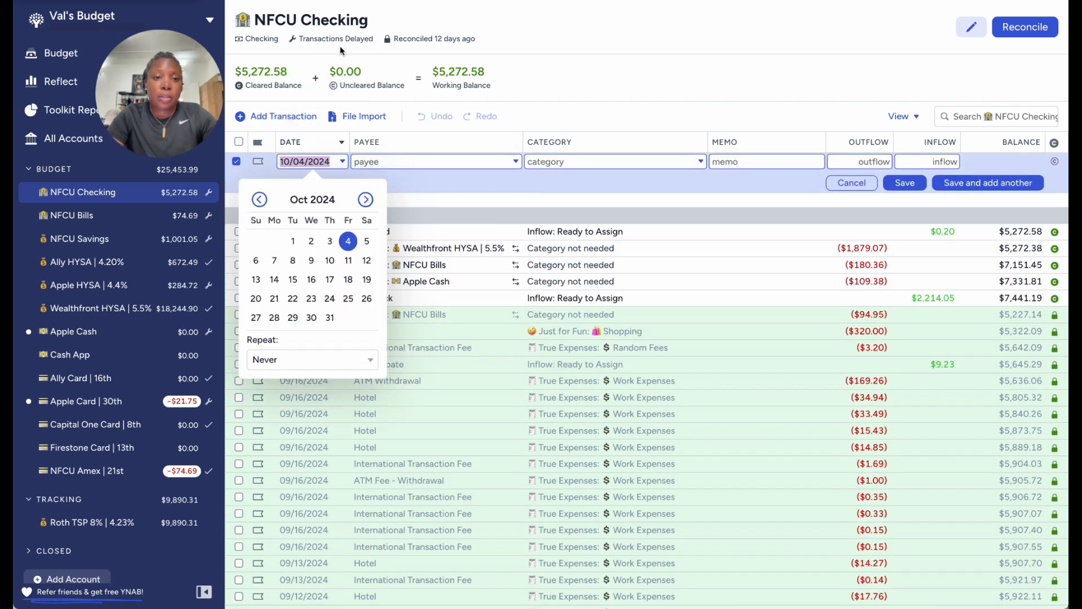
click(317, 40)
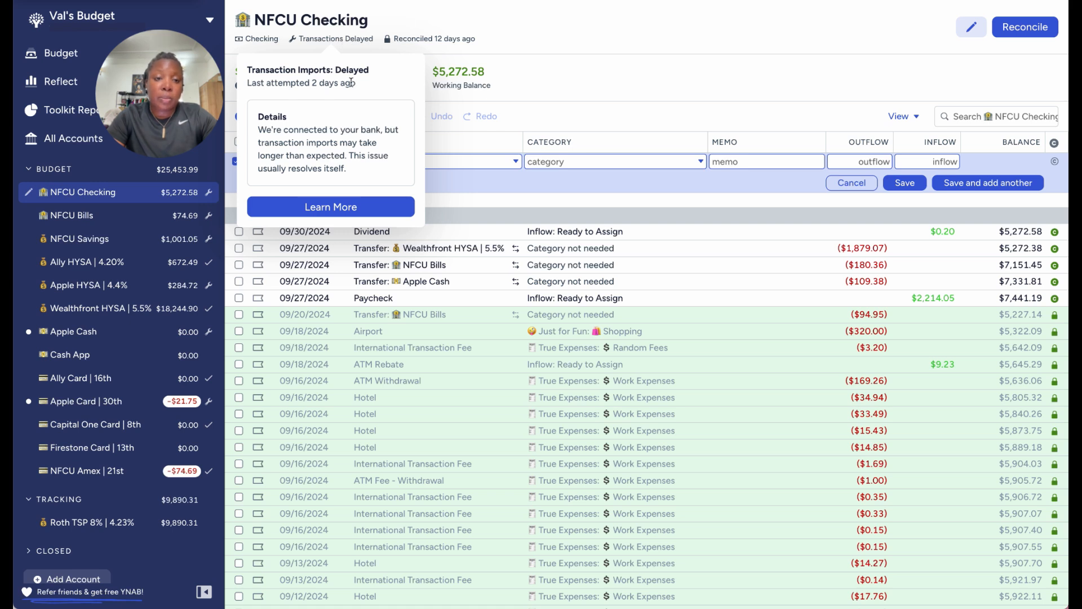
click(466, 127)
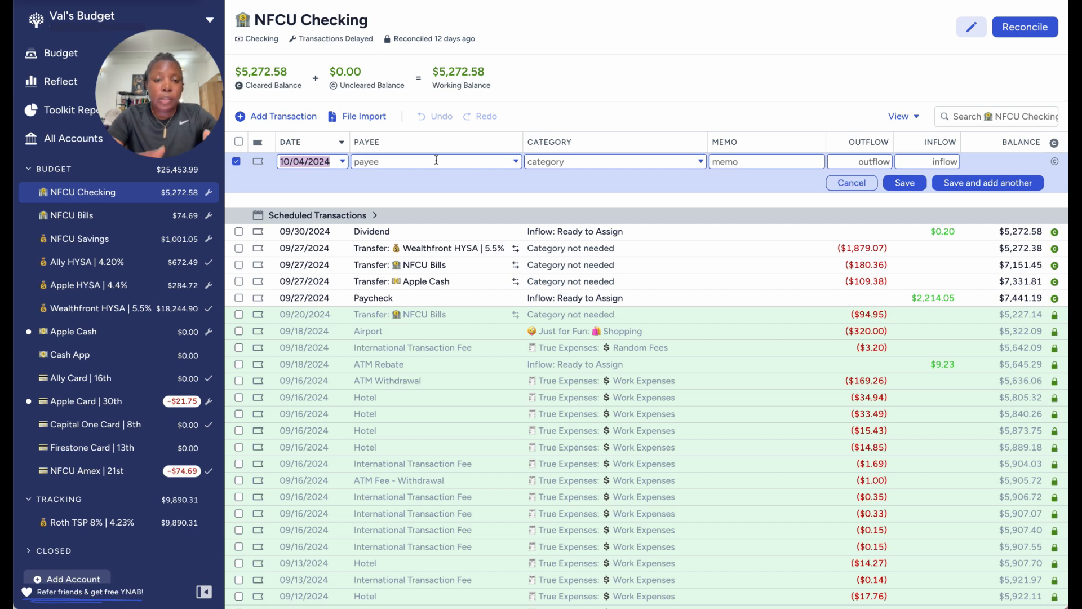
click(437, 160)
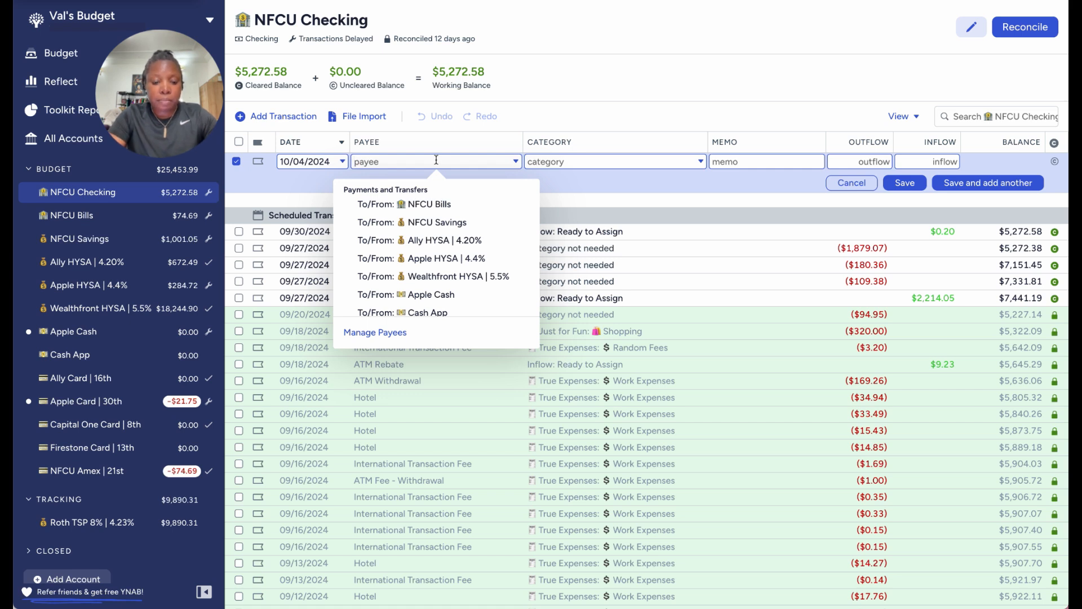
text(at)
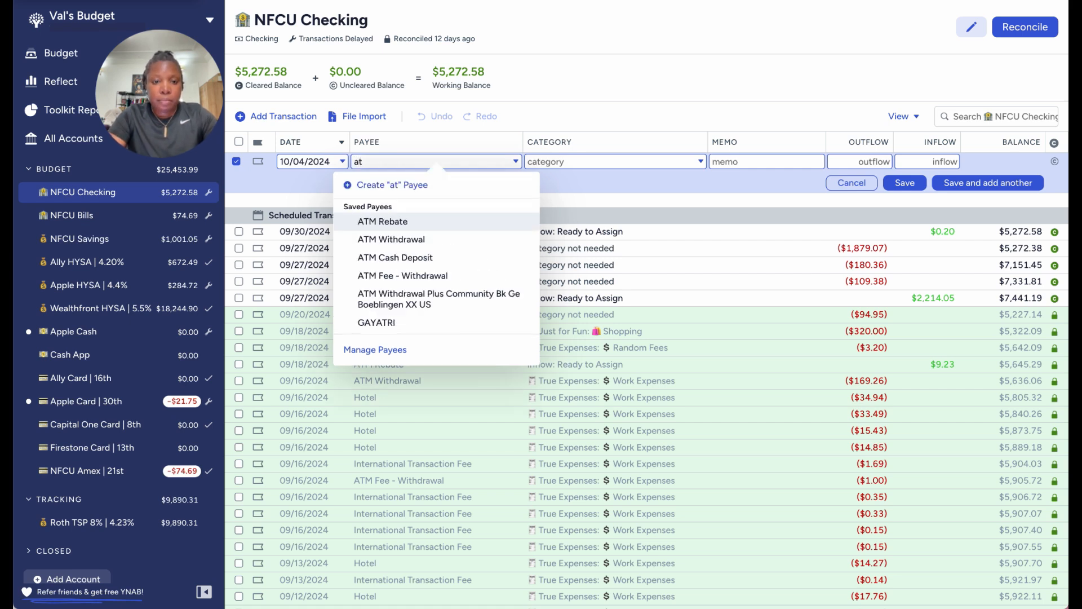
click(404, 239)
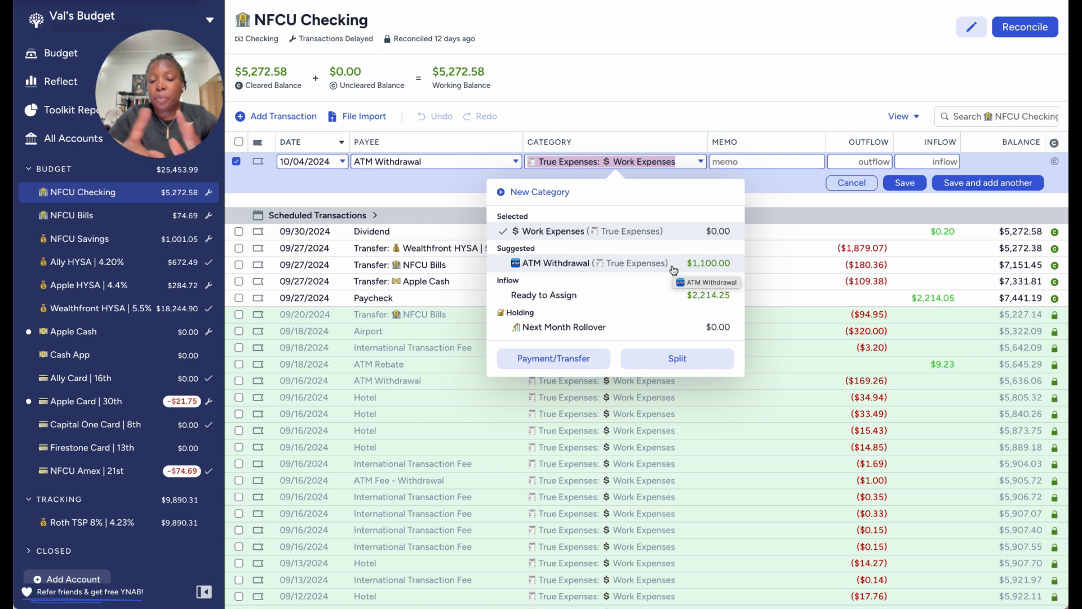
click(672, 266)
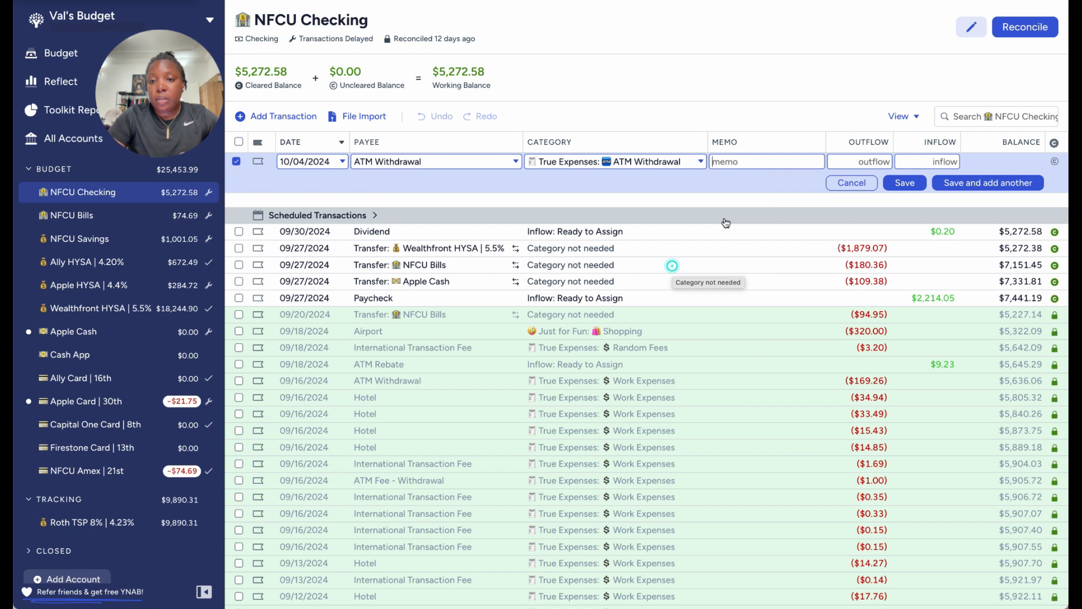
click(905, 183)
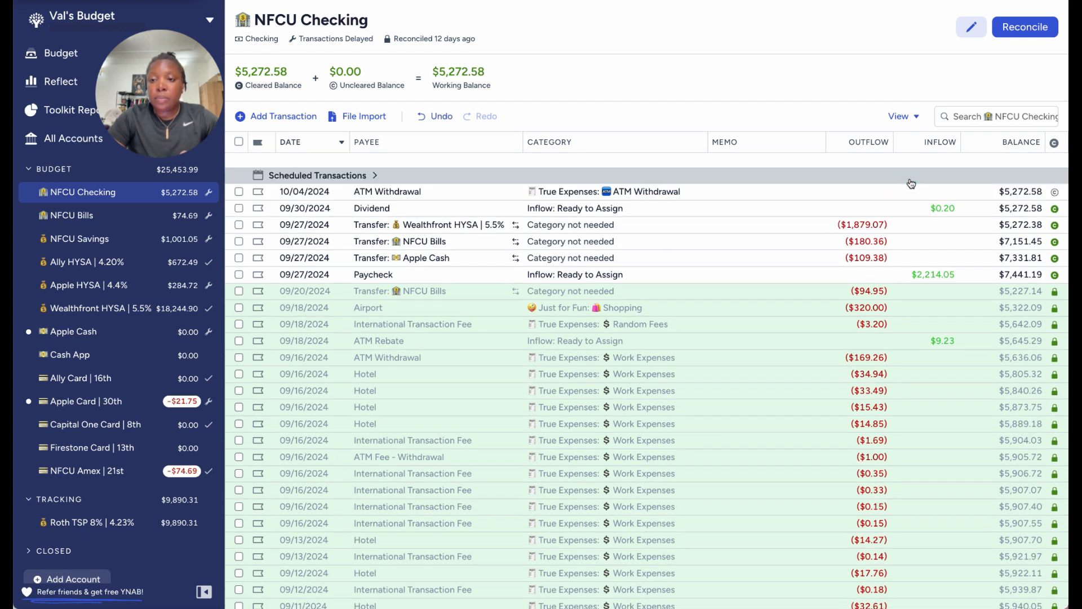
Give the new ATM Withdrawal a $600 outflow, date it 10/01/2024, mark it cleared and save it
click(919, 188)
click(888, 192)
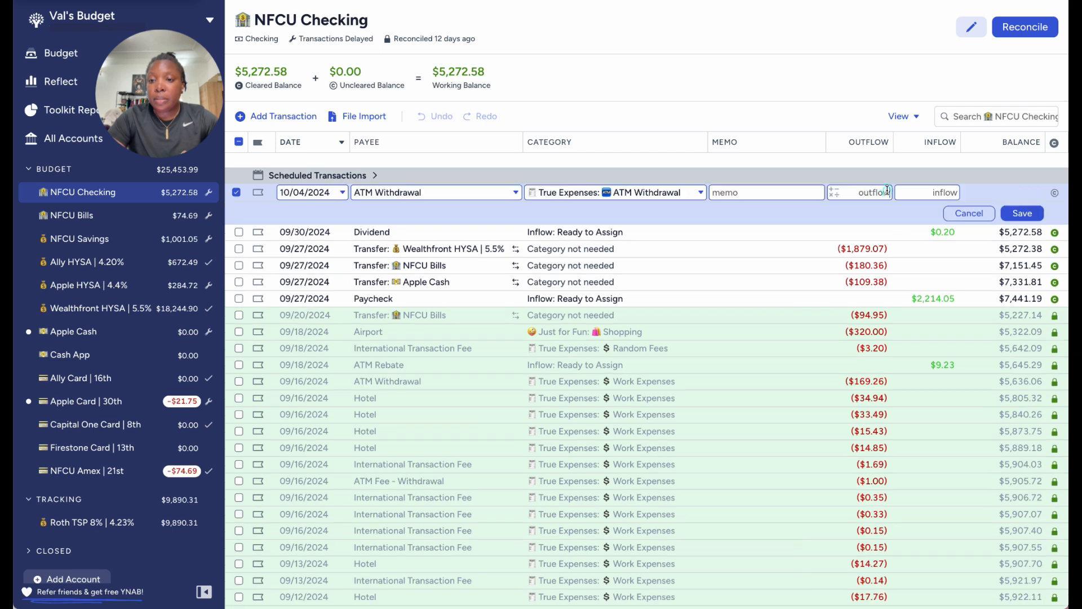
text(600)
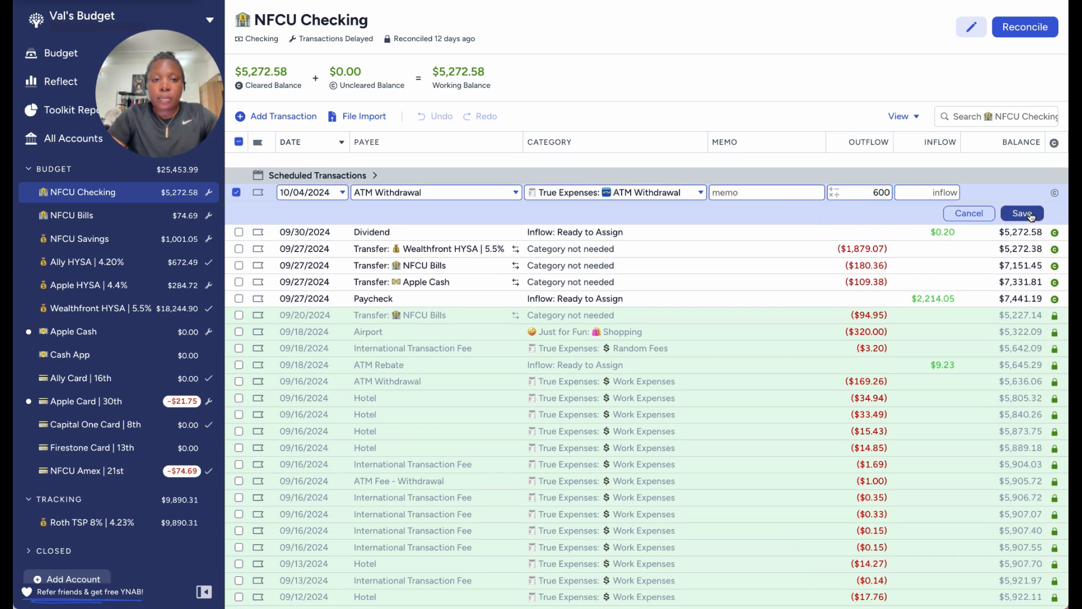
click(336, 191)
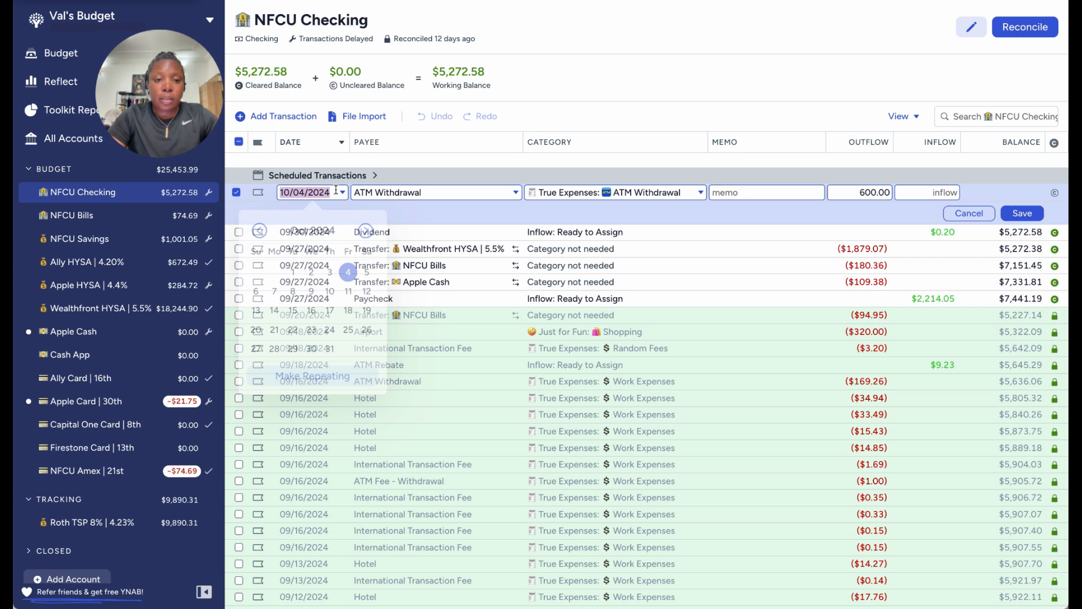
click(301, 273)
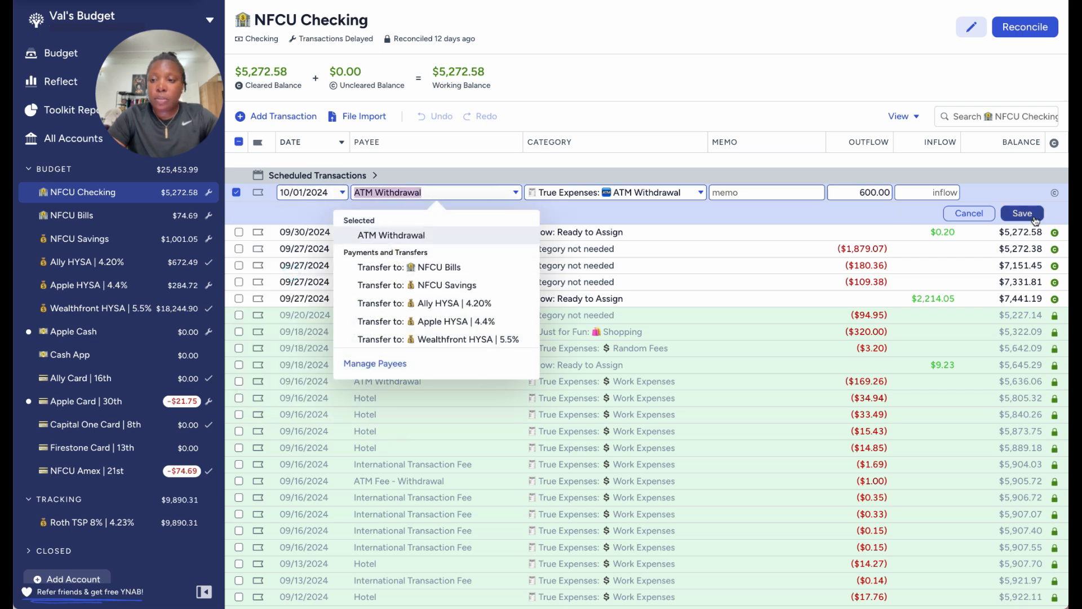
click(1054, 193)
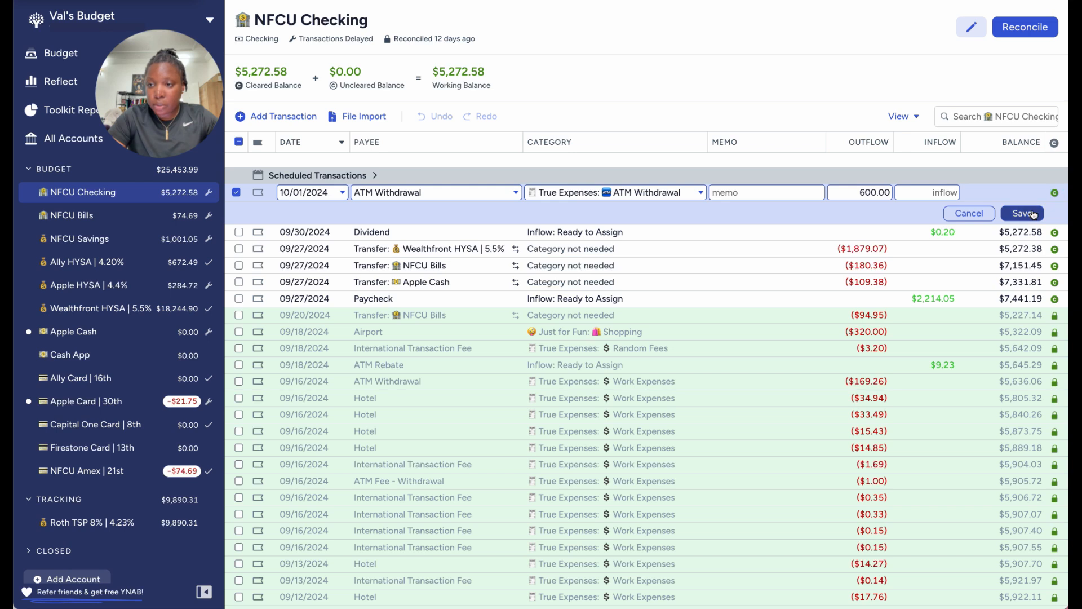
click(1030, 216)
click(239, 192)
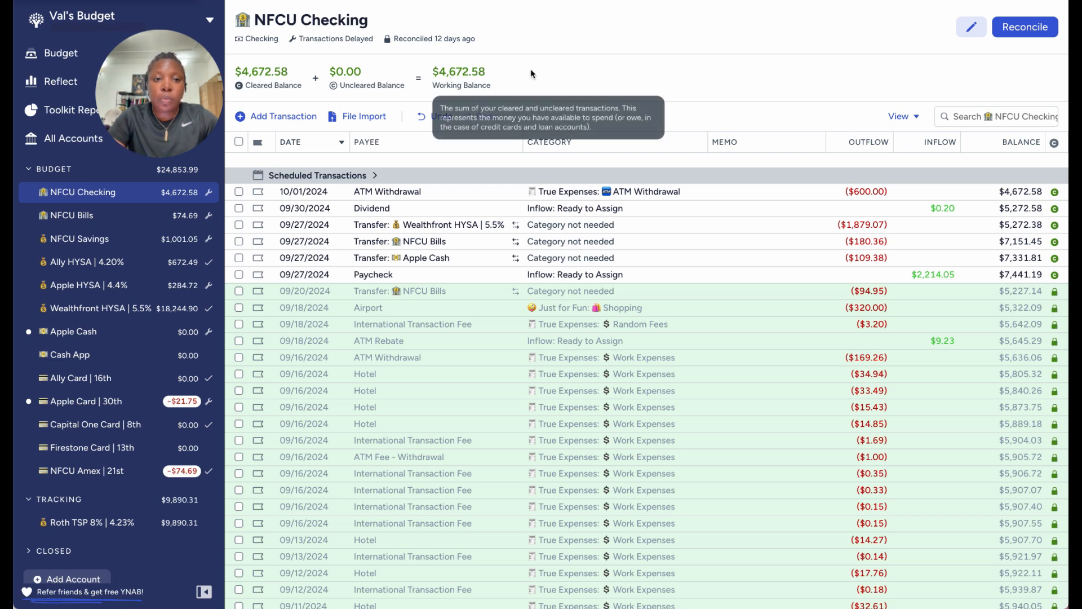
Reconcile NFCU Checking, accepting $4,672.58 as the current balance
click(1039, 29)
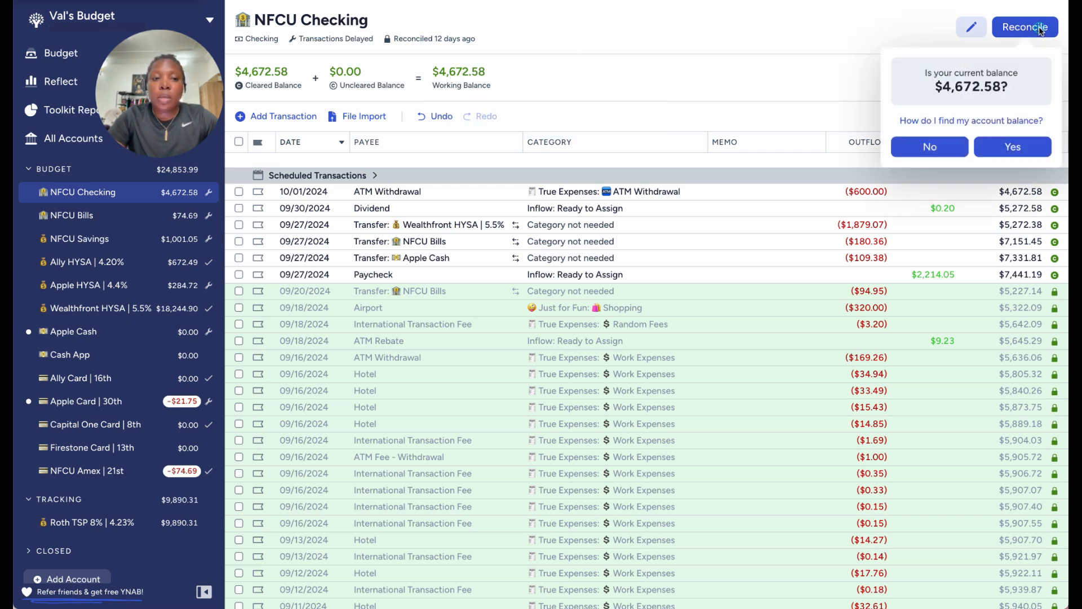
click(1020, 151)
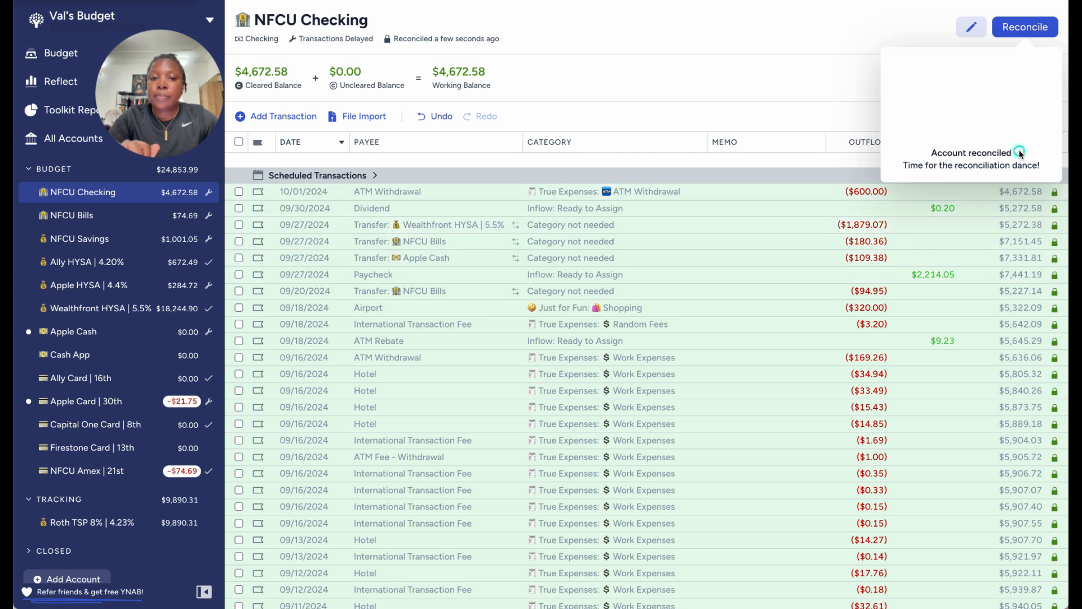
click(805, 115)
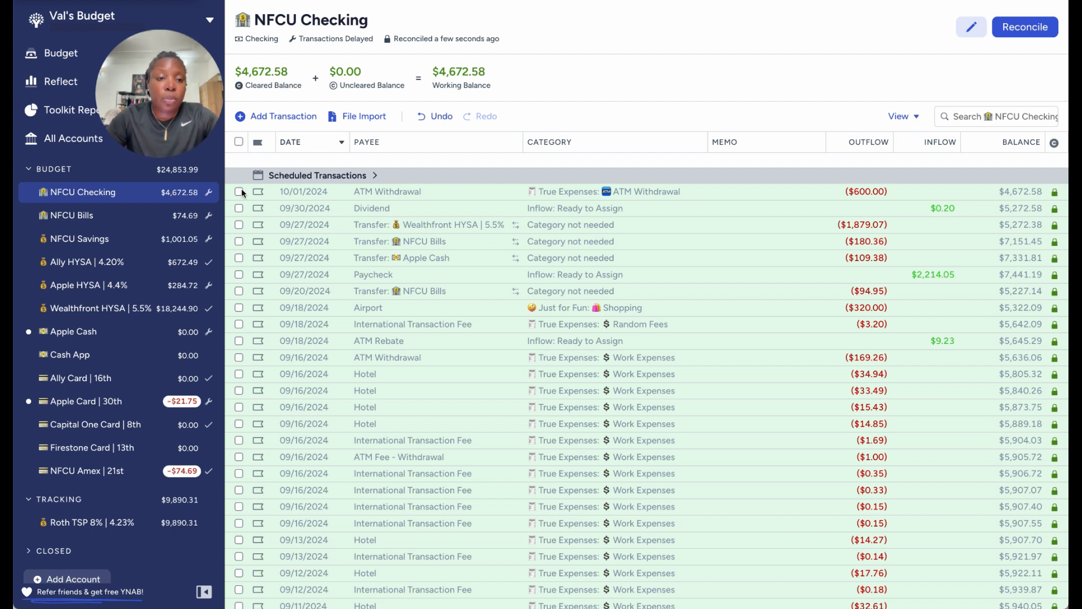
In the NFCU Bills account, set the outflow of the scheduled 10/07/2024 T-Mobile transaction to $58.37, save it and deselect it
click(116, 218)
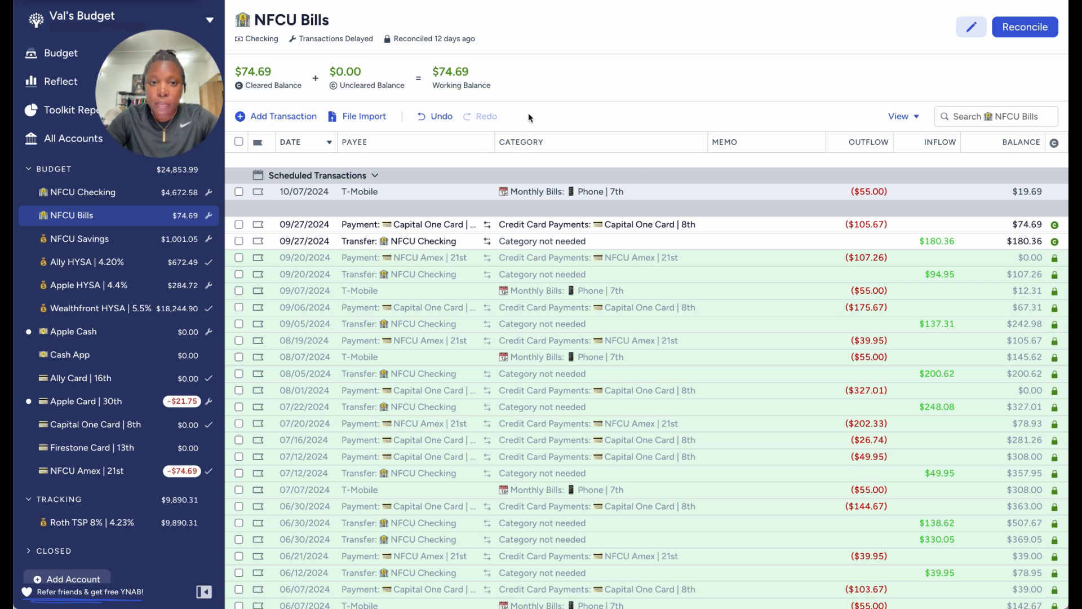
mouse_move(488, 72)
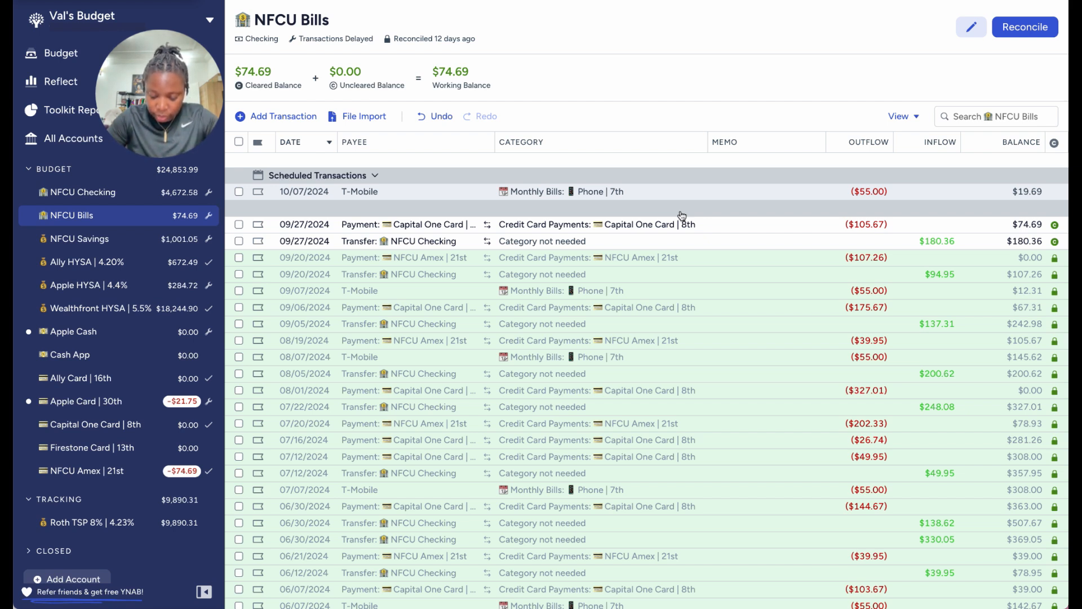
click(866, 190)
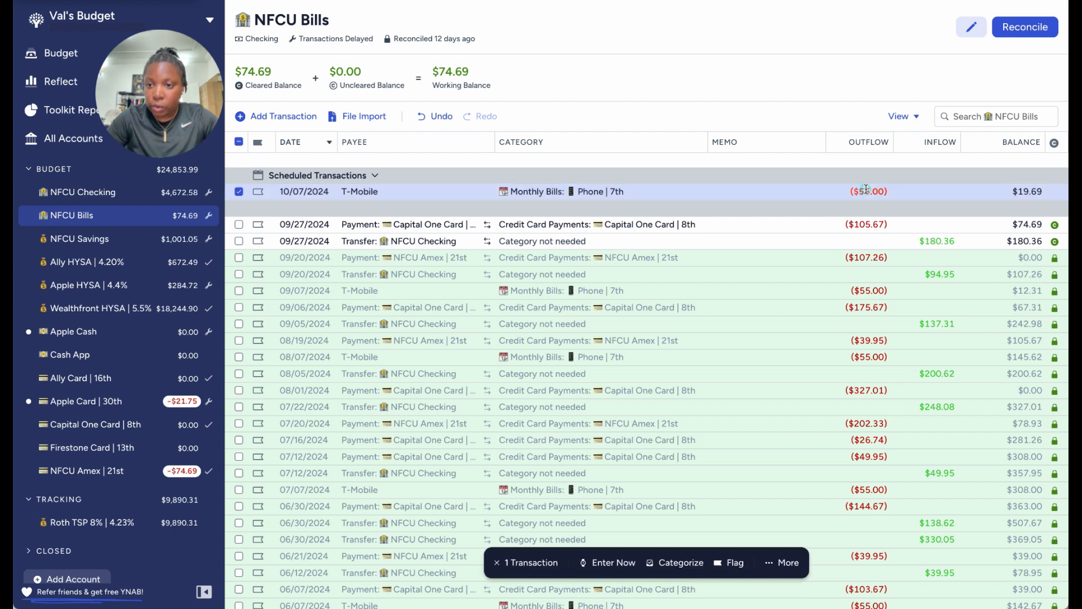
click(866, 190)
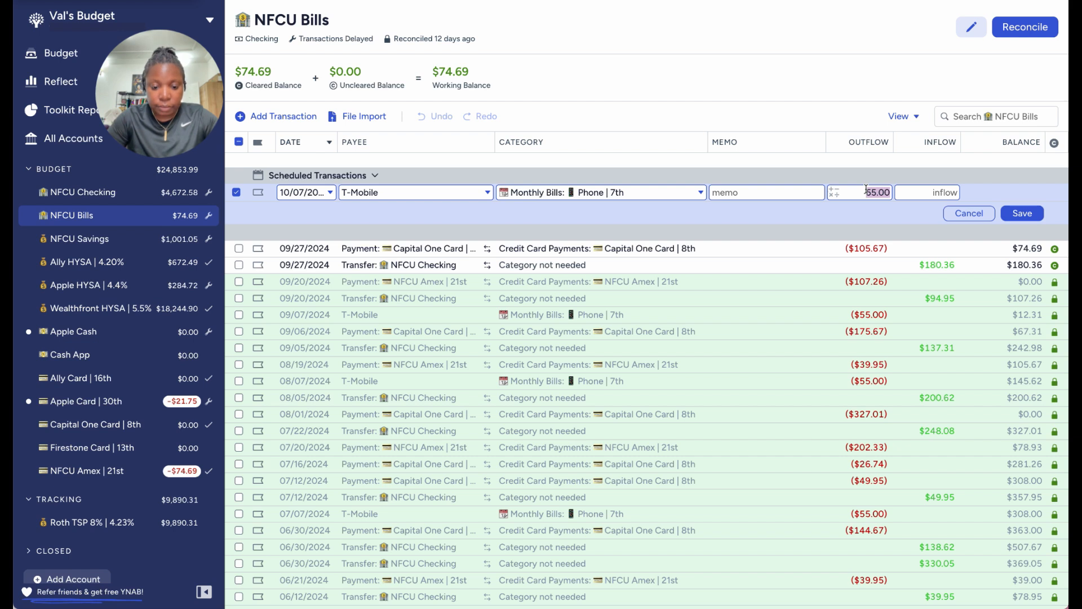
text(58)
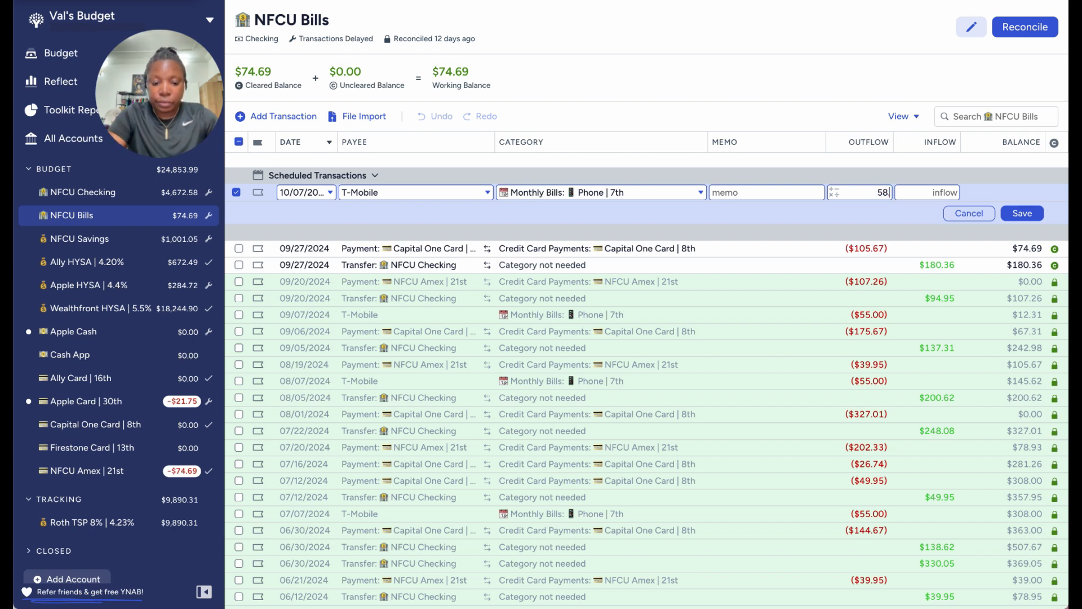
text(.37)
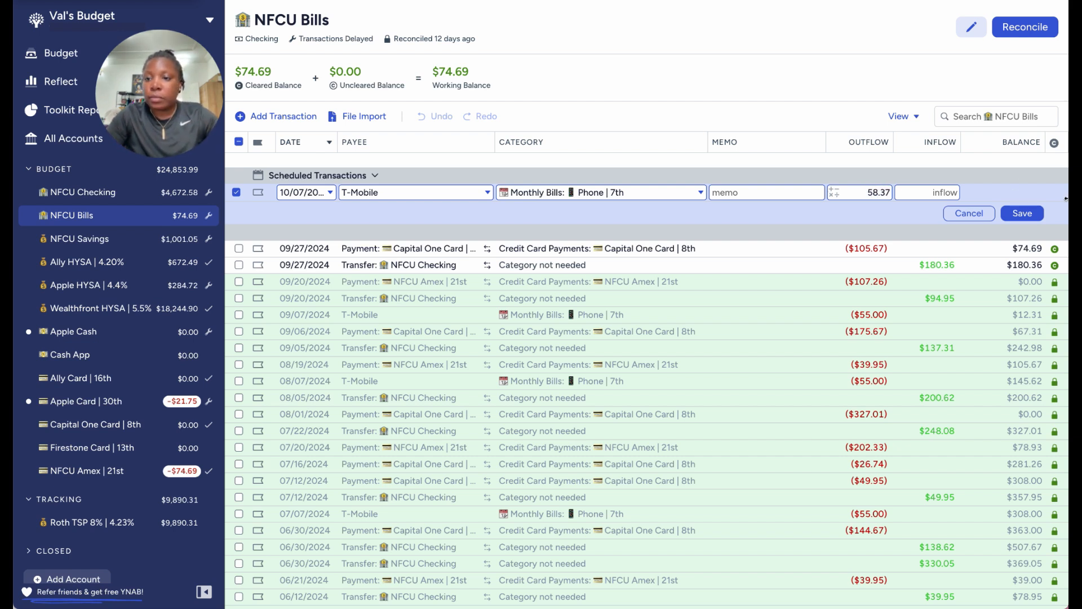
click(1022, 213)
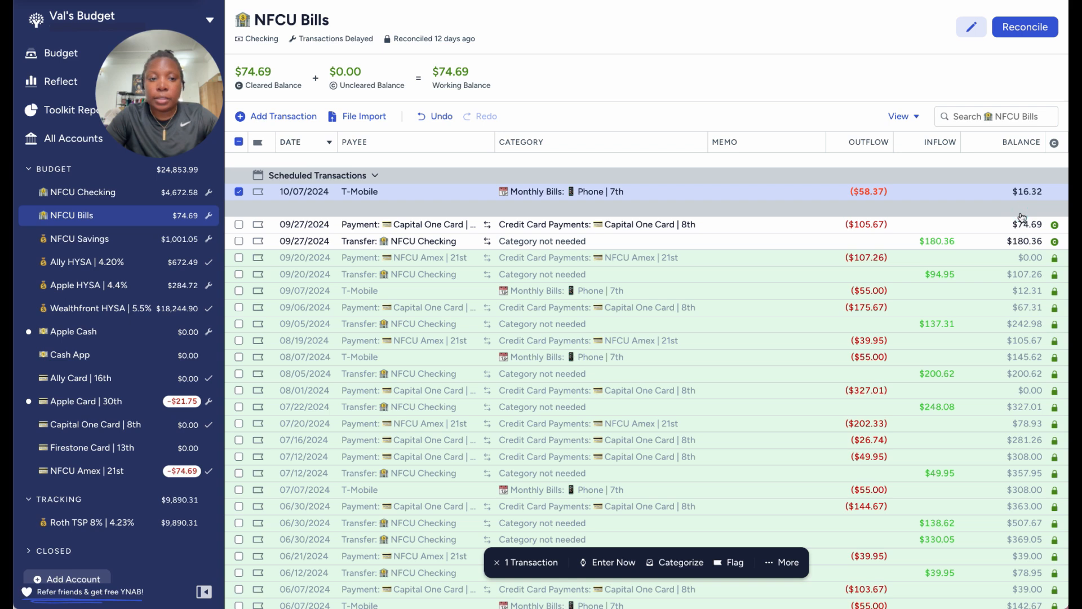
click(239, 192)
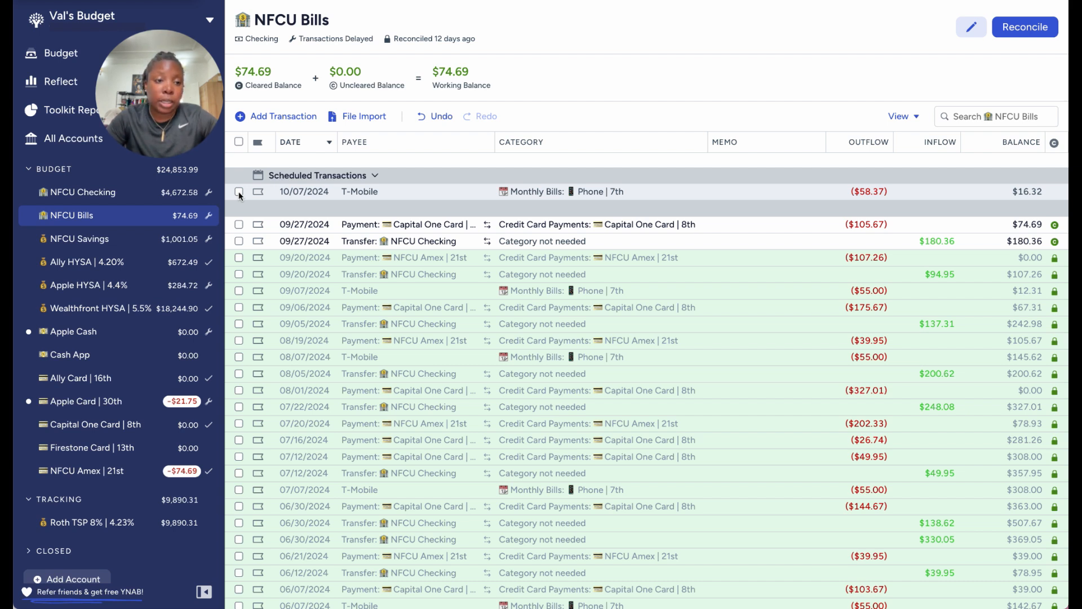
Add a 10/04/2024 transfer from NFCU Checking into NFCU Bills with a $3.37 inflow and save it
click(302, 117)
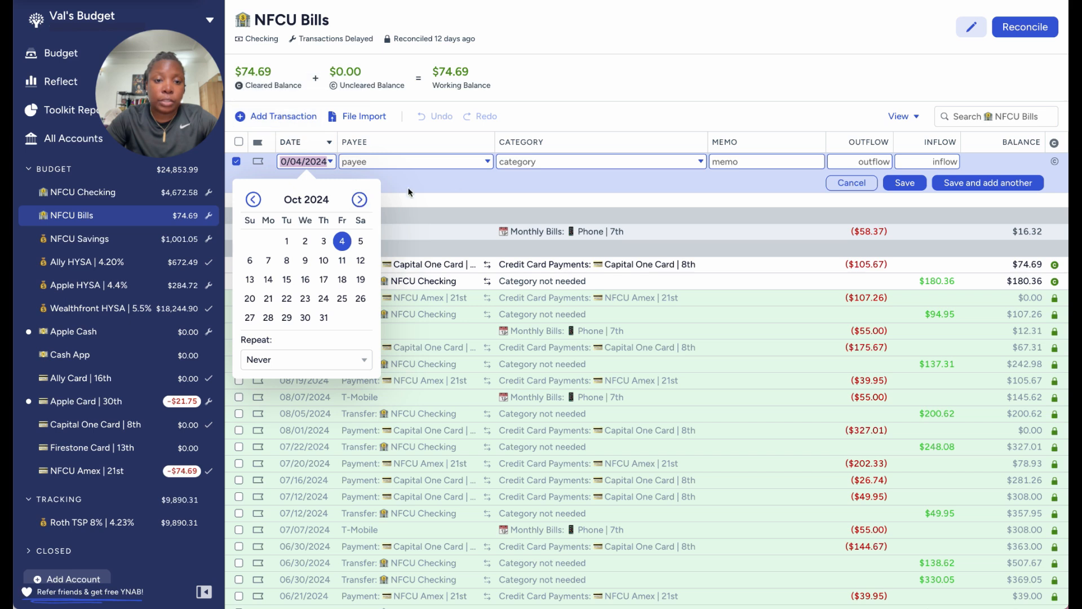
click(454, 162)
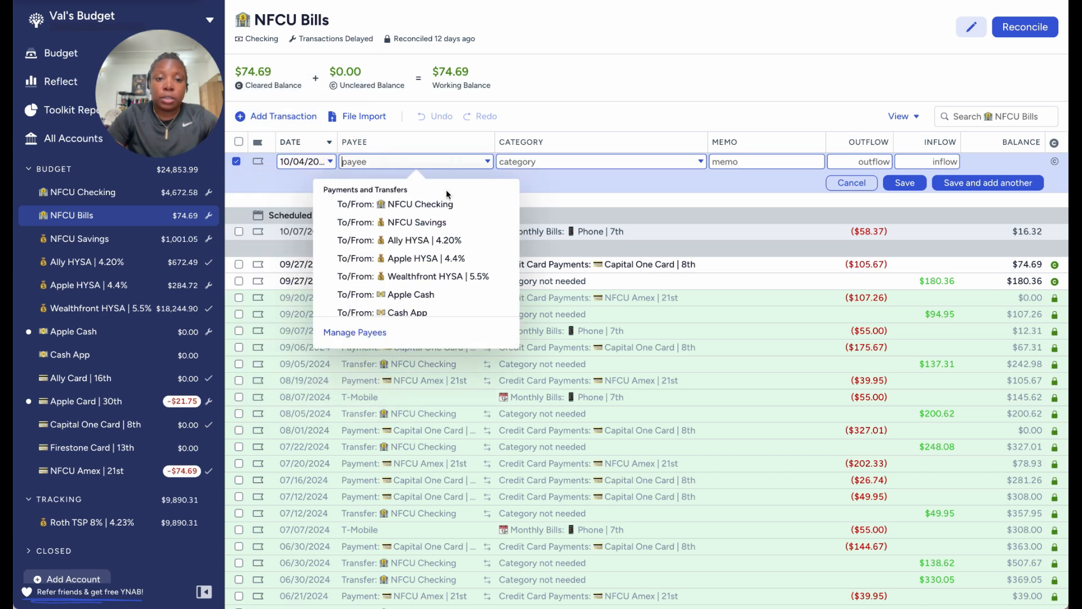
click(440, 204)
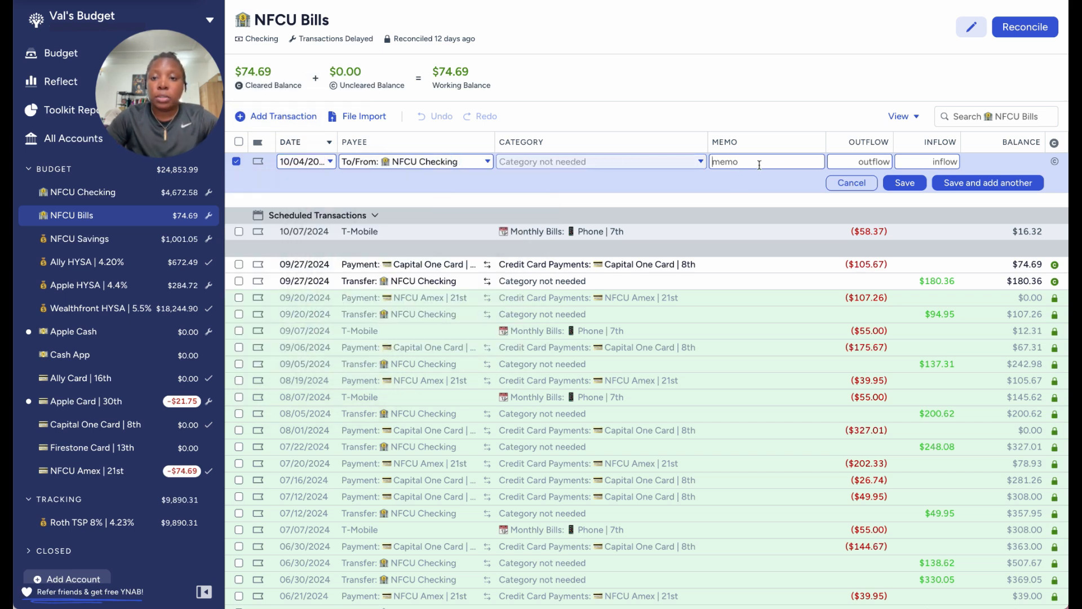
click(908, 164)
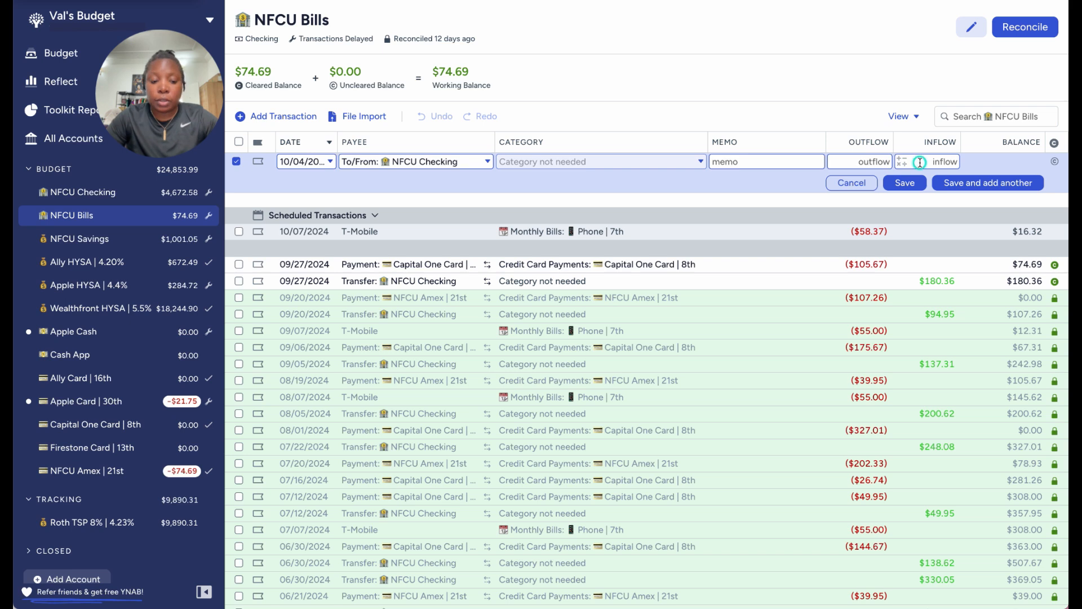
text(3.37)
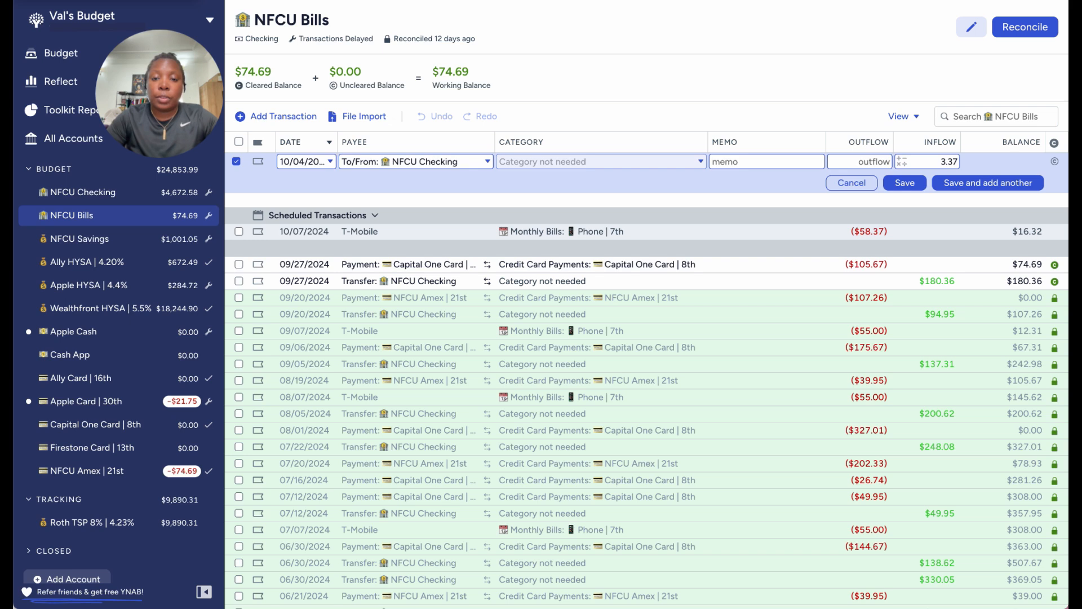
click(901, 186)
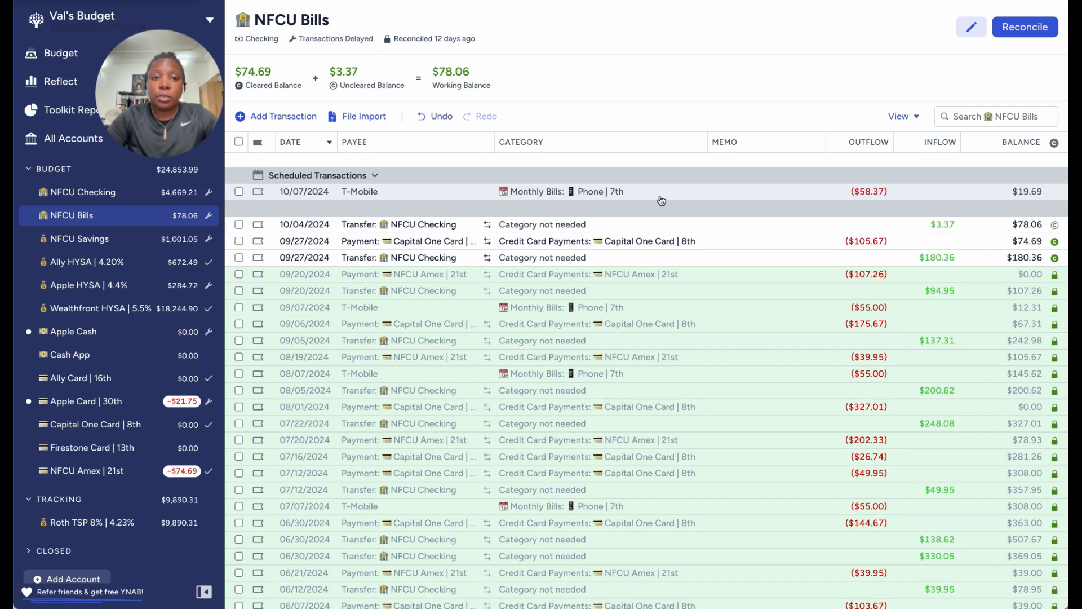
Reconcile NFCU Bills, accepting $74.69 as the current balance
mouse_move(255, 72)
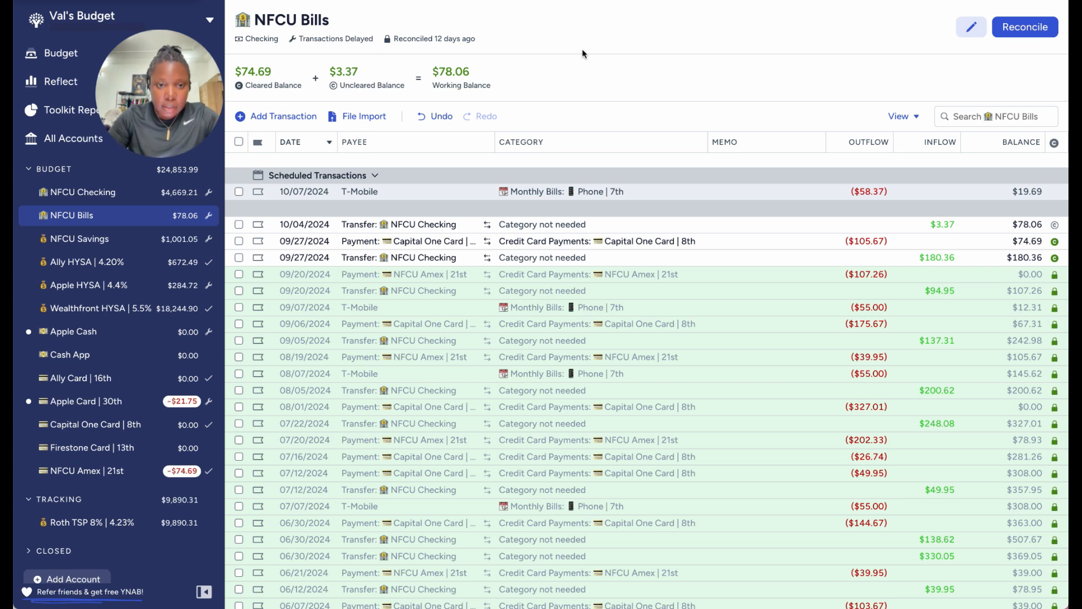
click(1018, 28)
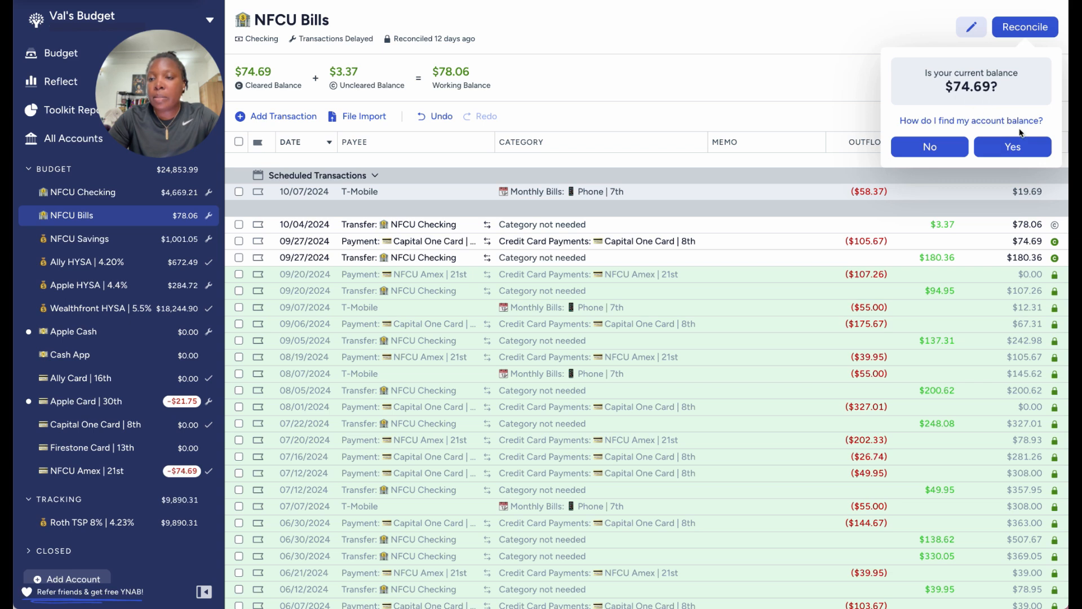
click(1011, 148)
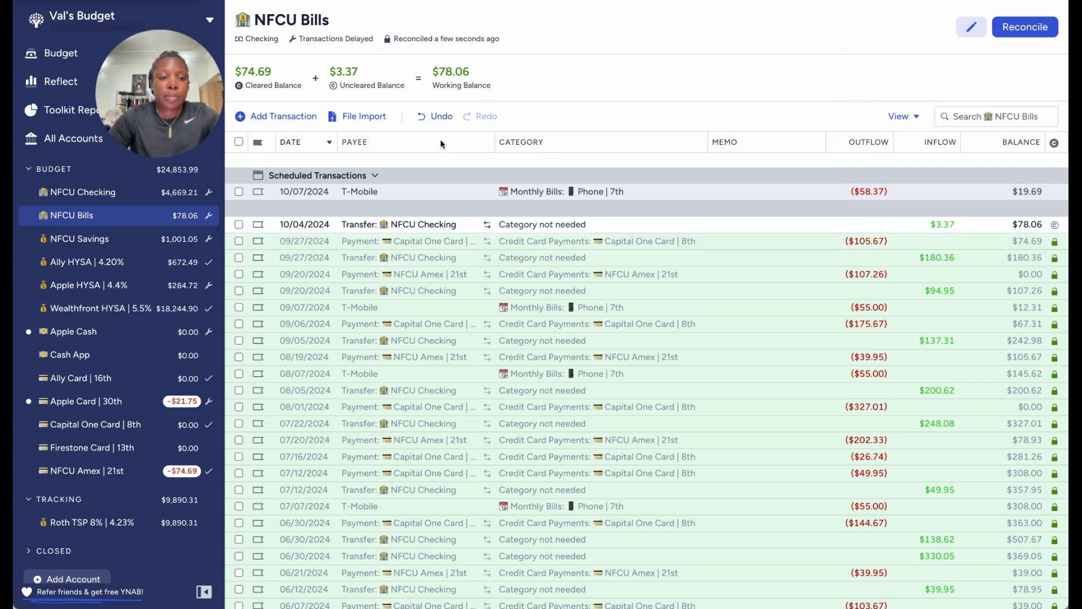
Reconcile the NFCU Savings account, accepting $1,001.05 as the current balance
click(131, 240)
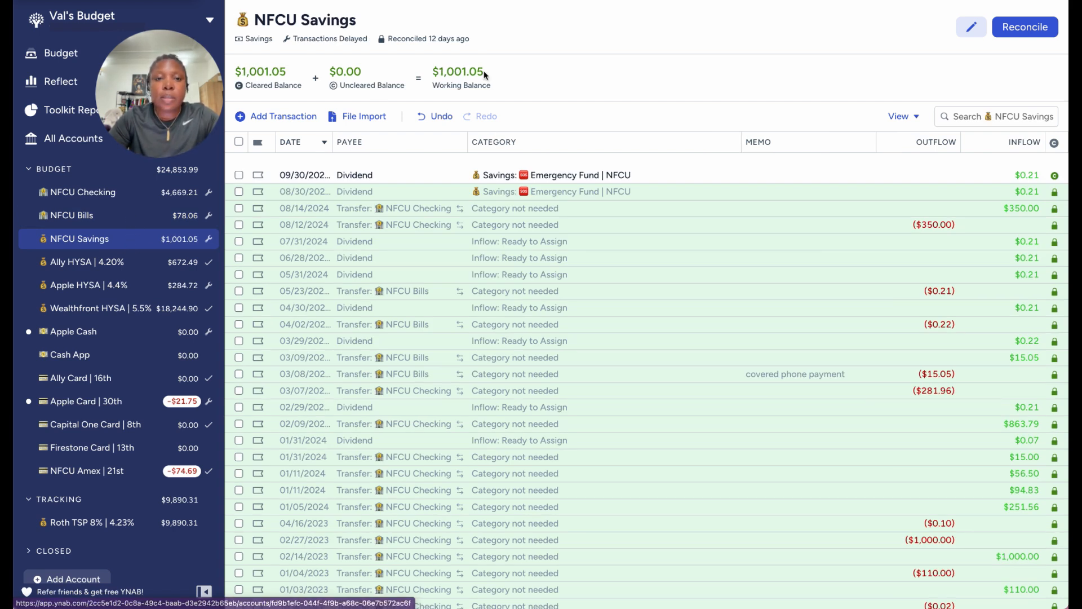
mouse_move(465, 71)
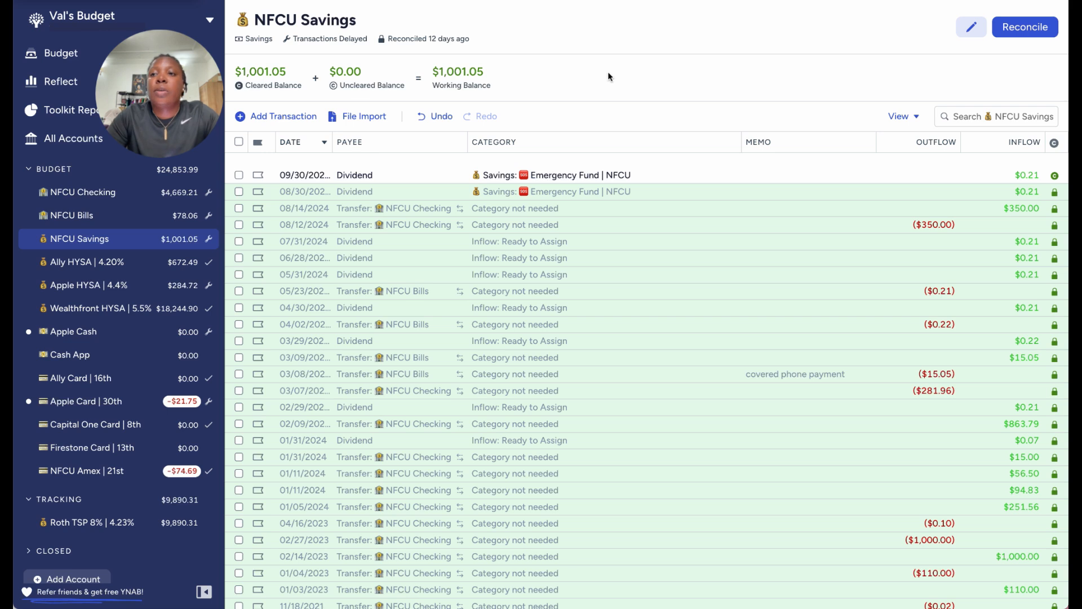
click(1040, 33)
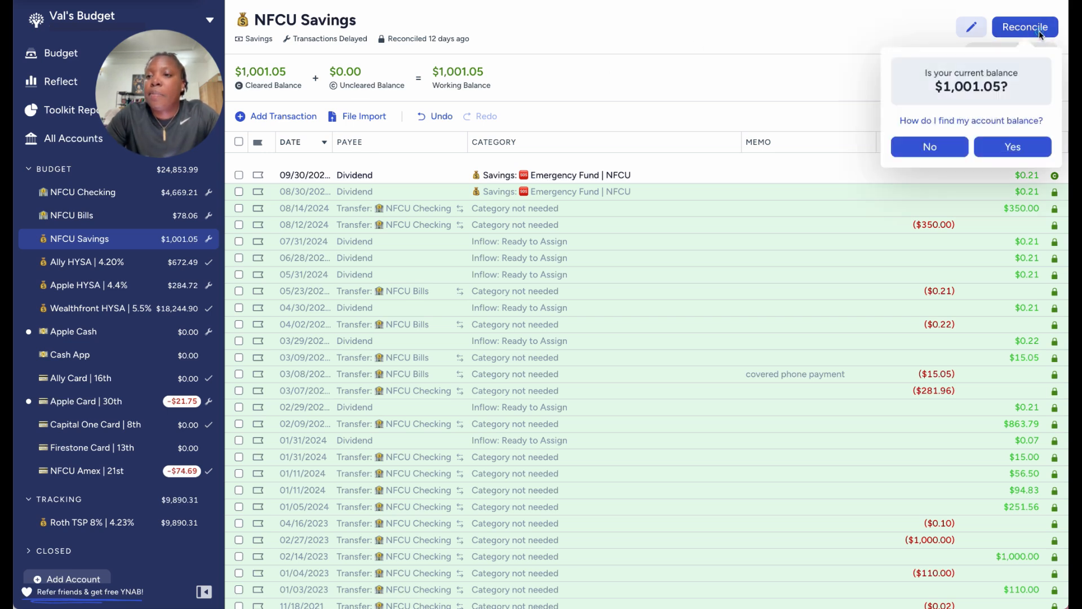
click(1014, 146)
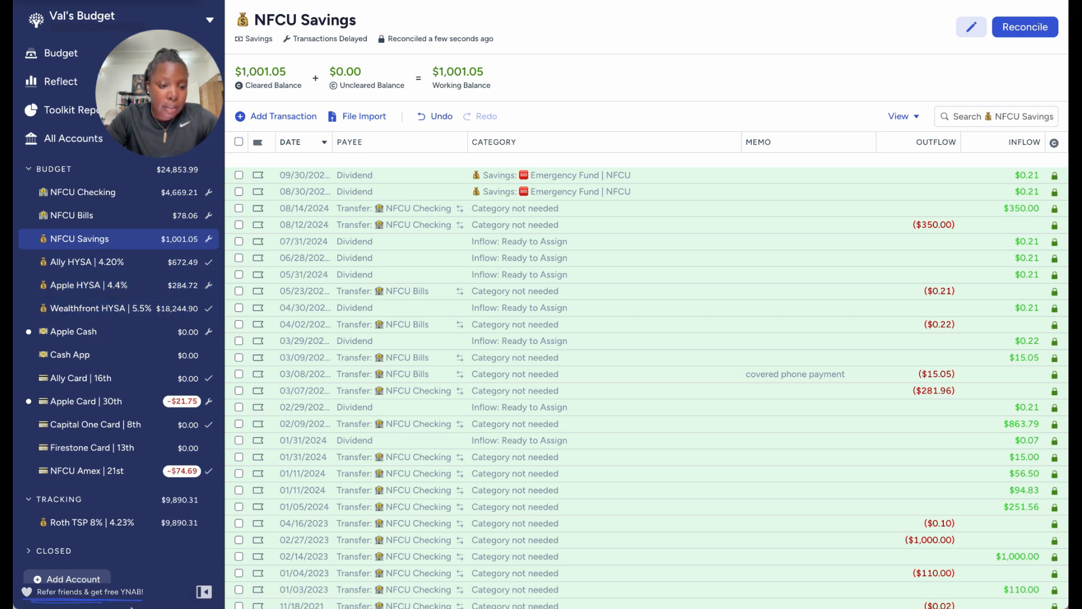
Reconcile the NFCU Amex | 21st credit card, accepting -$74.69 as the current balance
click(120, 474)
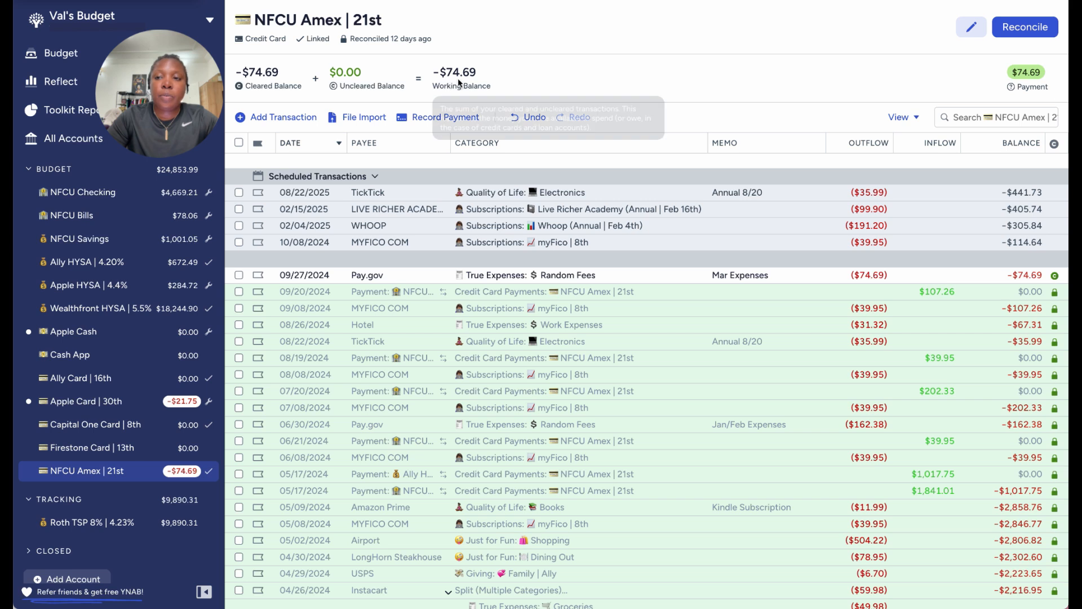
click(1034, 32)
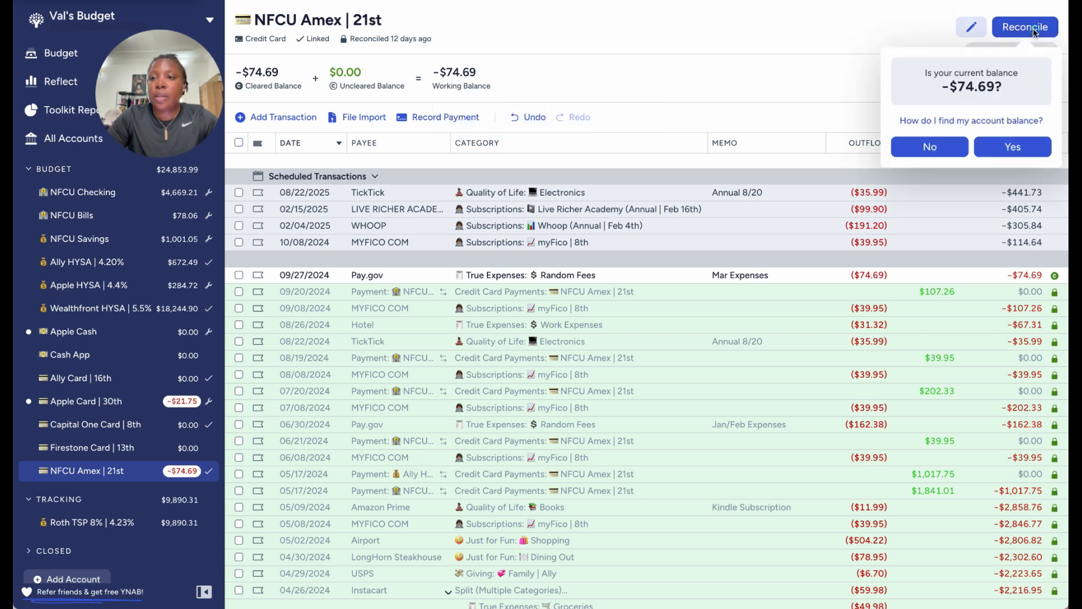
click(1004, 146)
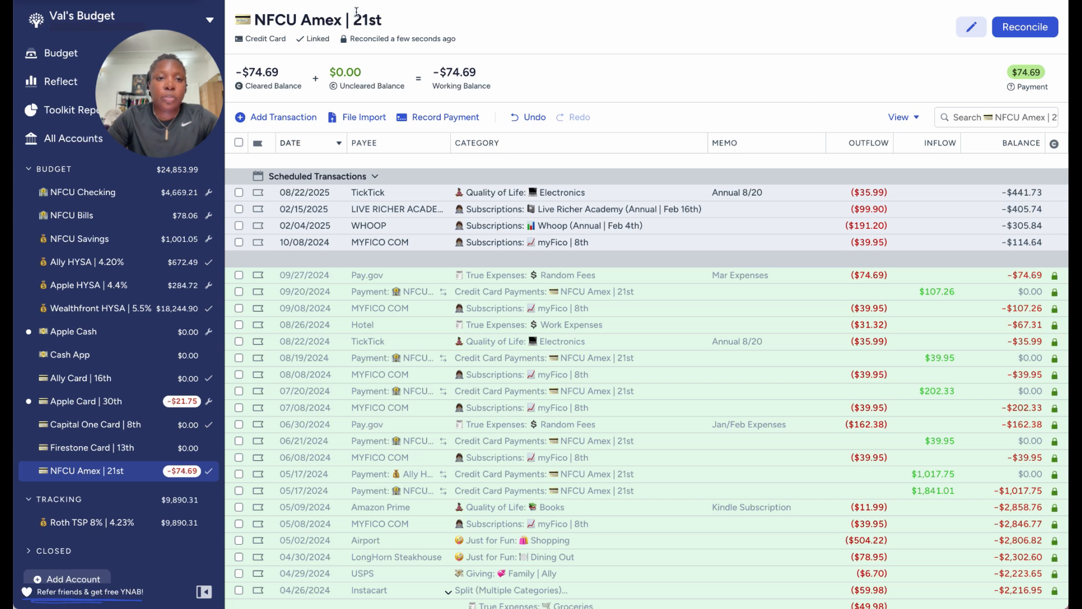
drag(356, 11, 382, 15)
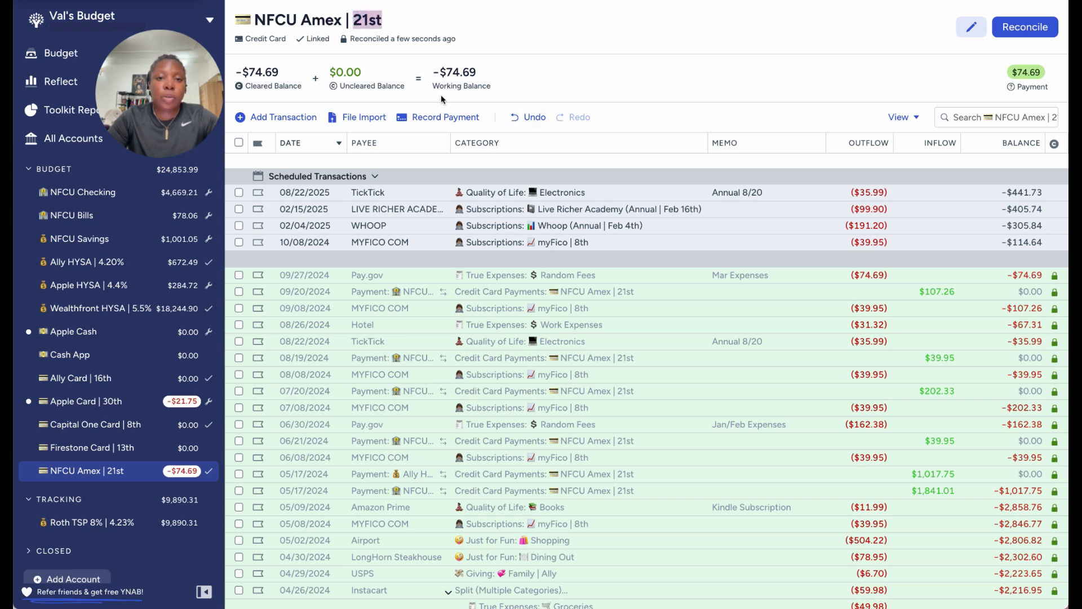
mouse_move(456, 85)
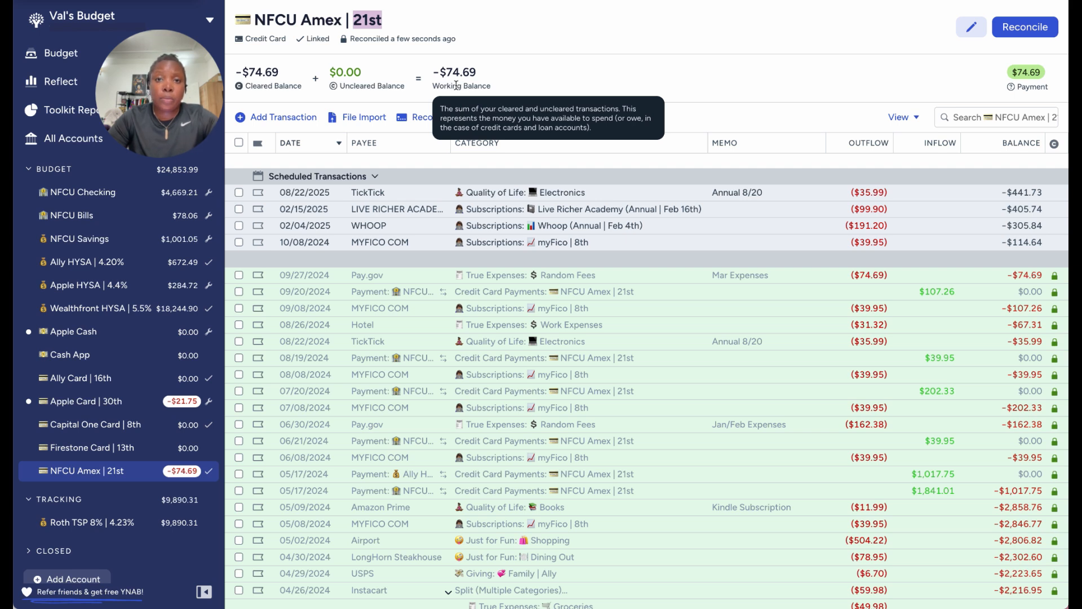
click(516, 56)
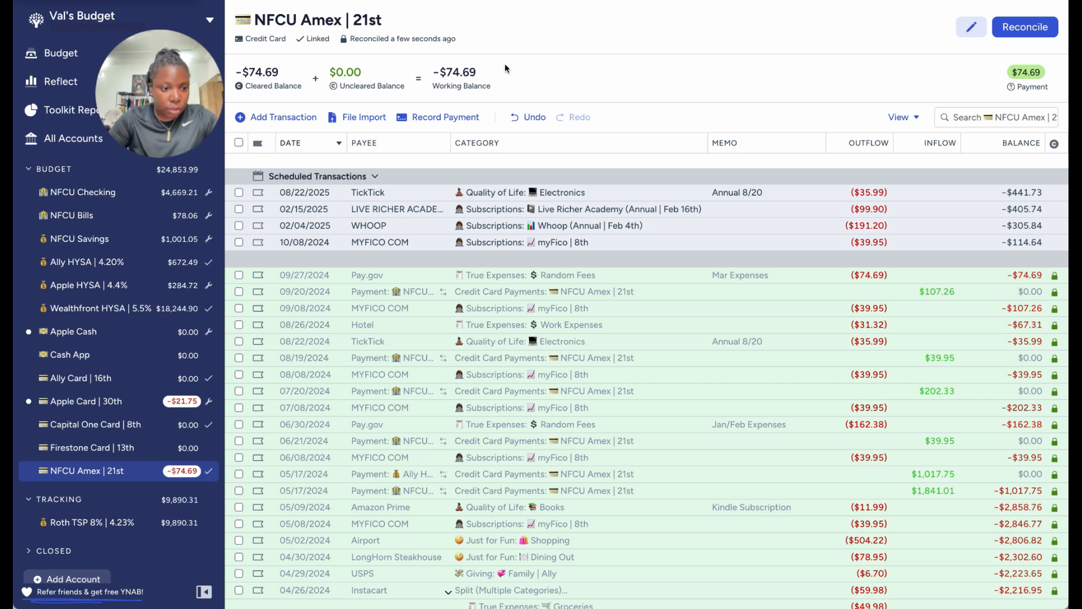
Approve the two matched 09/27 Apple Cash transactions, the Apple Card payment and the NFCU Checking transfer, checking the account's import status
click(121, 340)
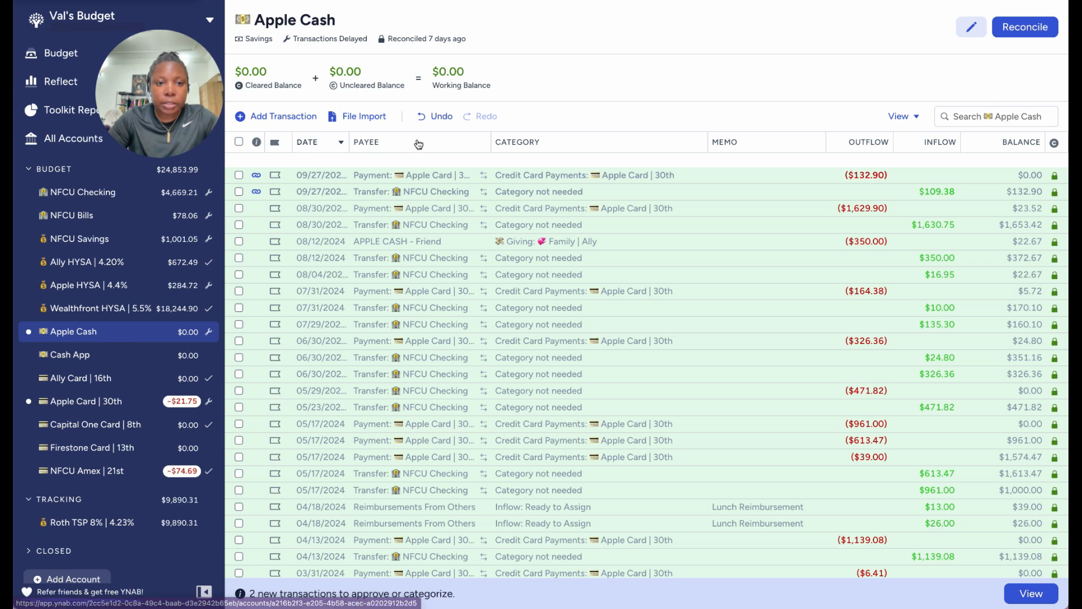
click(239, 175)
click(239, 192)
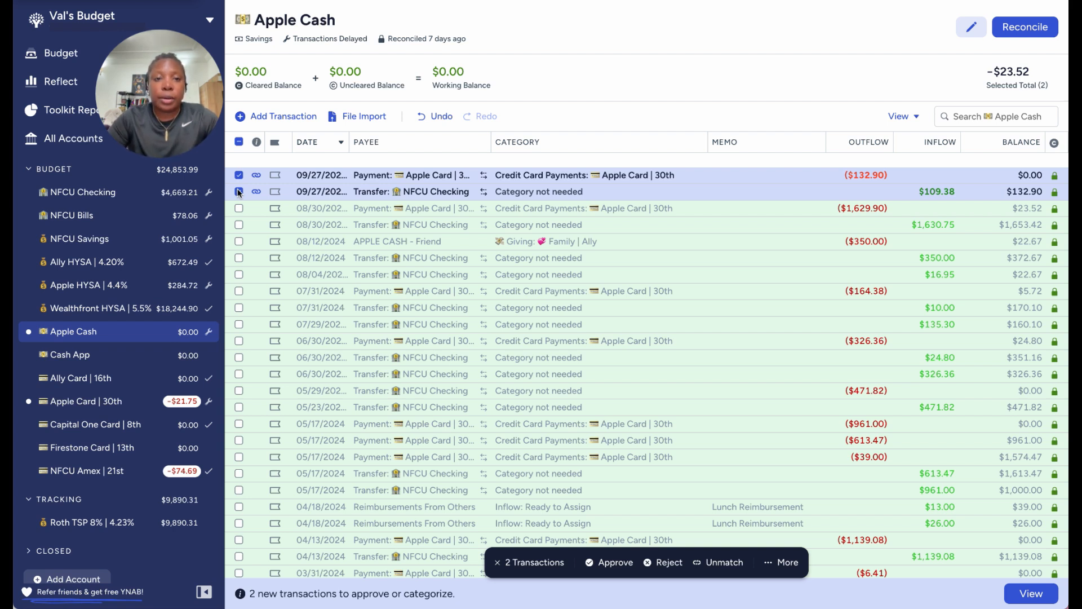
click(311, 41)
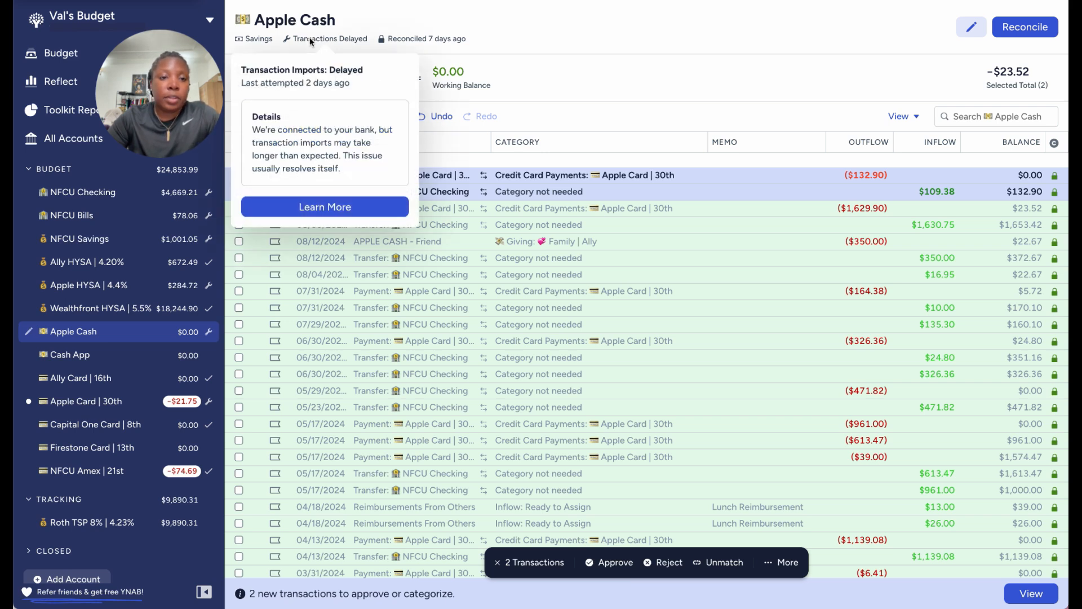
click(555, 26)
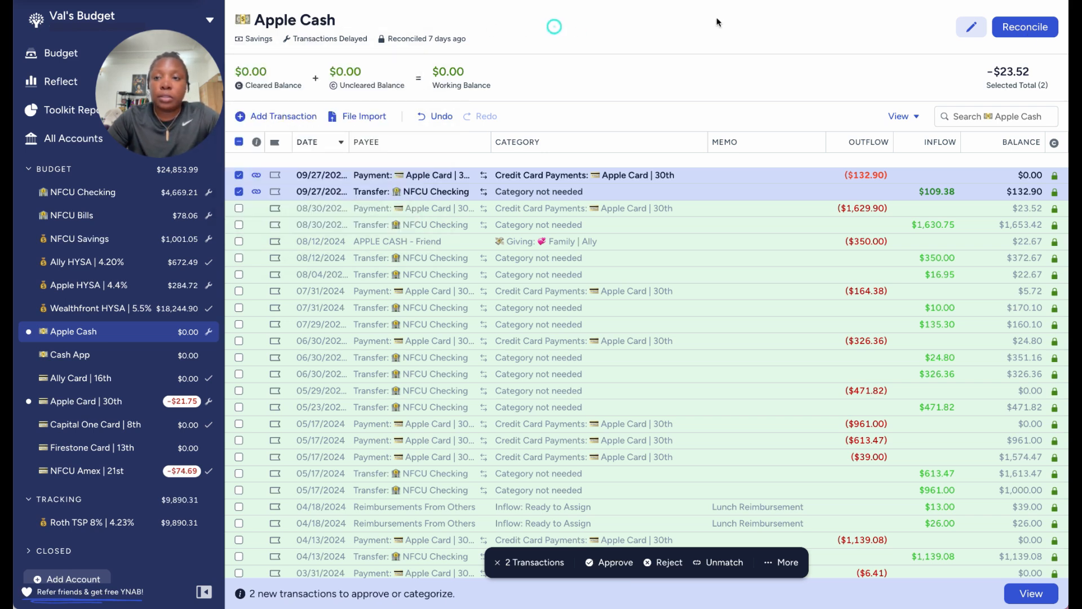
click(626, 563)
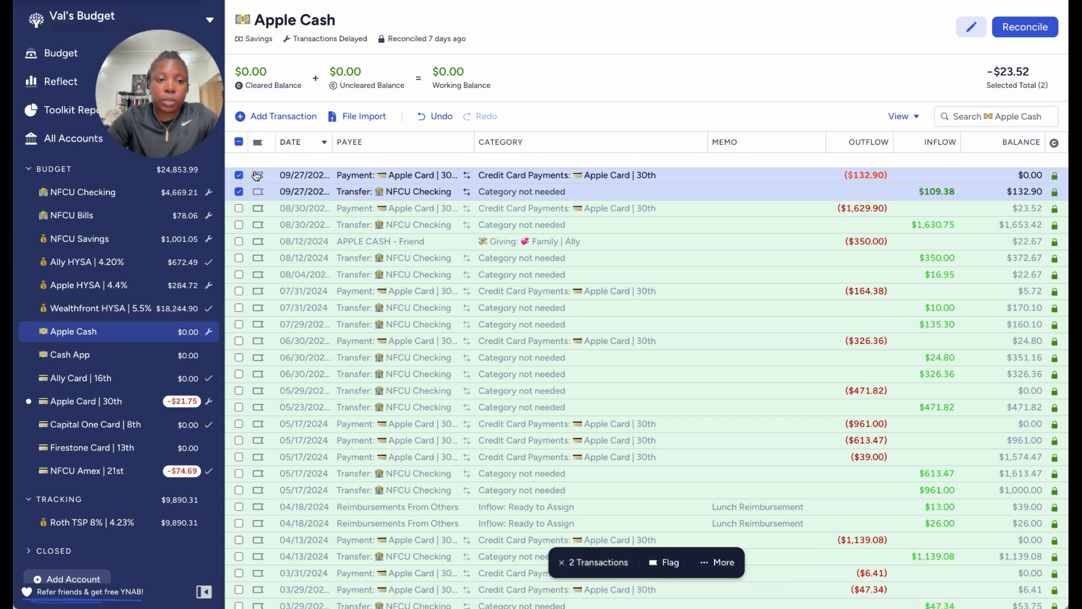
click(239, 175)
click(238, 192)
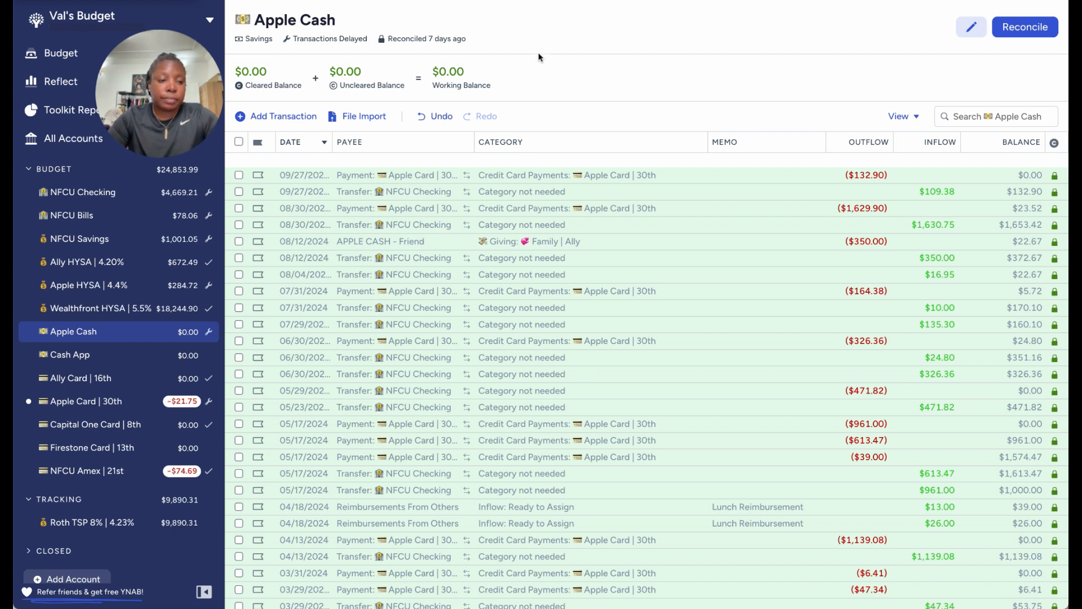
Approve the matched 09/27/2024 payment from Apple Cash in the Apple Card | 30th account and clear its selection
click(77, 402)
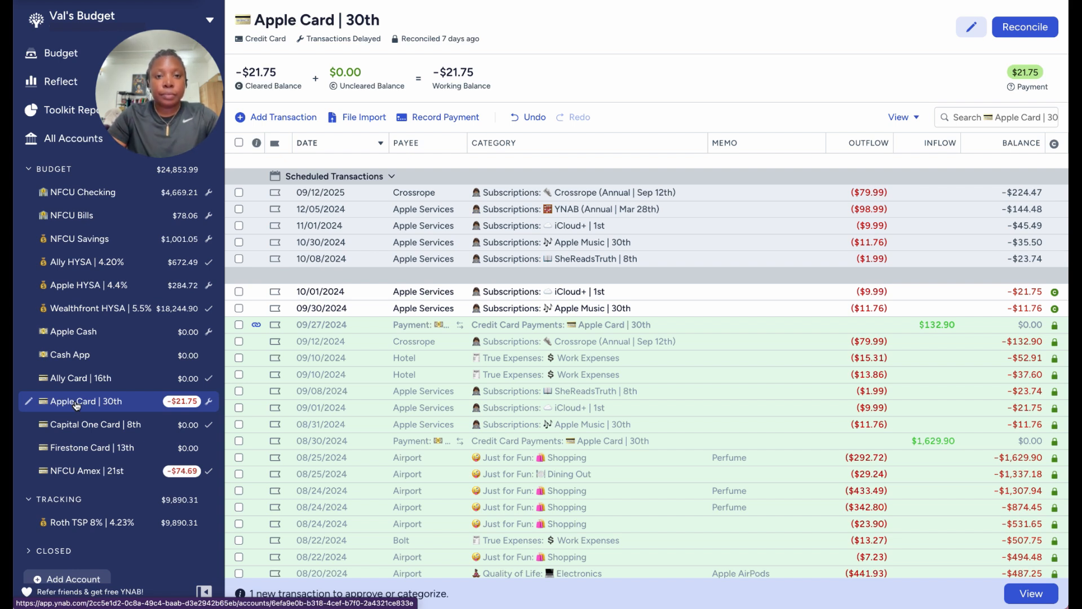
click(443, 75)
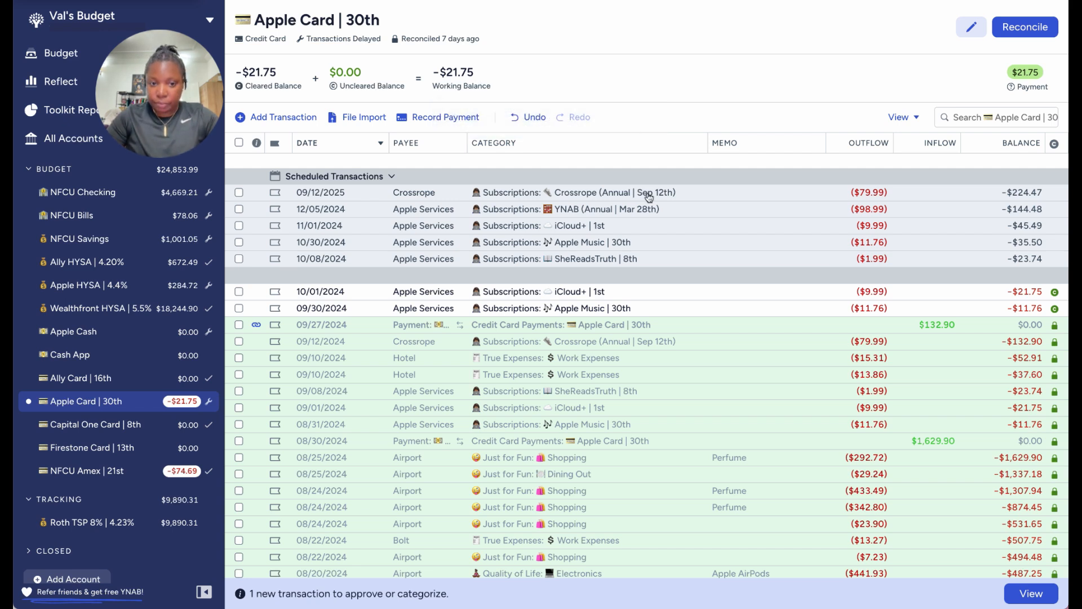
click(239, 325)
key(a)
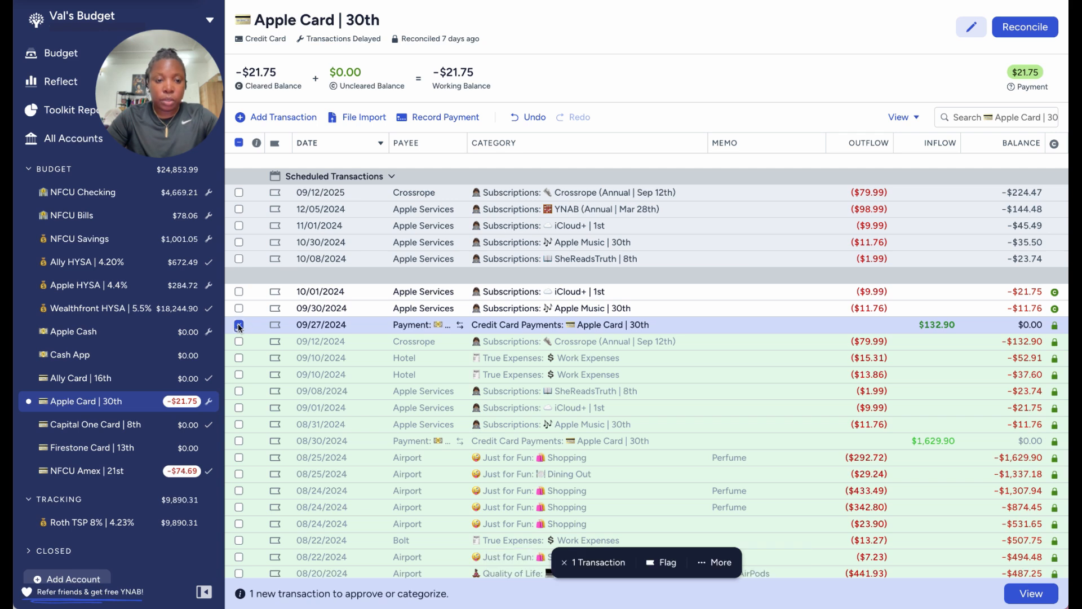
click(239, 325)
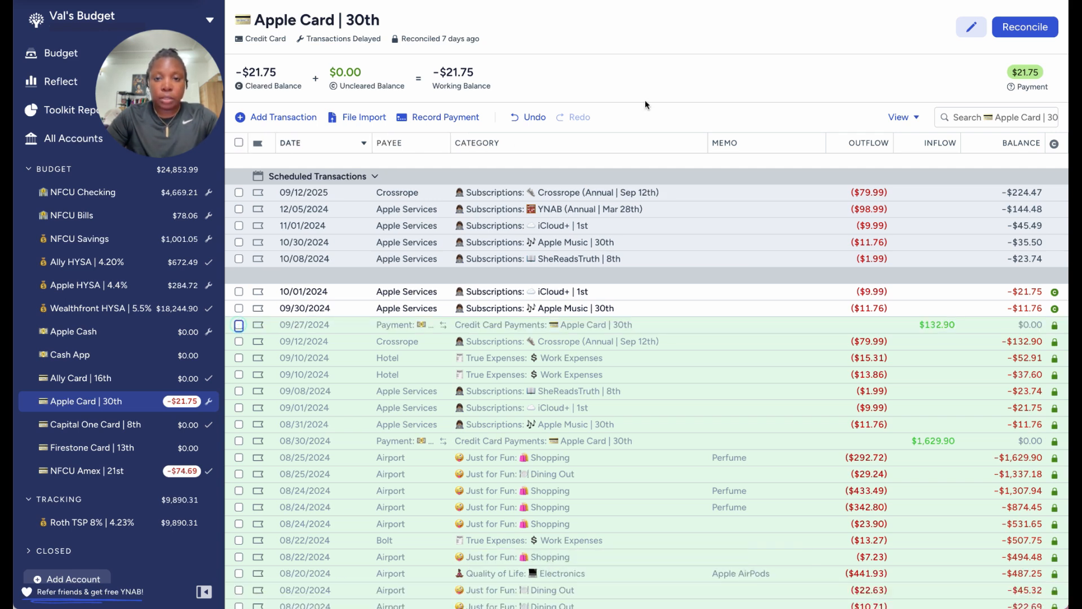
Reconcile the Apple Card | 30th credit card, accepting -$21.75 as the current balance
click(1044, 30)
click(1014, 147)
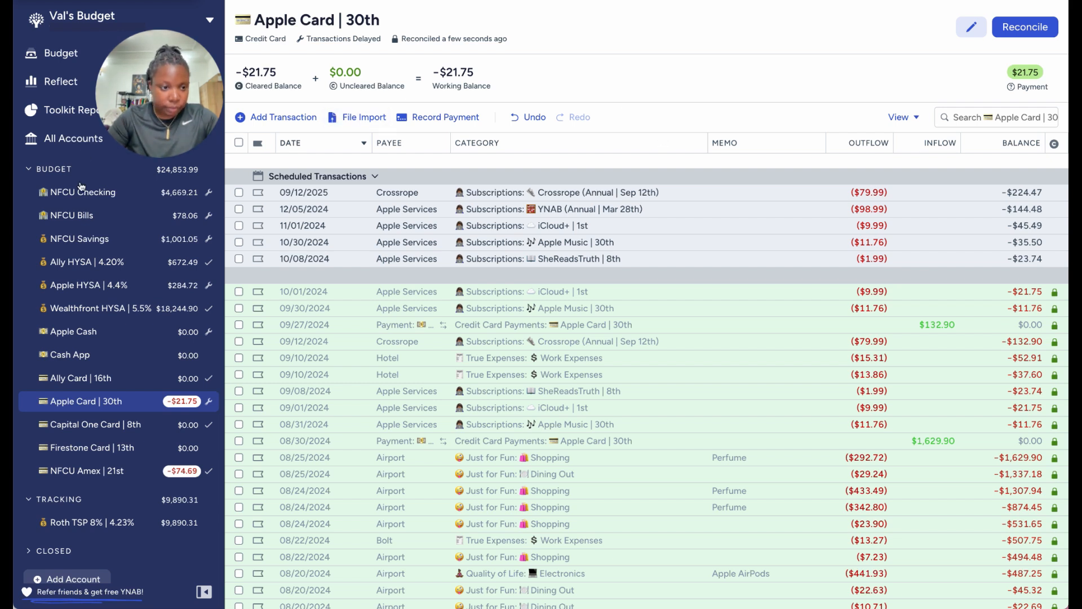
Check the Ally HYSA account, and reconcile Apple HYSA, accepting $284.72 as the current balance
click(112, 264)
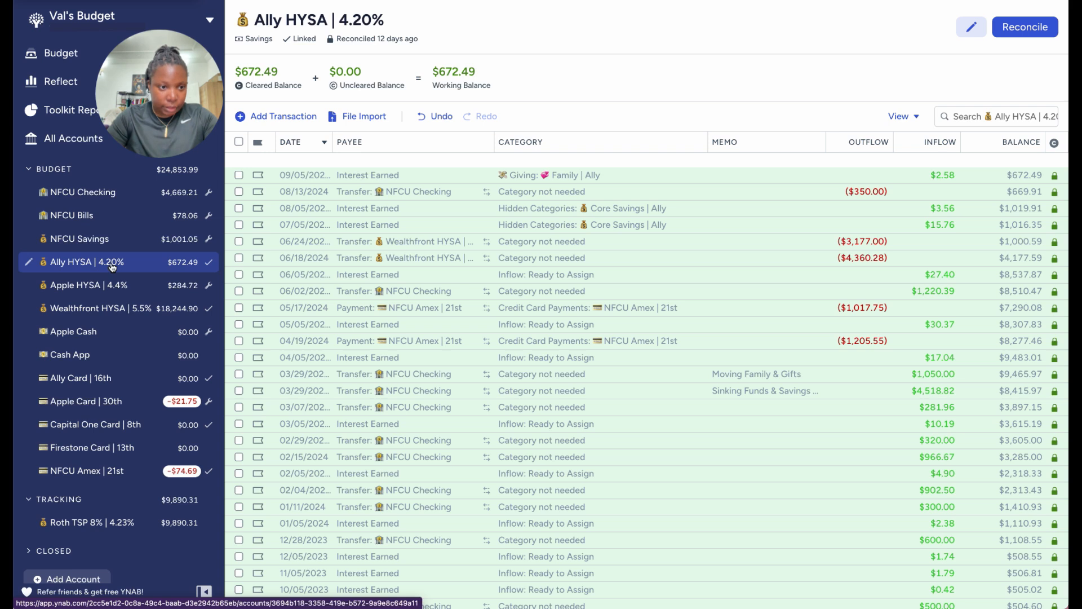
click(112, 288)
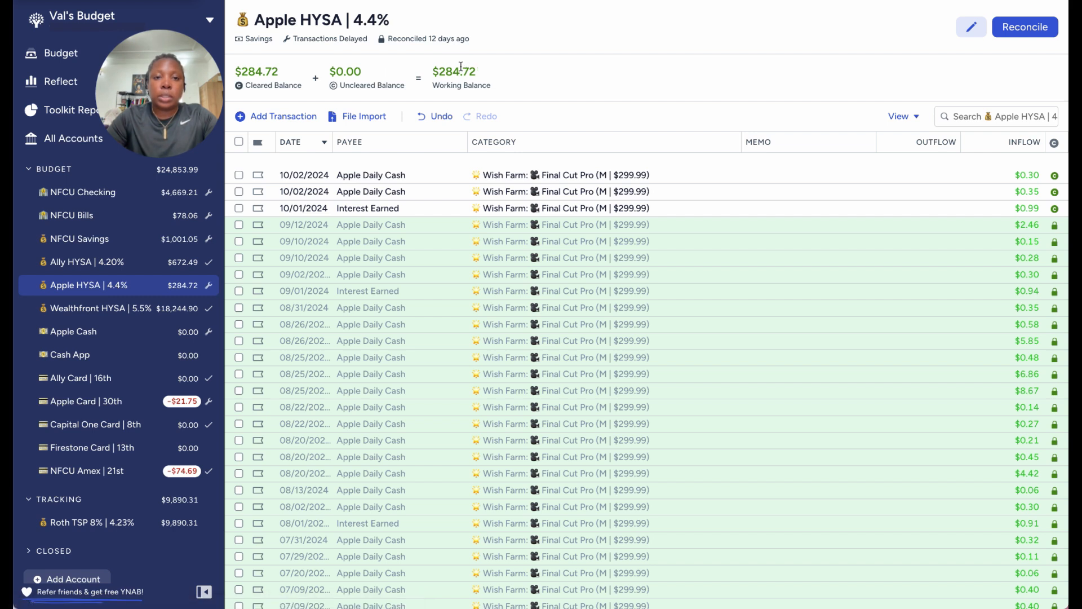
mouse_move(470, 71)
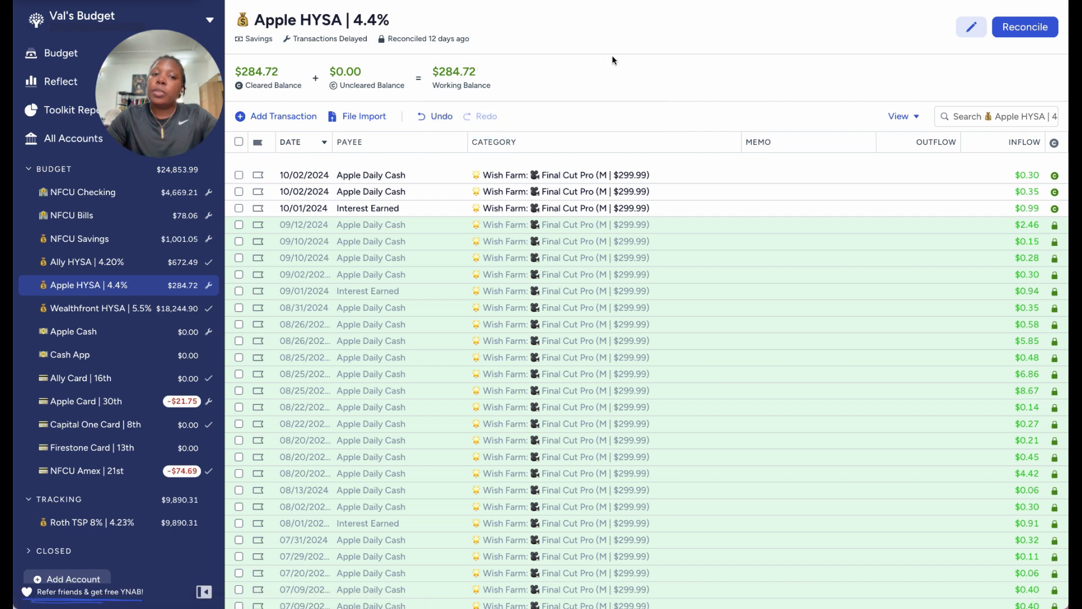
click(1001, 29)
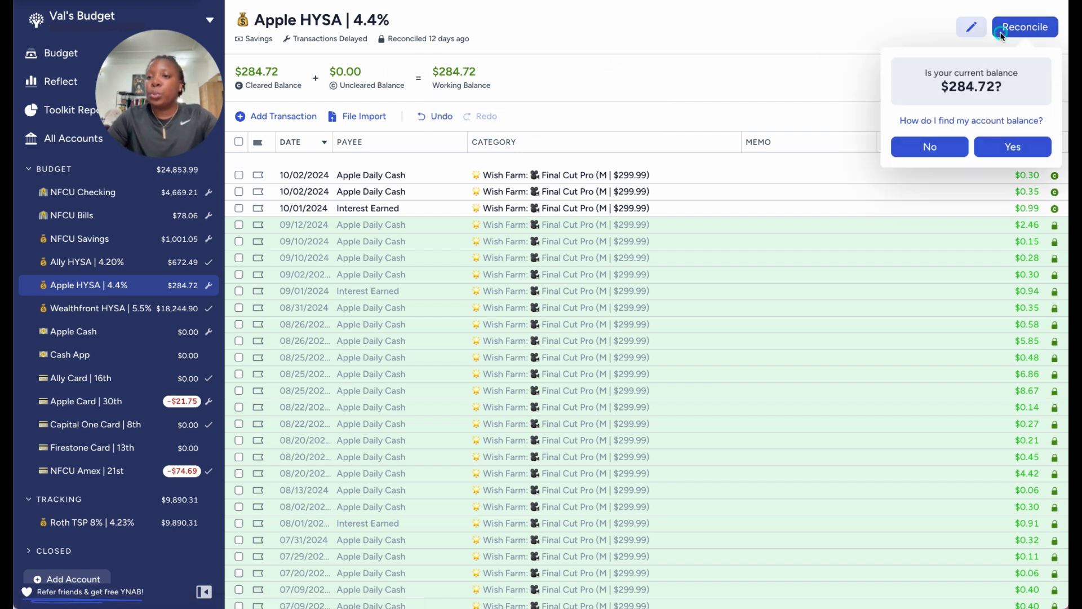
click(1004, 147)
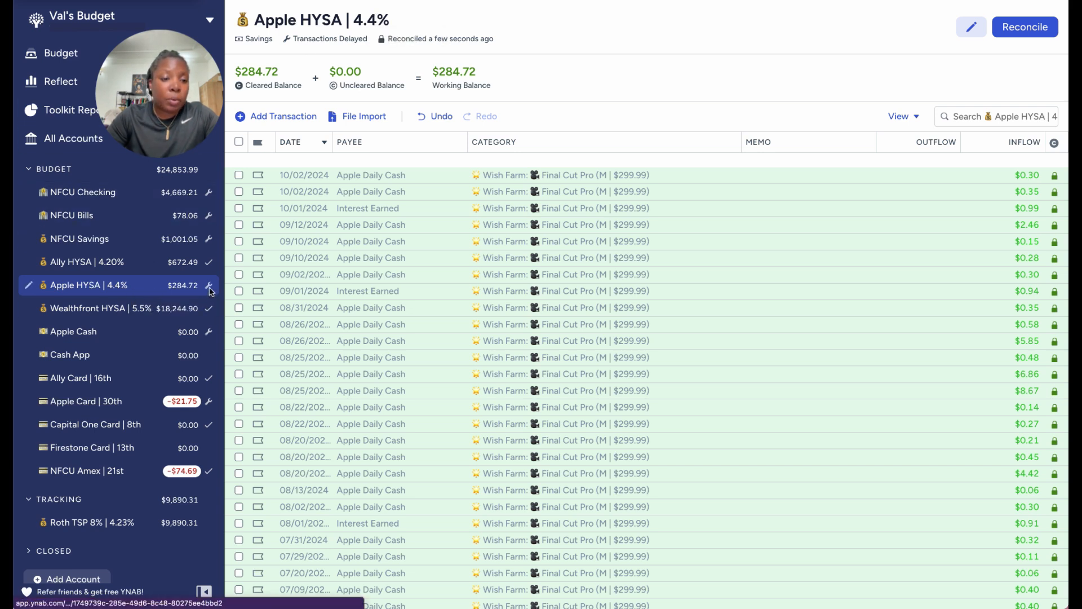
Change the interest rate in the Apple HYSA account nickname to 4.25% and save the account
click(29, 285)
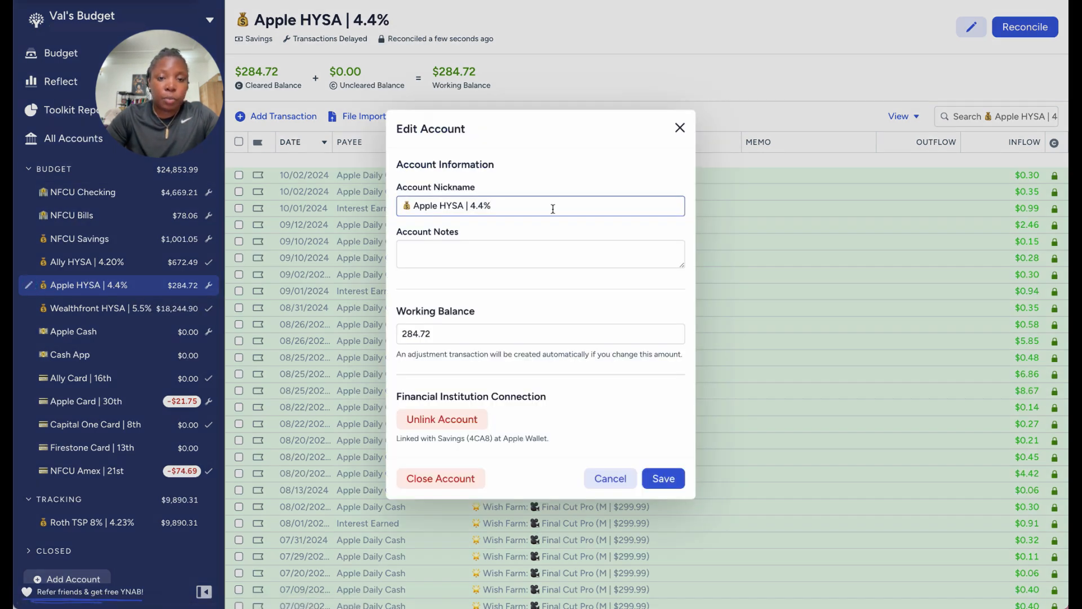
click(482, 204)
key(BackSpace)
text(25)
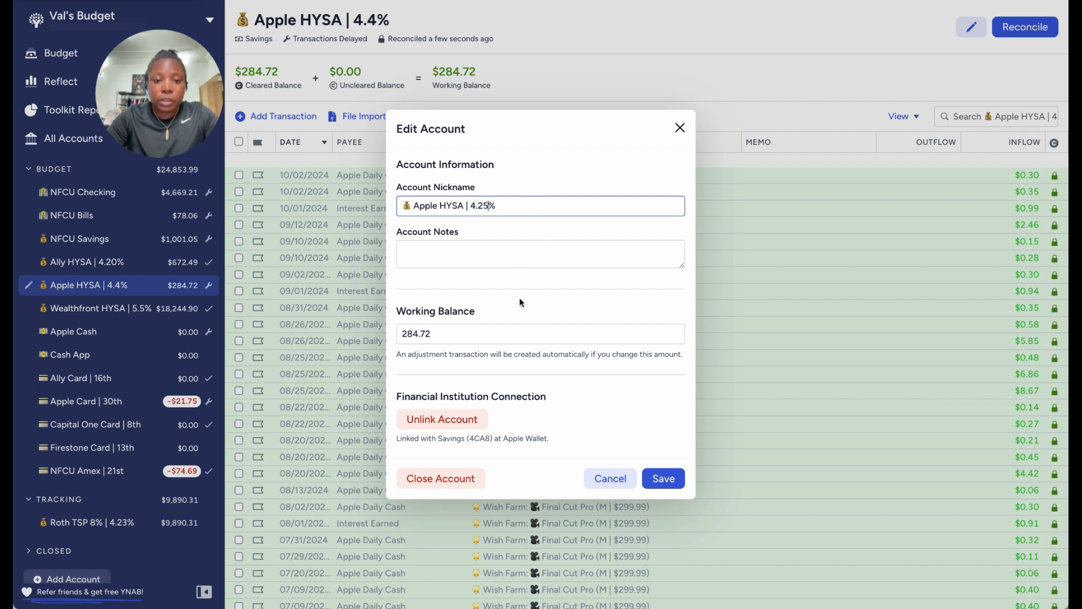
click(665, 478)
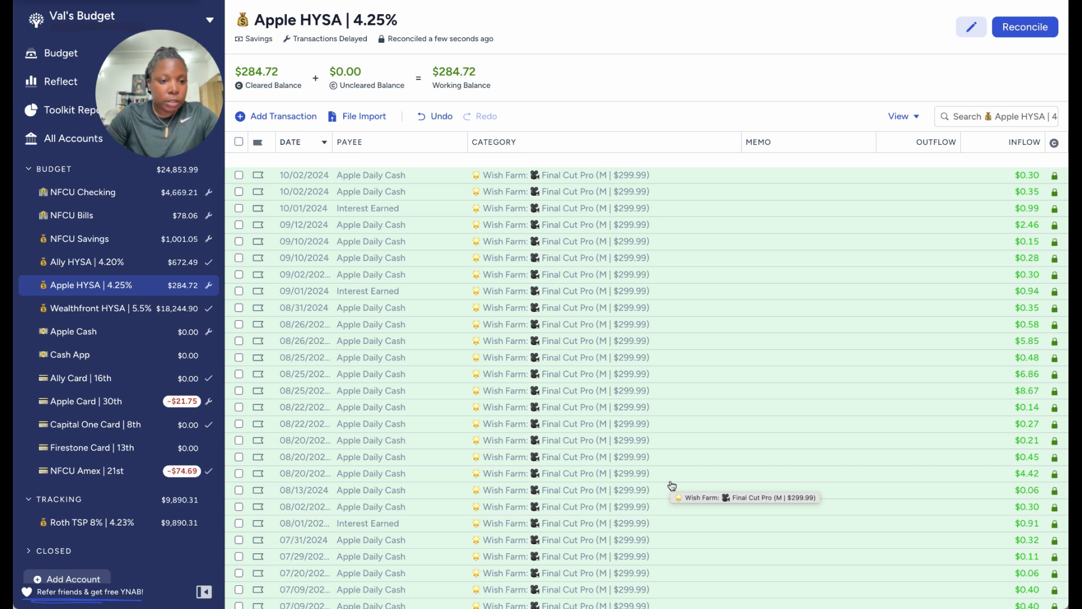
Change the interest rate in the Wealthfront HYSA account nickname to 5.0% and save the account
click(126, 314)
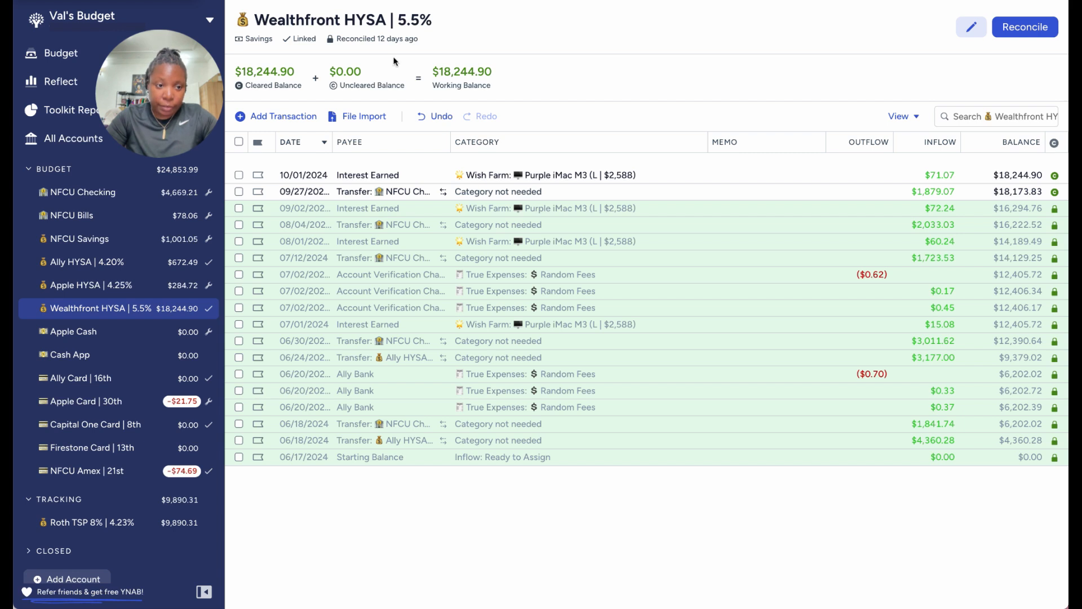
click(29, 309)
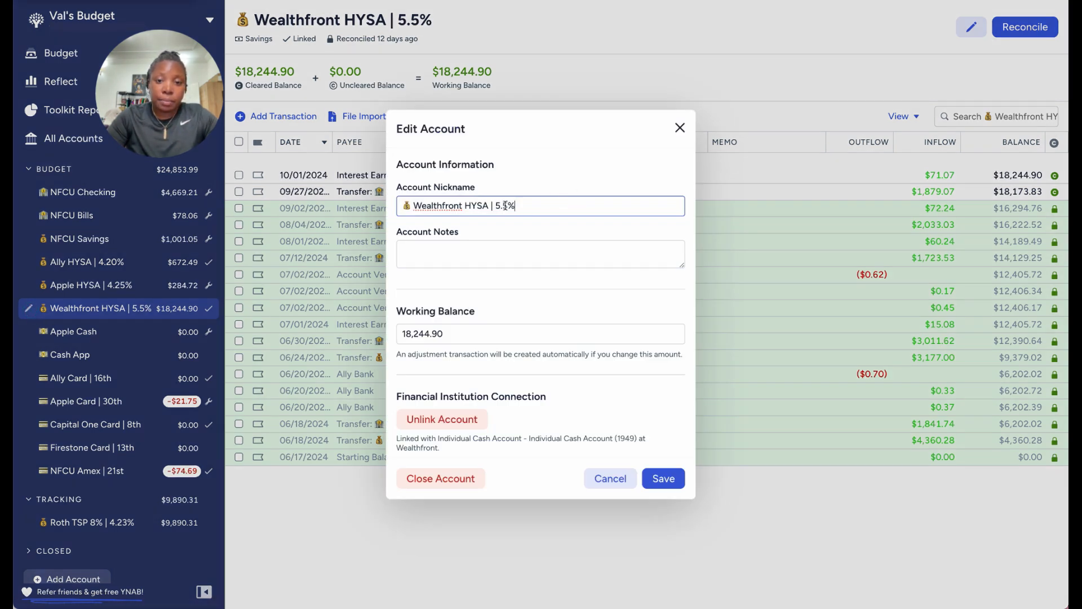
double_click(506, 206)
key(Right)
key(BackSpace)
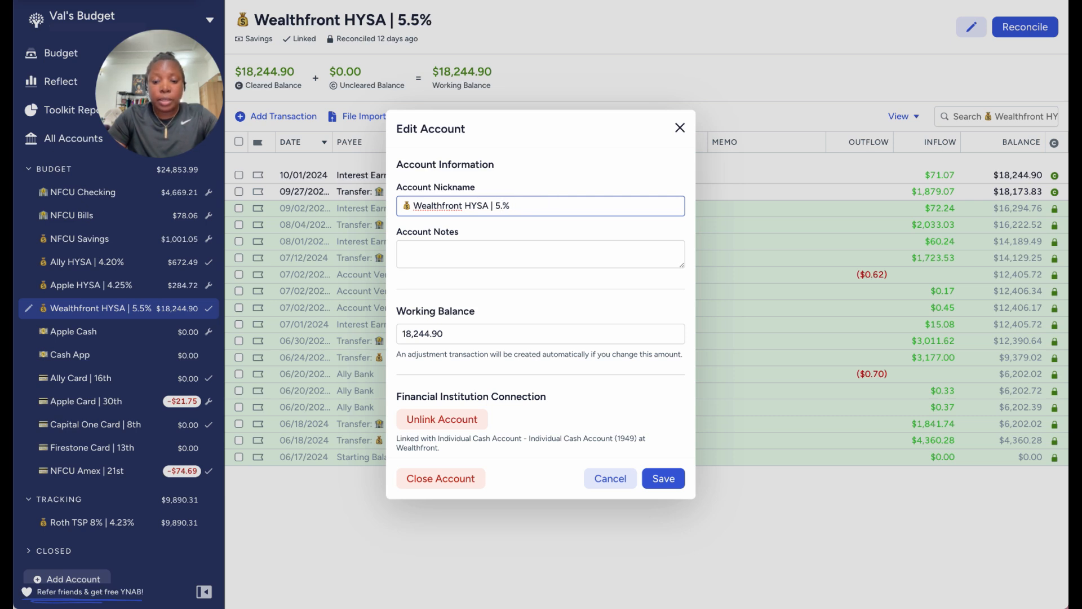
text(0)
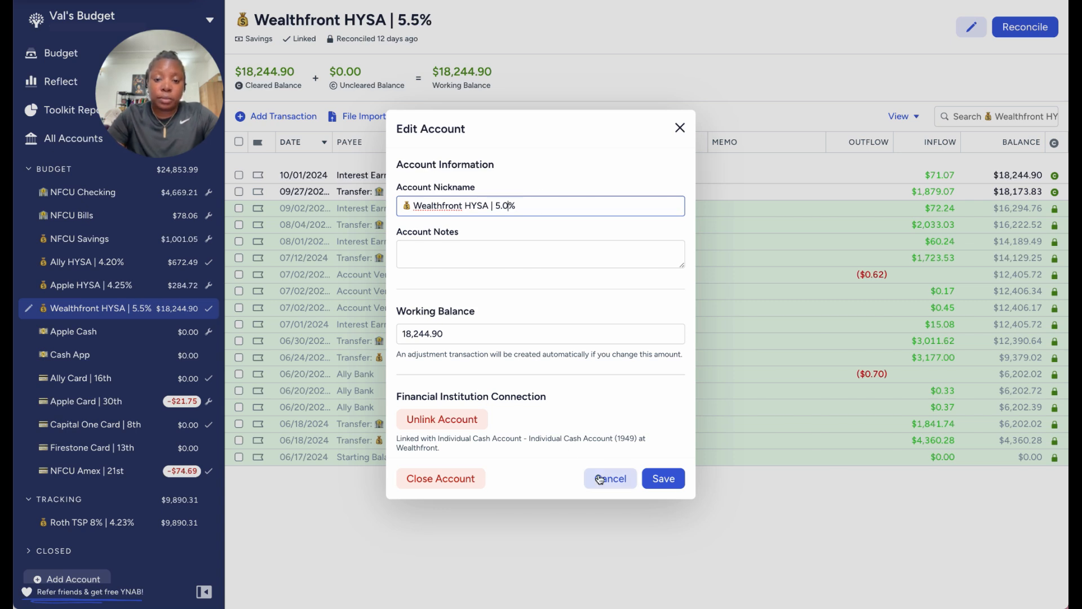
click(664, 479)
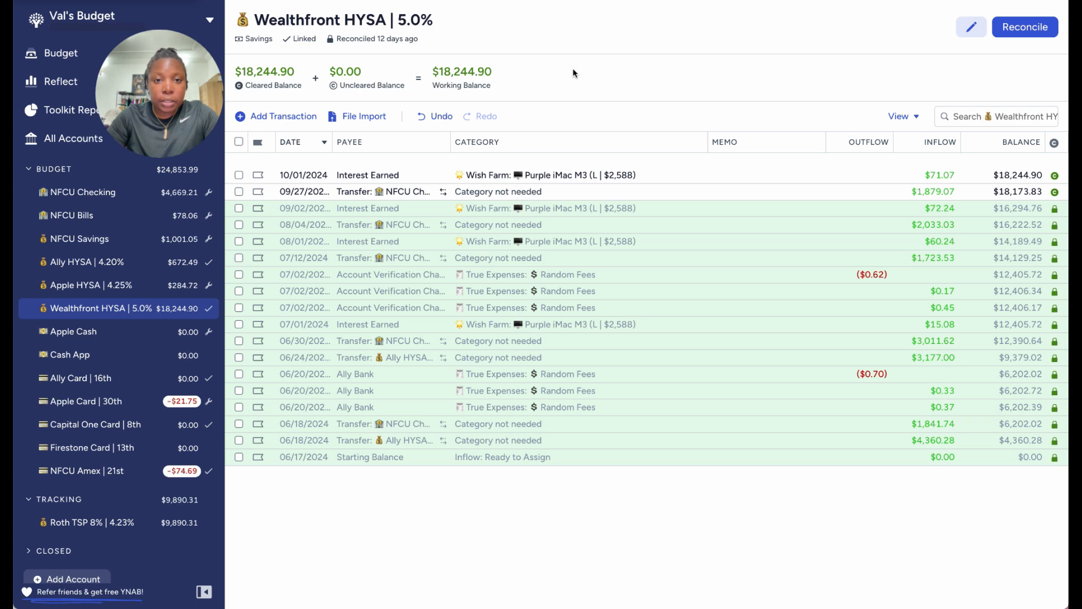
Reconcile the Wealthfront HYSA account, accepting the bank balance of $18,244.90
mouse_move(476, 75)
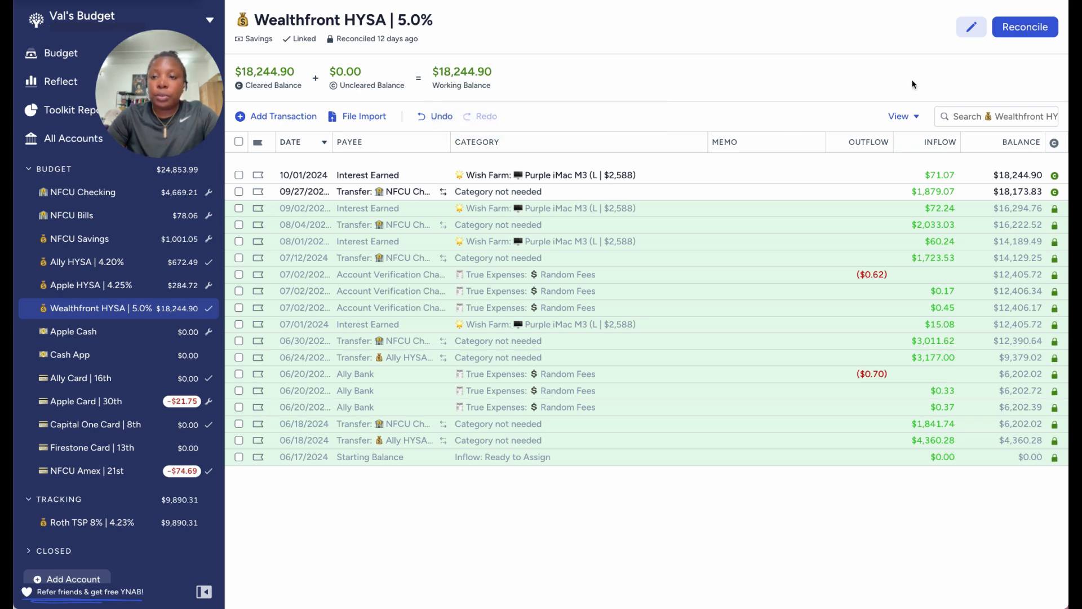
click(1021, 33)
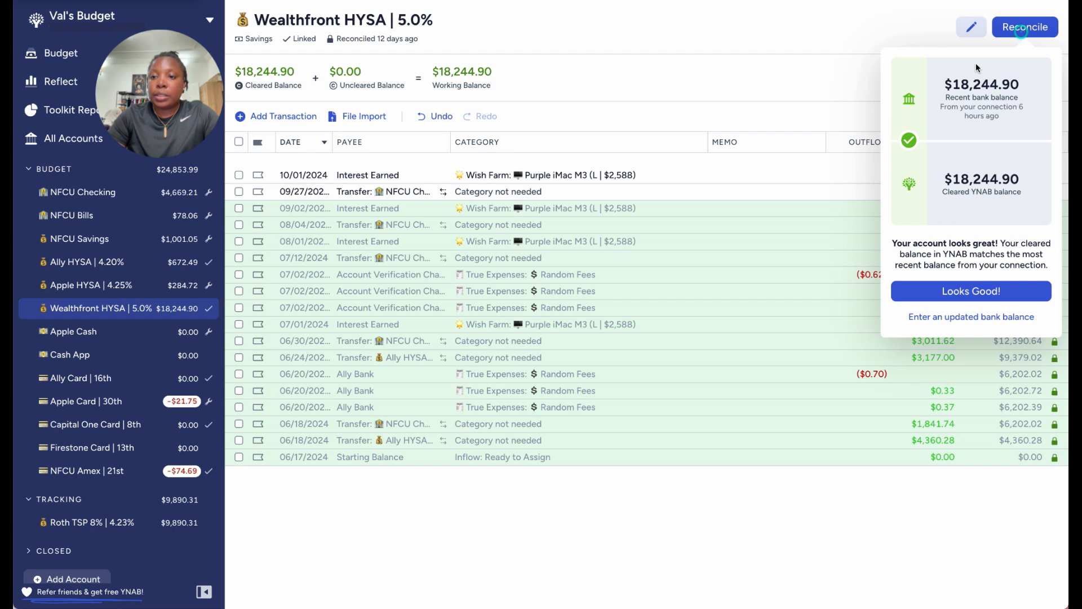
click(929, 294)
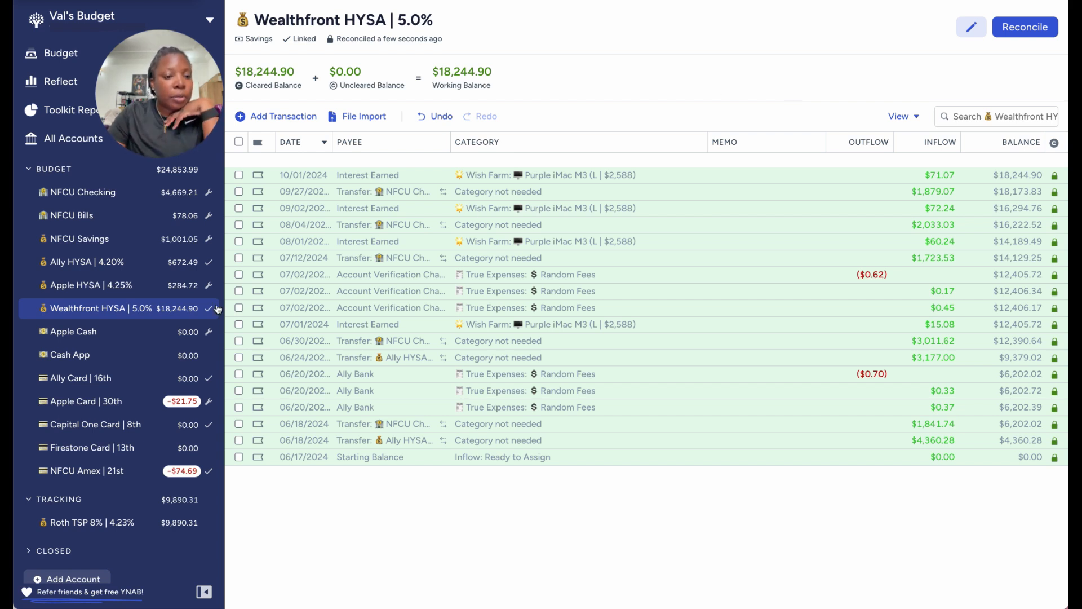
Reconcile the Capital One Card | 8th credit card, accepting the $0.00 balance
click(111, 422)
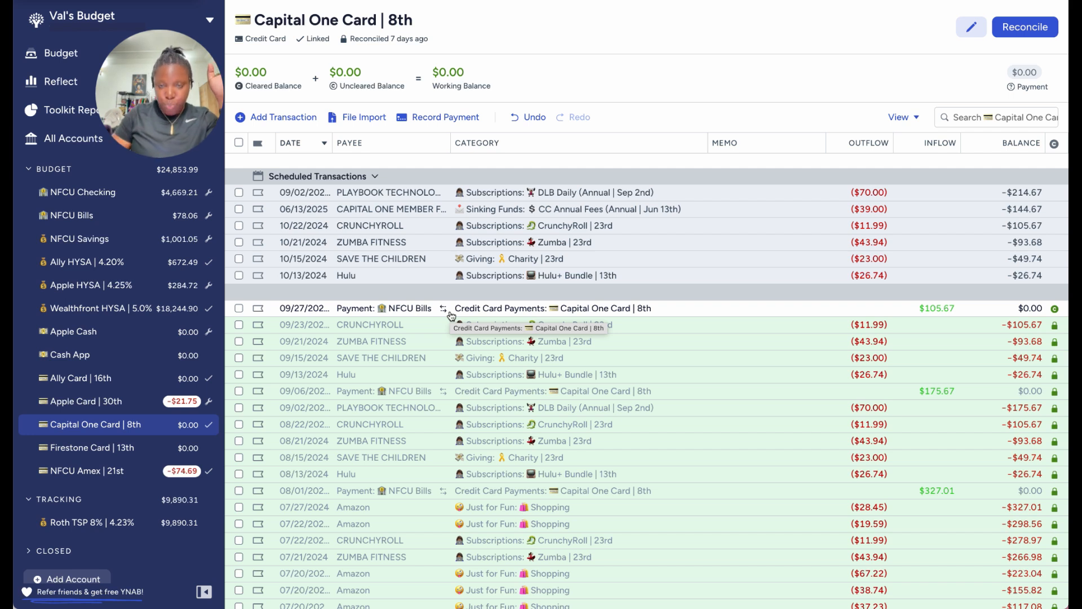
click(1031, 28)
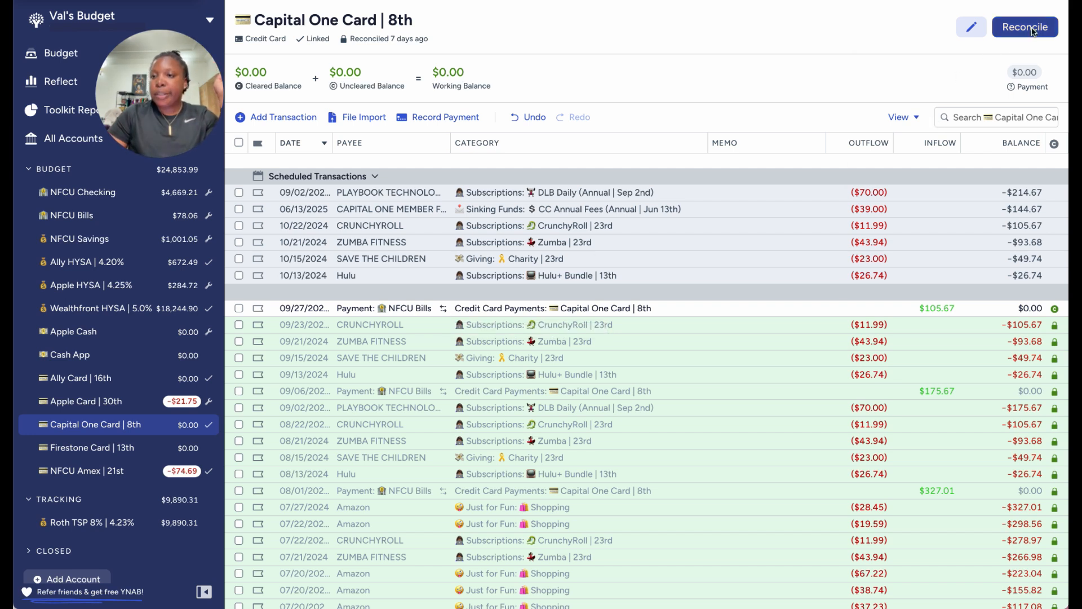
click(943, 291)
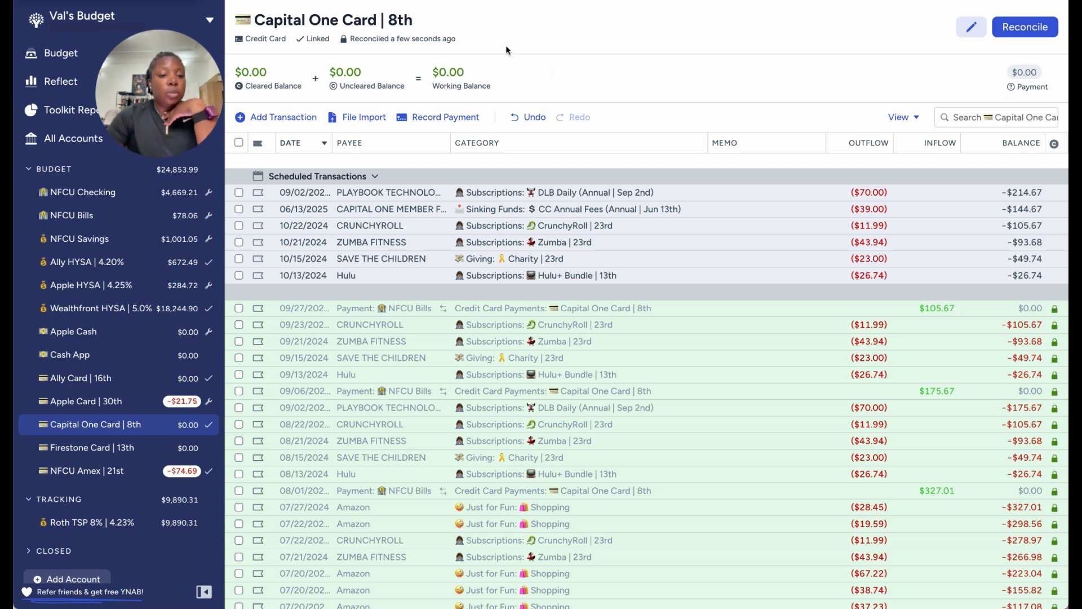
mouse_move(437, 74)
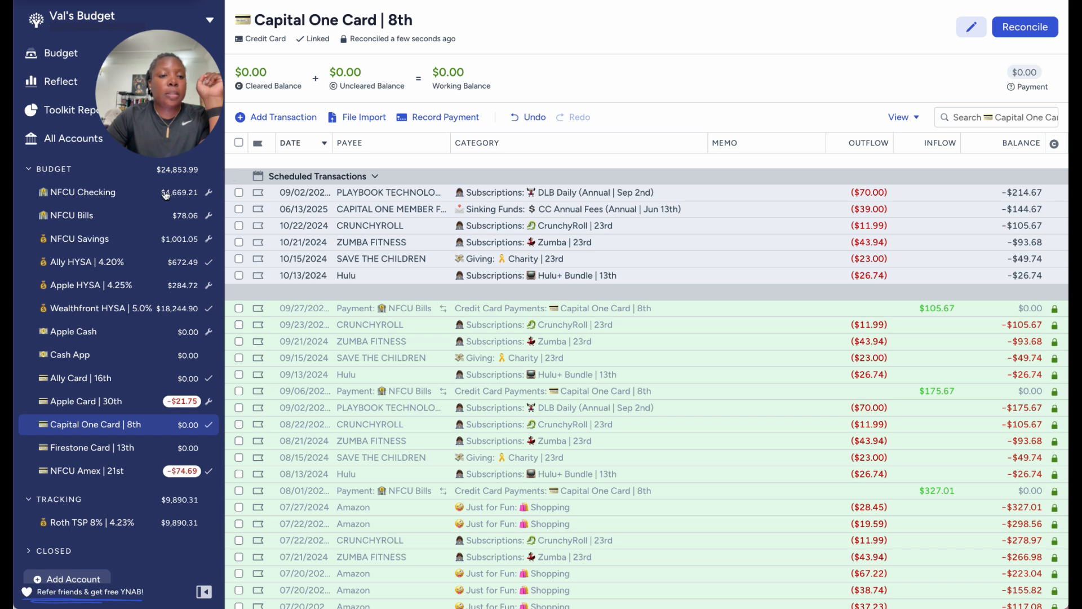
Review the NFCU Bills register and collapse the Tracking accounts group
click(129, 216)
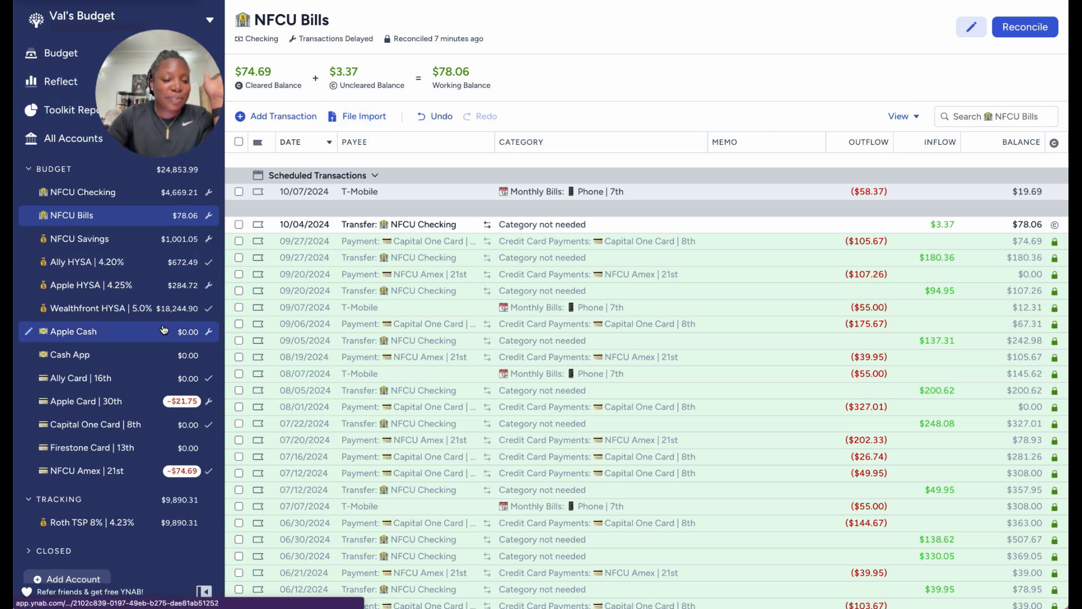
click(33, 499)
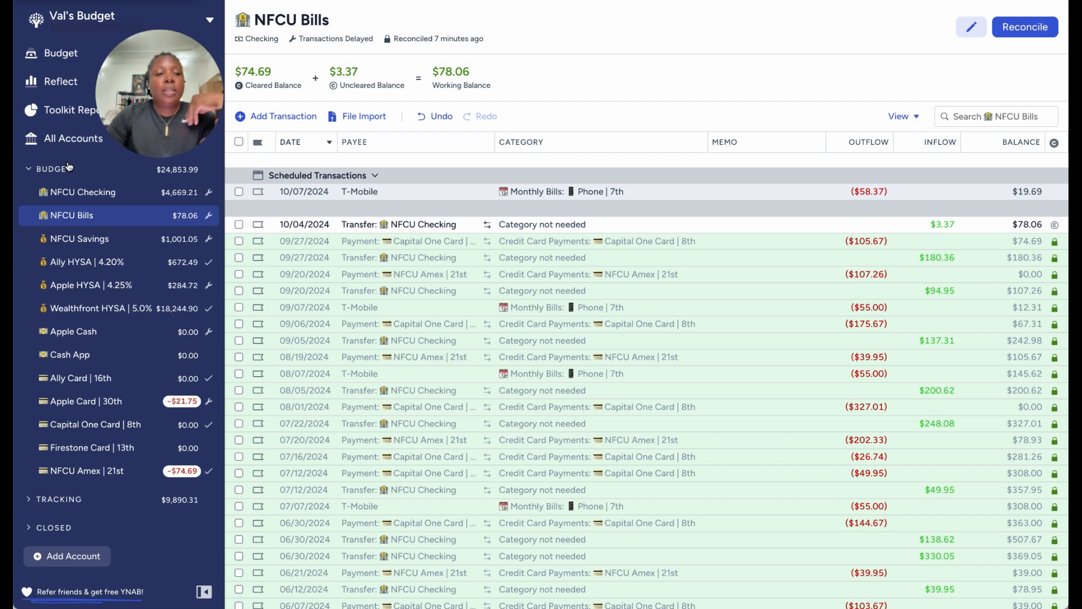
In the October 2024 budget, add $3.37 to the Phone | 7th assigned amount to cover its upcoming transaction, and deselect the category
click(88, 56)
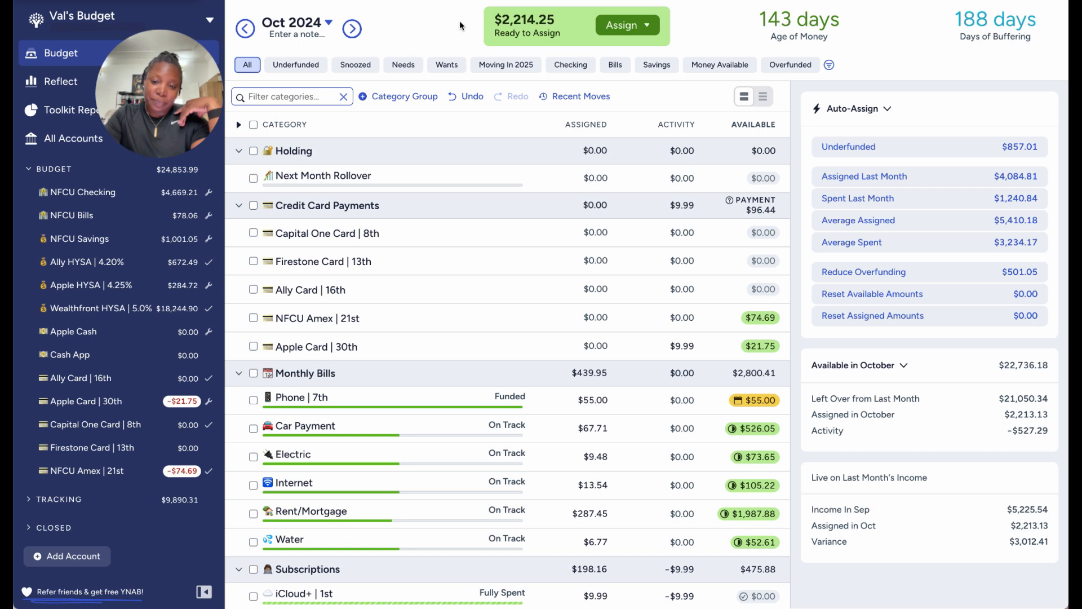
click(627, 400)
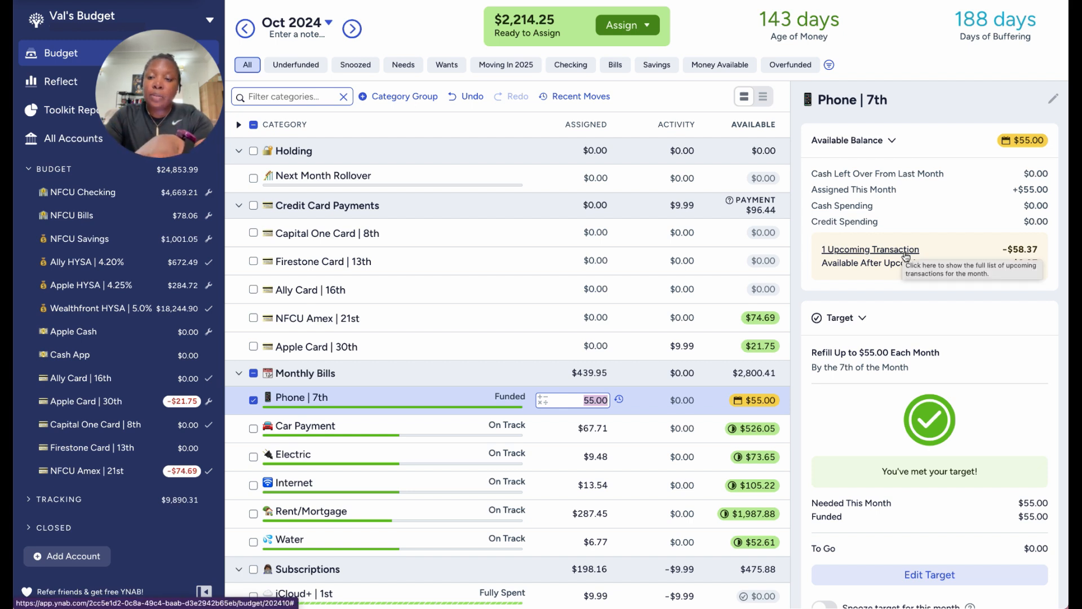
click(1030, 260)
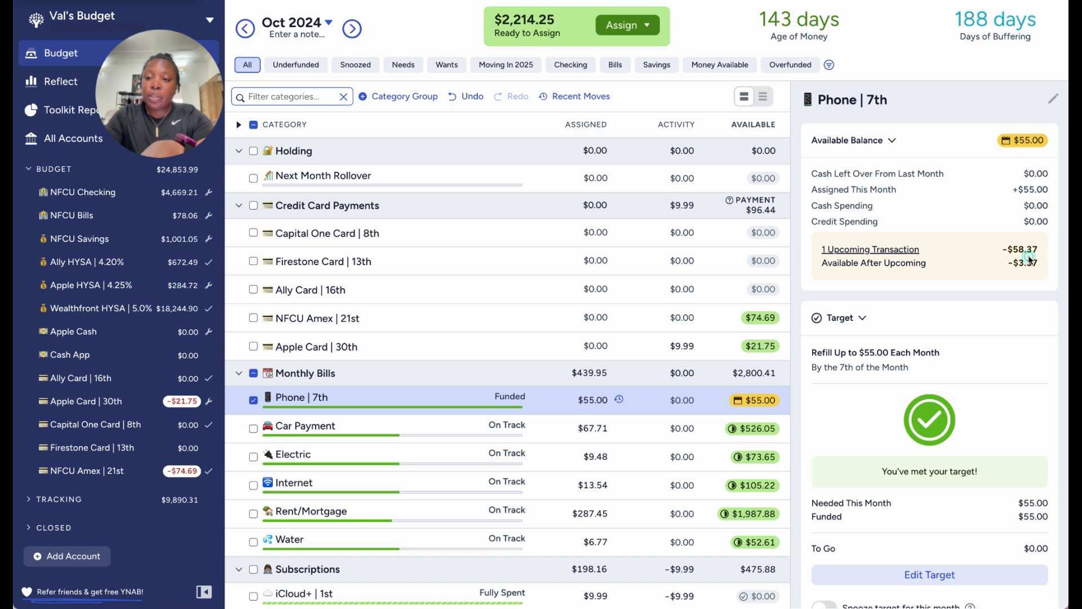
click(723, 388)
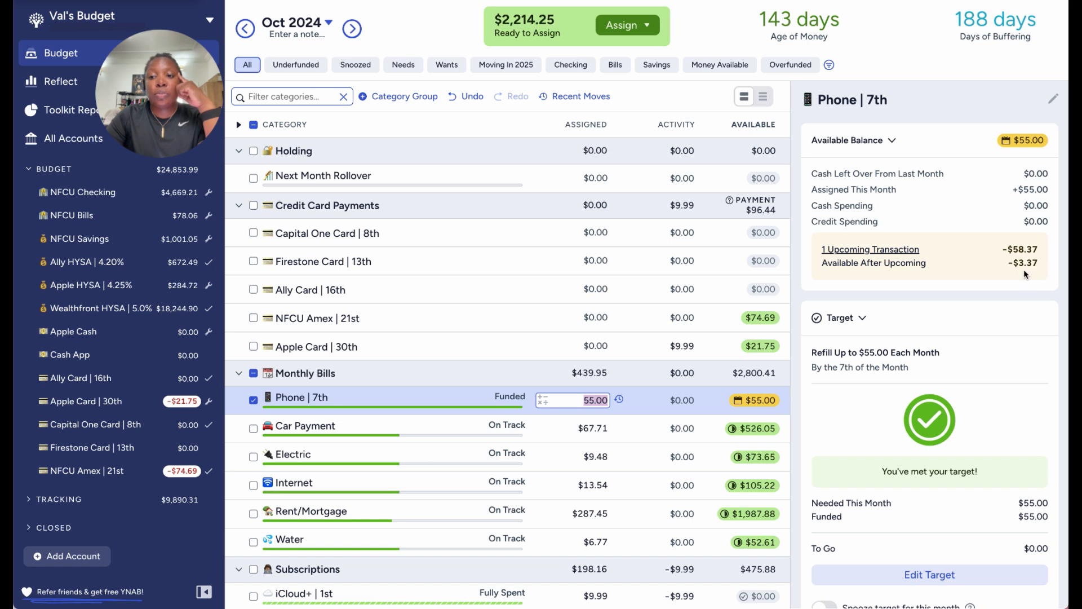
click(577, 401)
key(Right)
text(+)
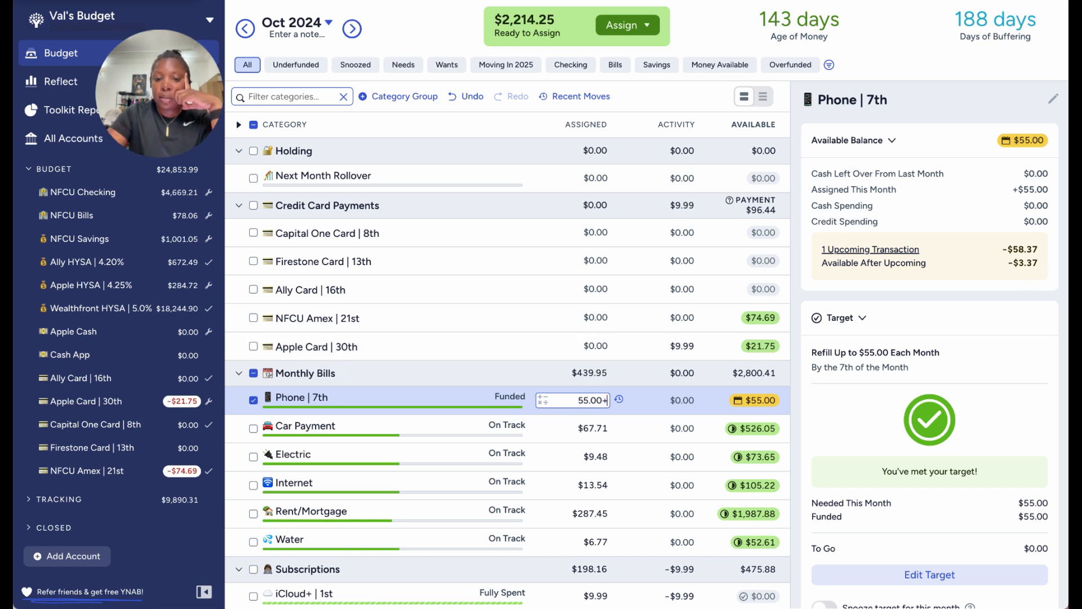
text(3.37)
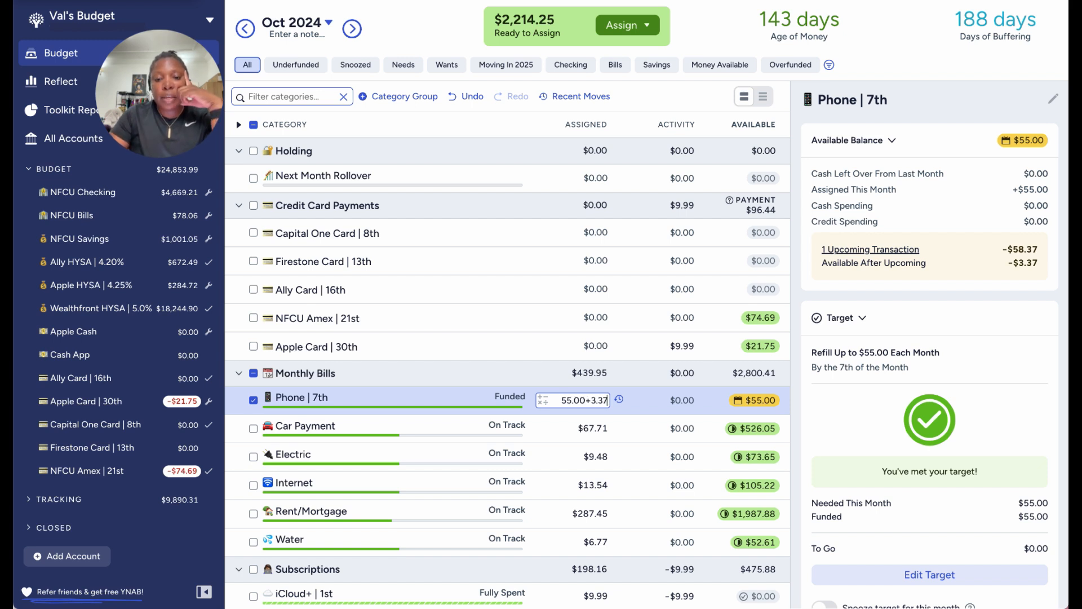
key(Return)
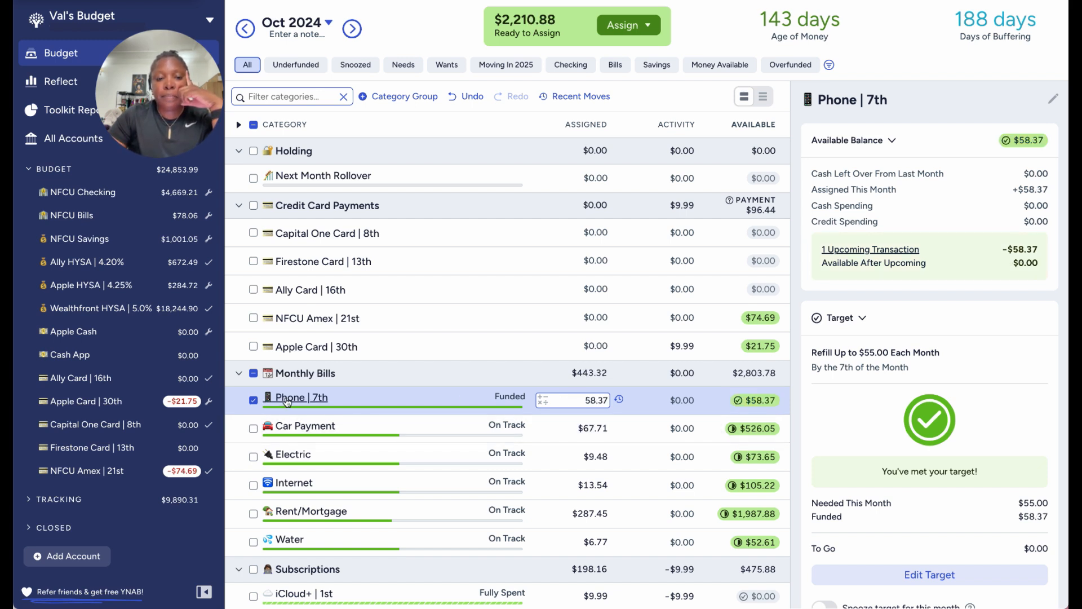
click(253, 400)
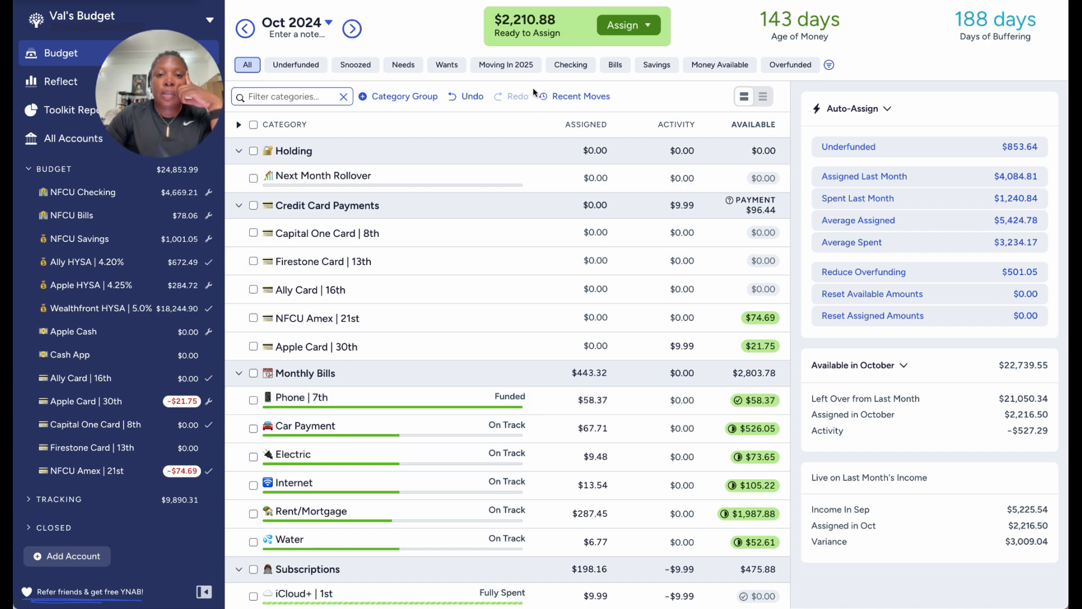
Assign the underfunded $853.64 to the New Car category under Savings for October, and deselect the category
scroll(499, 295, down, 14)
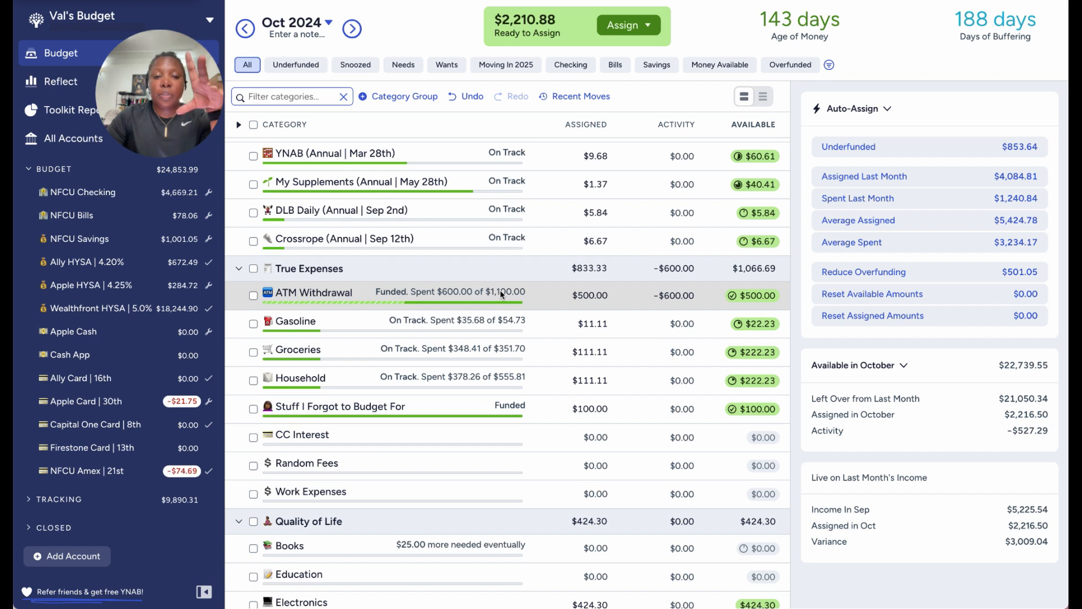
scroll(501, 293, up, 1)
scroll(500, 293, down, 9)
scroll(500, 293, down, 10)
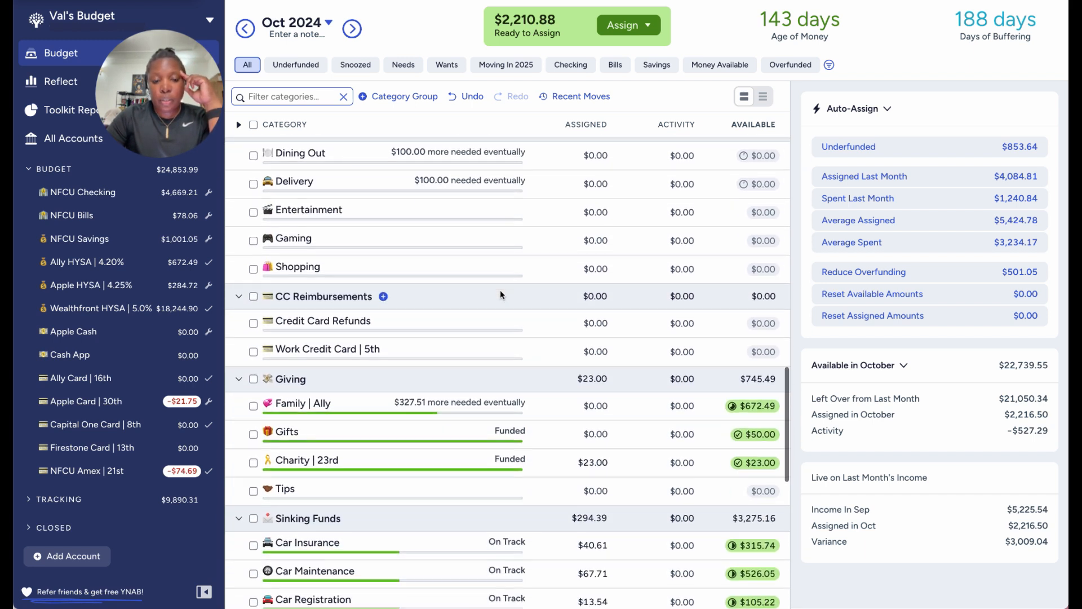
scroll(502, 293, down, 1)
click(607, 412)
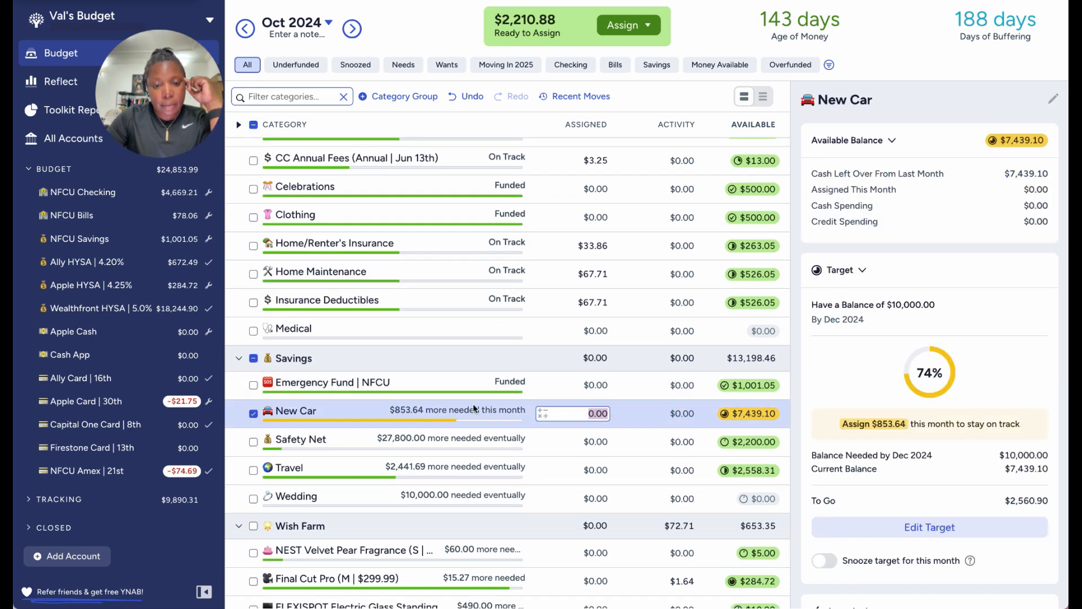
text(85)
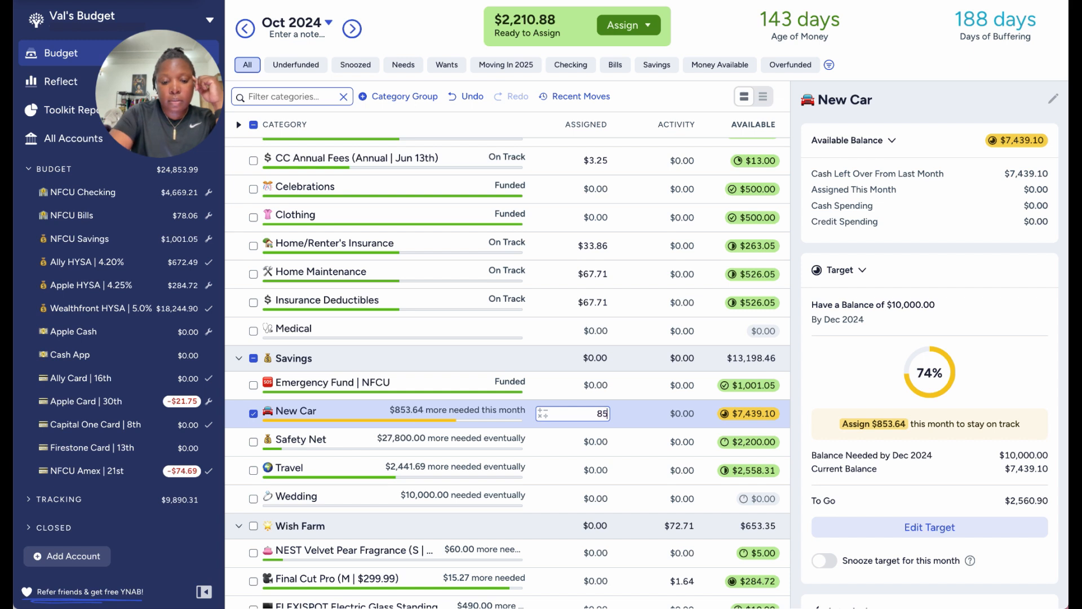
text(3.64)
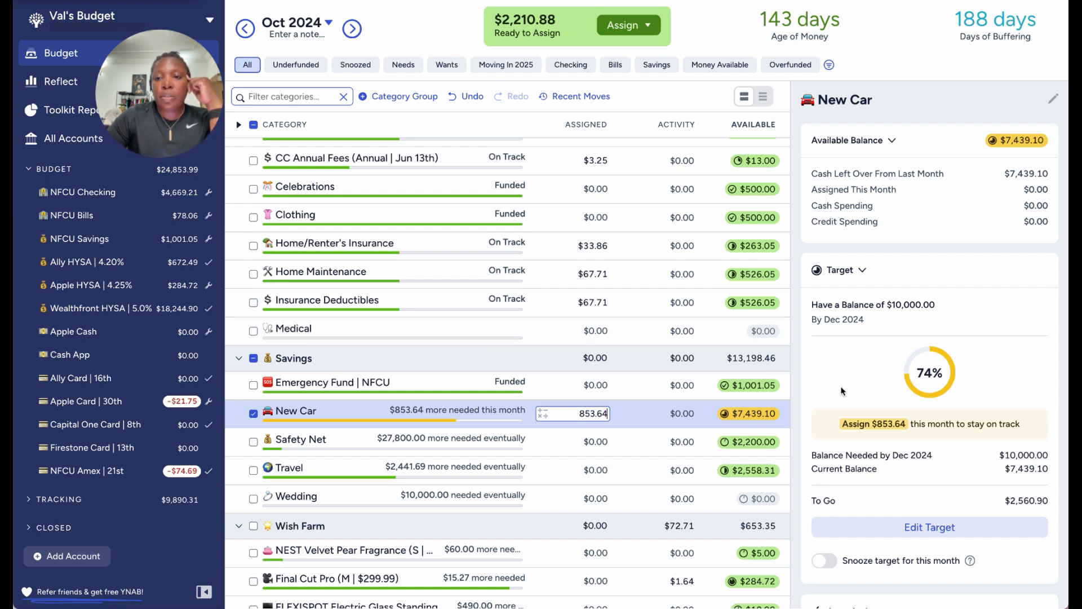
scroll(848, 390, down, 5)
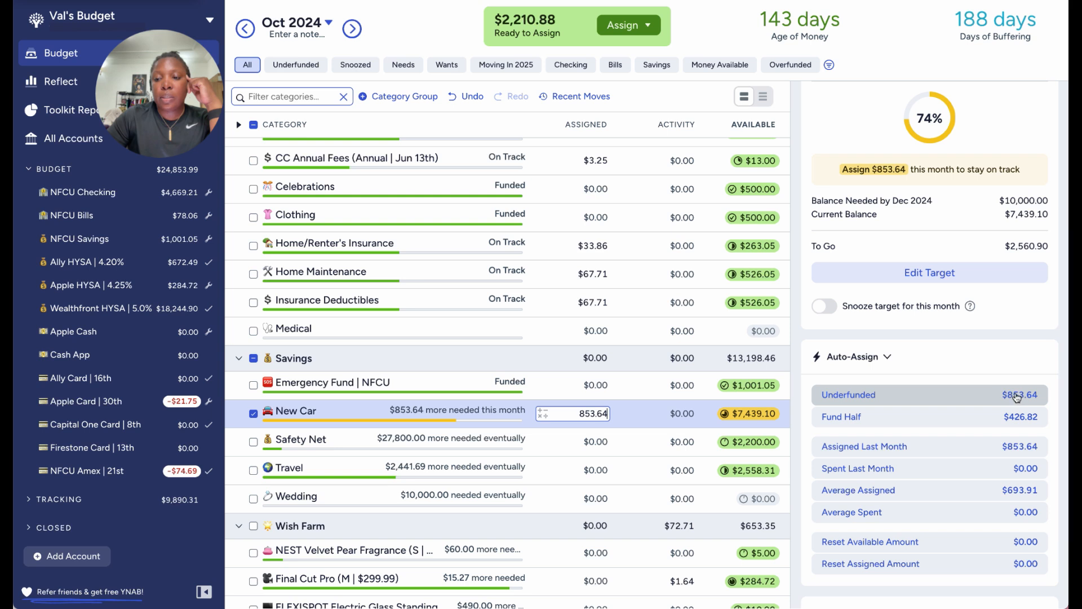
click(1008, 396)
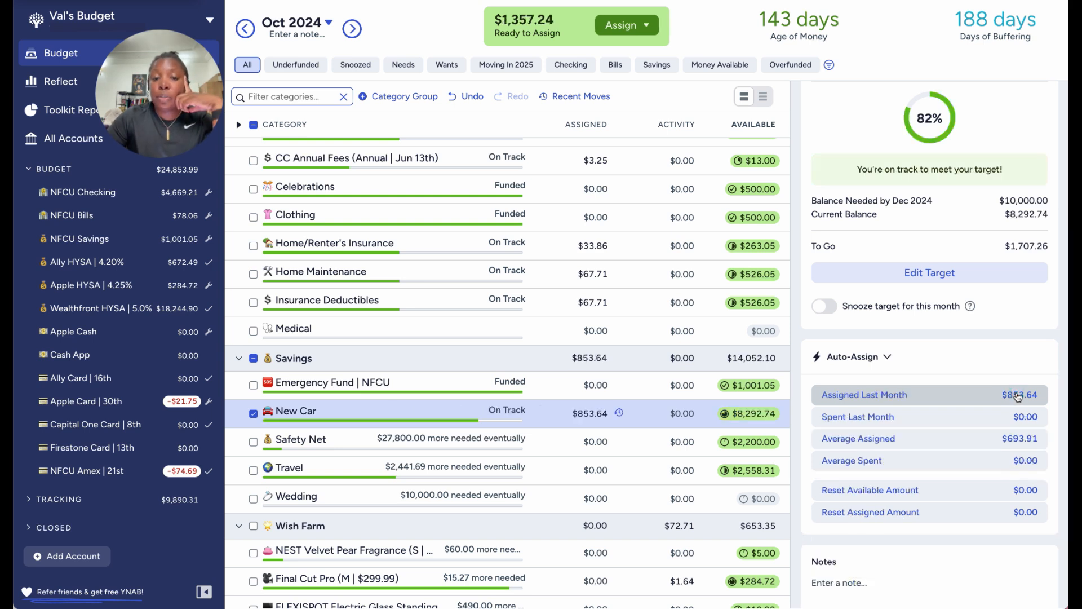
click(253, 415)
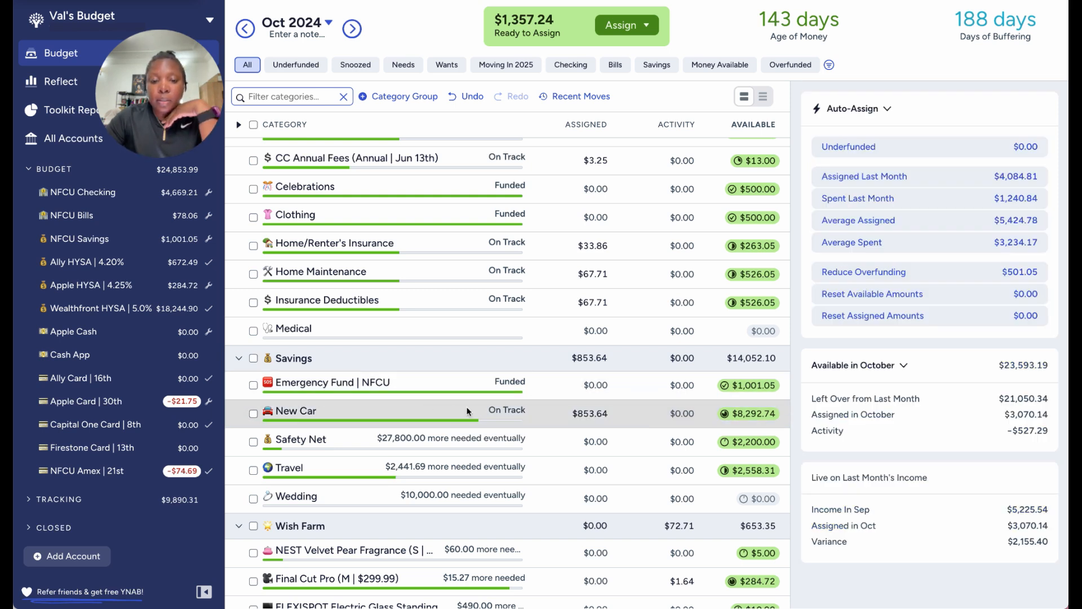
Review the New Car category's target progress and auto-assign options, and deselect the category
click(398, 414)
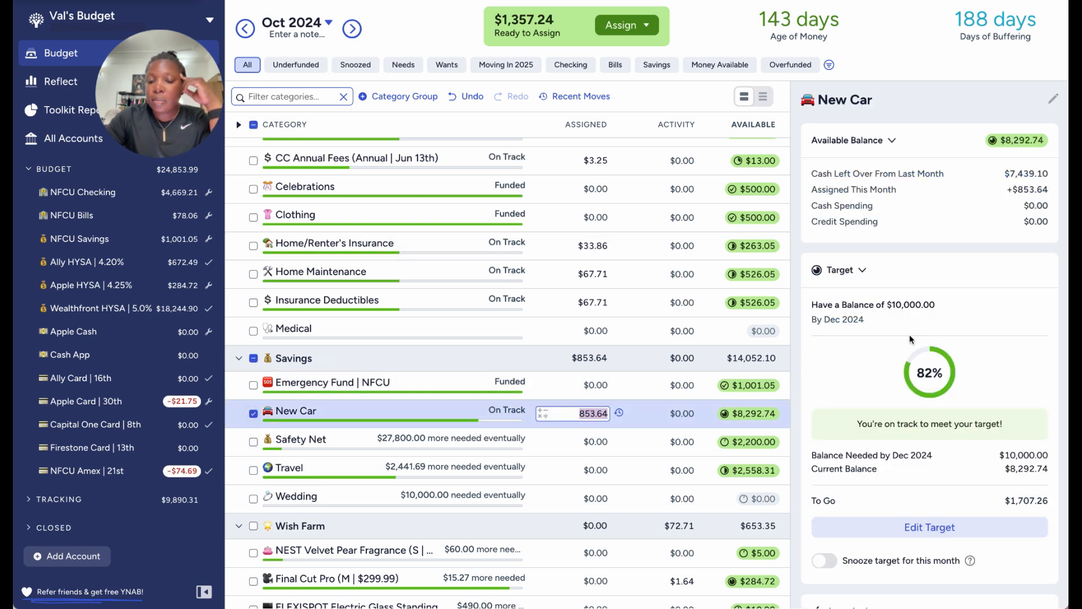
scroll(874, 354, down, 4)
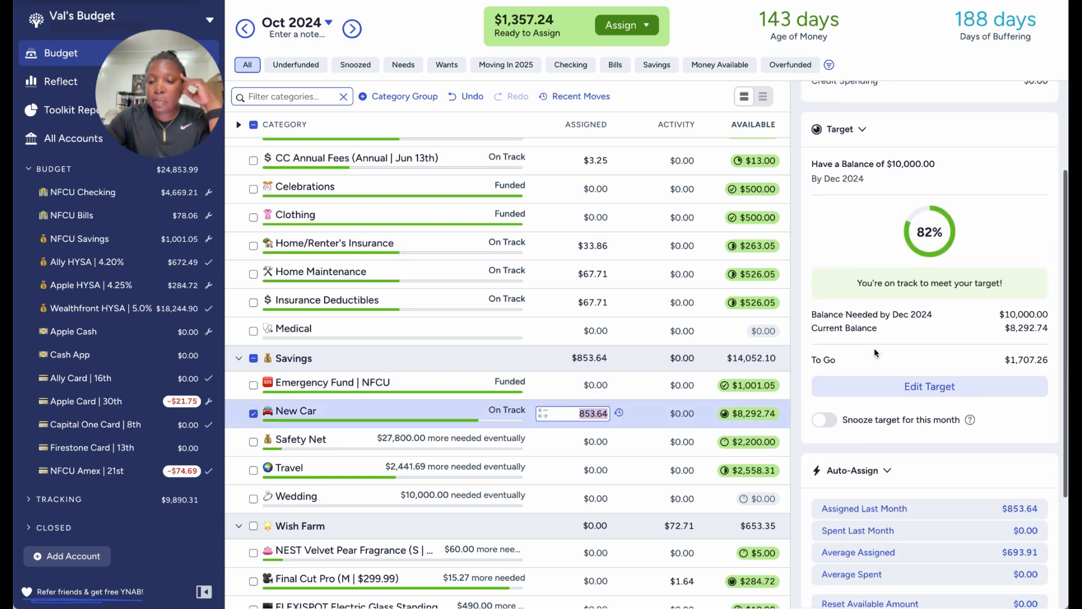
scroll(875, 353, down, 2)
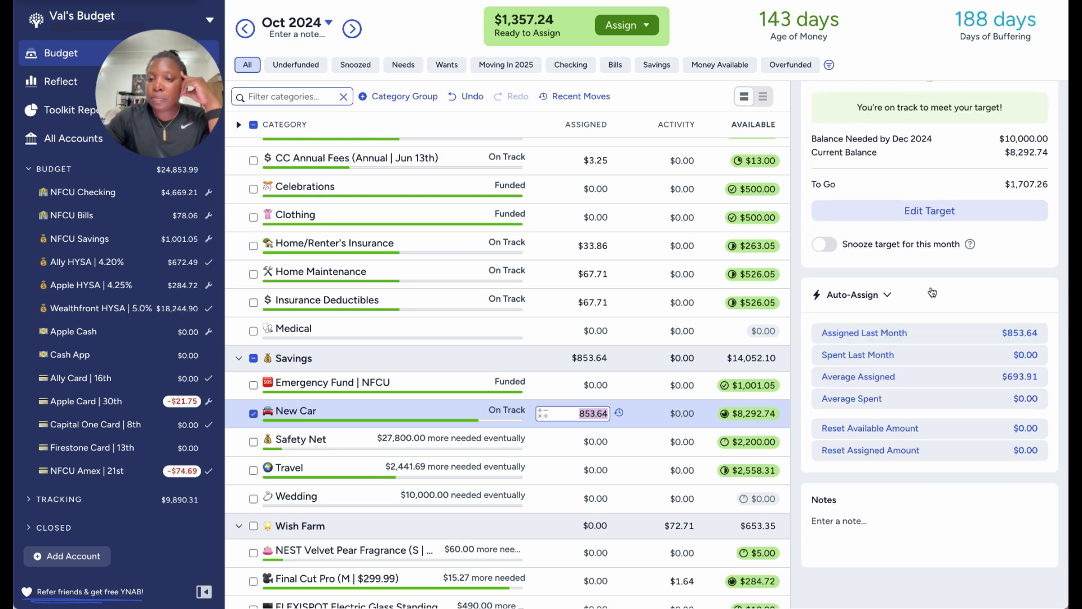
scroll(932, 292, up, 1)
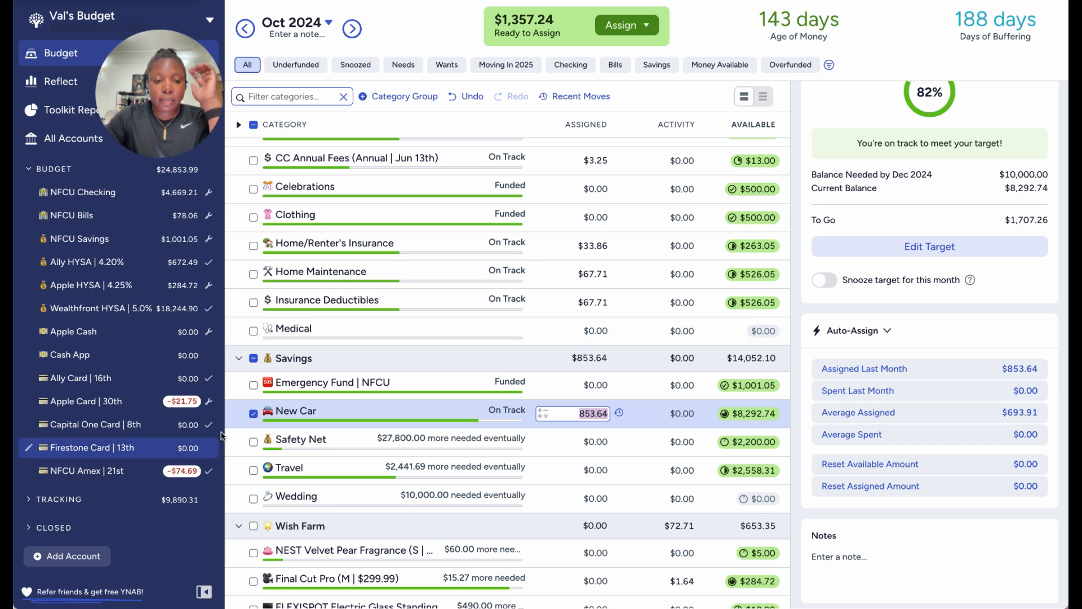
click(253, 414)
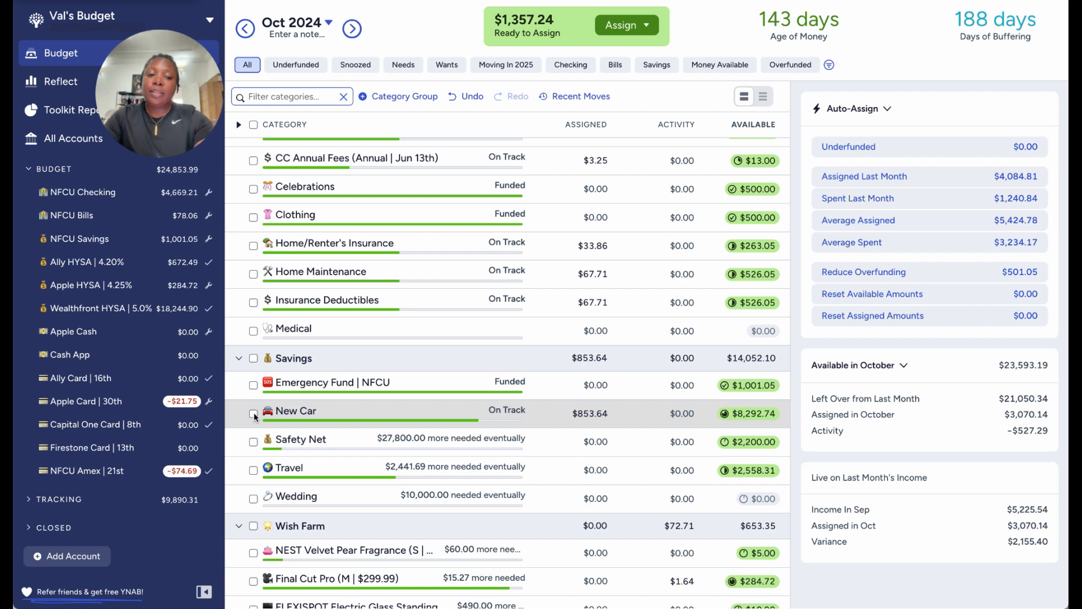
click(325, 387)
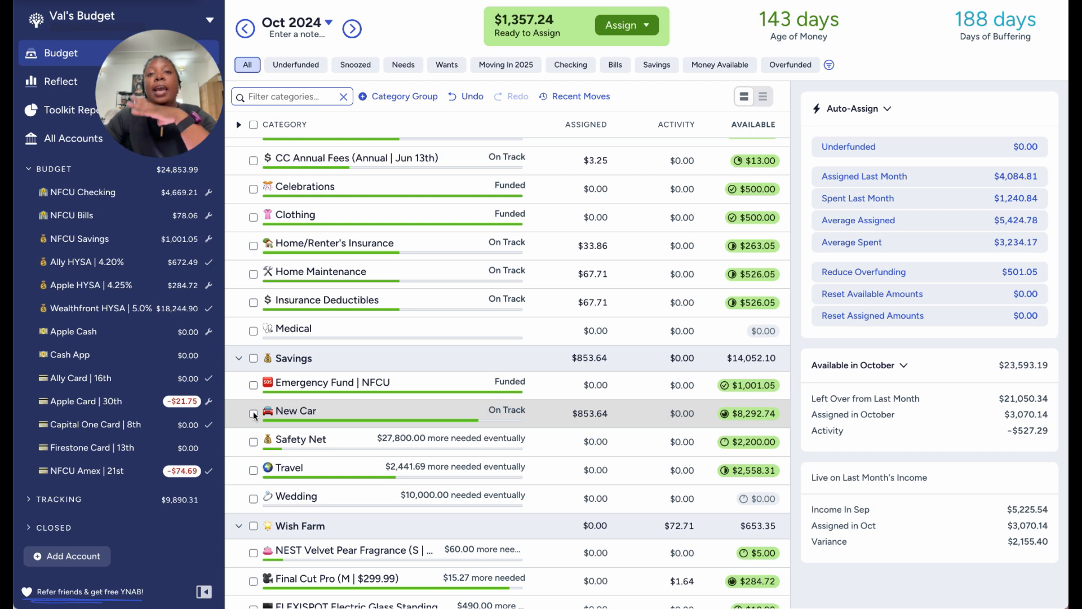
Filter the budget to the Moving In 2025 view and examine the funding of its bills, expenses, sinking funds and savings
click(504, 68)
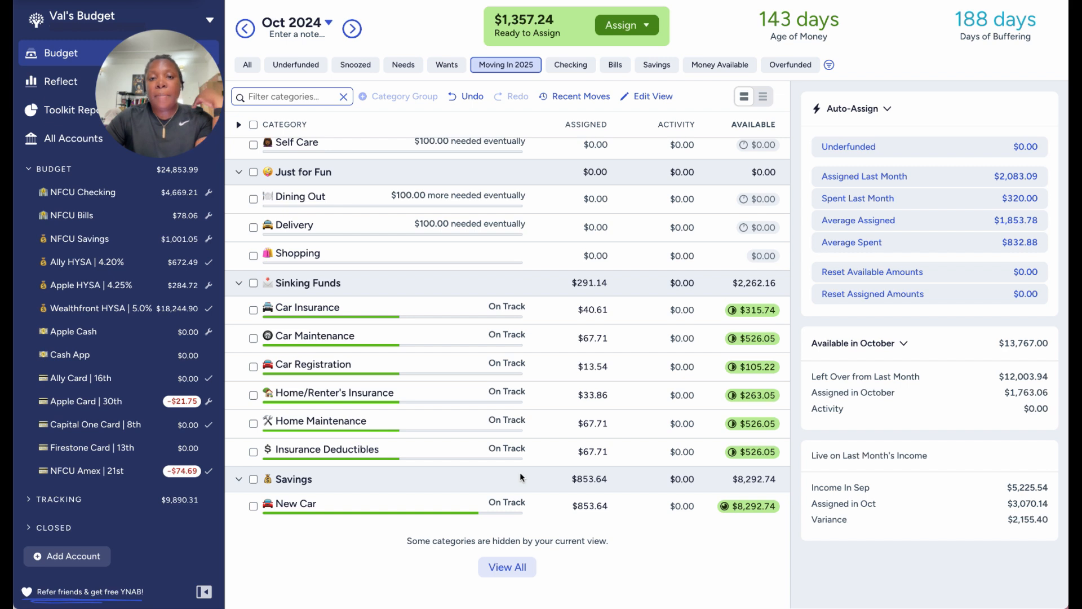
scroll(520, 473, up, 2)
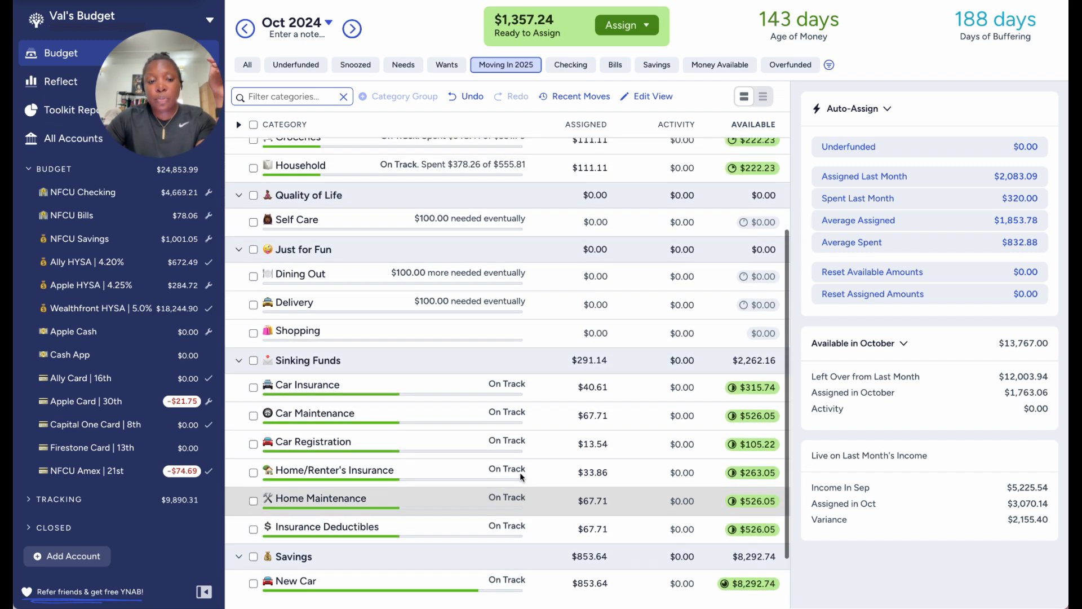
scroll(445, 370, up, 3)
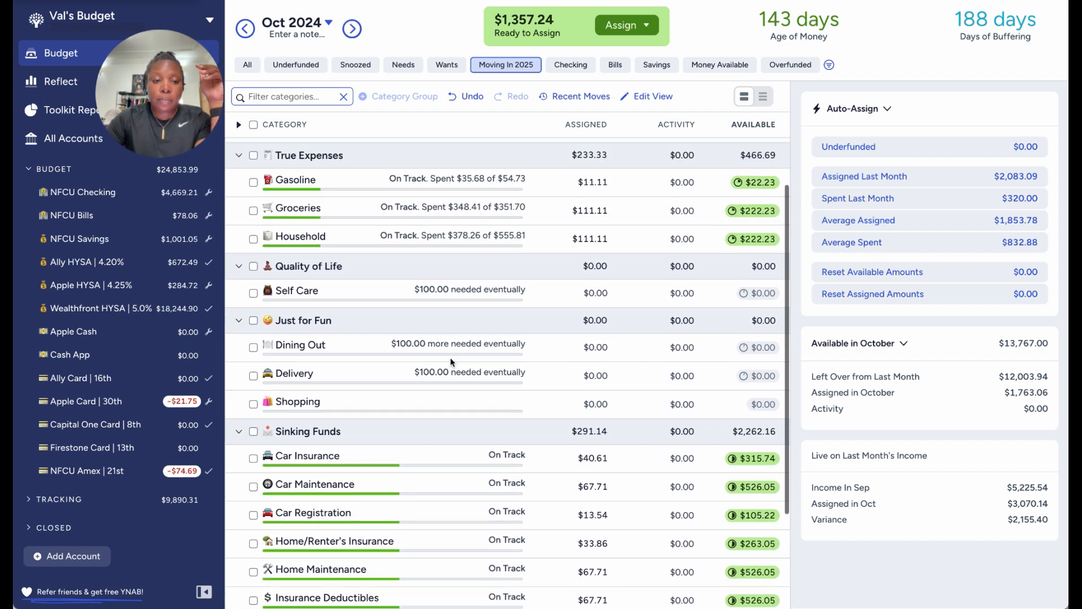
scroll(383, 359, up, 2)
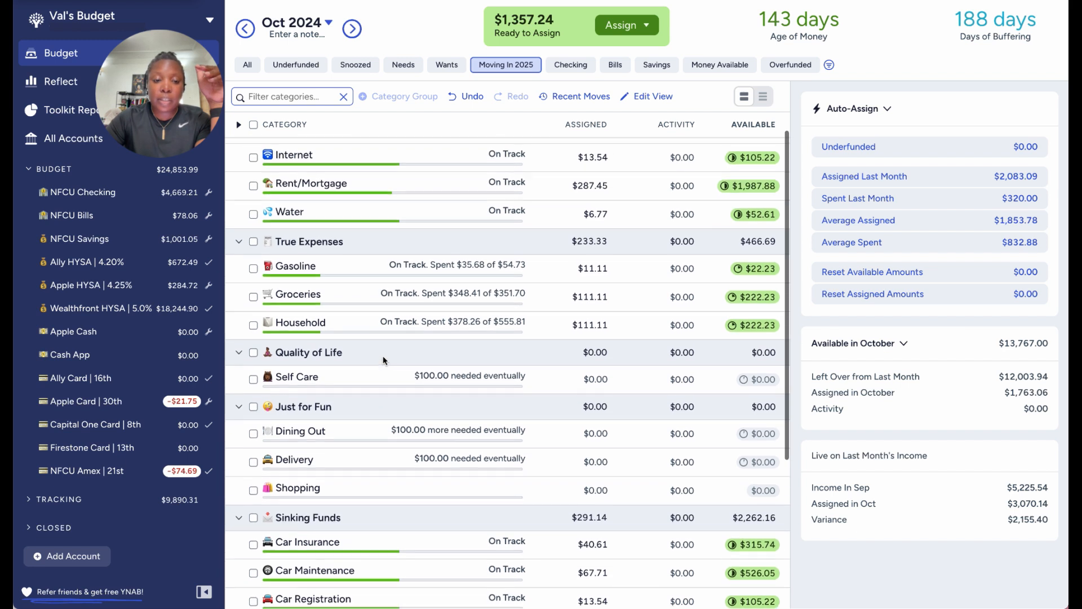
scroll(383, 360, up, 2)
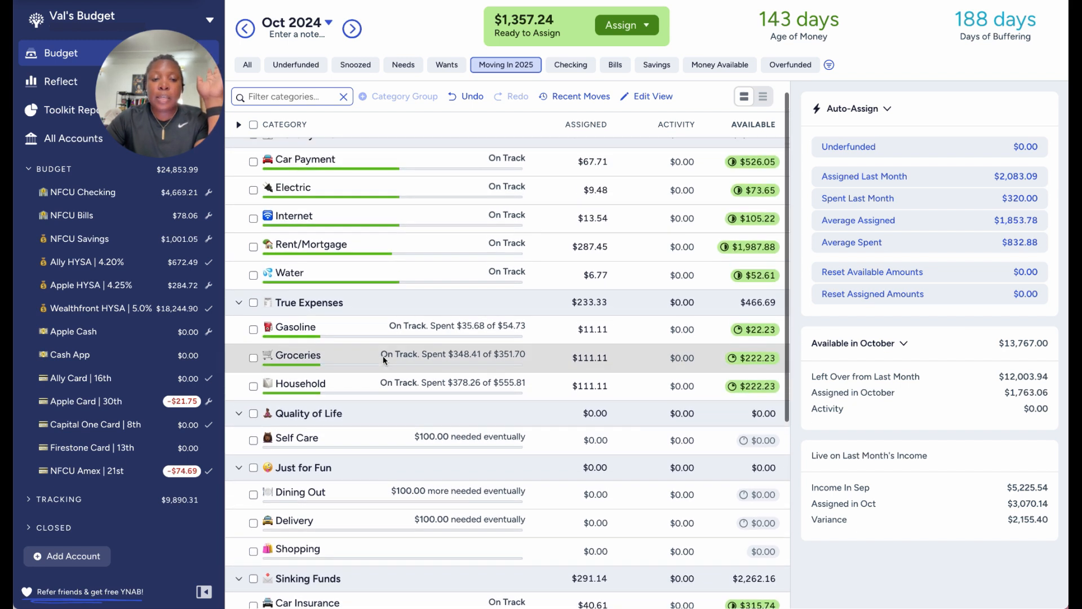
scroll(390, 280, up, 1)
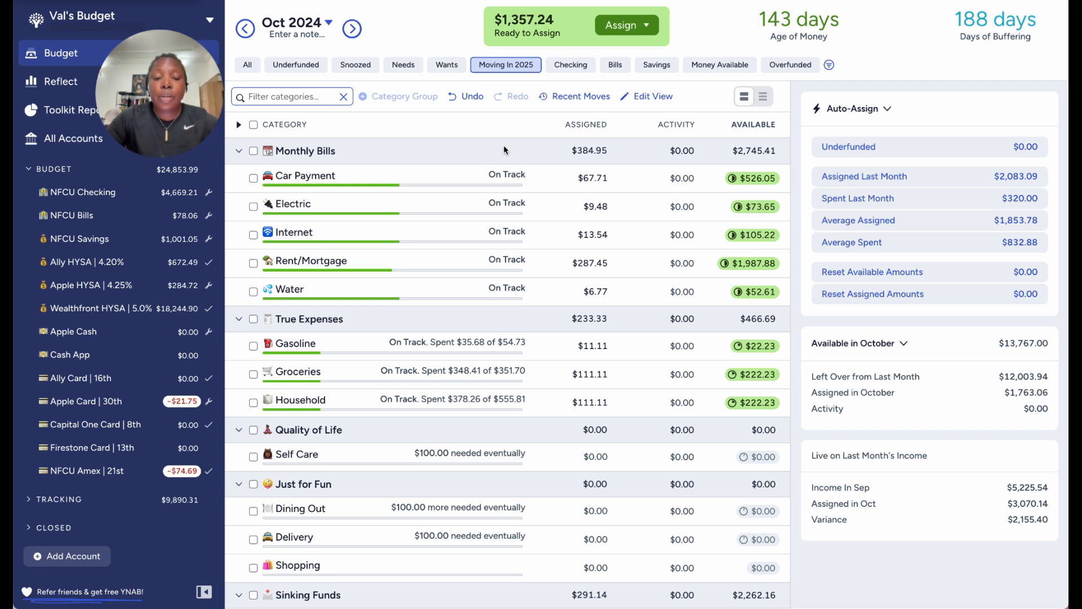
scroll(503, 147, down, 1)
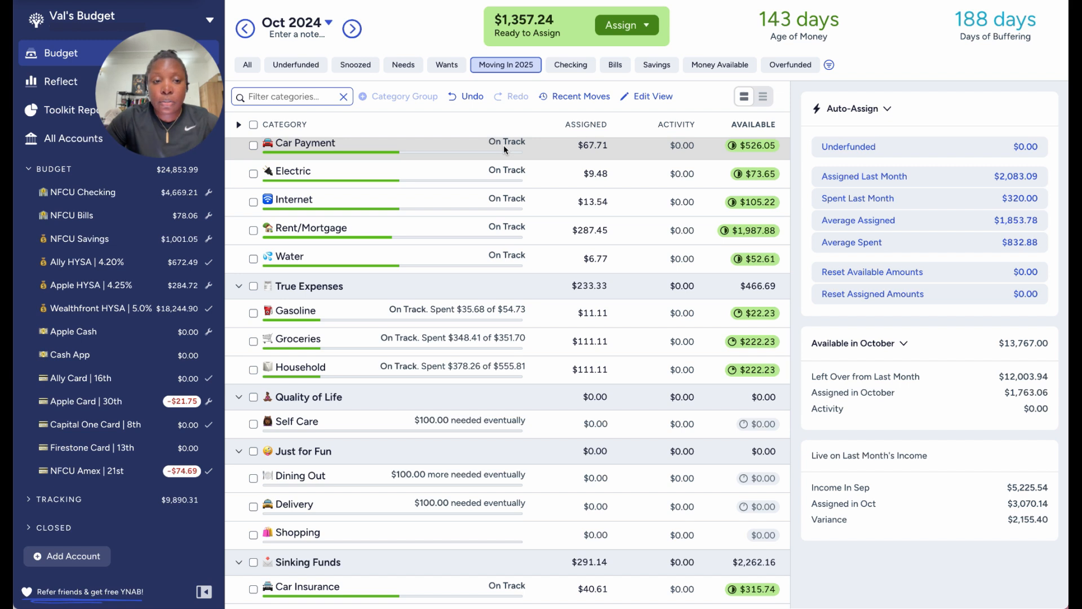
scroll(503, 147, up, 1)
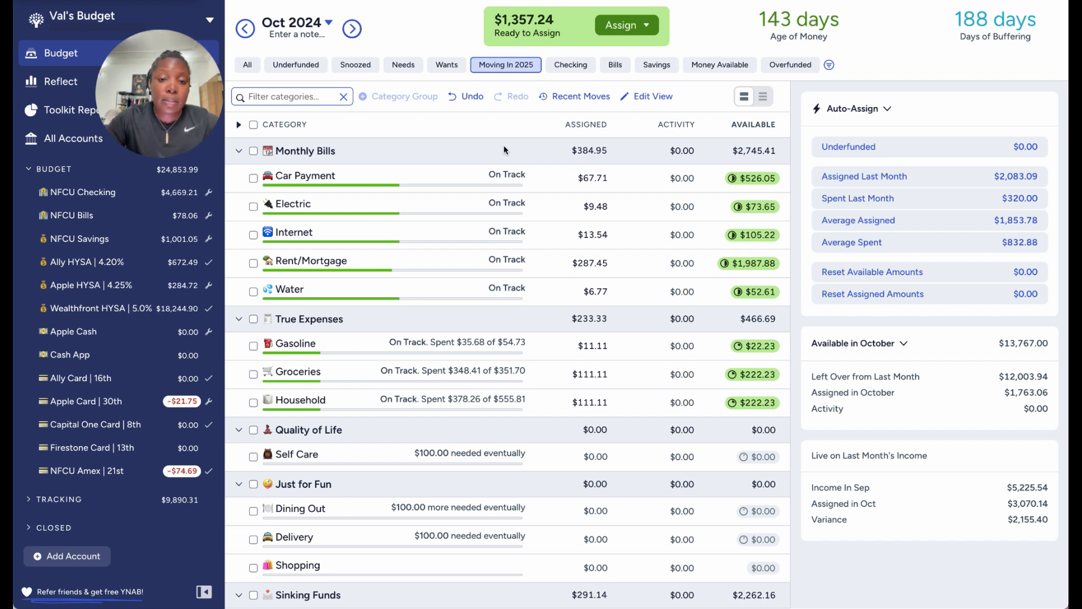
scroll(504, 149, down, 1)
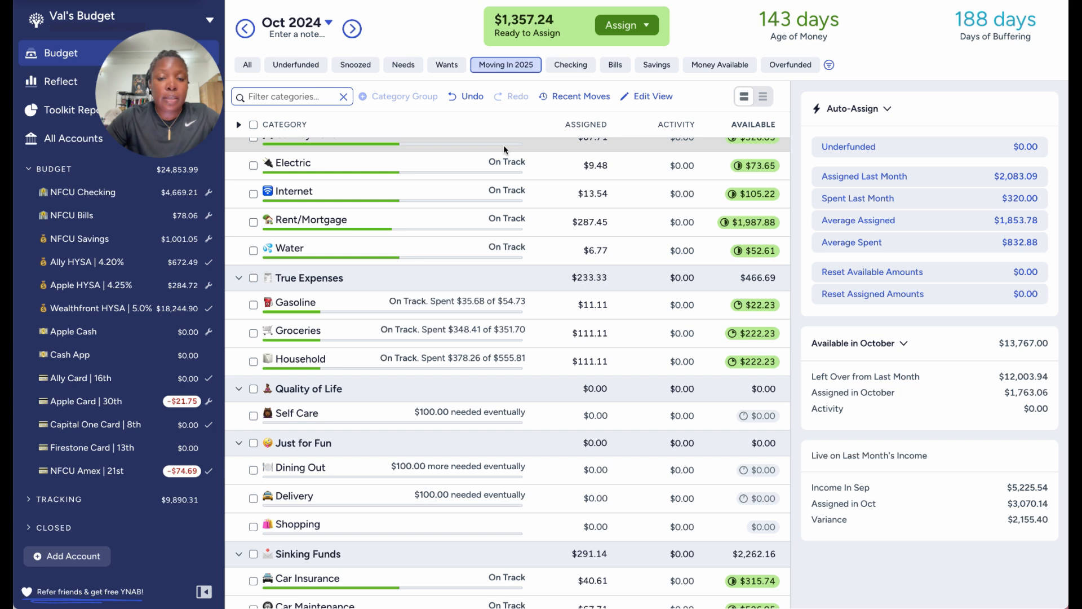
scroll(503, 144, up, 1)
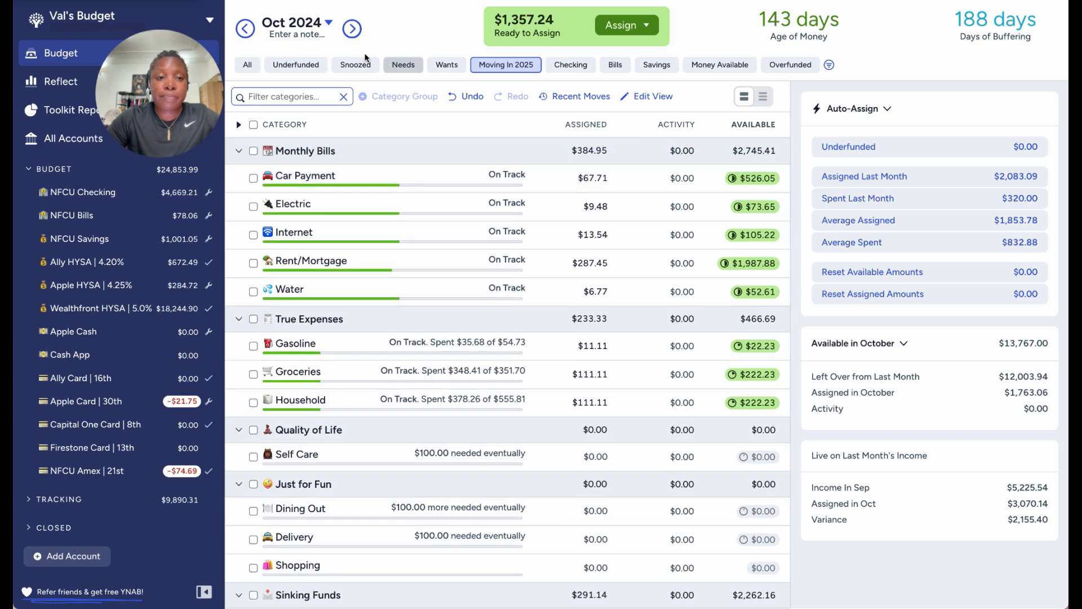
Return to the view of all categories and clear October's assigned amount for ATM Withdrawal under True Expenses, leaving the category deselected
click(249, 65)
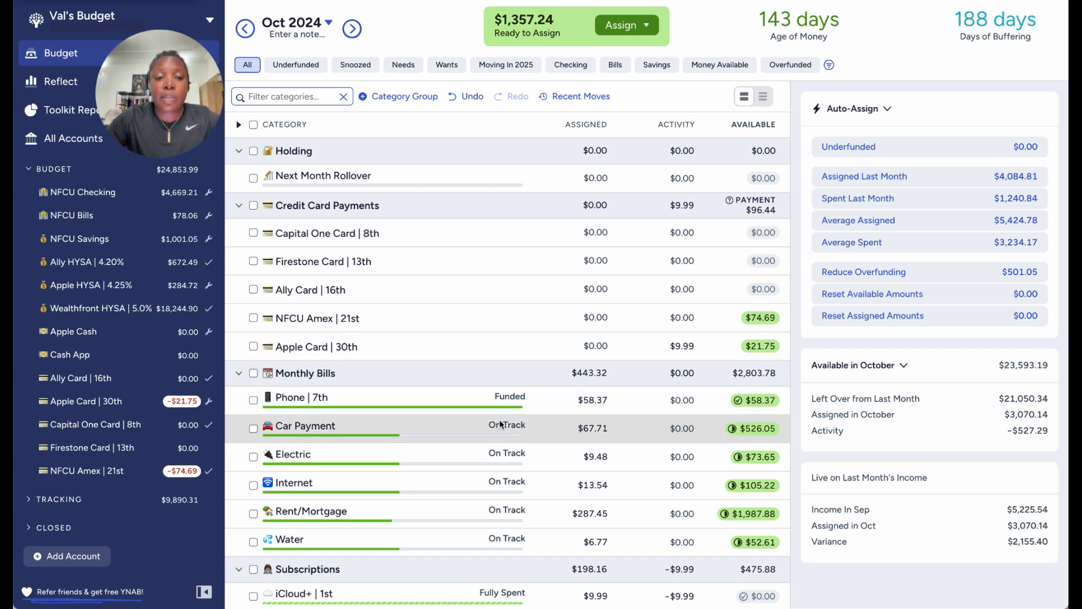
scroll(500, 421, down, 2)
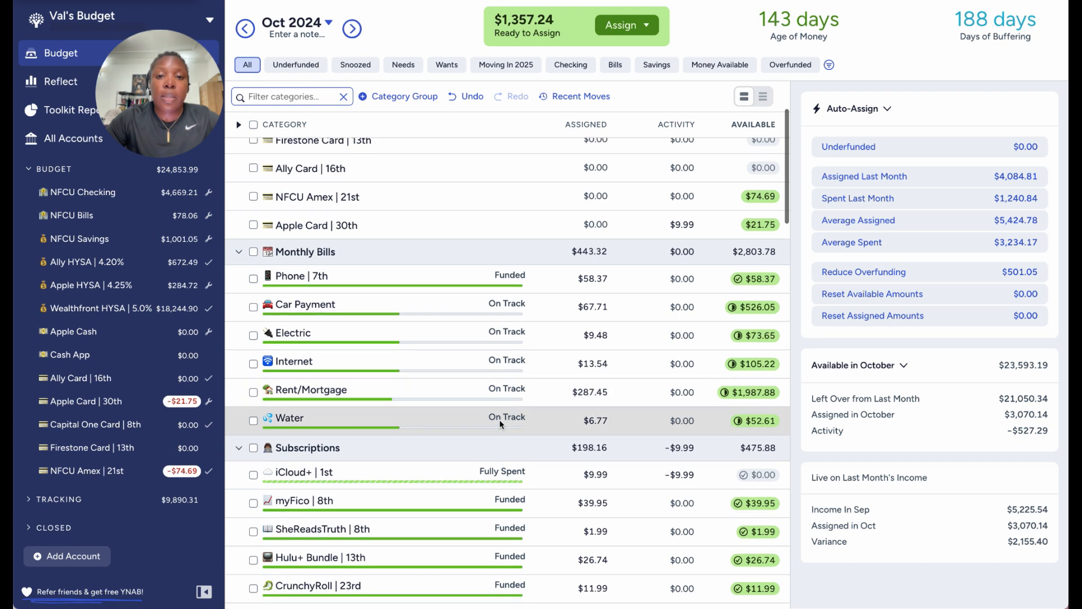
scroll(500, 423, up, 2)
scroll(500, 423, down, 5)
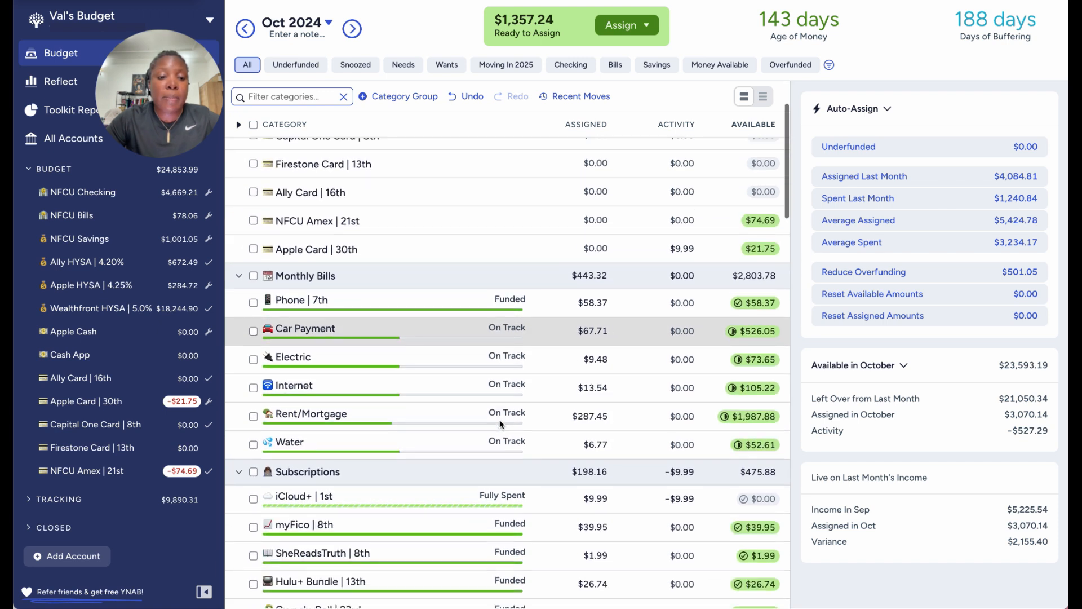
scroll(499, 419, down, 5)
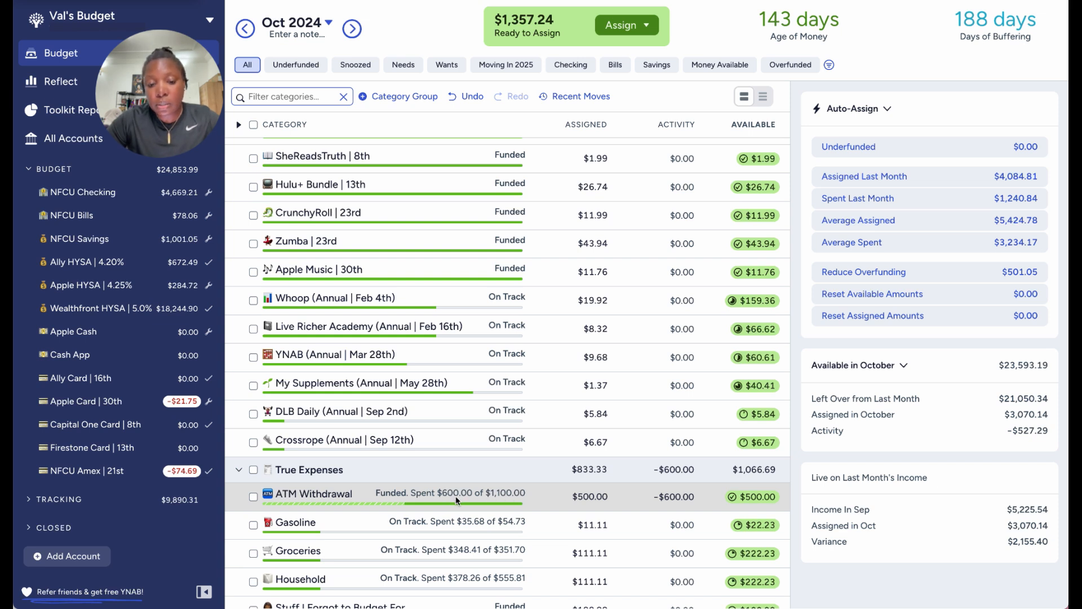
click(455, 496)
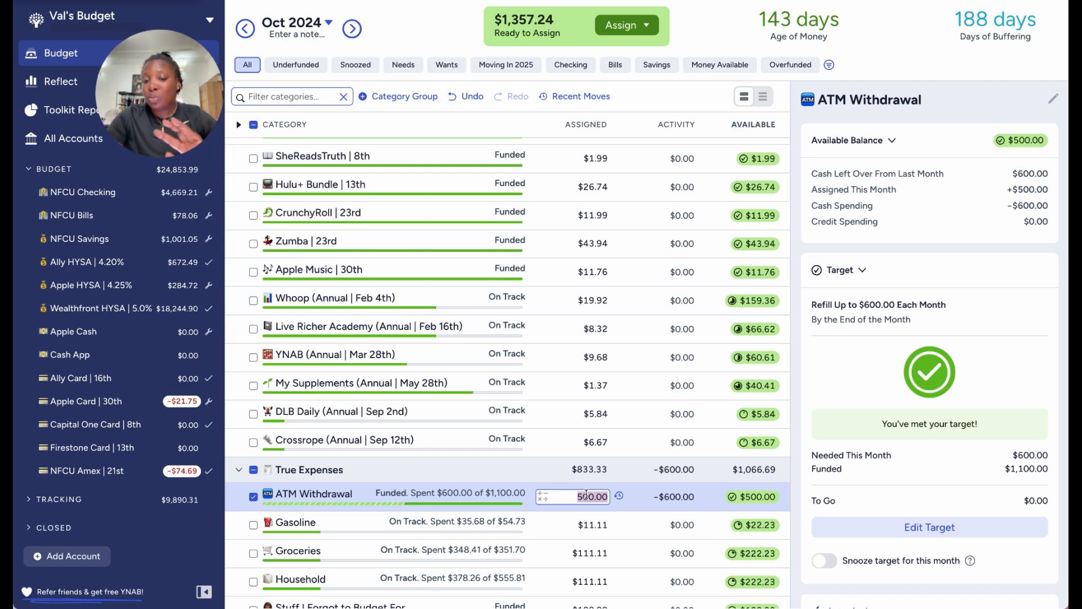
key(BackSpace)
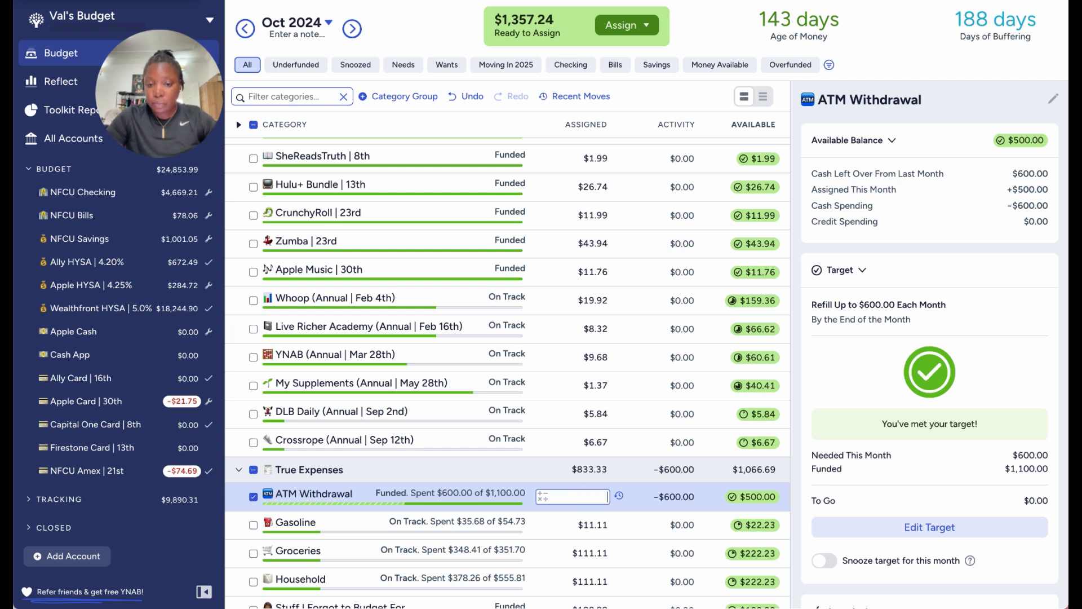
click(253, 496)
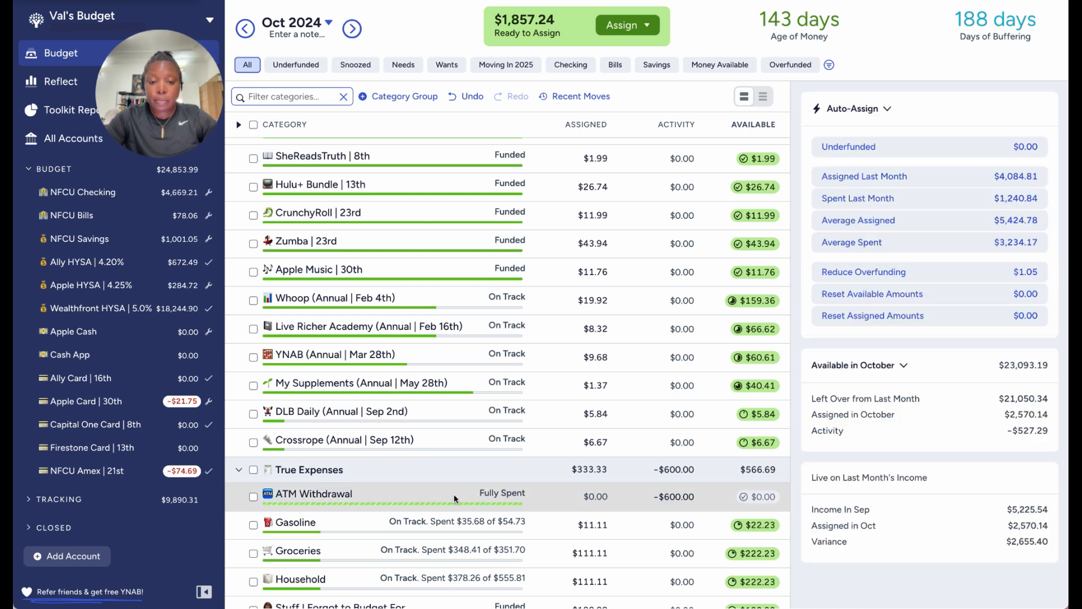
Set October's assigned amount for Electronics under Quality of Life to $1,300.00, and deselect the category
scroll(454, 493, down, 3)
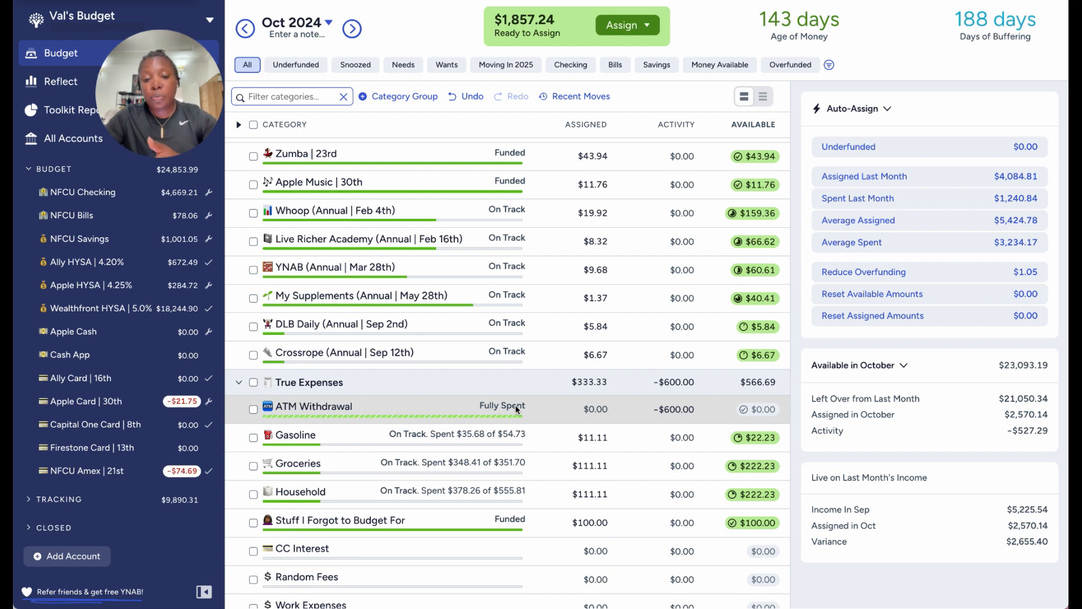
scroll(515, 405, down, 1)
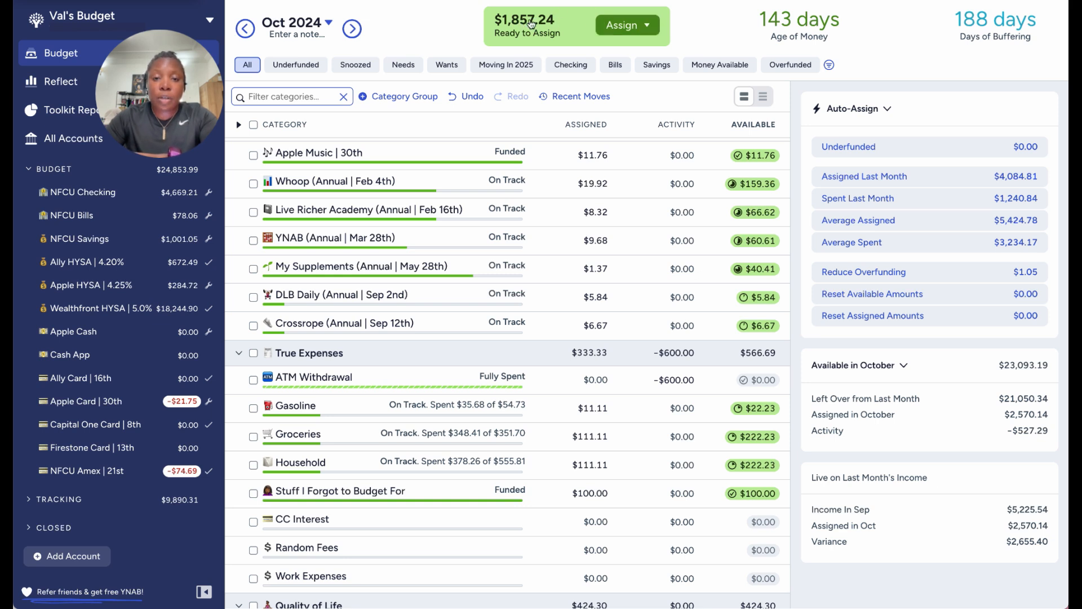
scroll(521, 238, down, 3)
scroll(522, 242, down, 4)
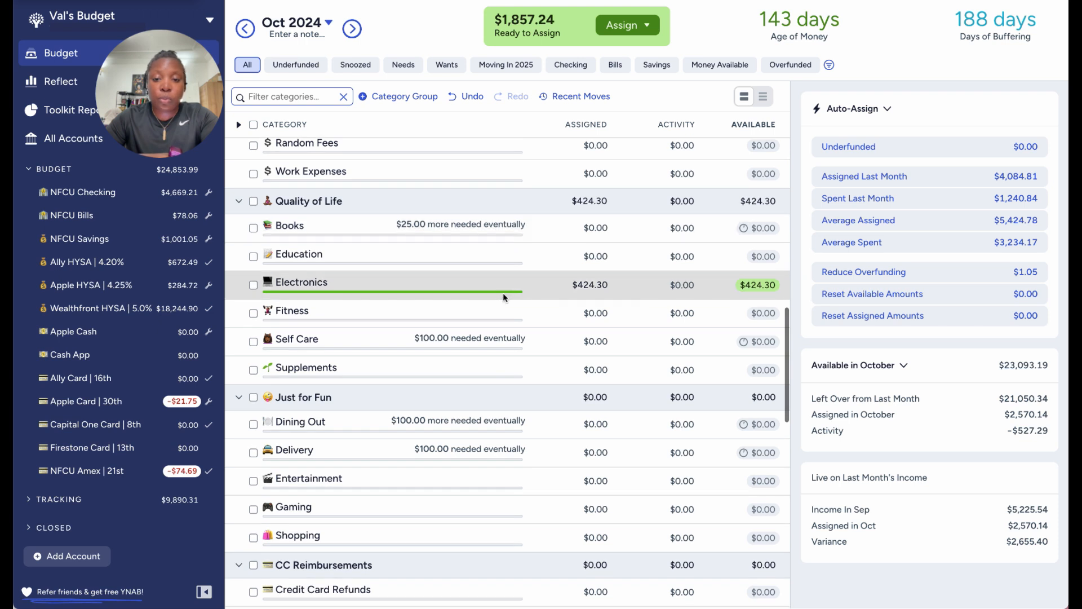
click(578, 287)
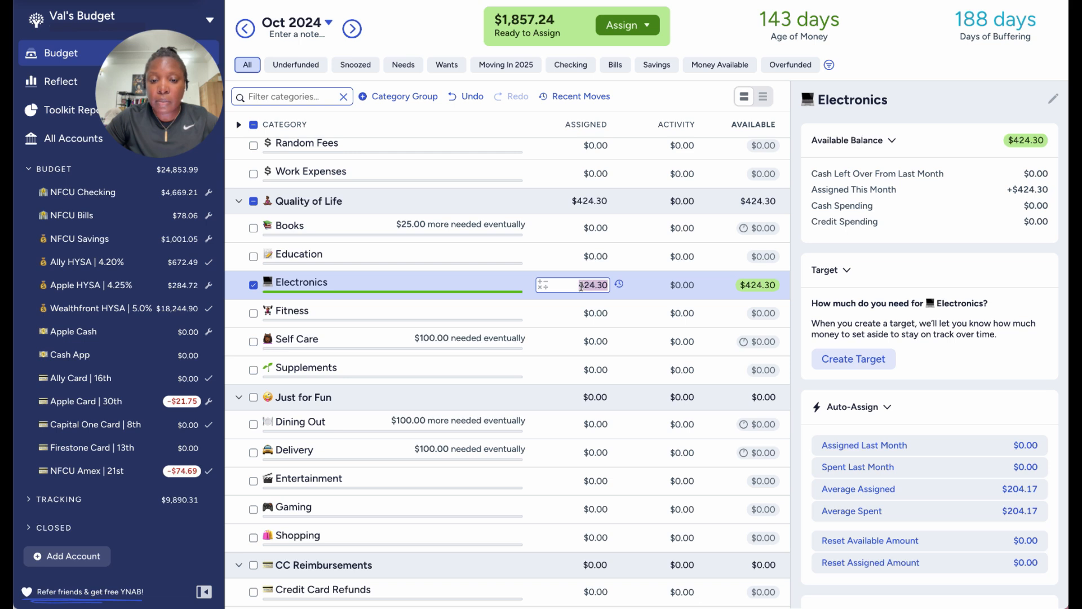
text(1300)
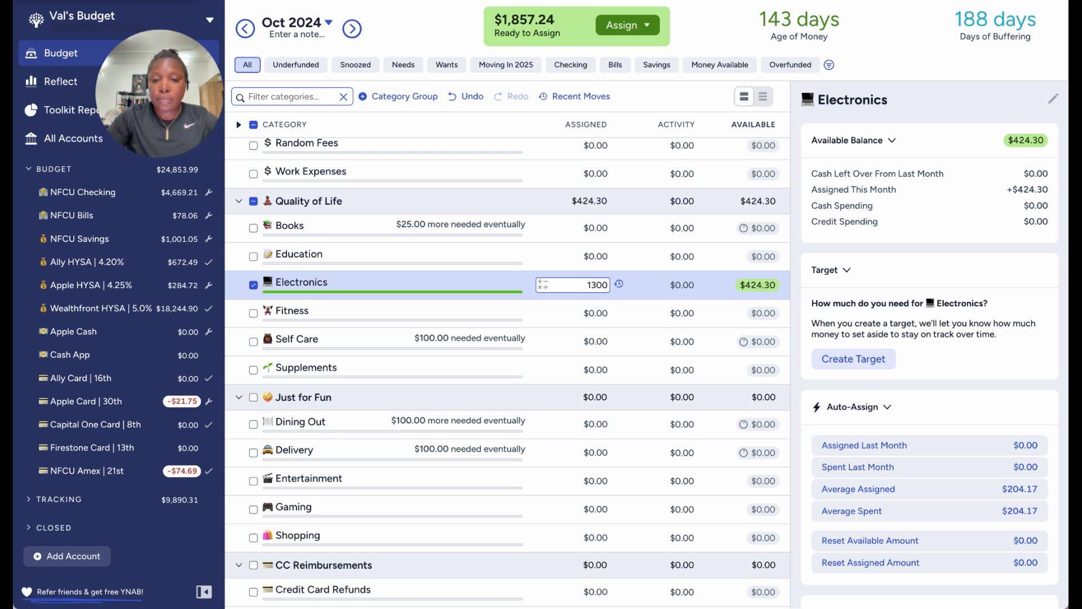
click(704, 37)
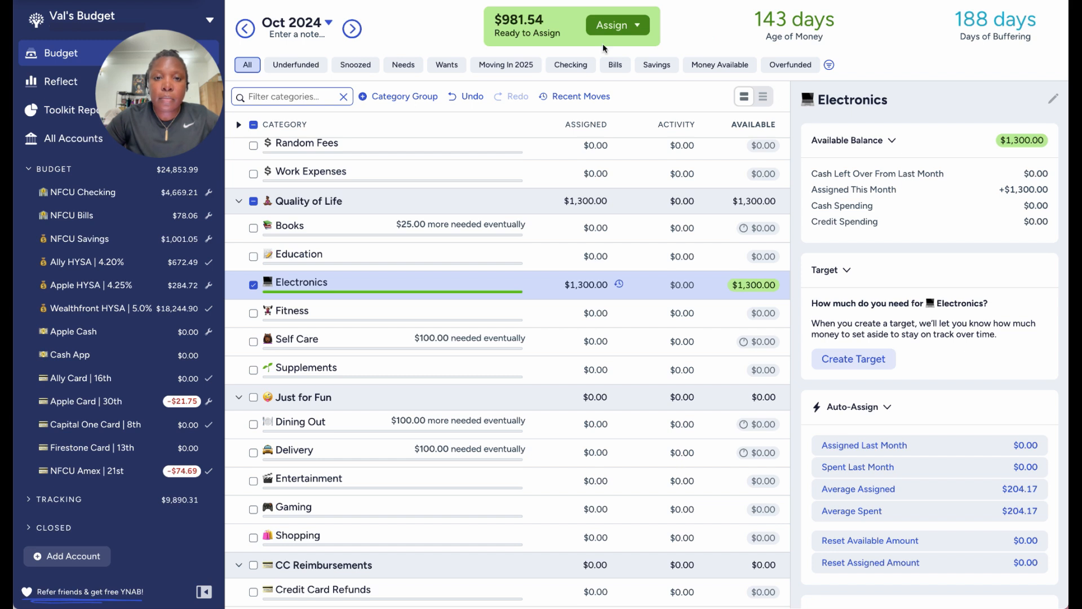
click(254, 284)
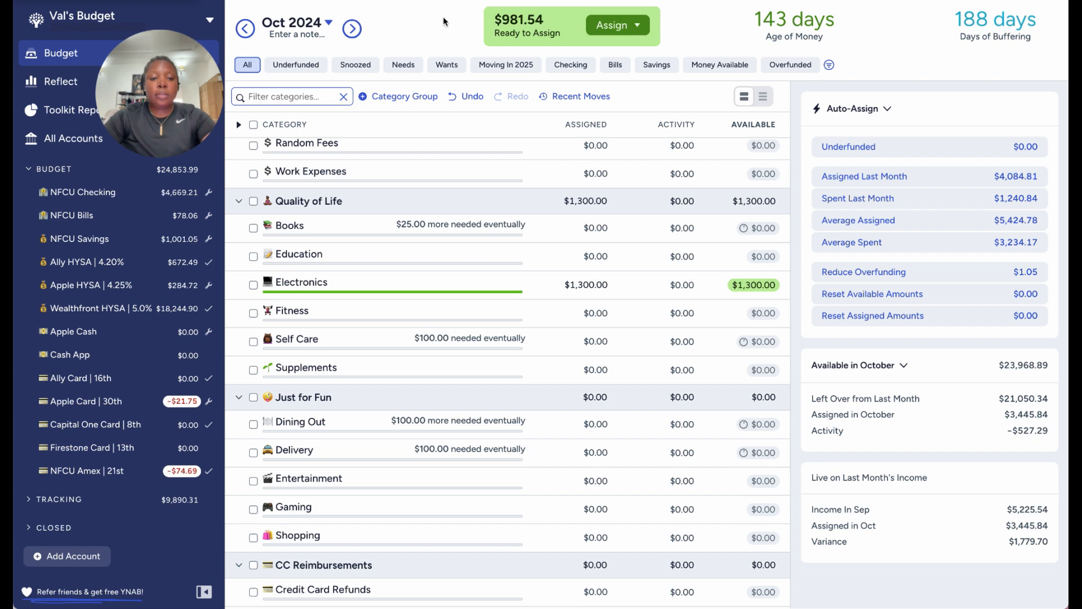
Examine October's category funding from True Expenses through Savings and Wish Farm
scroll(442, 148, up, 1)
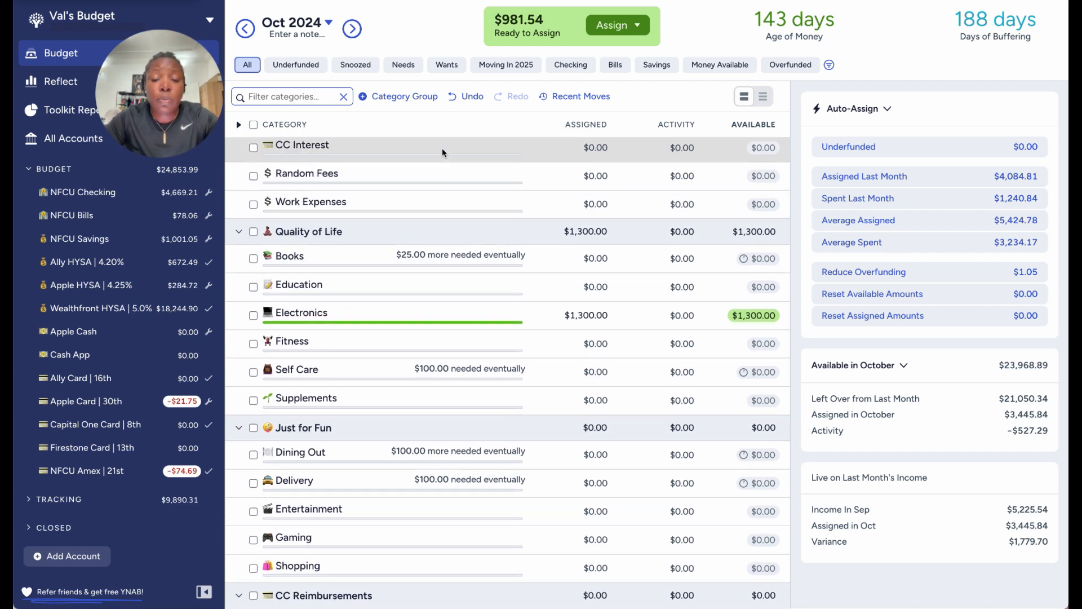
scroll(442, 147, up, 2)
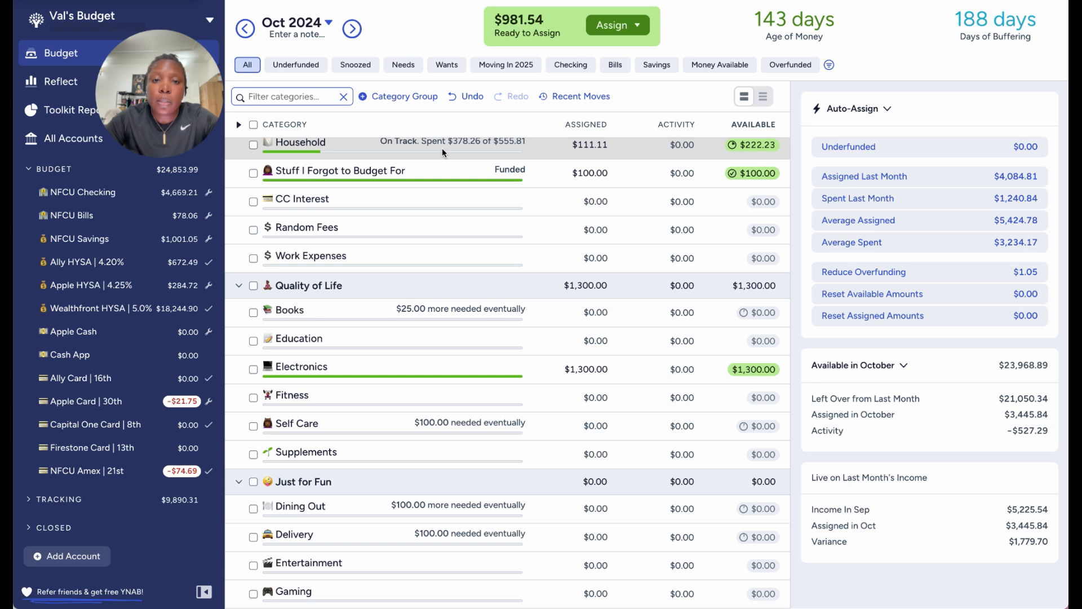
scroll(442, 147, up, 3)
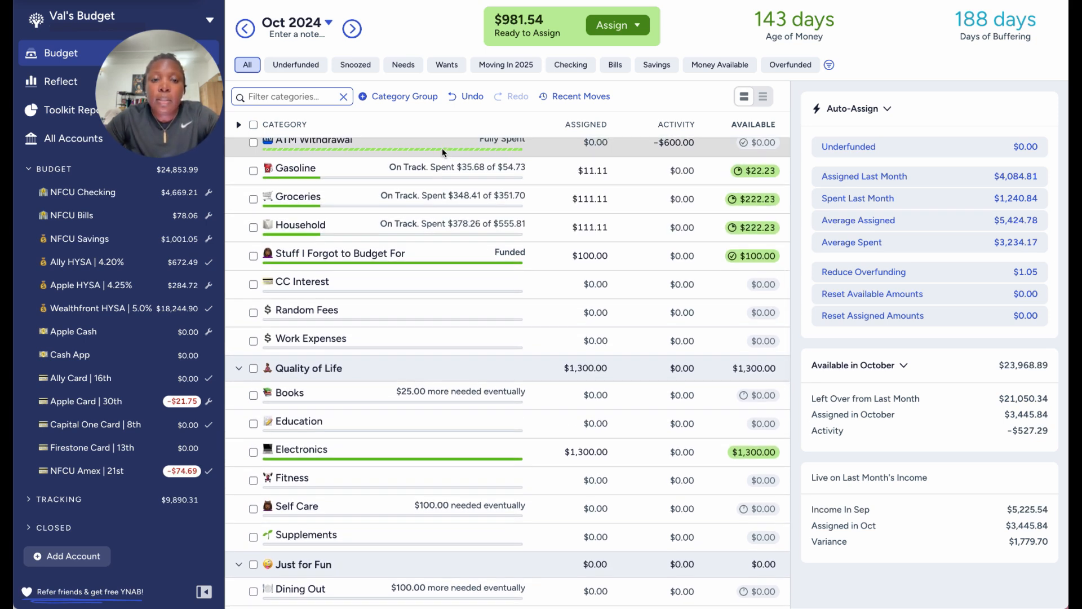
scroll(441, 148, down, 15)
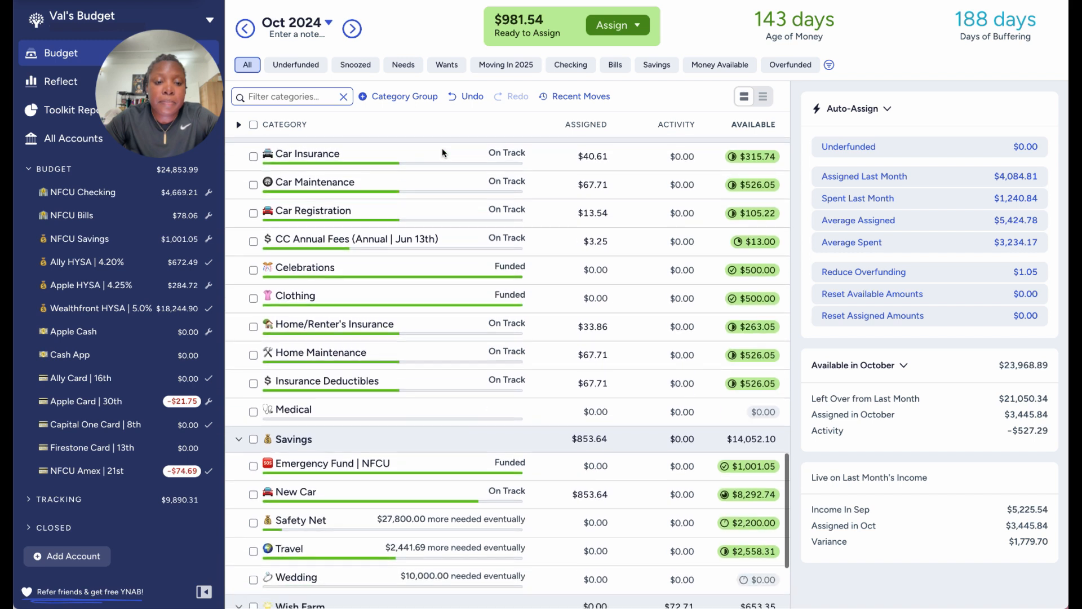
scroll(442, 152, down, 3)
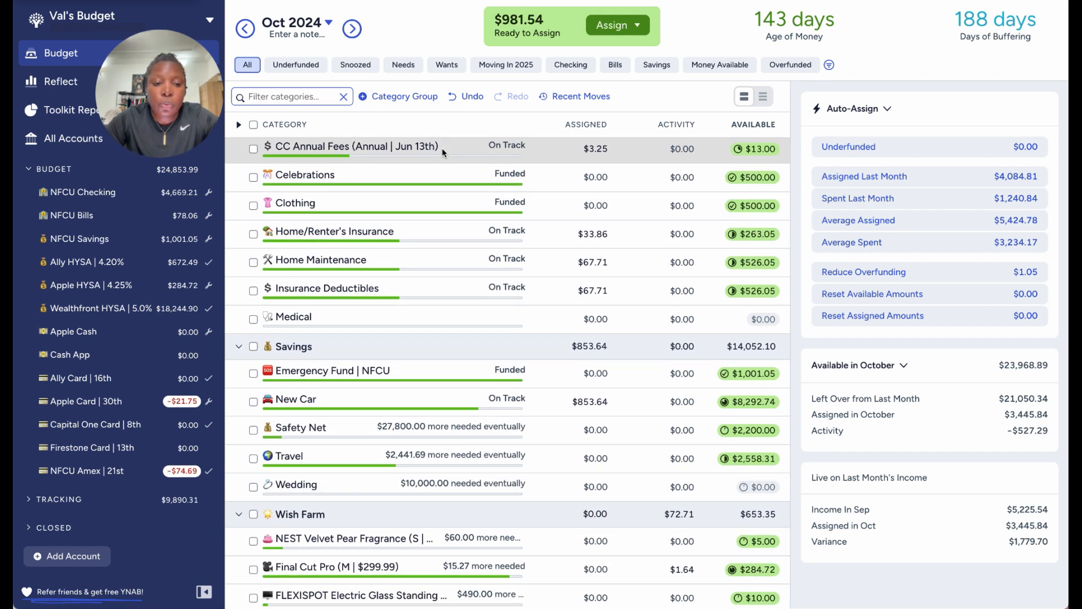
scroll(442, 148, up, 1)
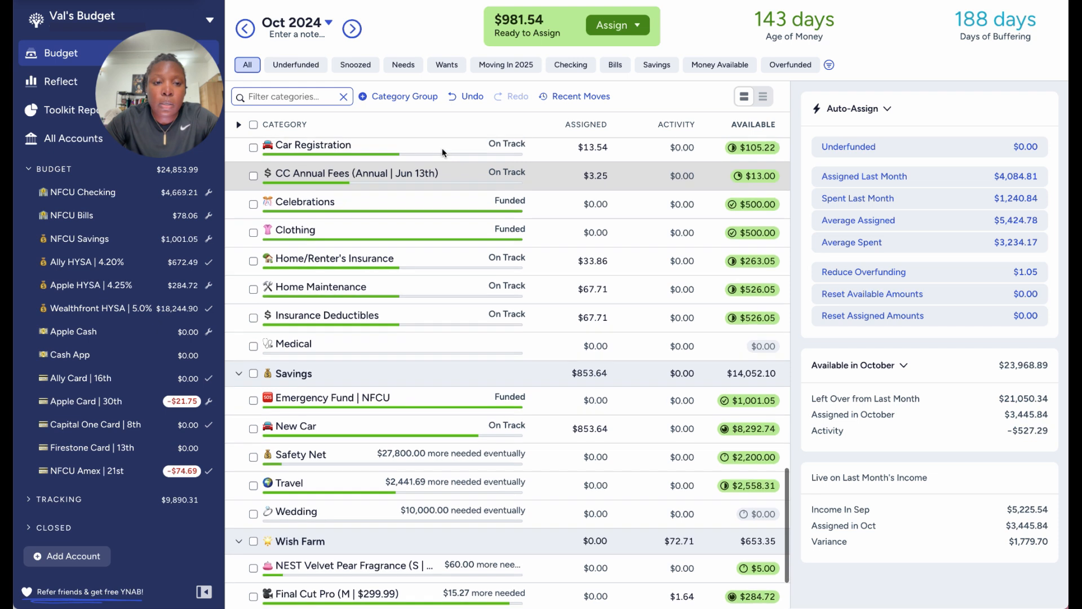
scroll(441, 148, down, 4)
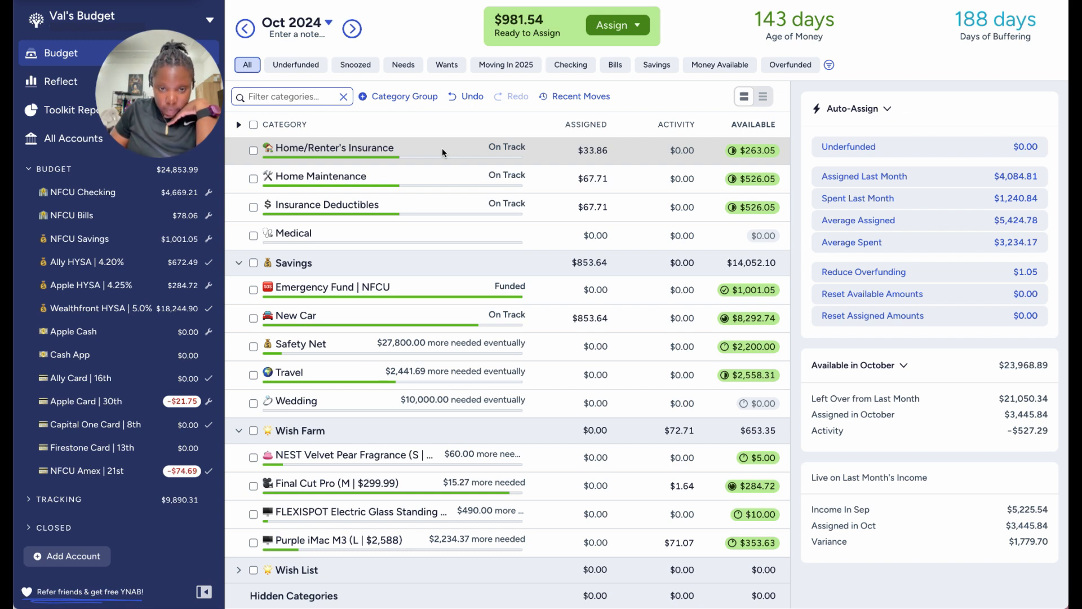
Assign 3000-2558.31 to the Travel category under Savings for October, and deselect the category
click(581, 374)
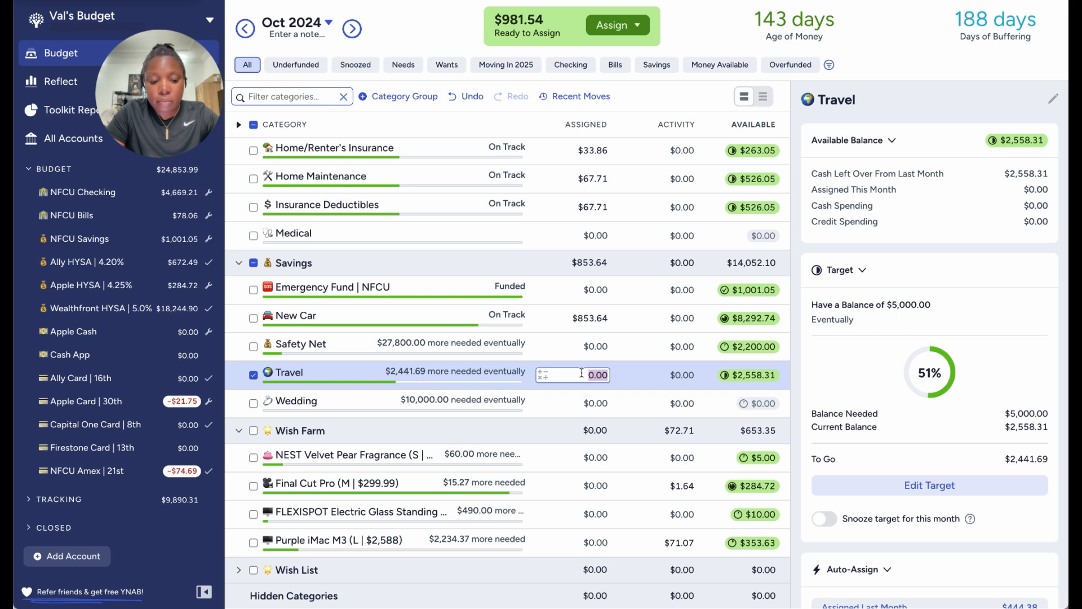
text(5)
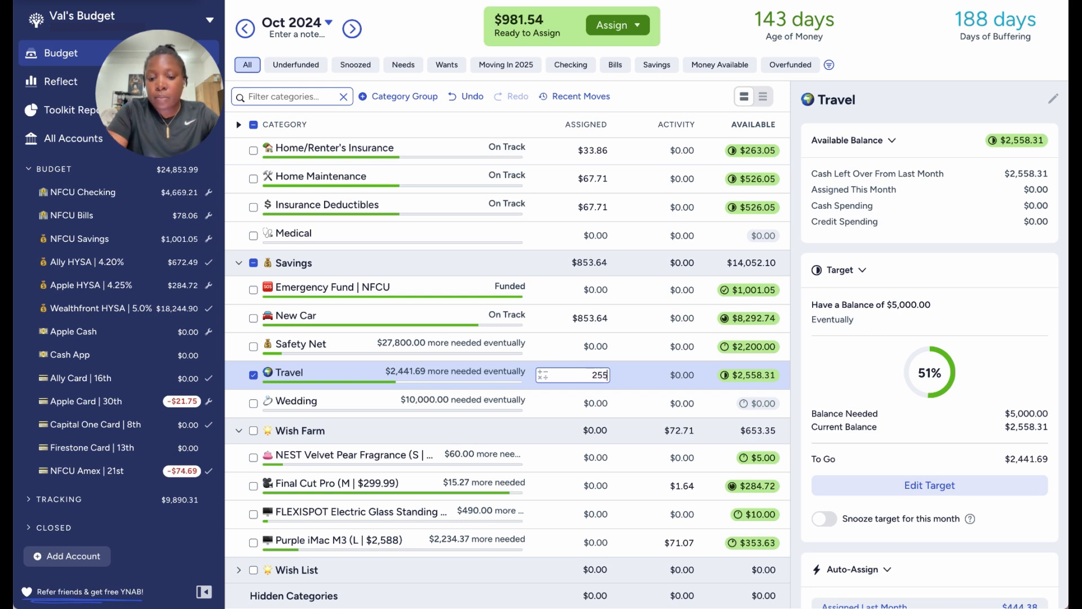
text(8.31-)
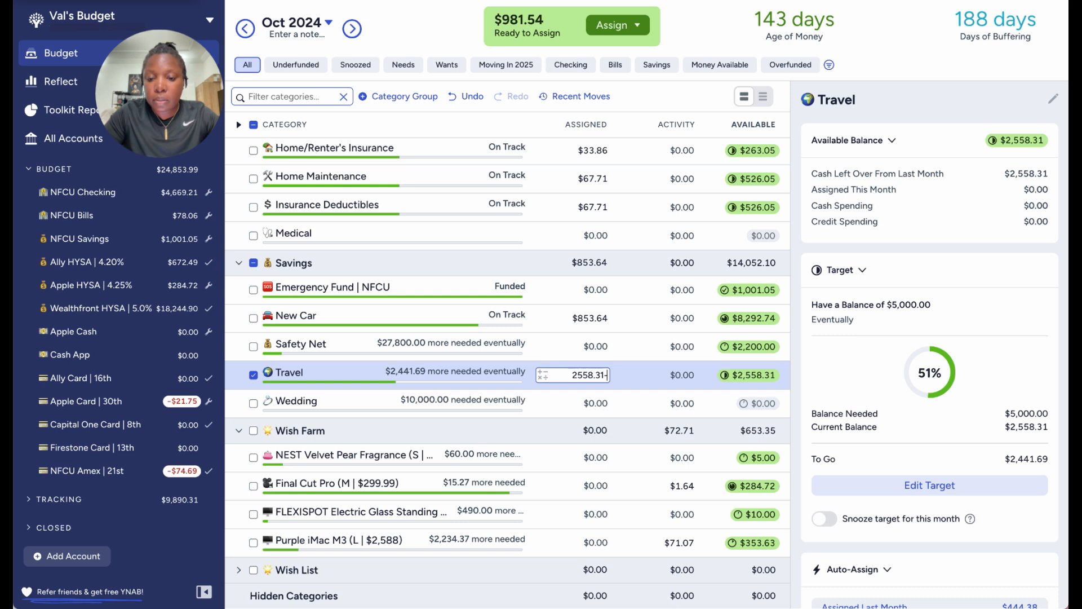
key(BackSpace)
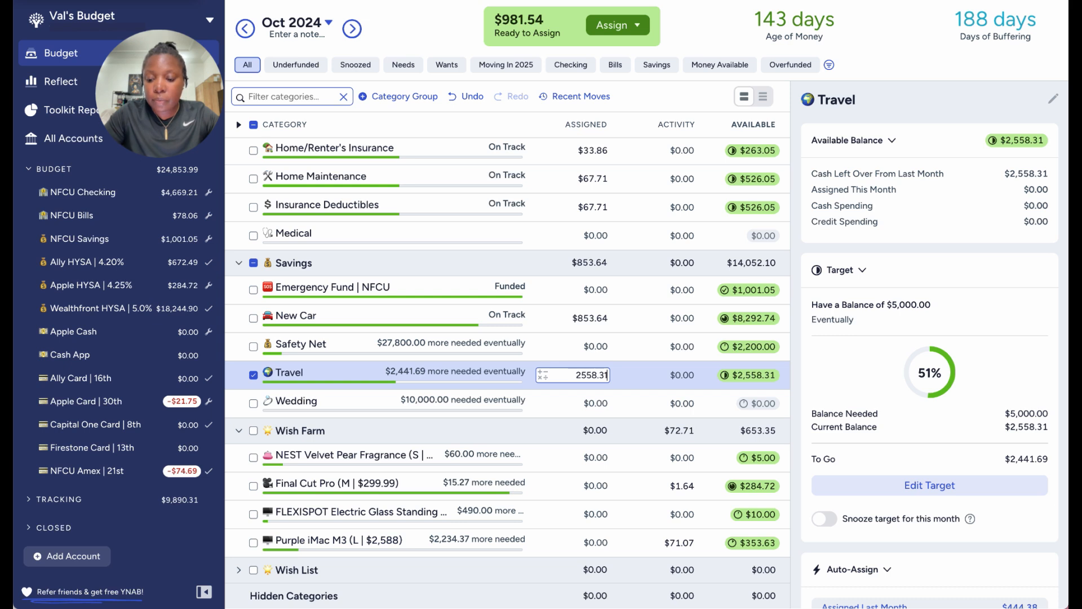
double_click(576, 374)
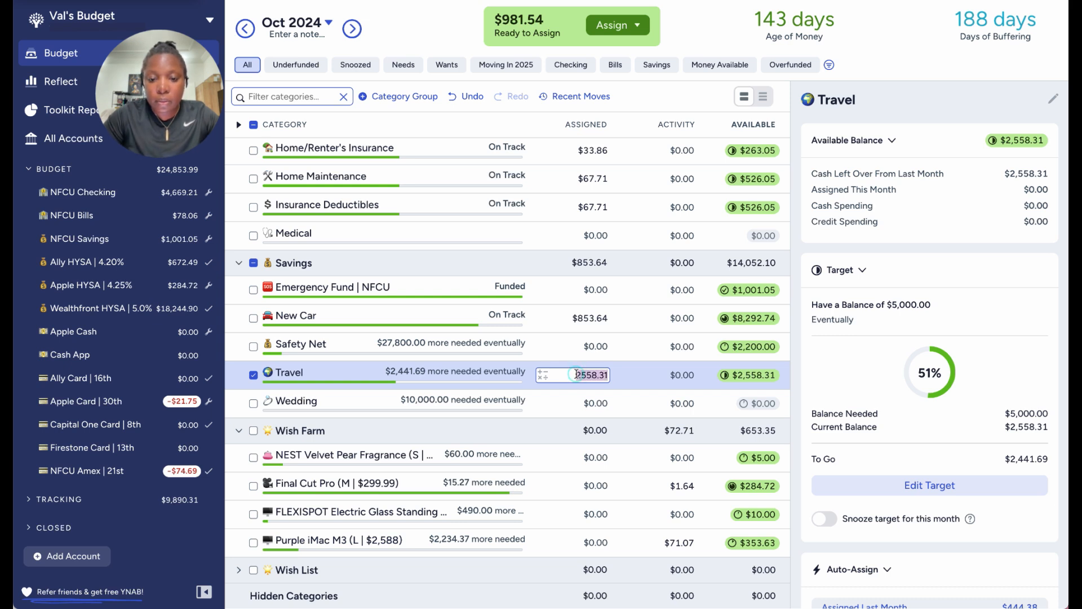
click(576, 374)
text(3000)
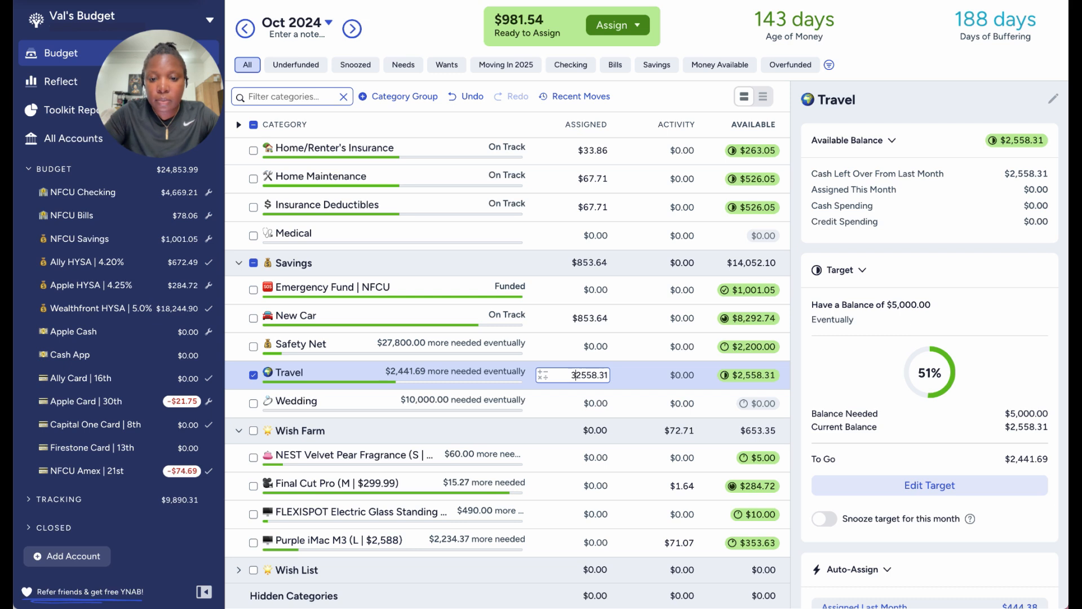
text(-)
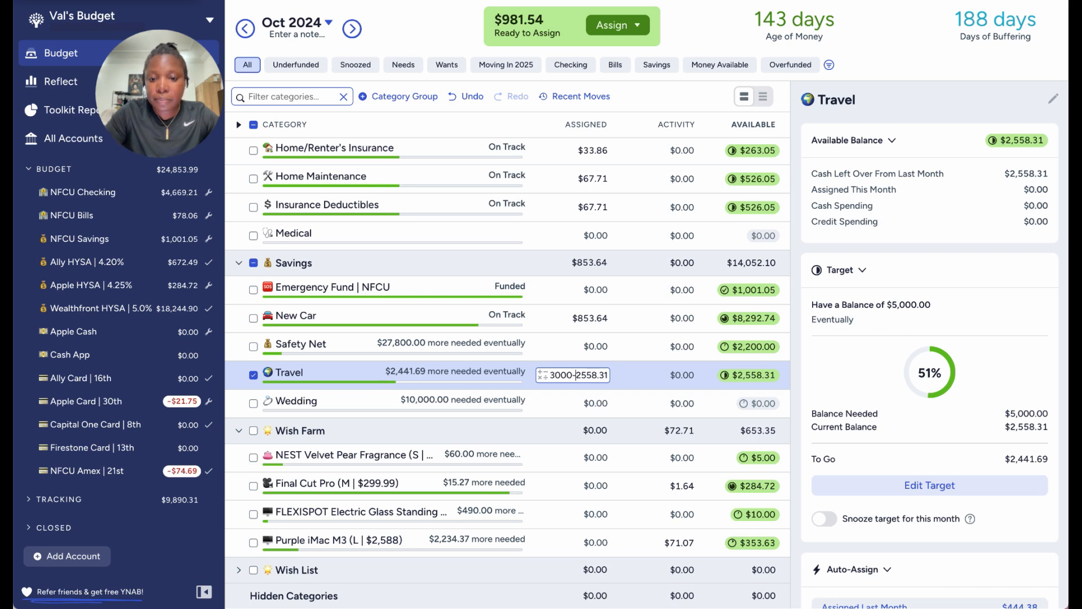
key(Return)
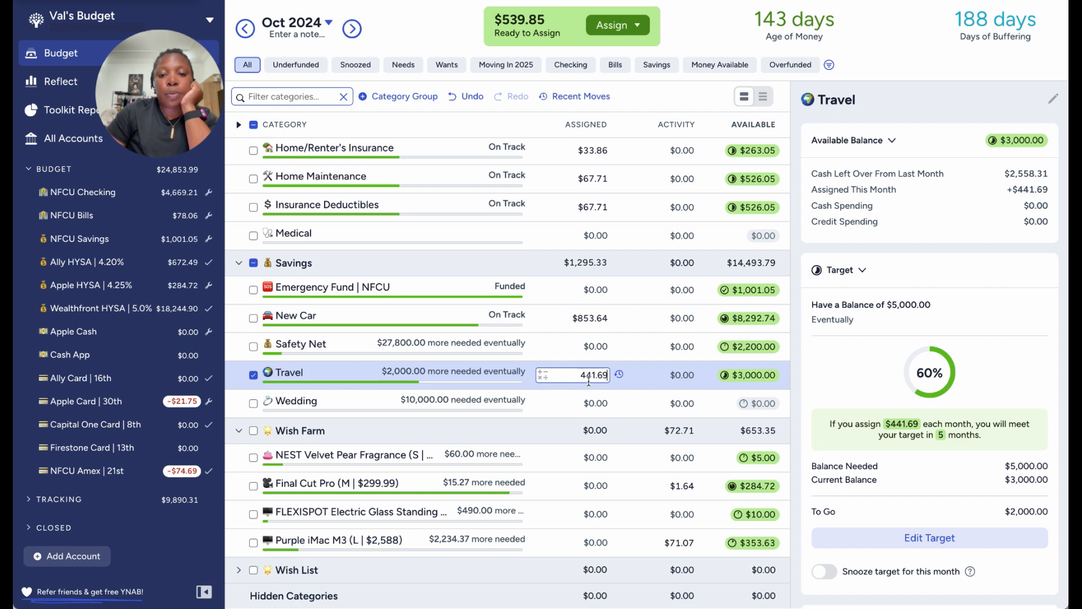
click(253, 375)
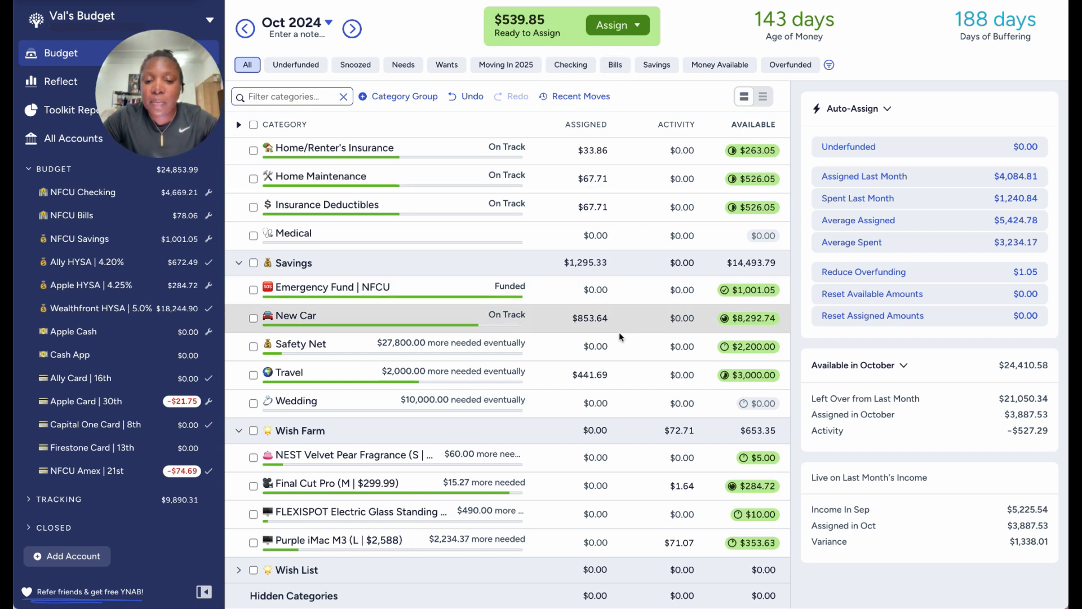
Check October's assigned amount for Travel under Savings, and deselect the category
click(599, 375)
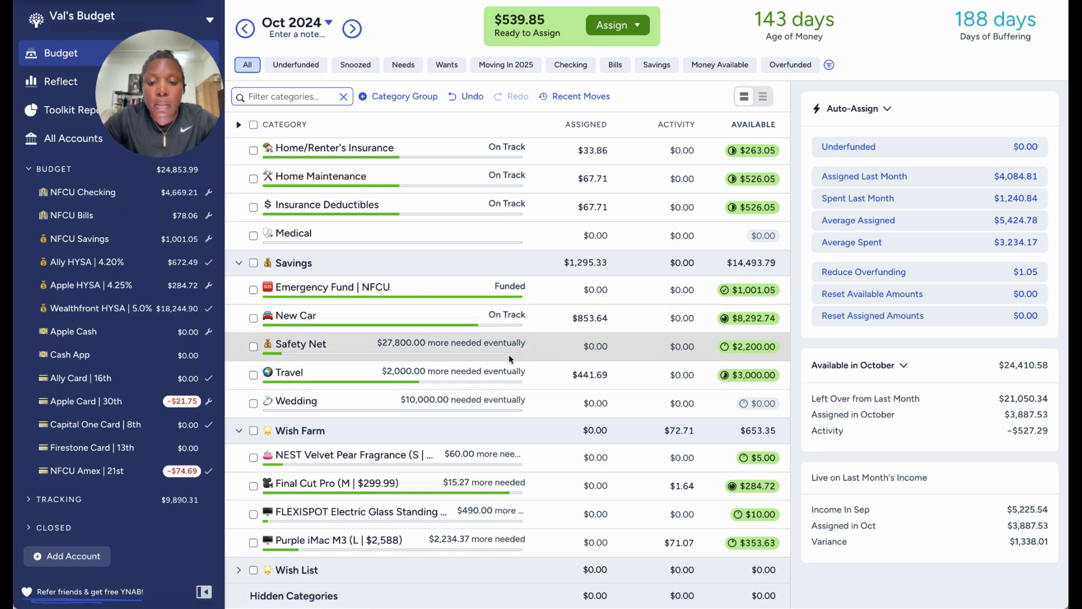
click(588, 370)
click(590, 372)
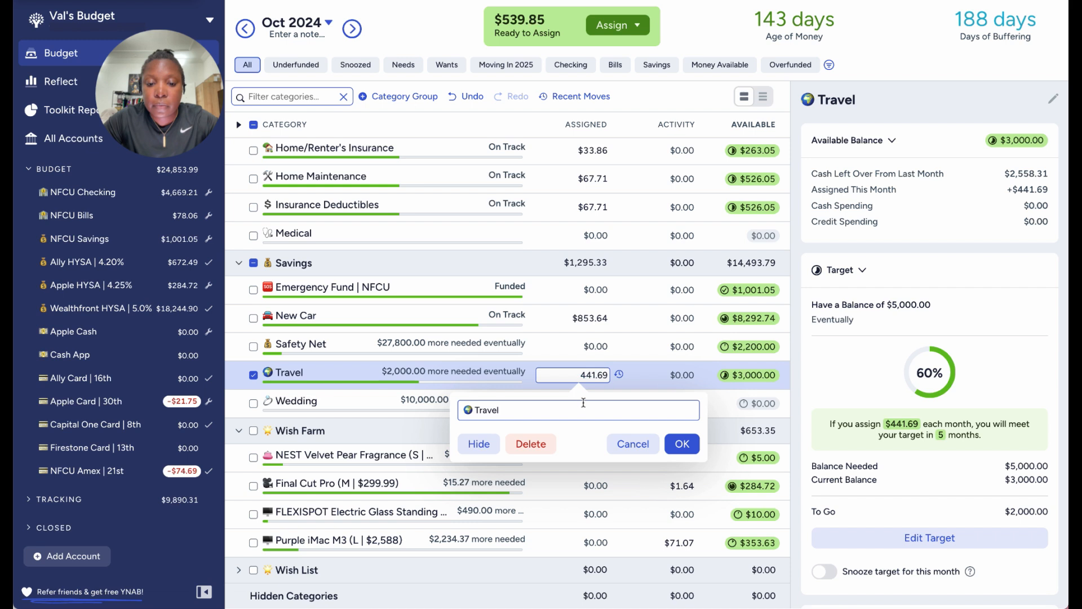
click(598, 374)
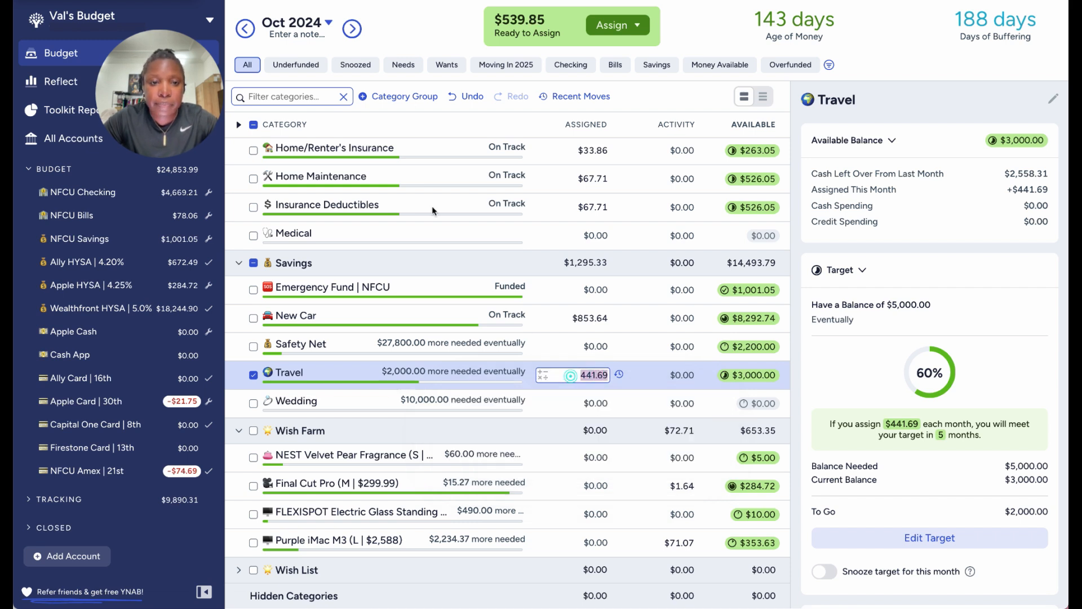
click(396, 44)
click(254, 375)
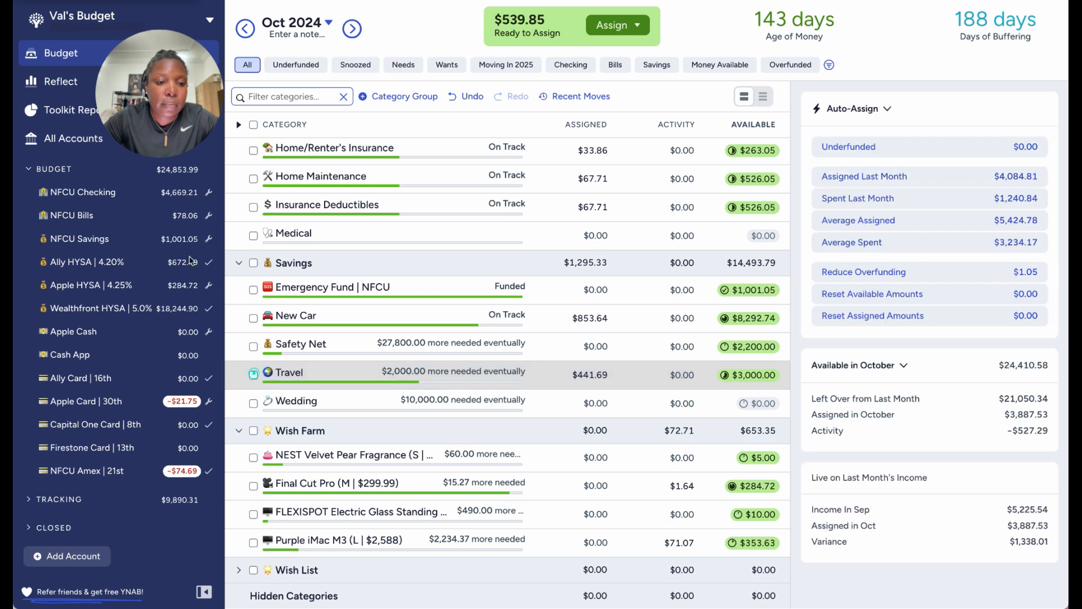
Start a new transaction in the NFCU Checking account dated 10/04/2024, with Wealthfront HYSA | 5.0% as the transfer payee
click(129, 196)
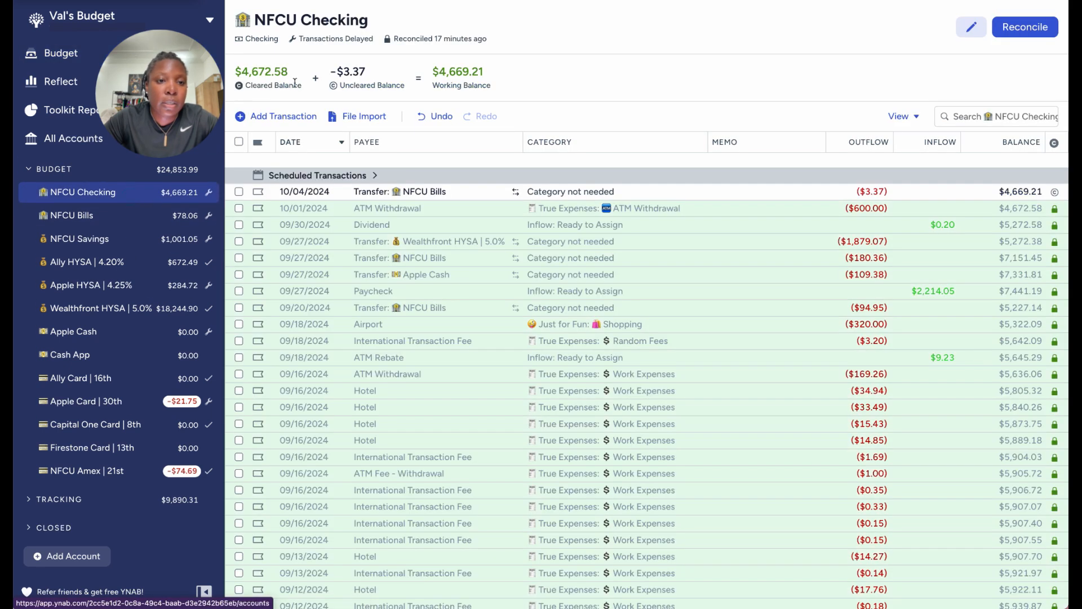
click(284, 116)
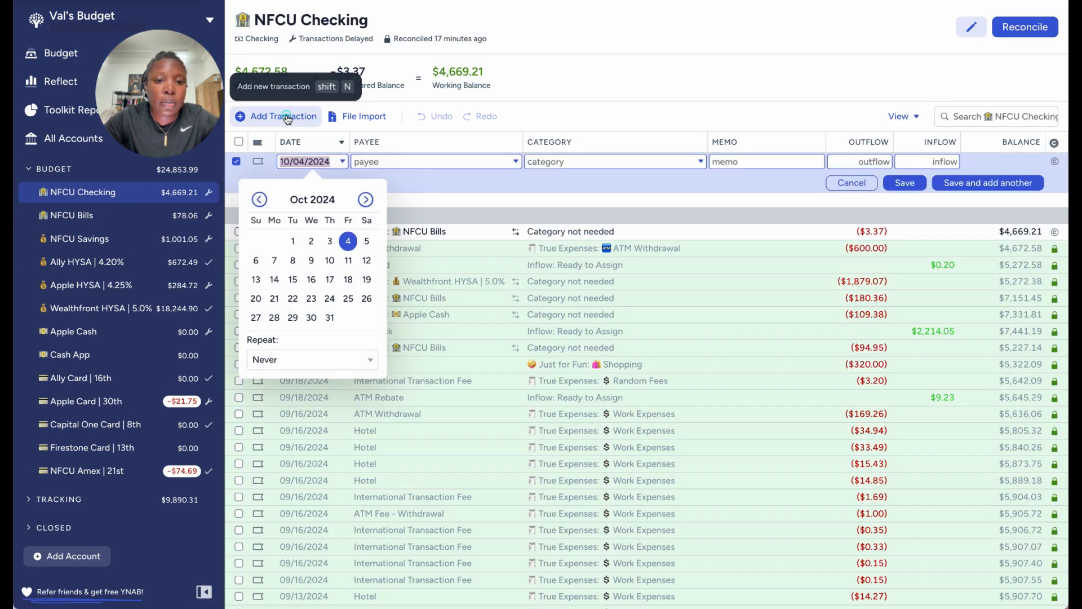
click(368, 161)
text(we)
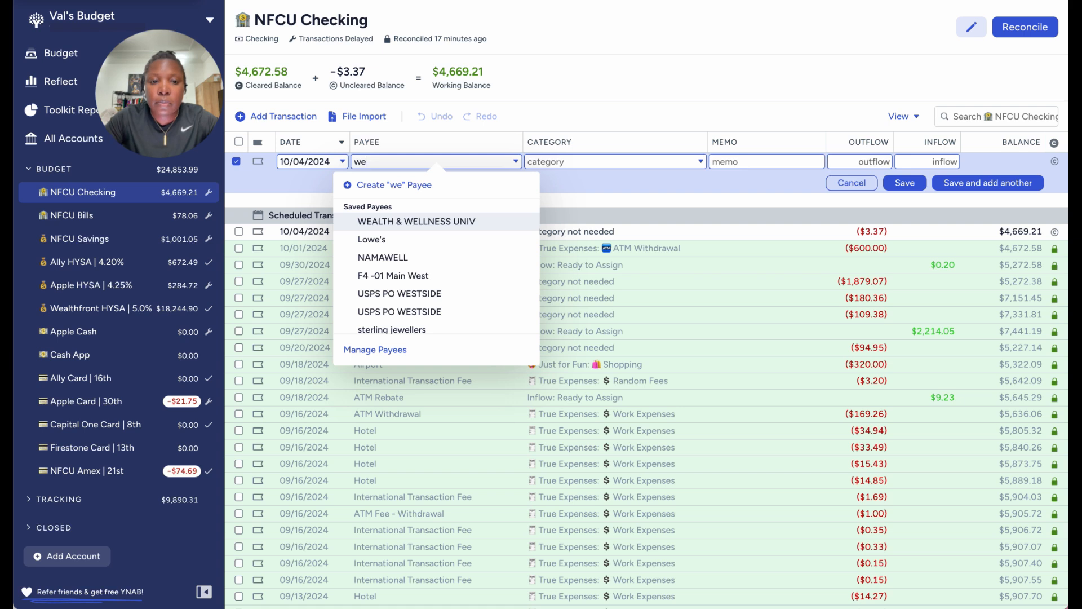
key(BackSpace)
key(BackSpace)
click(471, 275)
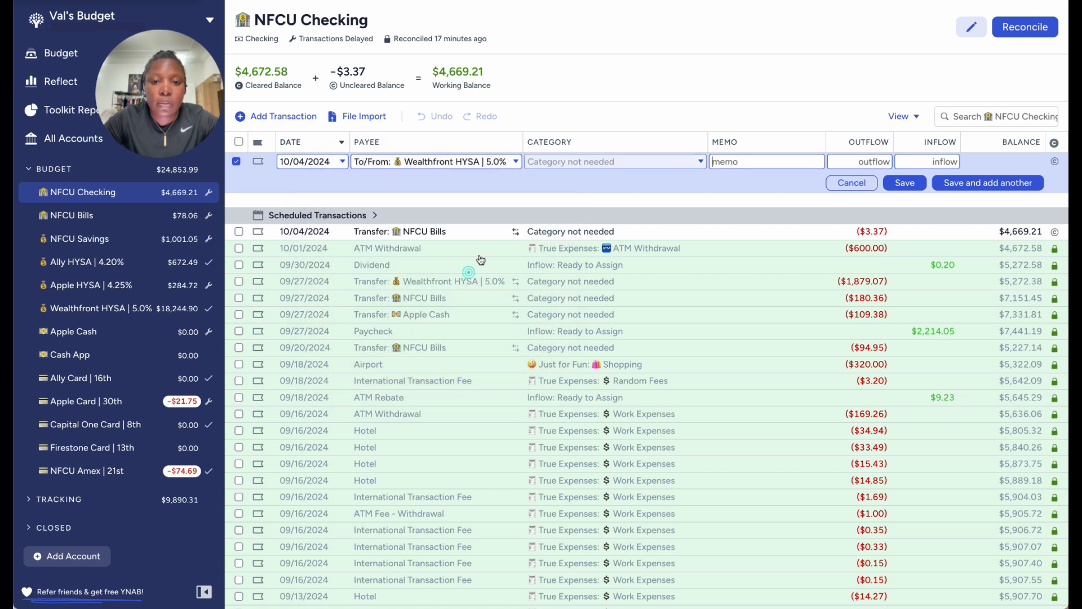
Enter an outflow of 441.69 with the memo Travel, save the transfer, and return to the budget
click(862, 162)
text(441.69)
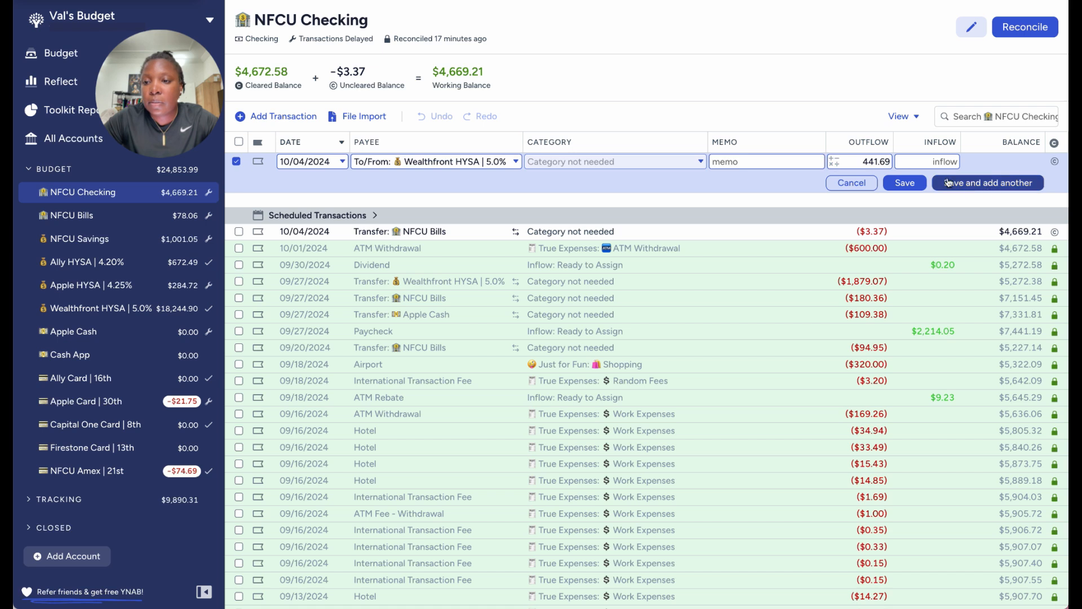
click(794, 162)
text(Travel)
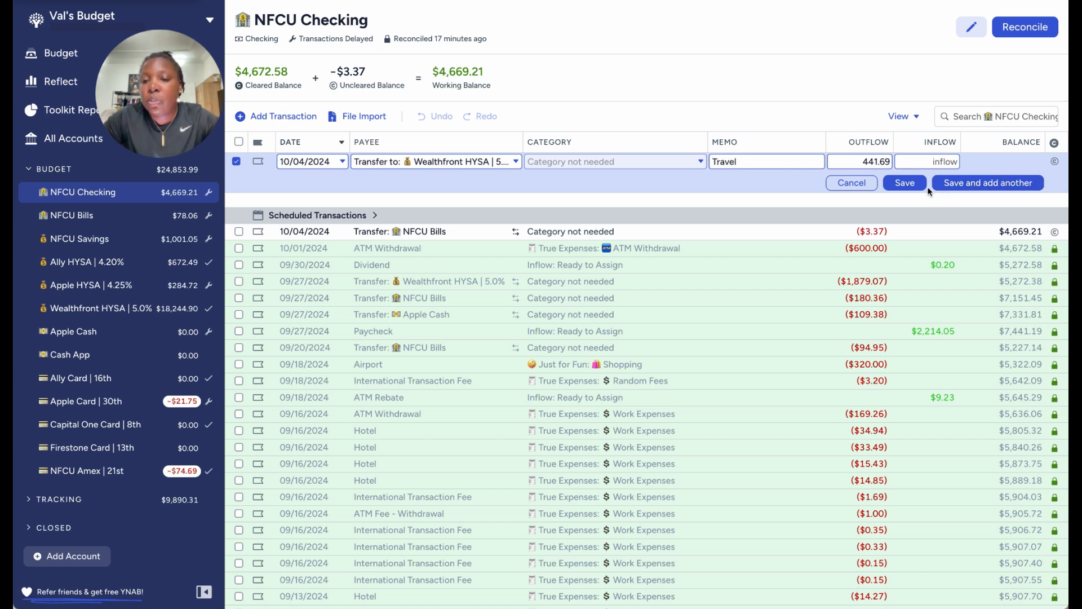
click(911, 184)
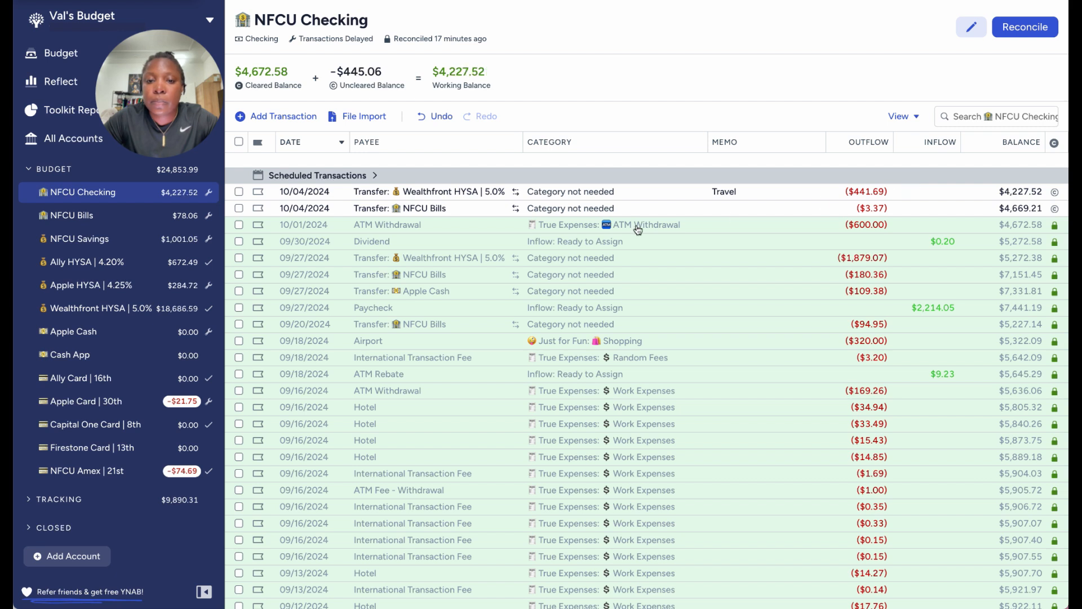
click(78, 57)
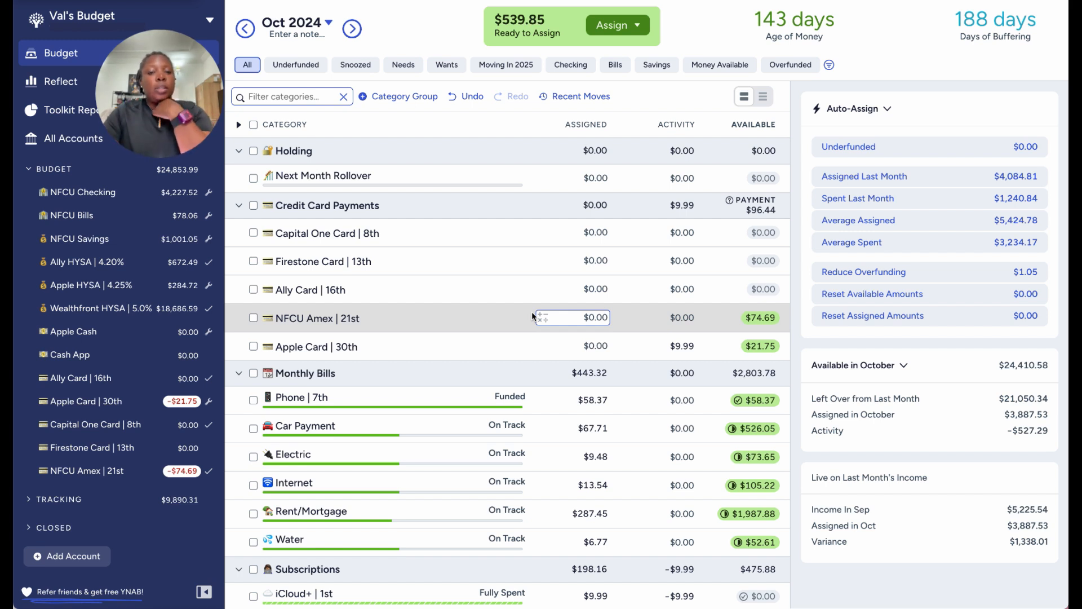
Review October's assigned and available amounts across all category groups, from Credit Card Payments down to Wish Farm
scroll(532, 311, down, 5)
scroll(532, 311, down, 7)
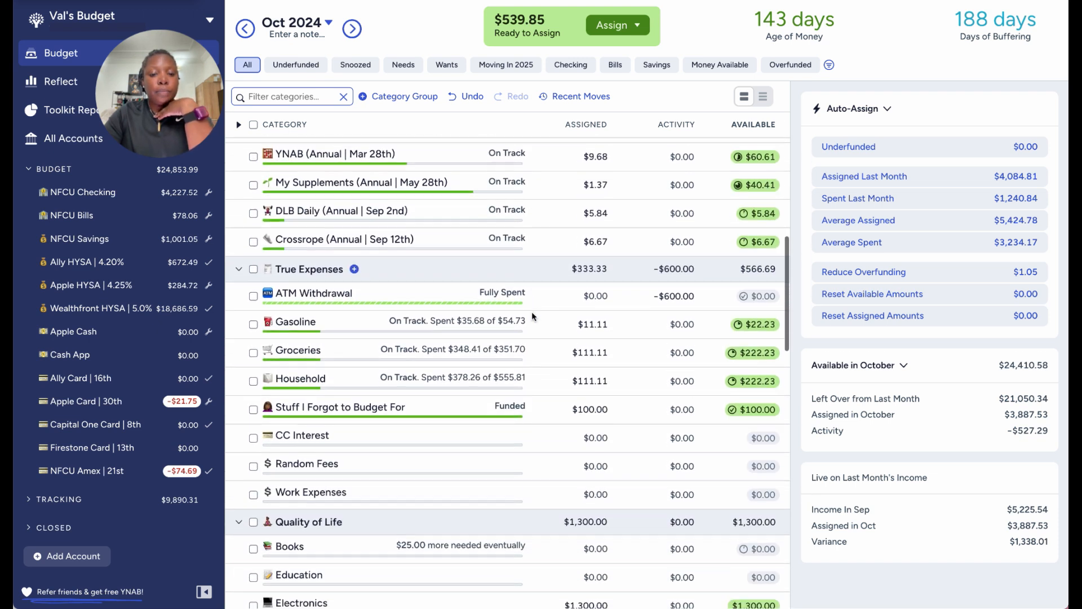
scroll(532, 316, down, 2)
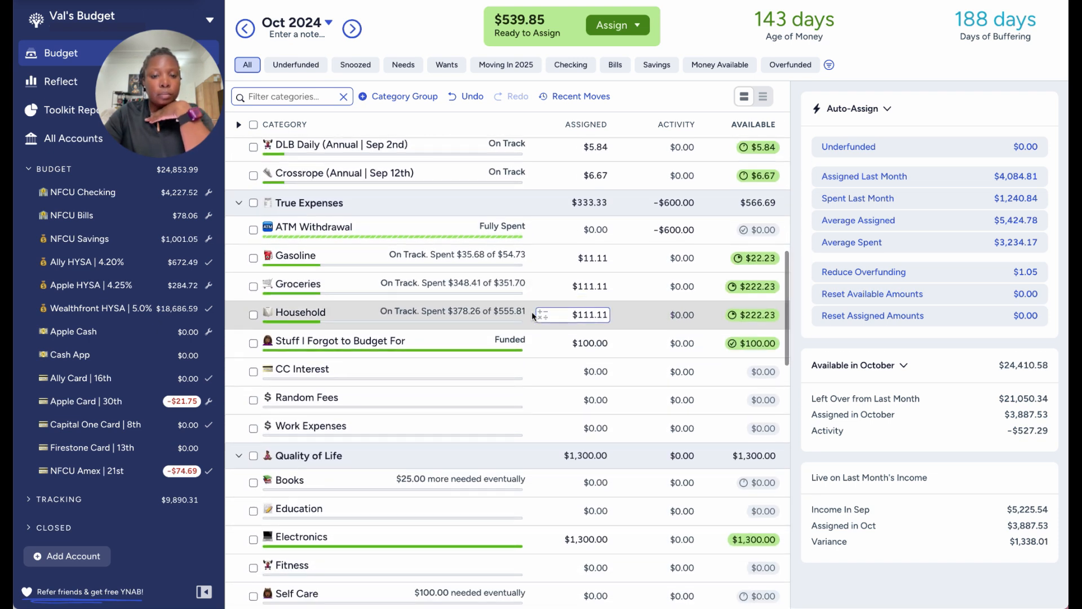
scroll(532, 313, down, 4)
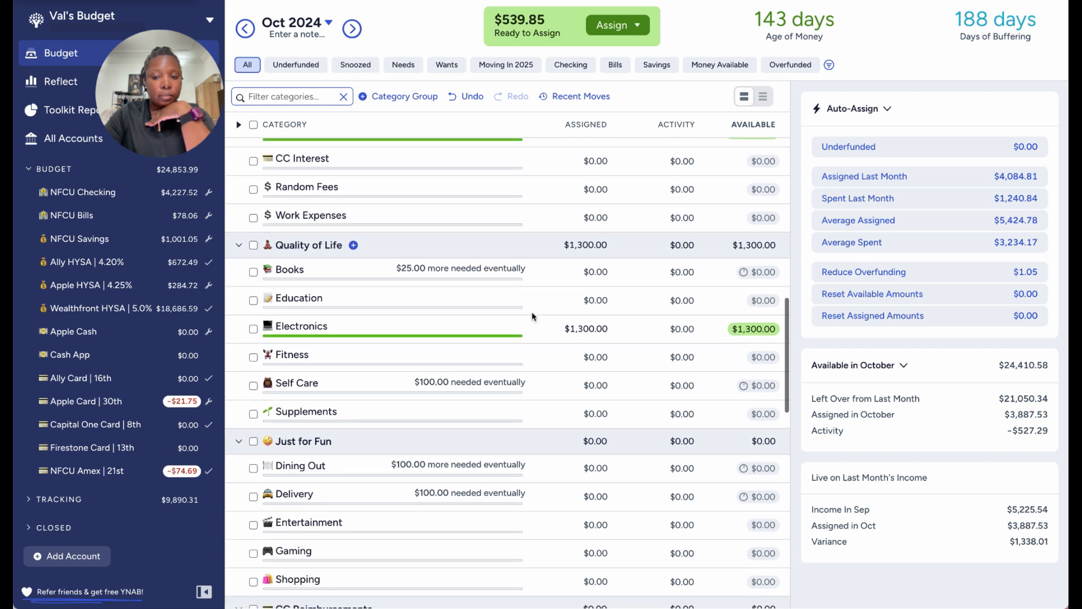
scroll(532, 311, down, 4)
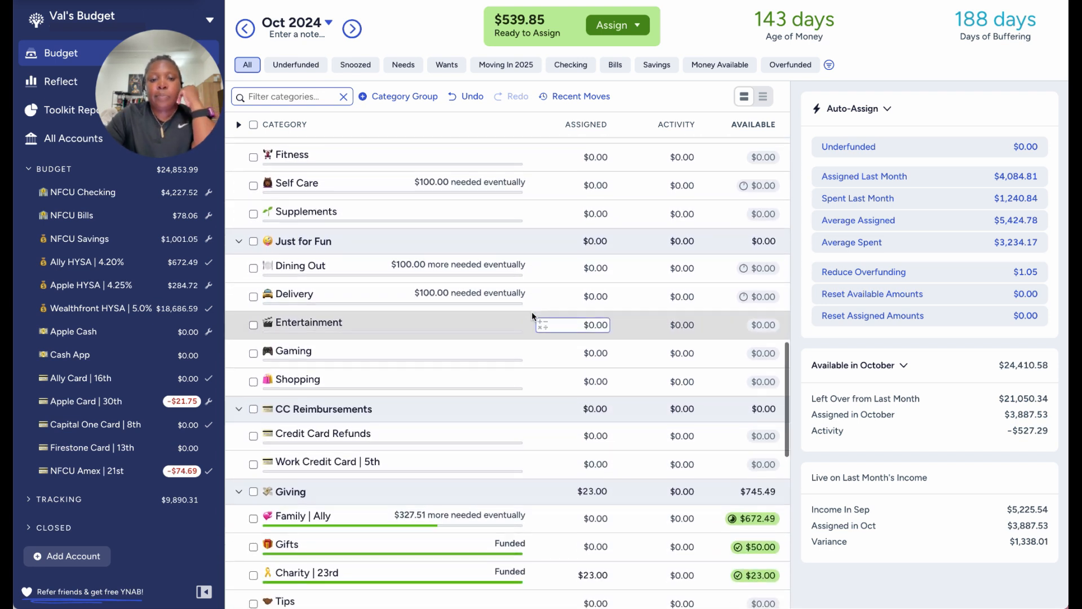
scroll(532, 311, down, 4)
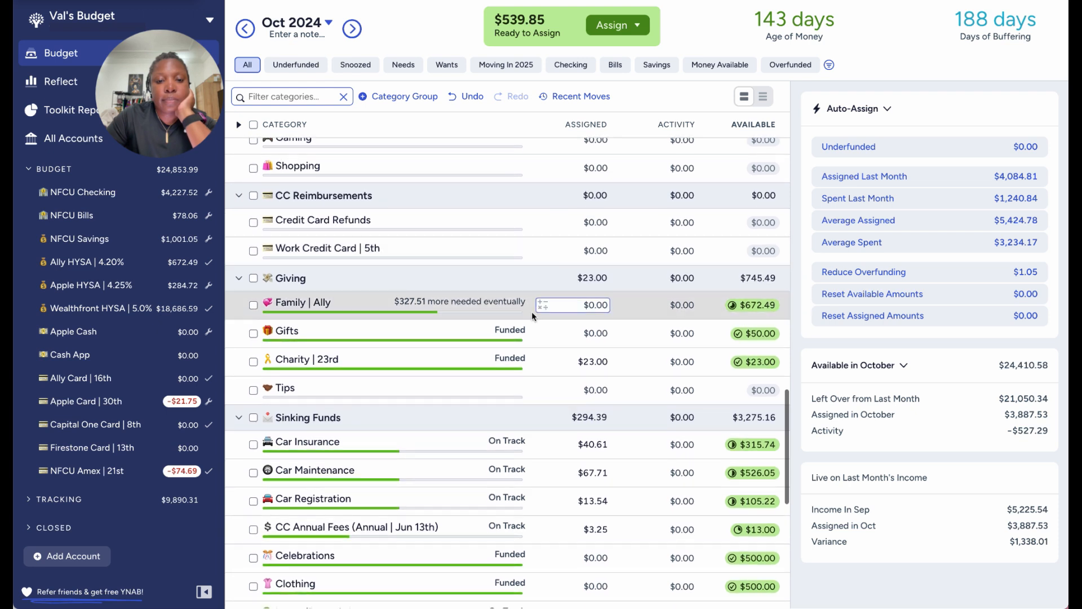
scroll(532, 311, down, 1)
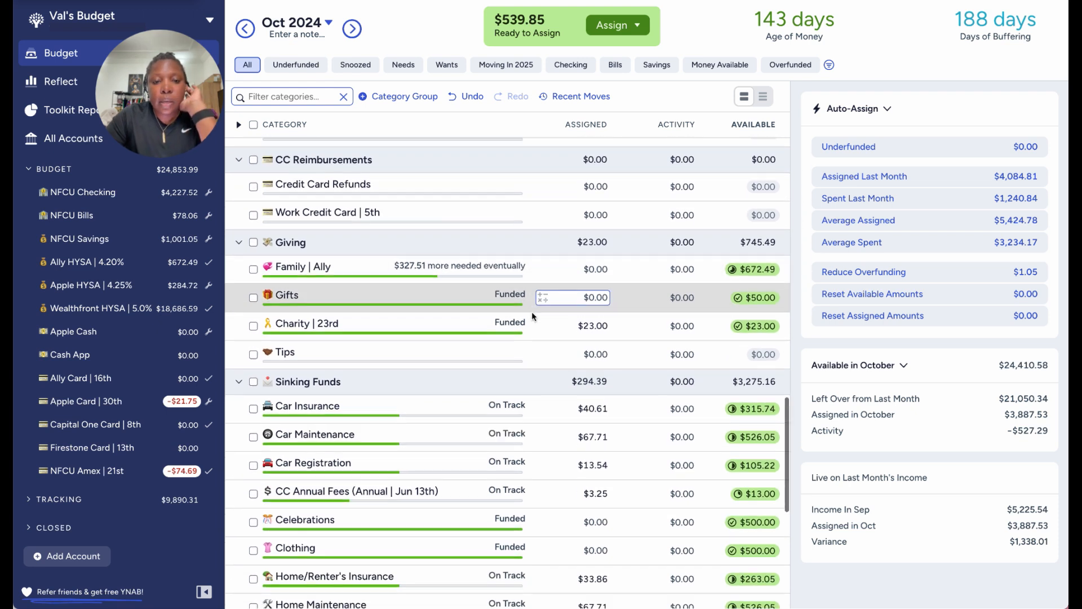
scroll(532, 311, down, 1)
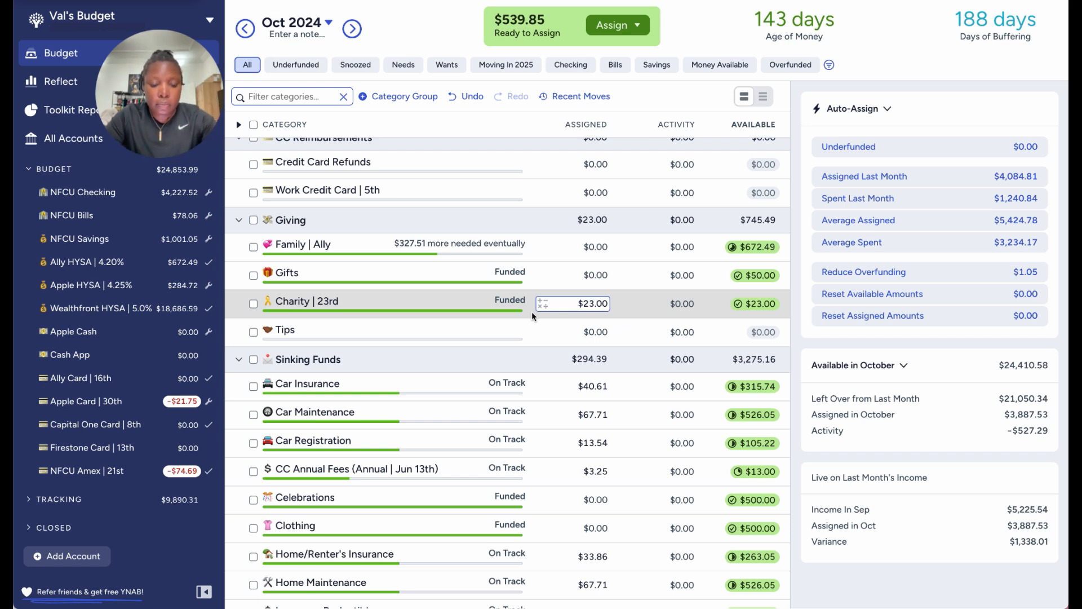
scroll(532, 312, down, 8)
click(532, 315)
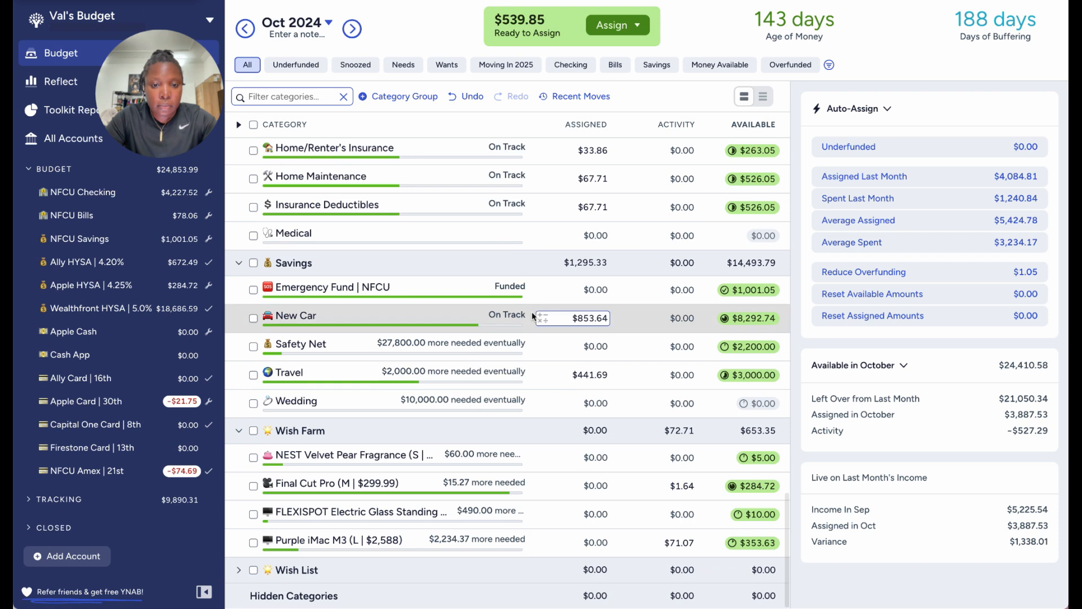
click(535, 355)
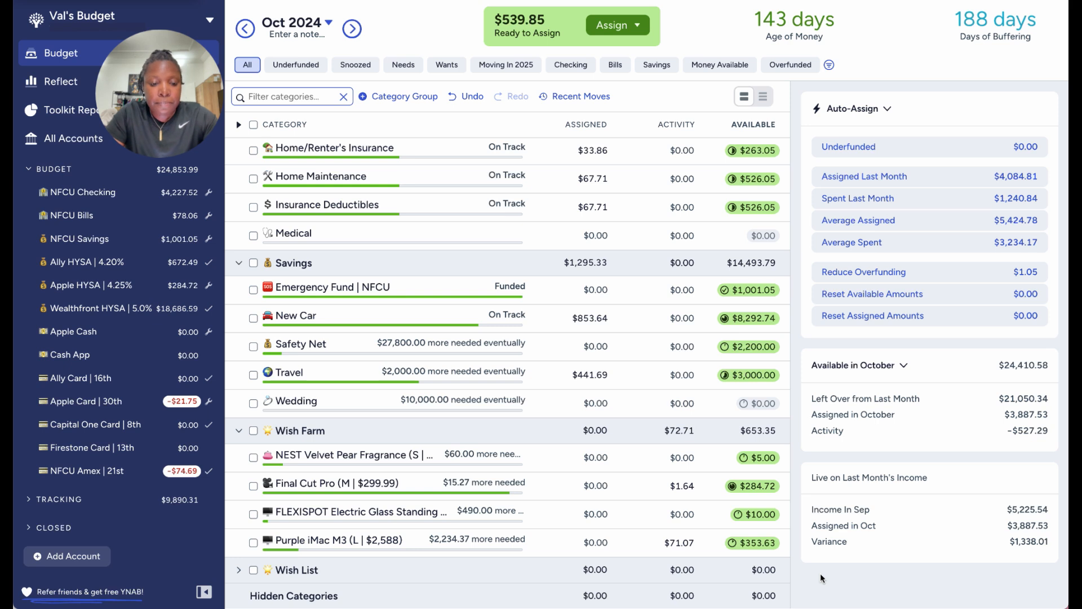
Collapse the Wish Farm group and review the October amounts from Savings back up to Quality of Life
click(237, 432)
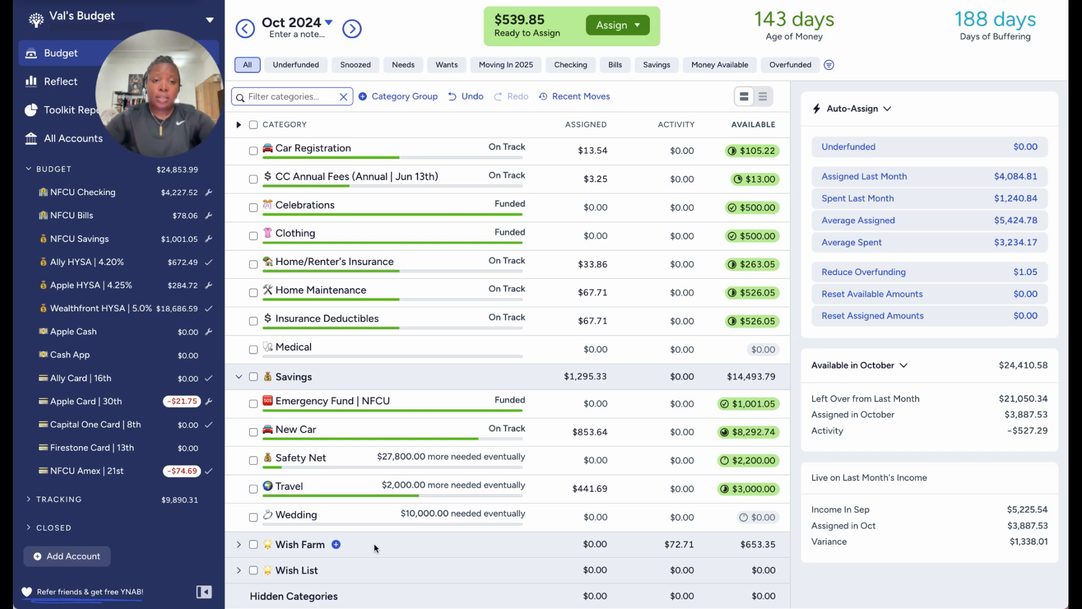
scroll(489, 382, up, 4)
scroll(489, 382, up, 3)
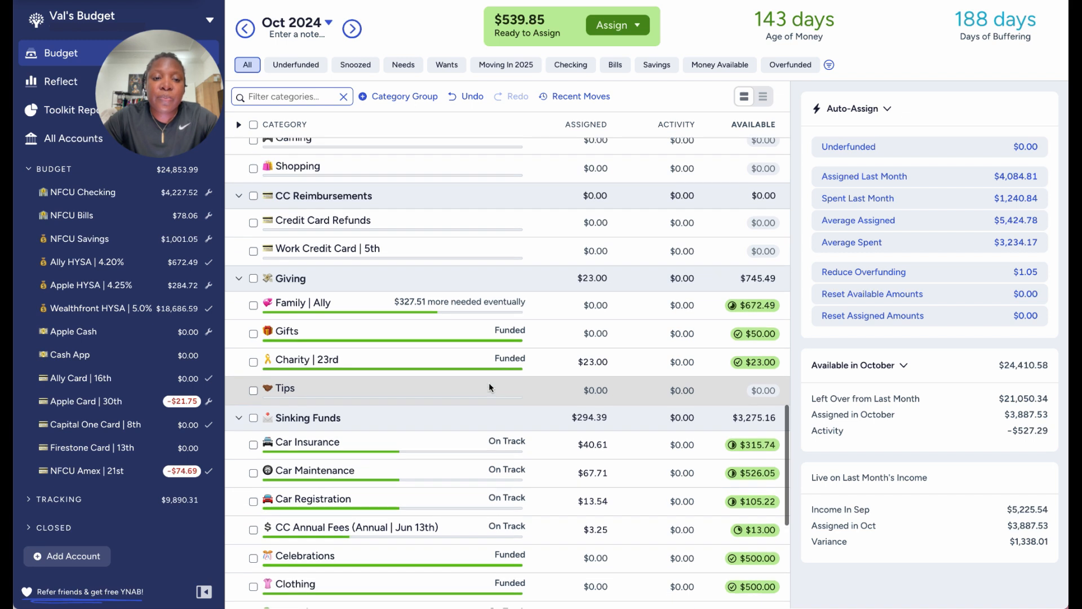
scroll(488, 382, up, 4)
scroll(490, 387, up, 3)
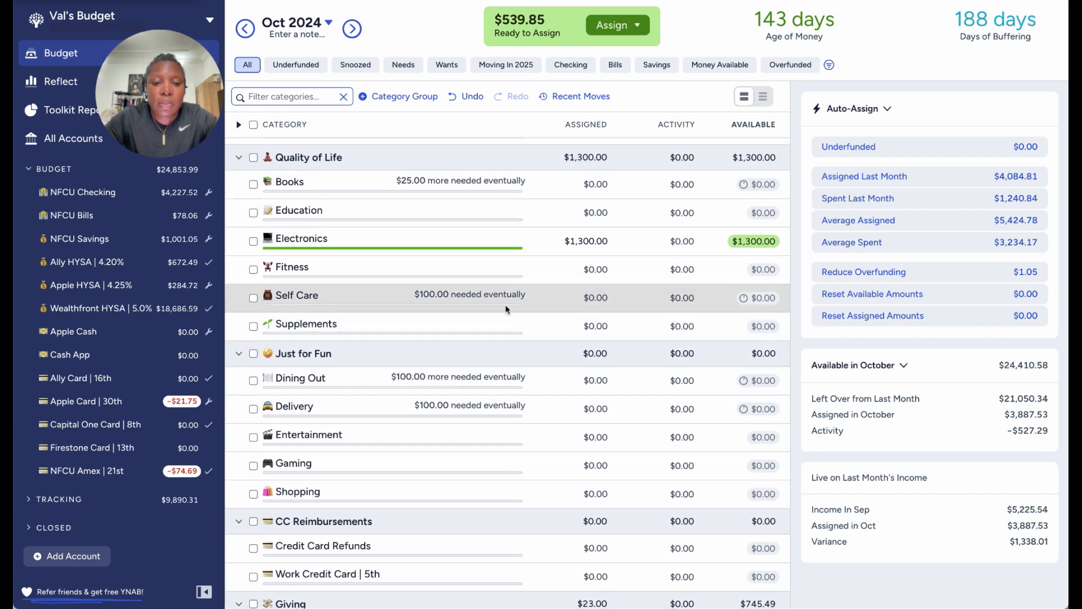
scroll(505, 304, up, 1)
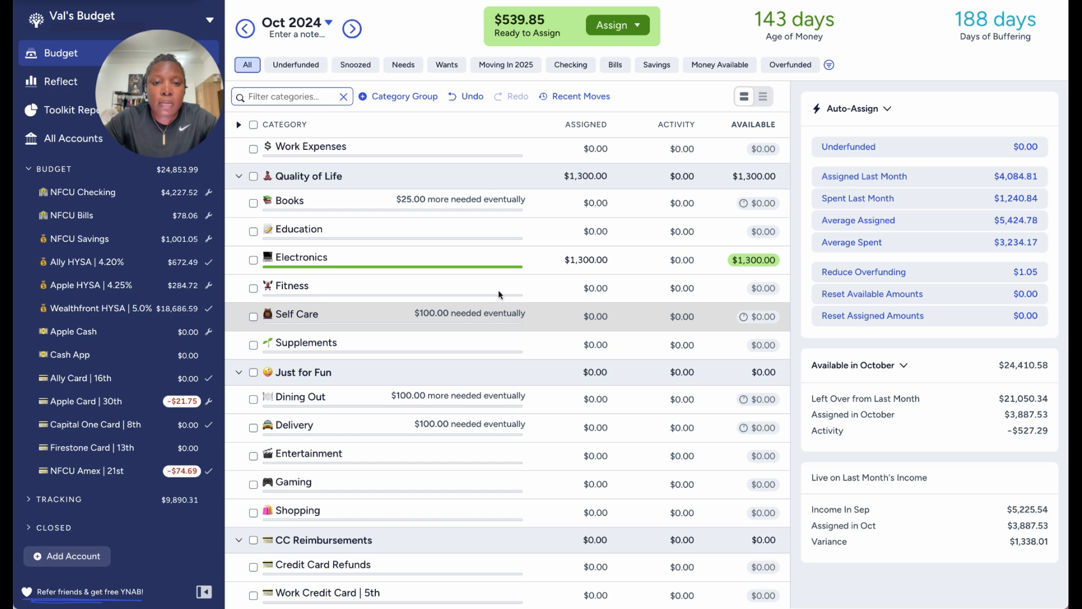
Filter the budget to Moving In 2025 and inspect the Car Insurance, Car Maintenance, Car Registration and Home/Renter's Insurance targets, leaving none selected
click(510, 64)
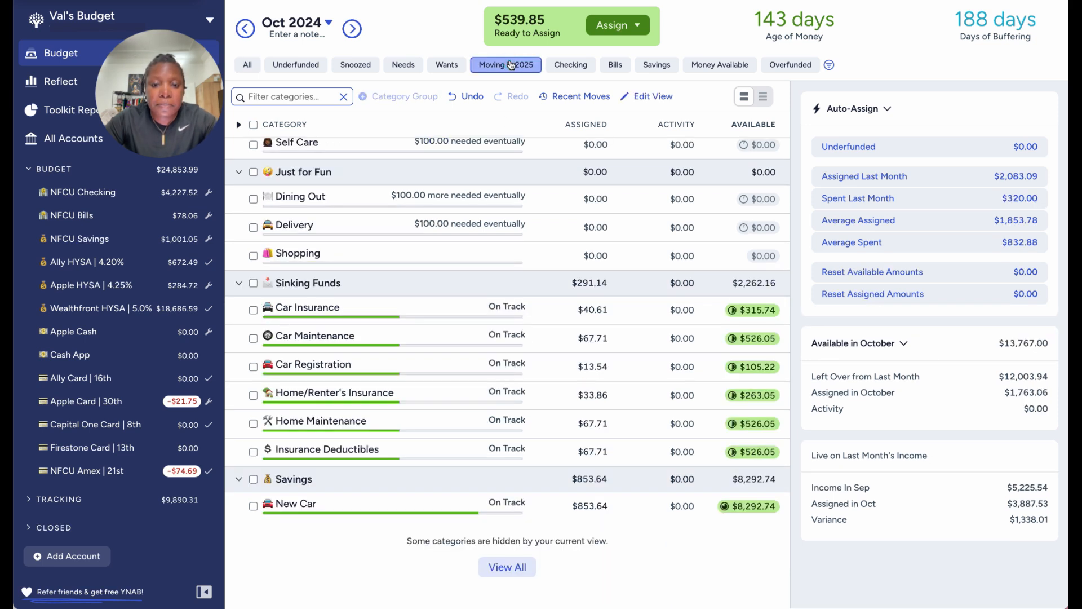
click(453, 312)
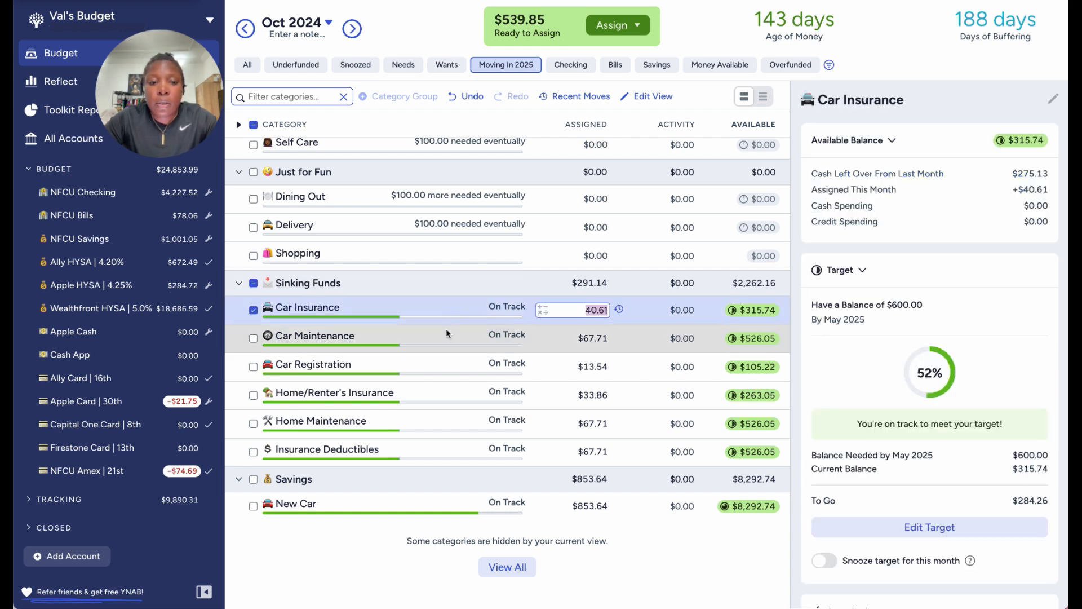
click(444, 333)
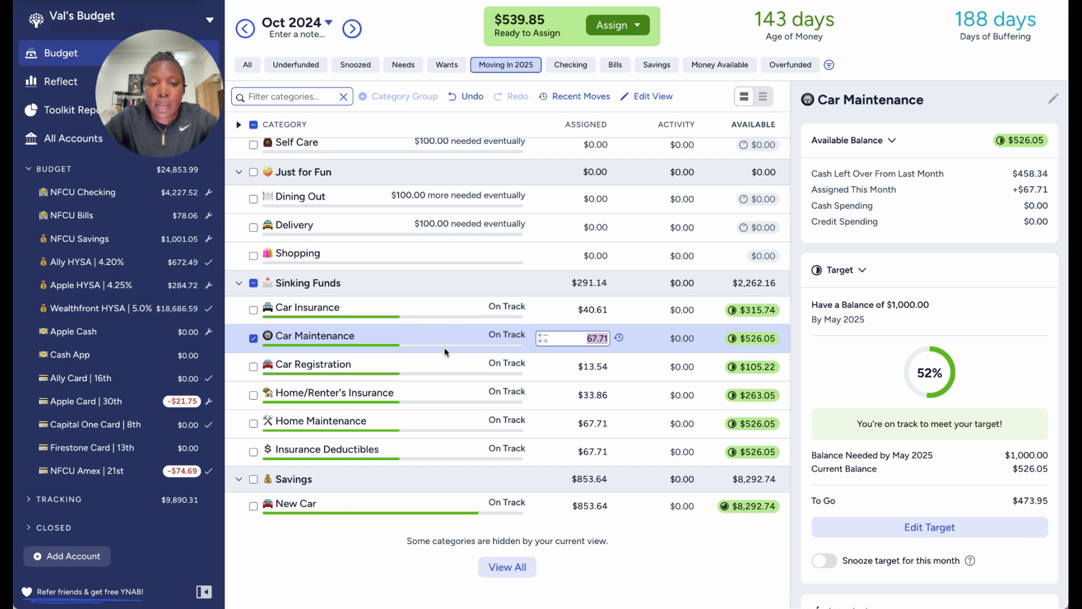
click(431, 366)
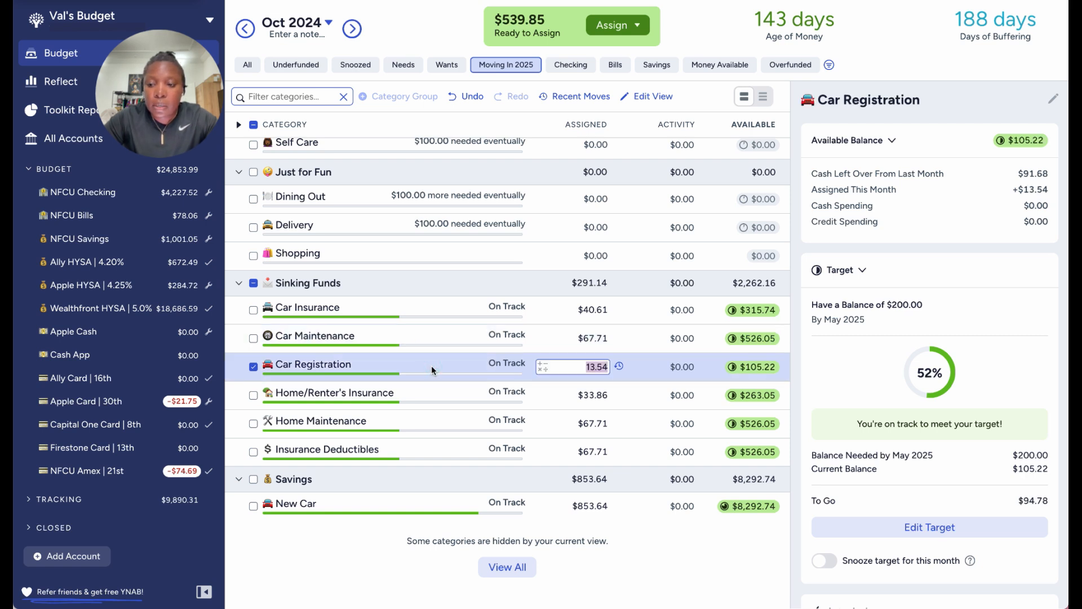
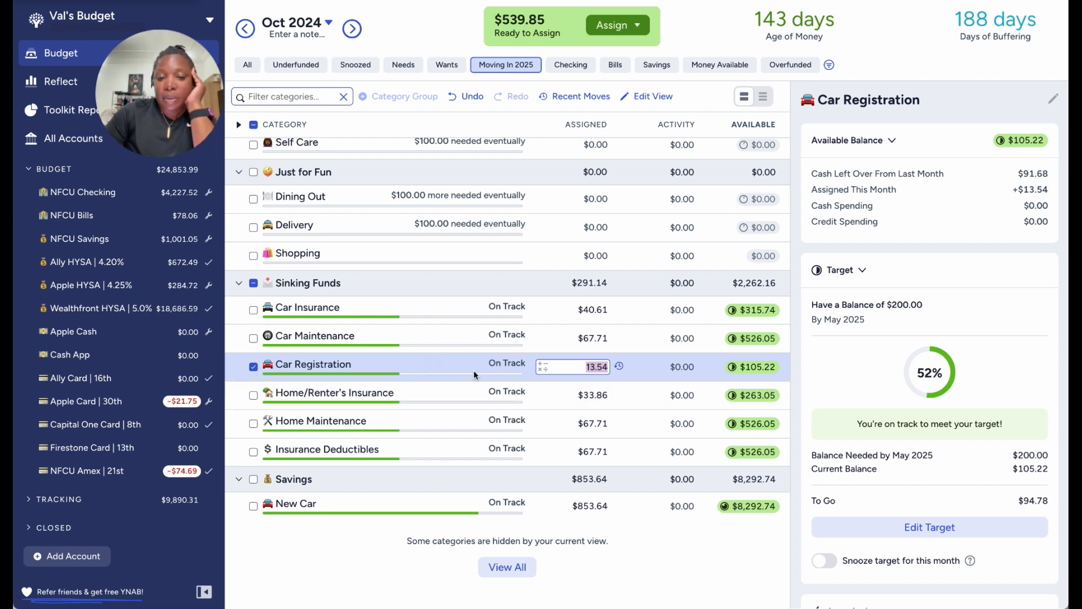
click(437, 394)
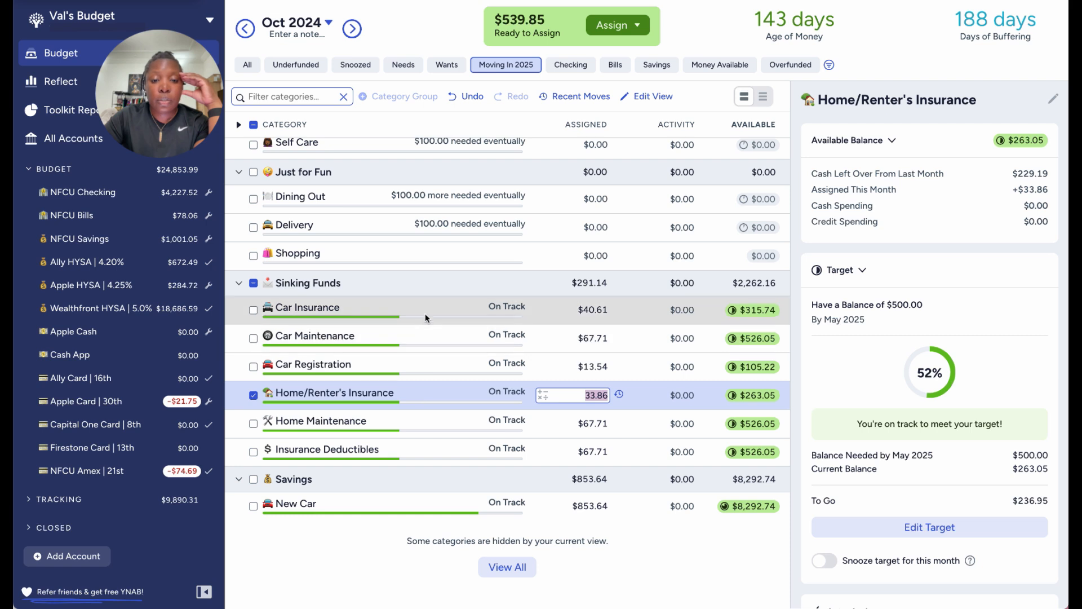
click(253, 394)
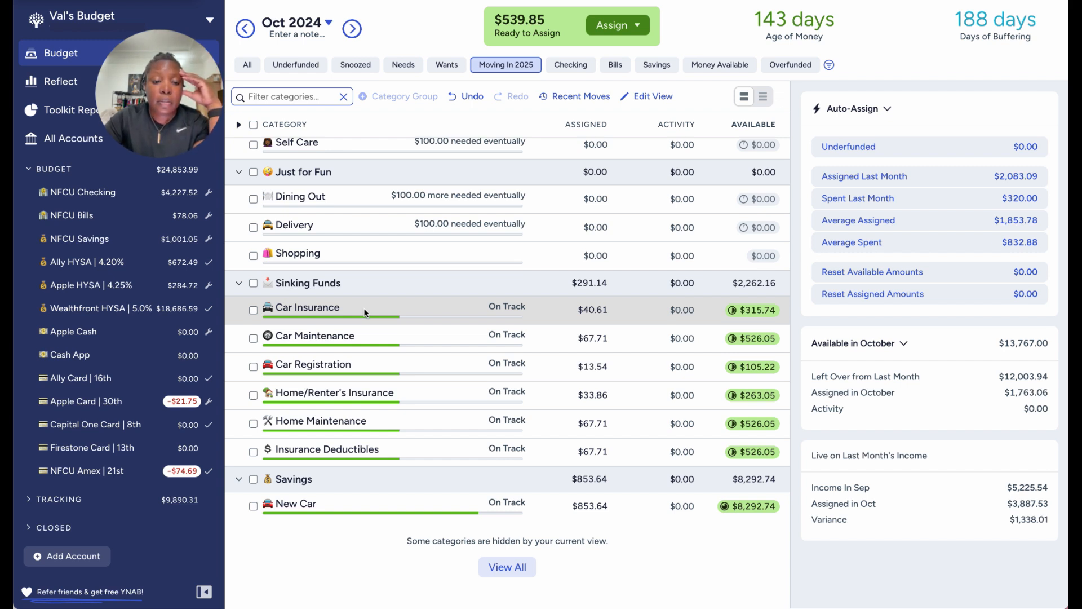
Inspect the Home Maintenance and Insurance Deductibles targets under Sinking Funds, and deselect the category
click(407, 426)
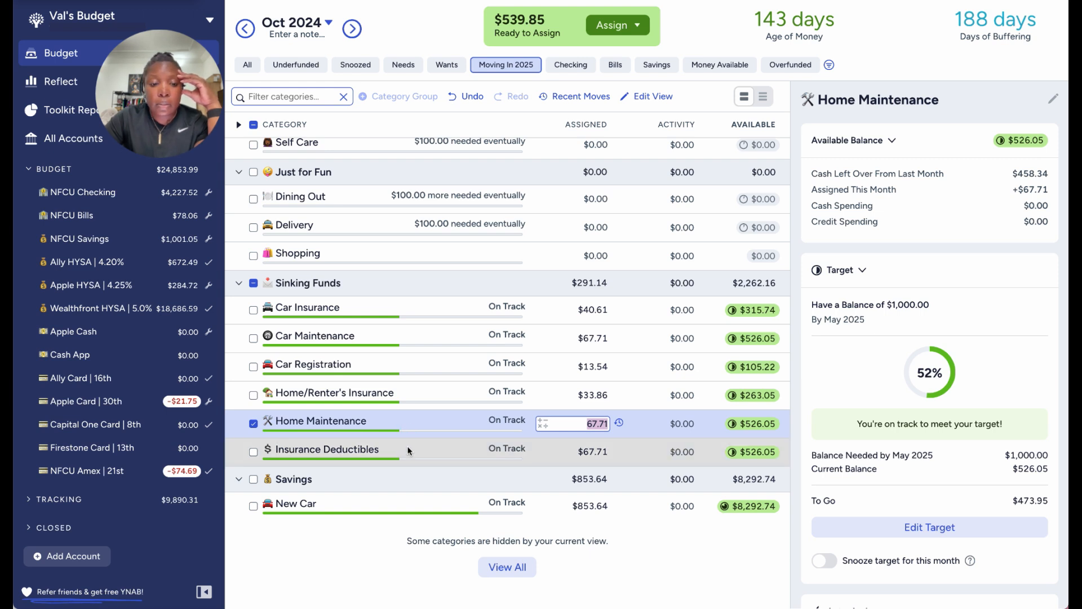
click(411, 448)
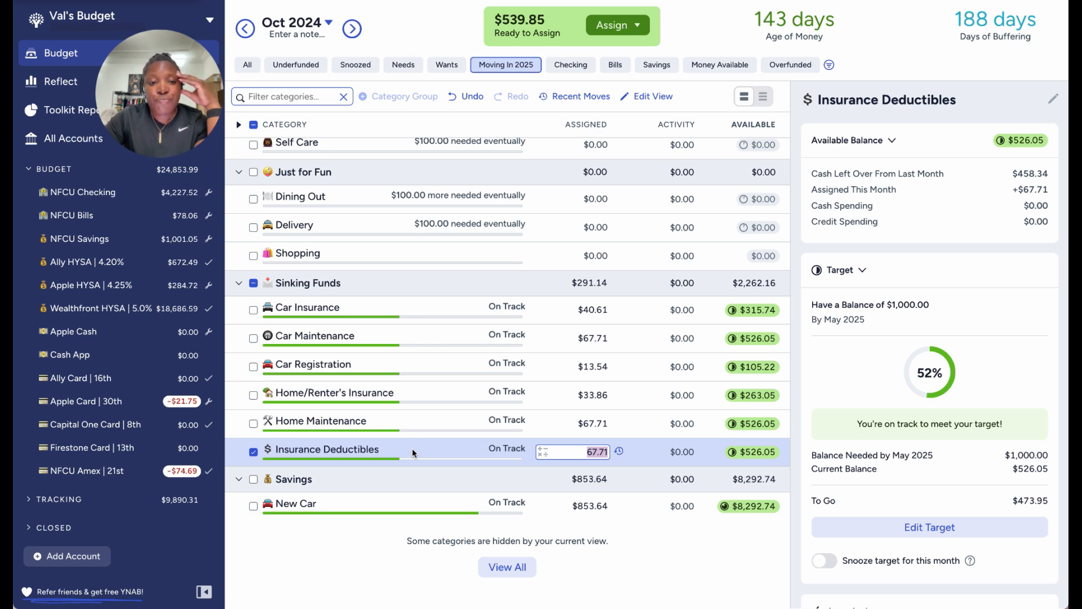
scroll(412, 448, up, 3)
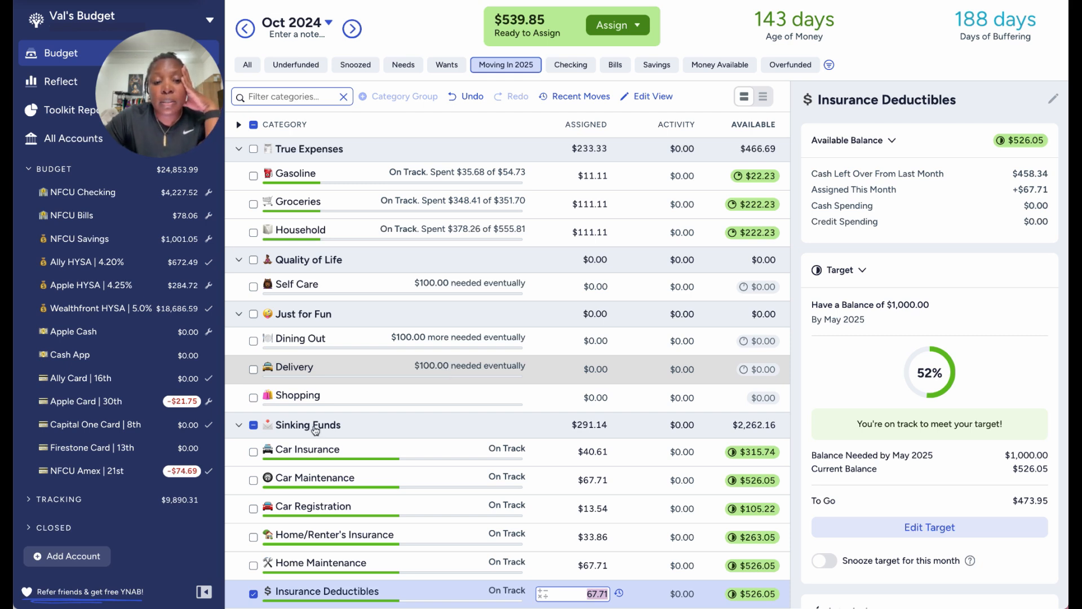
click(253, 593)
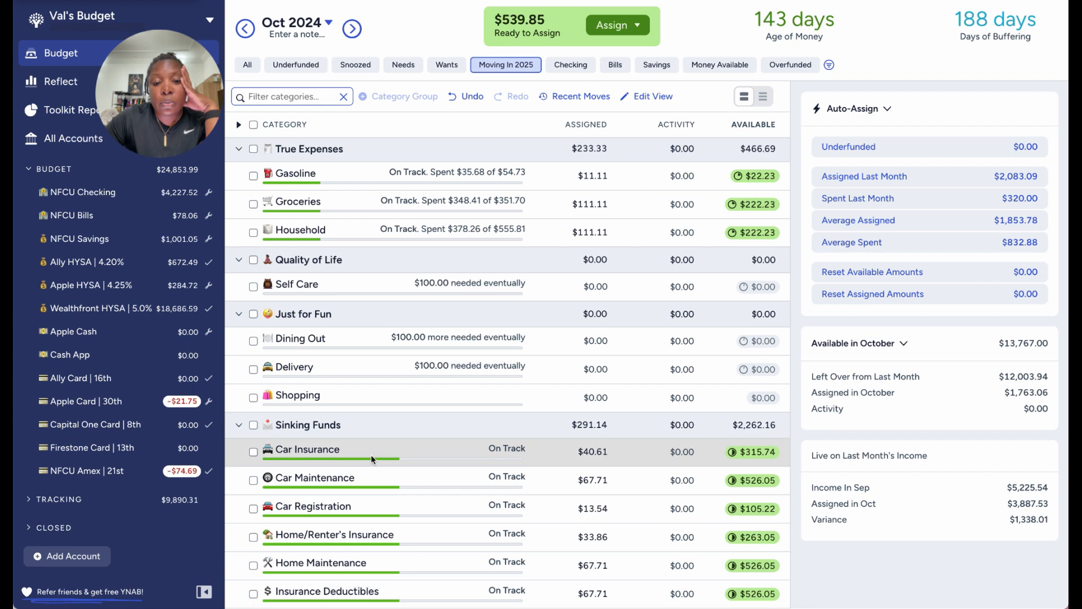
Inspect the Household, Groceries and Gasoline targets under True Expenses, and deselect the category
scroll(371, 457, down, 2)
scroll(371, 454, up, 3)
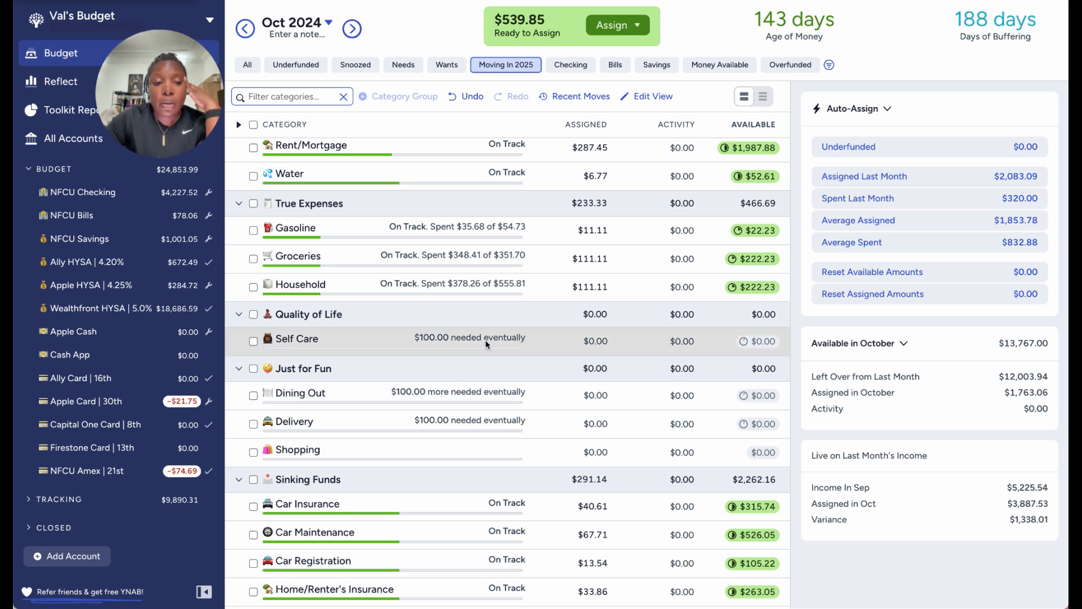
click(519, 281)
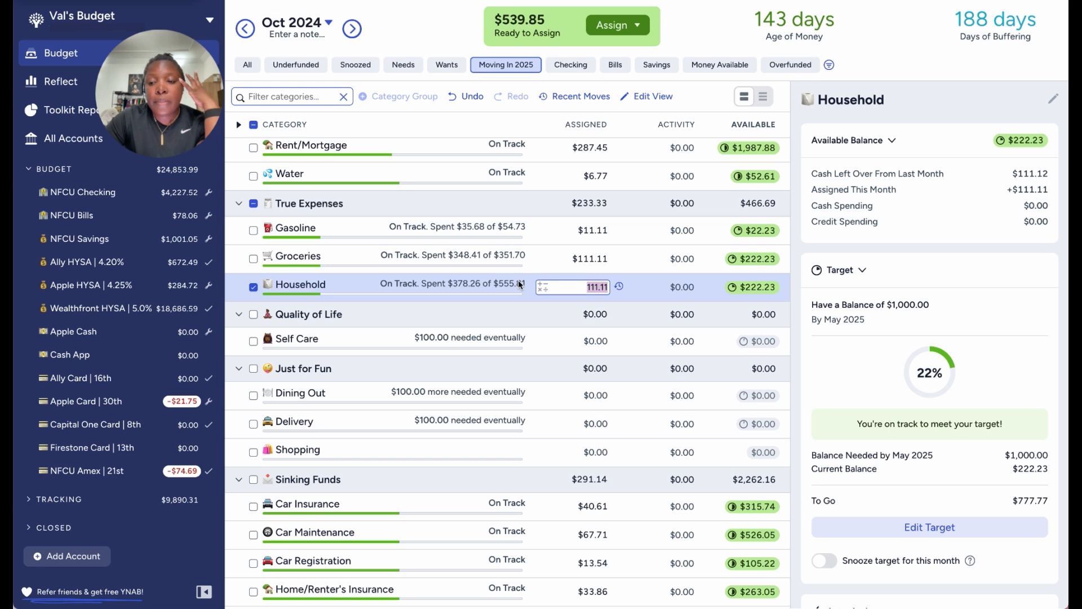
click(507, 256)
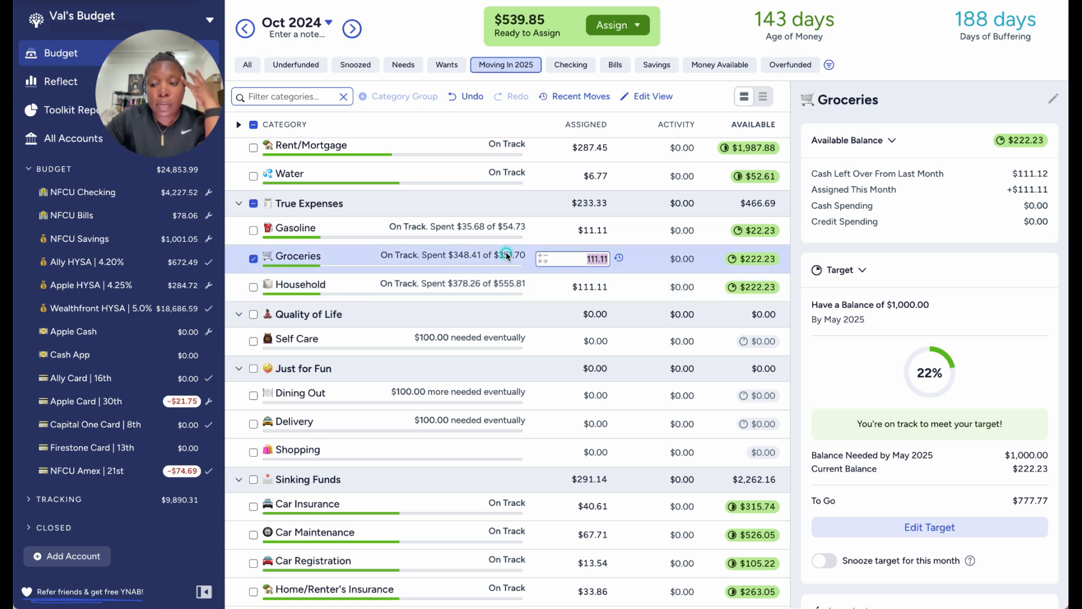
click(509, 226)
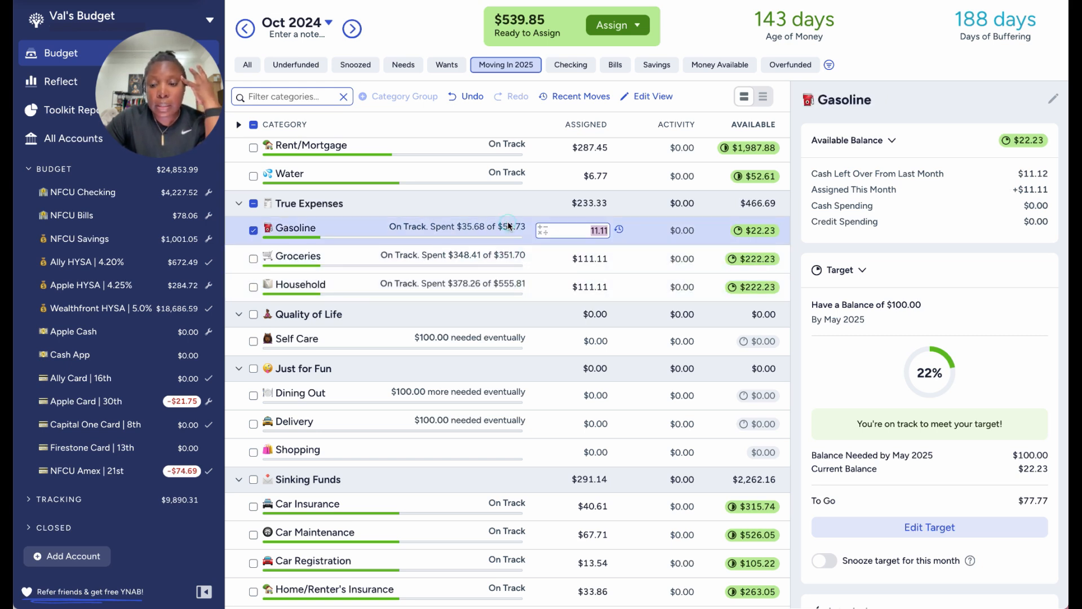
click(508, 226)
click(253, 229)
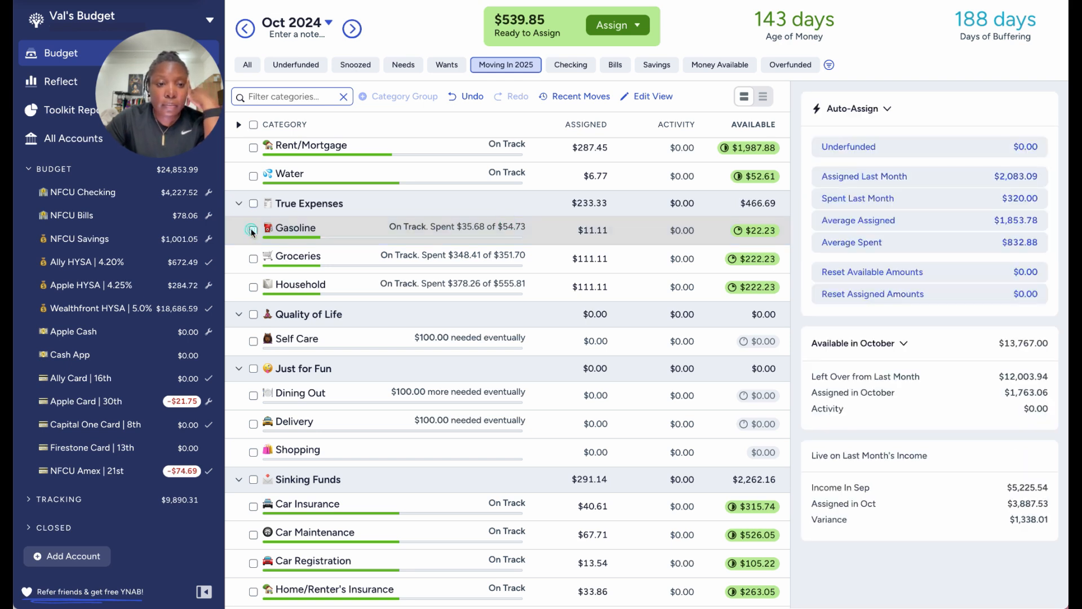
Inspect the Water and Rent/Mortgage targets under Monthly Bills, and deselect the category
scroll(370, 225, up, 3)
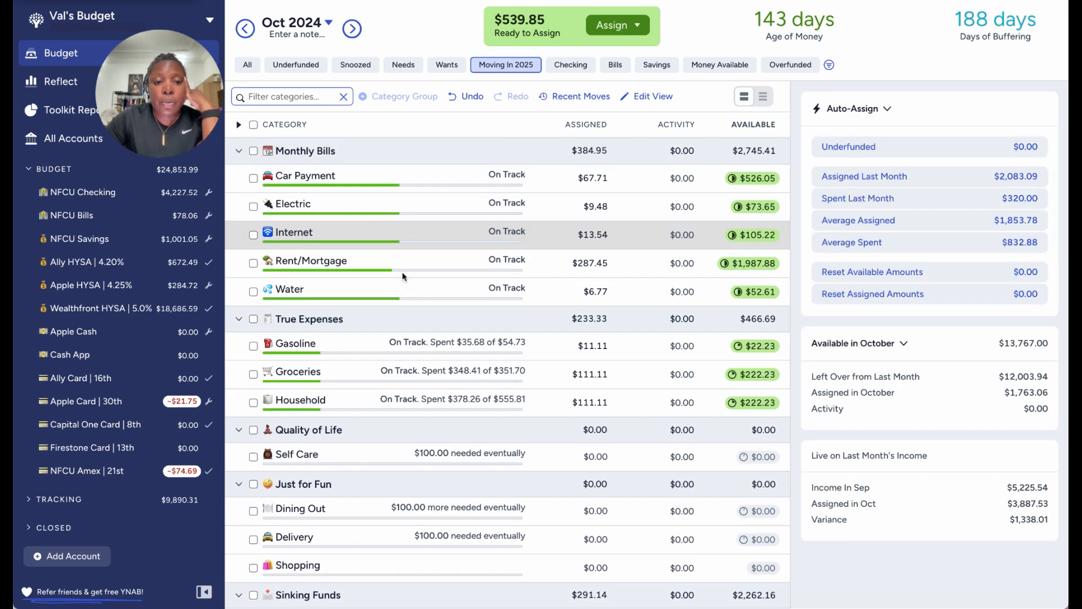
click(444, 290)
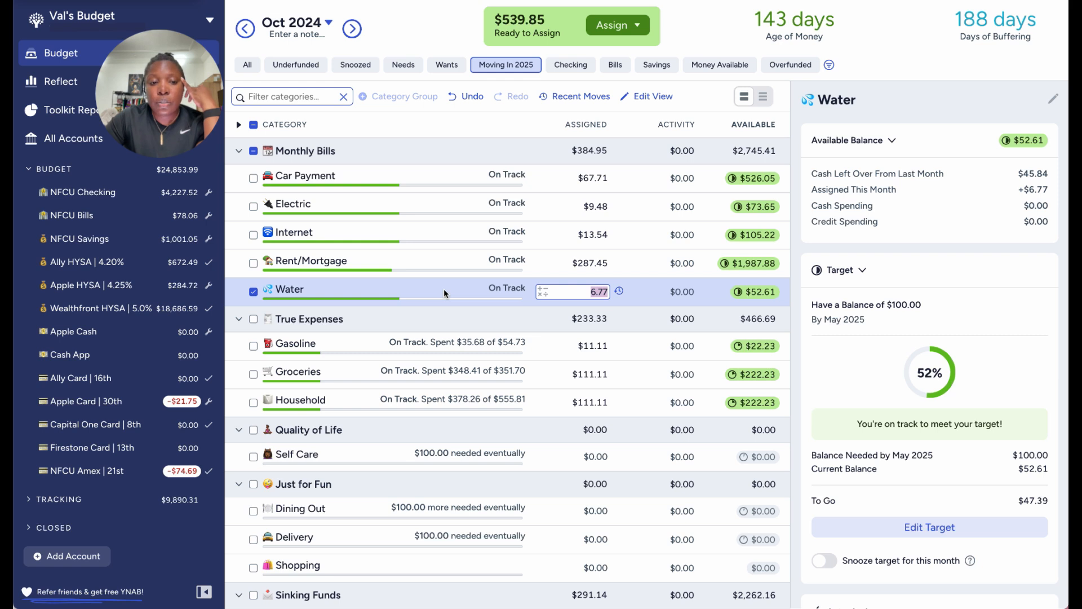
click(461, 258)
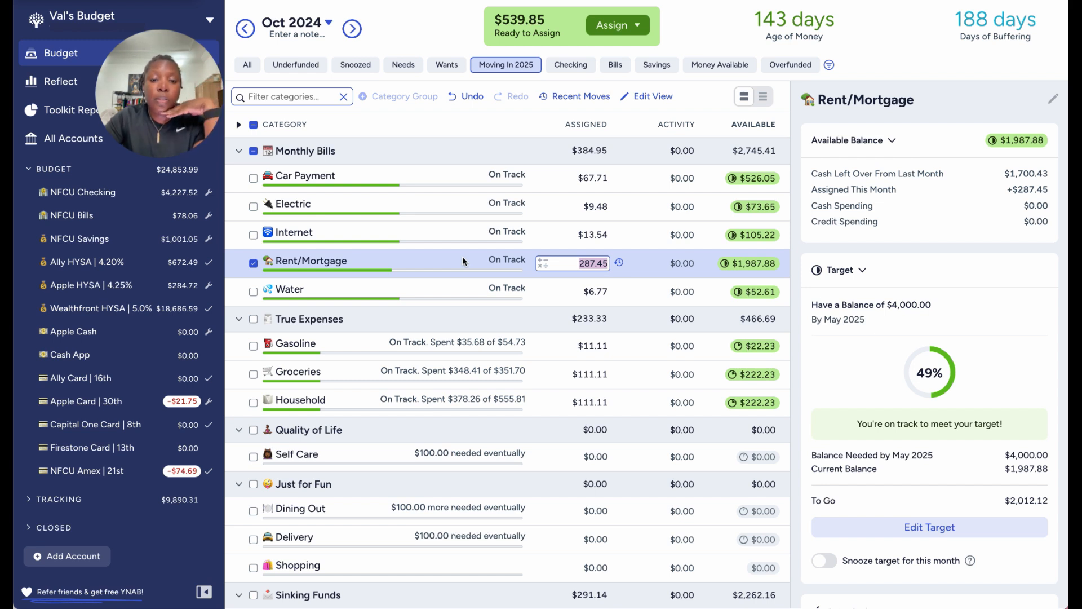
click(253, 263)
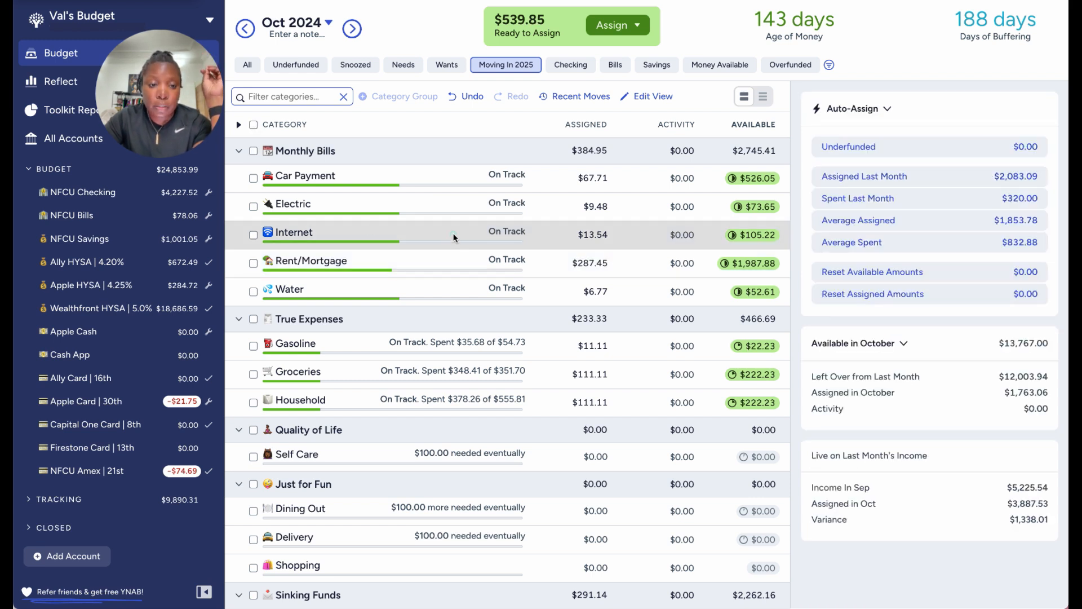
Inspect the Internet, Electric and Car Payment targets under Monthly Bills, leaving none selected
click(455, 238)
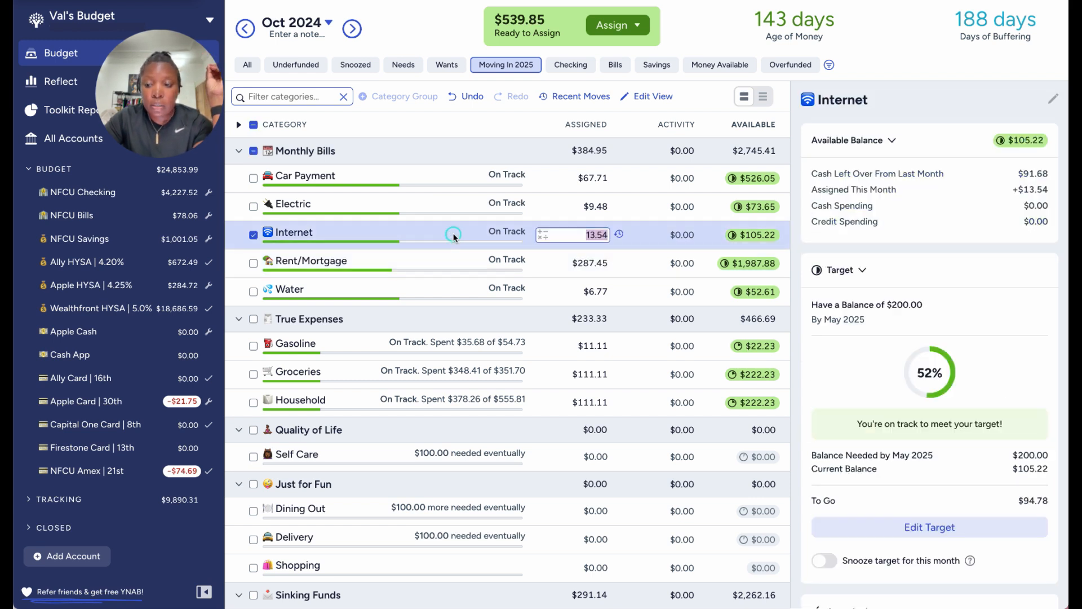
click(461, 203)
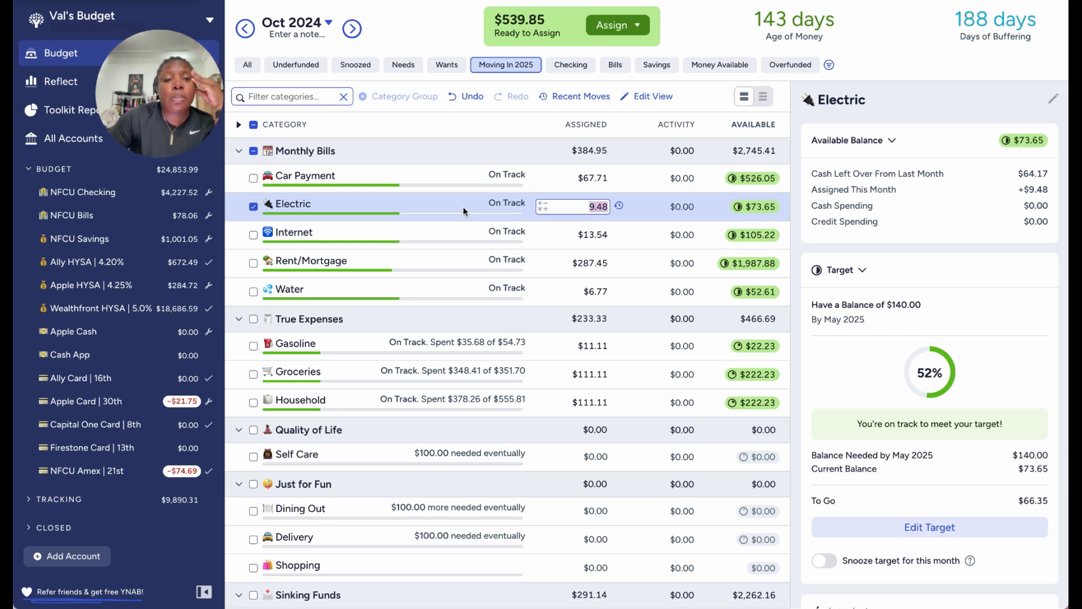
click(257, 208)
click(482, 177)
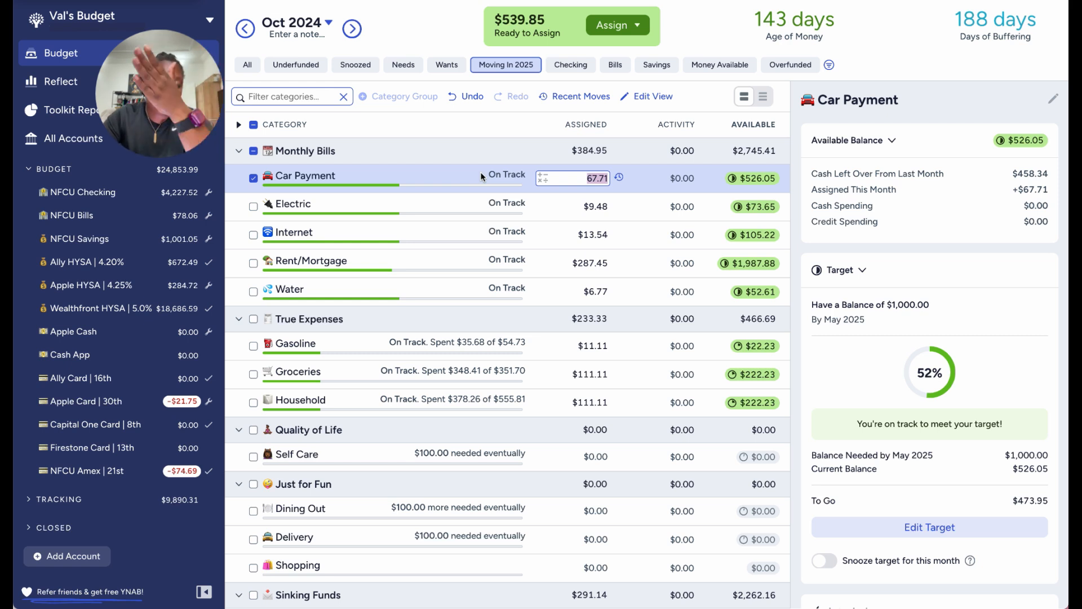
click(254, 178)
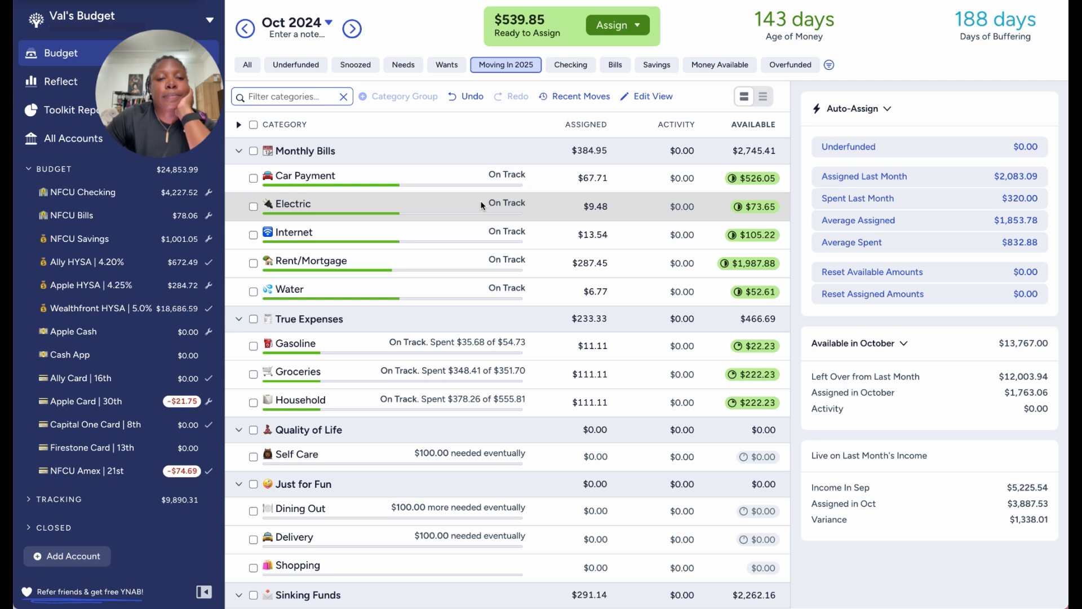
Review the amounts available in the Moving In 2025 categories down to New Car and back up
scroll(482, 206, down, 1)
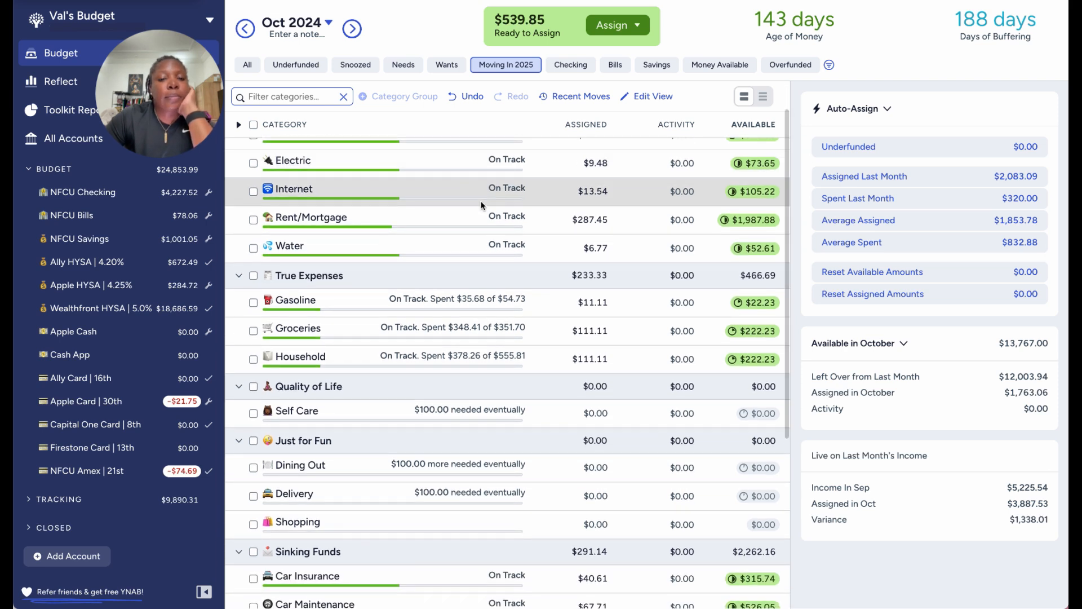
scroll(481, 206, down, 1)
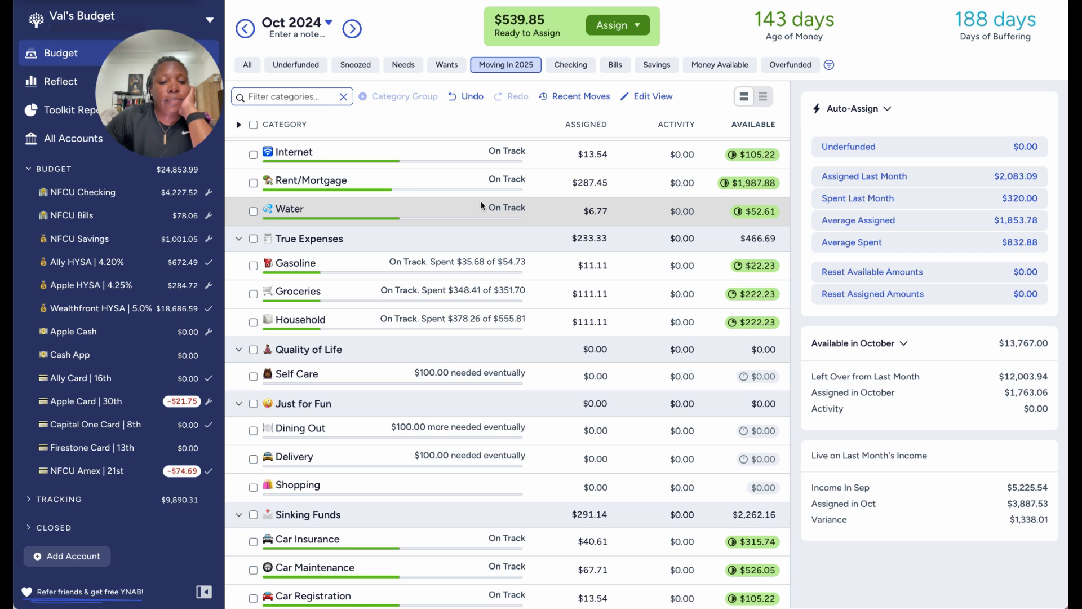
scroll(482, 206, down, 2)
scroll(482, 205, down, 3)
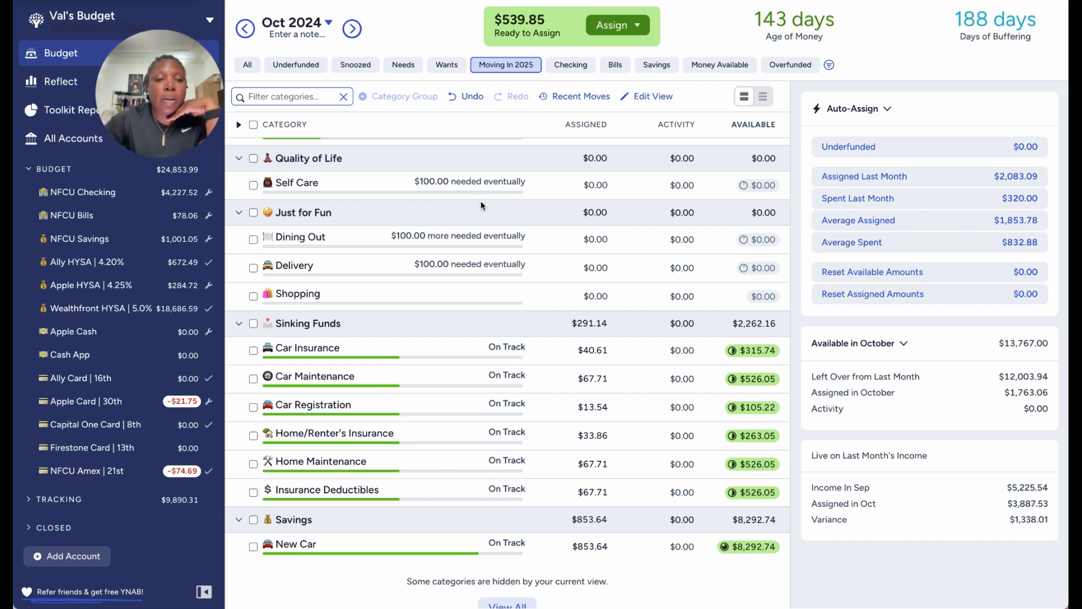
scroll(482, 205, up, 3)
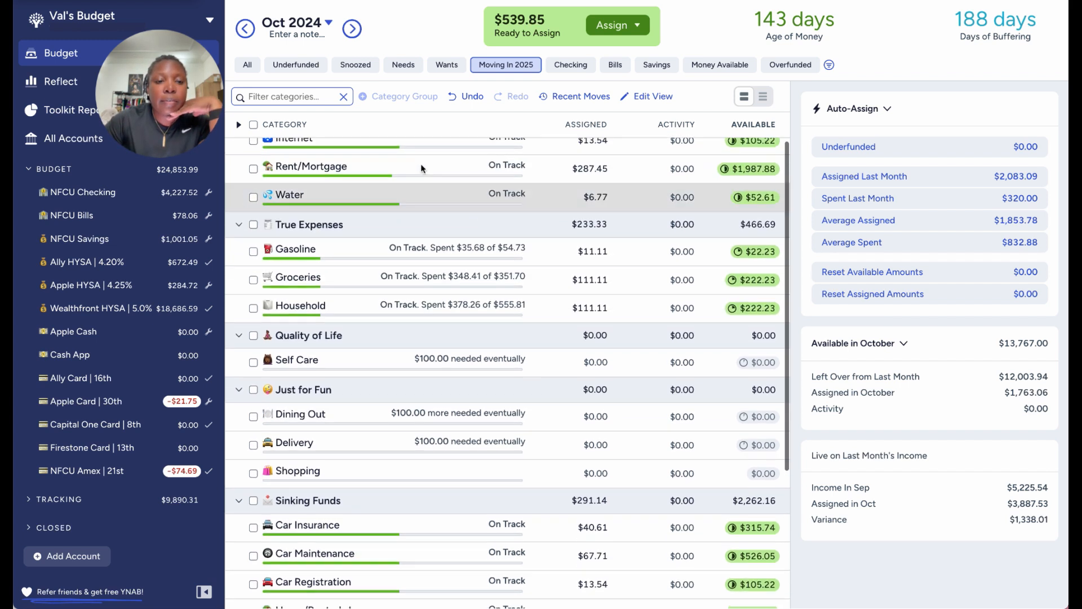
Show all budget categories and examine the True Expenses group around Stuff I Forgot to Budget For and CC Interest
click(246, 67)
scroll(482, 338, down, 5)
scroll(482, 338, down, 3)
click(581, 435)
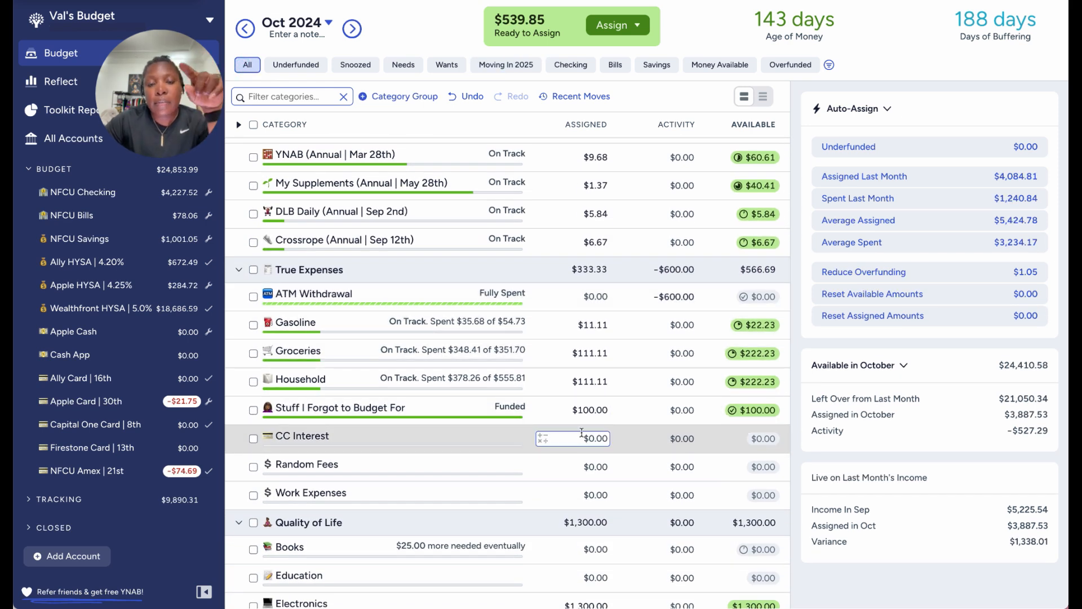
click(587, 410)
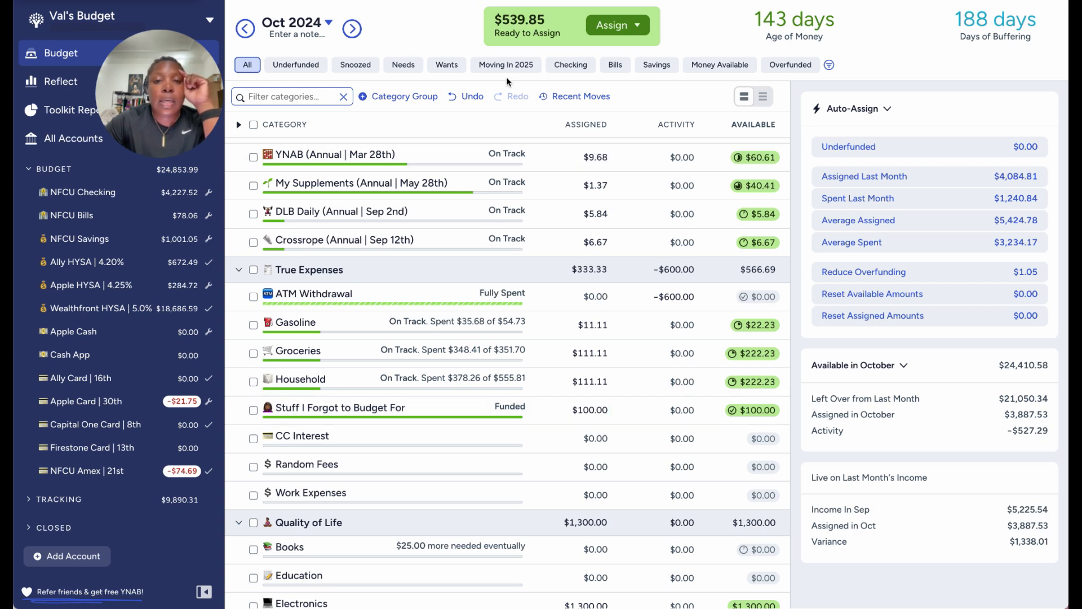
Filter the budget back to Moving In 2025, inspect the Internet target under Monthly Bills, and deselect it
click(518, 66)
click(549, 199)
scroll(543, 208, up, 3)
click(540, 213)
scroll(539, 213, up, 3)
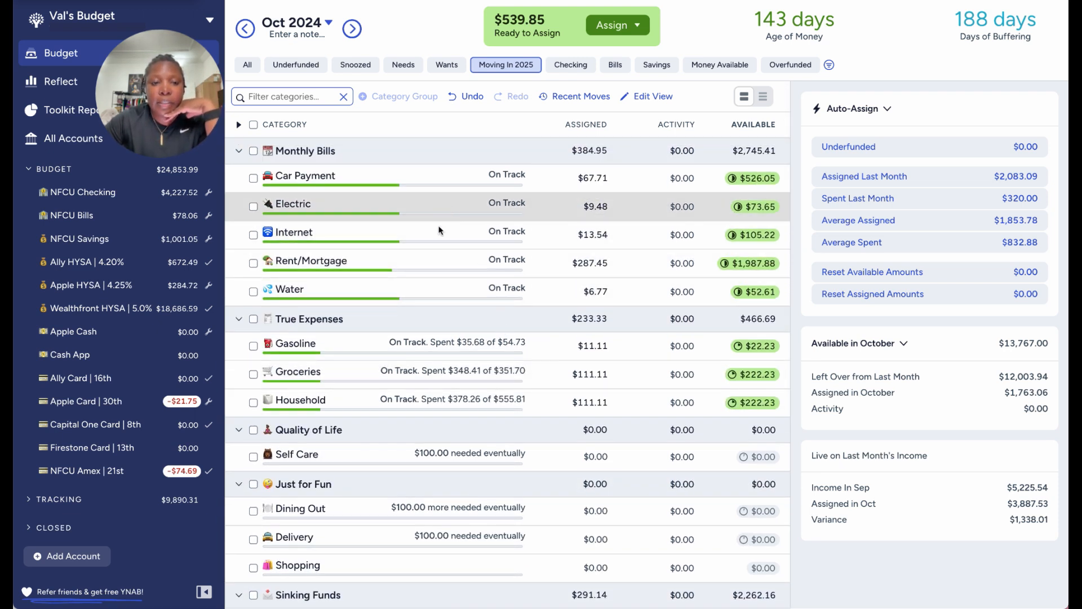
click(513, 232)
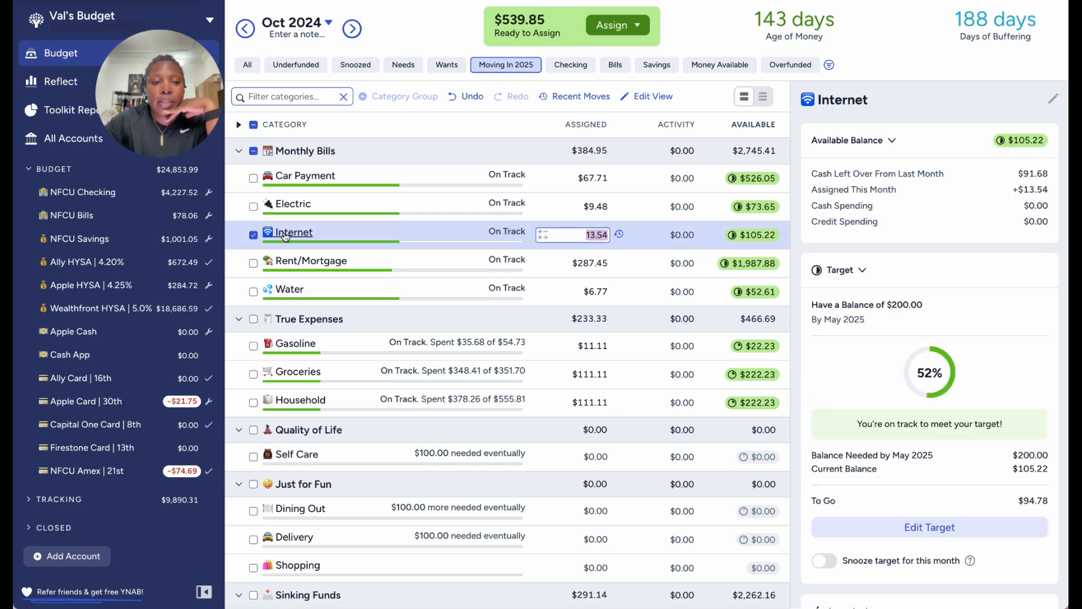
click(253, 235)
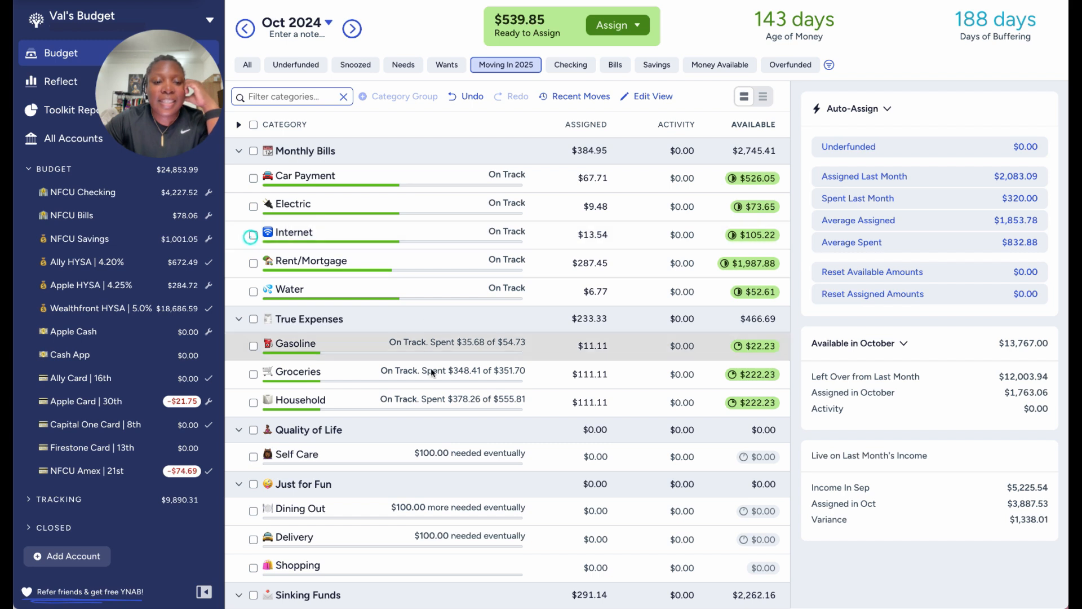
Review the Moving In 2025 categories from Quality of Life and Just for Fun through Sinking Funds and Savings
scroll(432, 372, down, 2)
scroll(522, 413, down, 1)
scroll(521, 414, down, 3)
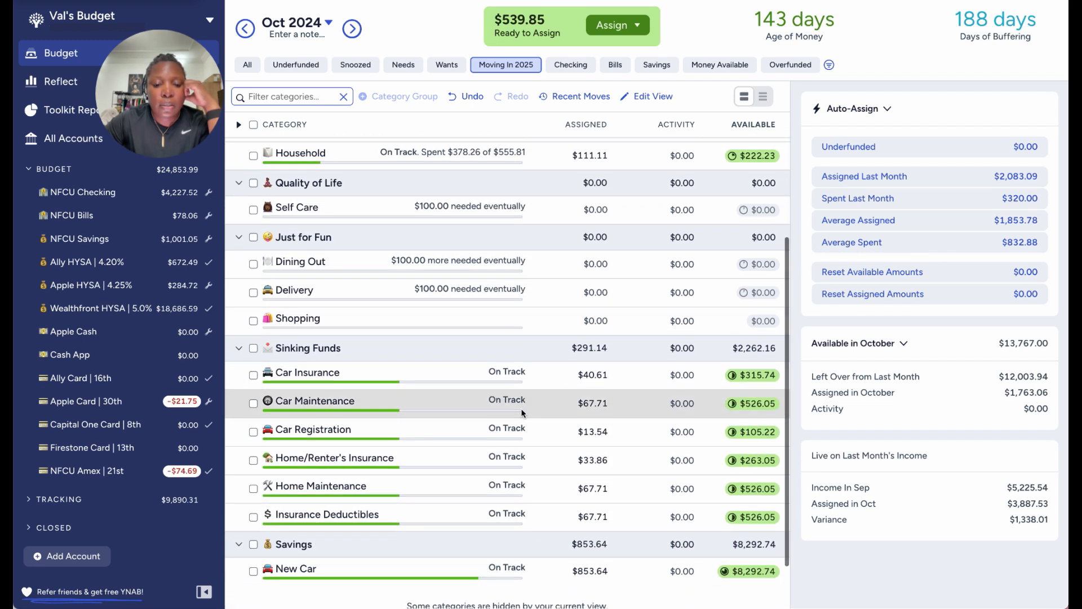
scroll(522, 413, down, 1)
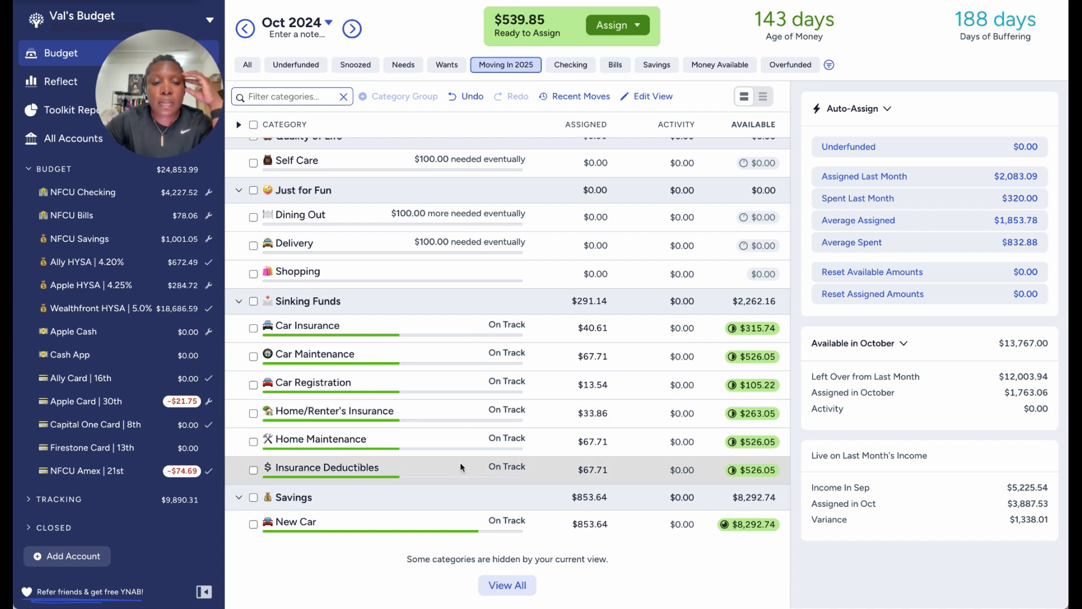
click(581, 246)
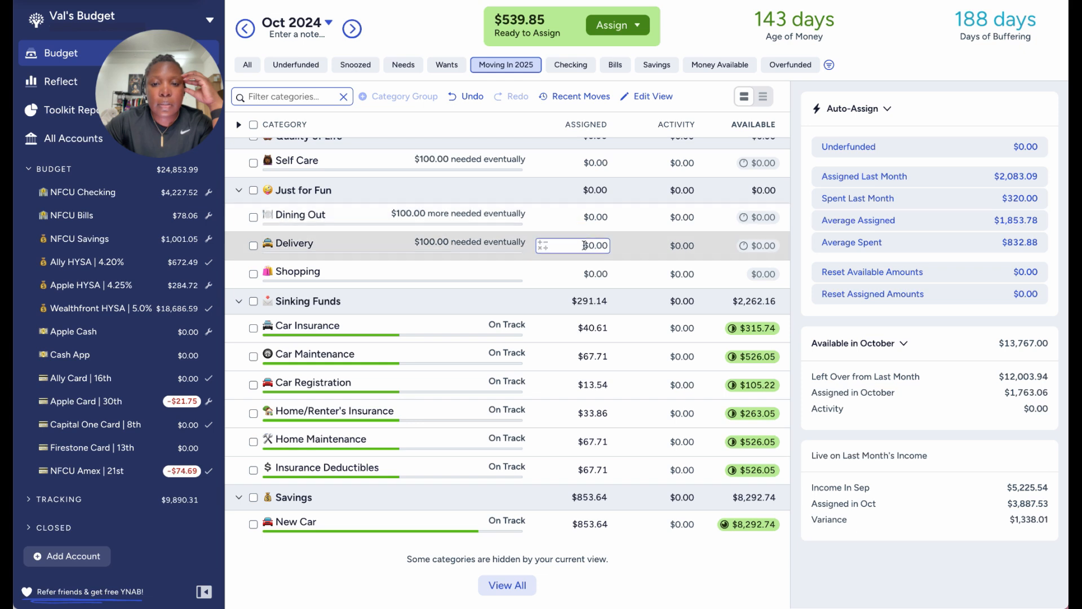
text(1)
key(BackSpace)
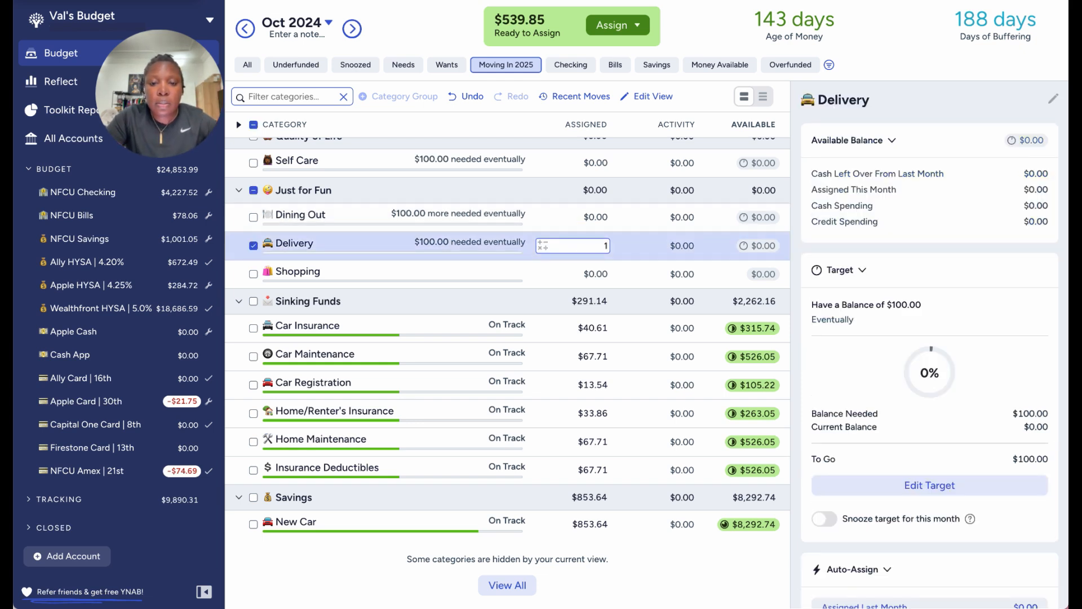
click(523, 326)
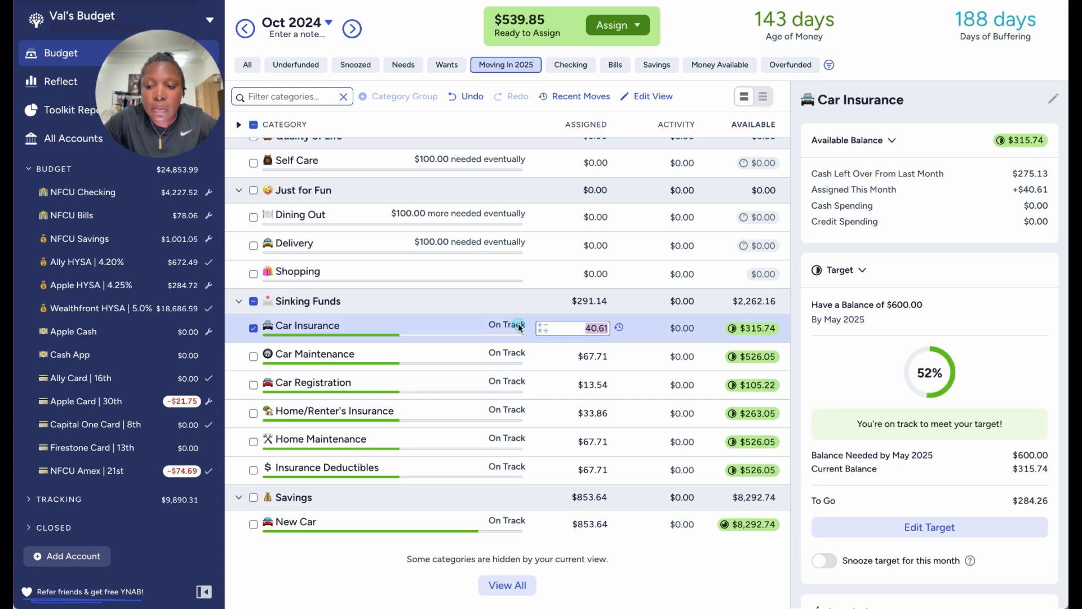
click(515, 354)
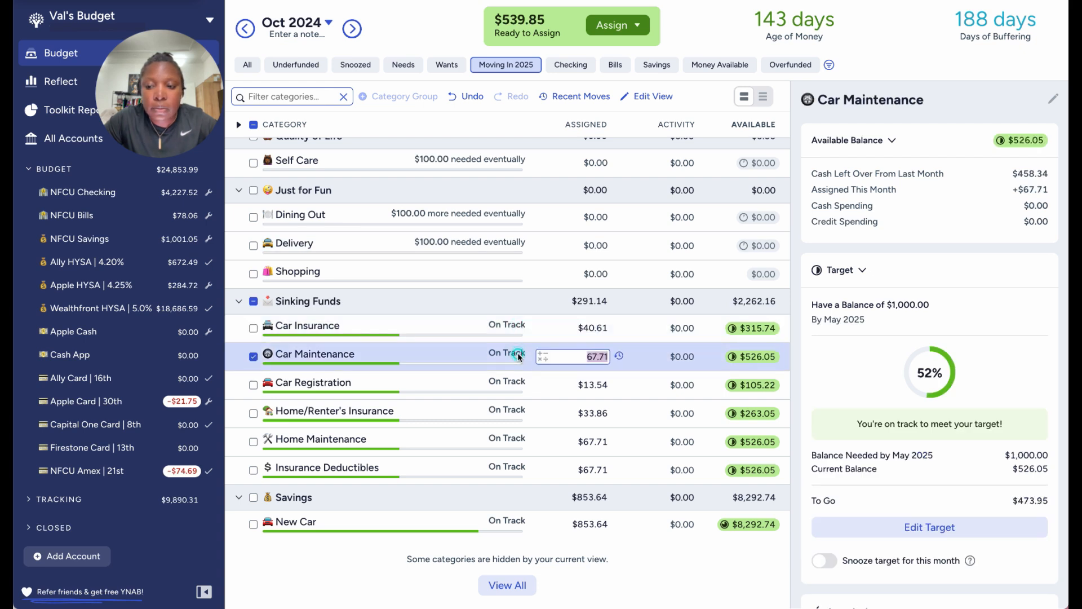
Assign $100 each to Dining Out, Delivery and Self Care for October, and deselect the category
click(569, 211)
text(00)
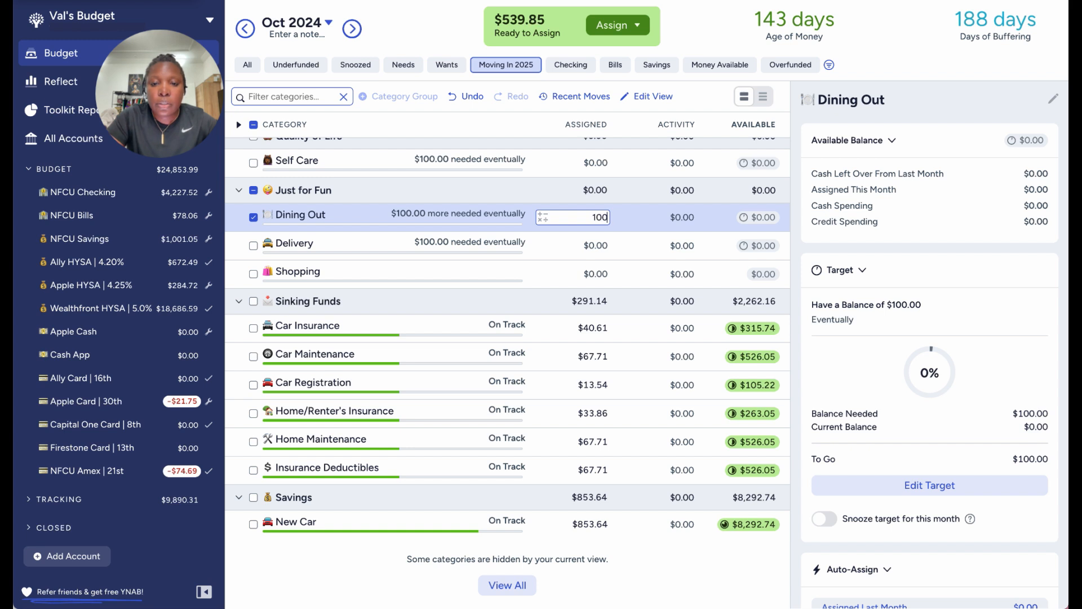
click(570, 241)
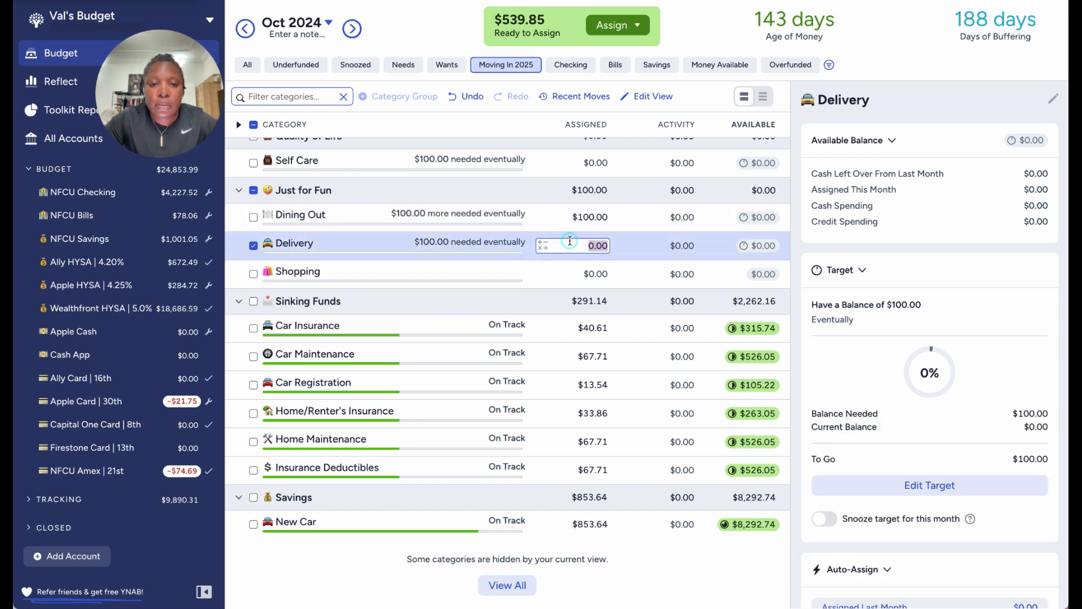
text(100)
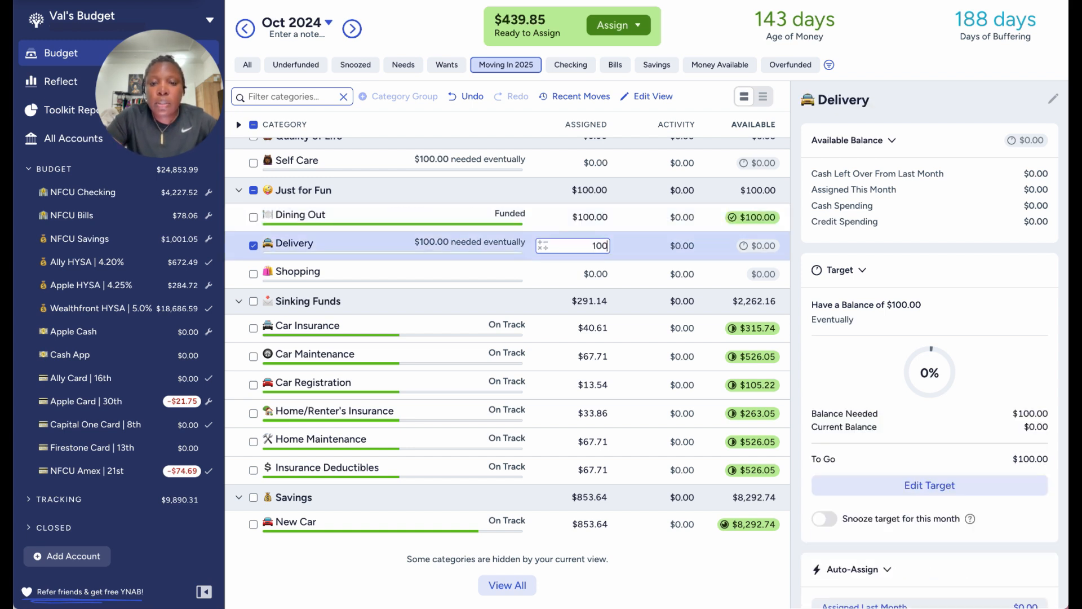
click(564, 162)
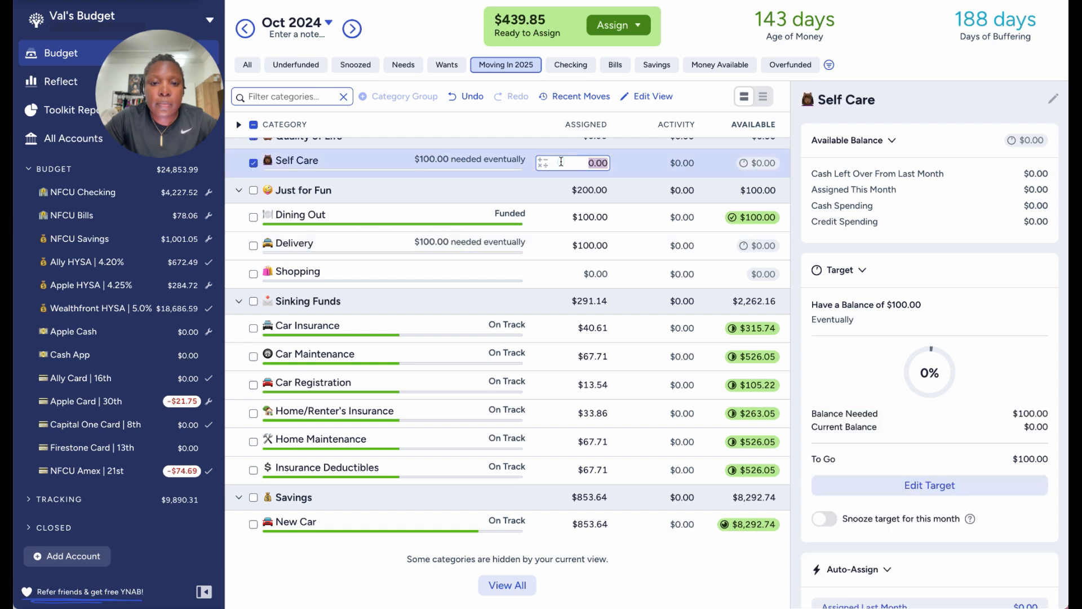
text(100)
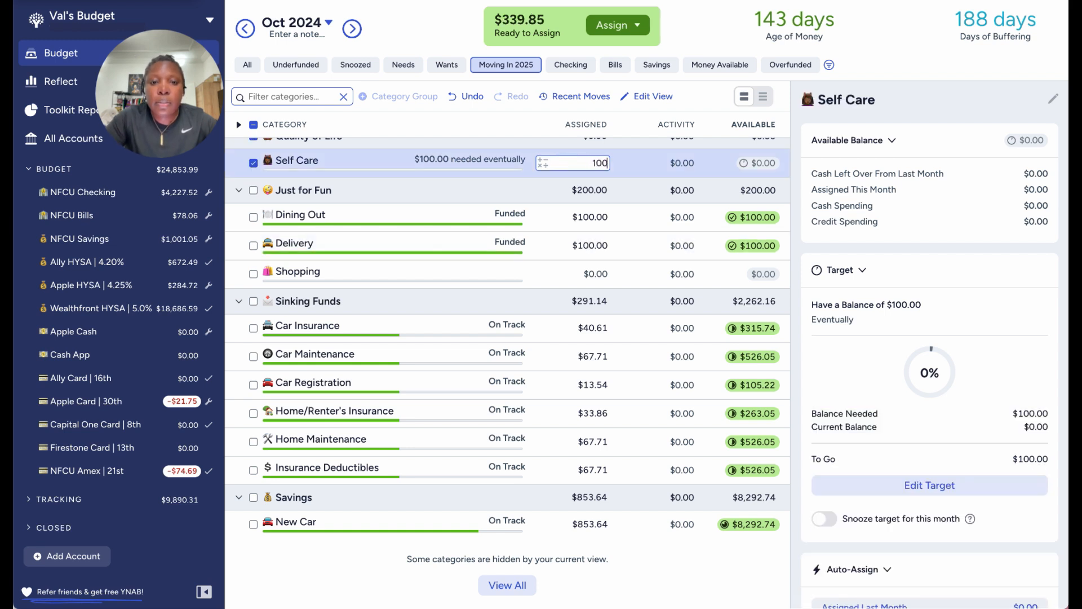
click(253, 163)
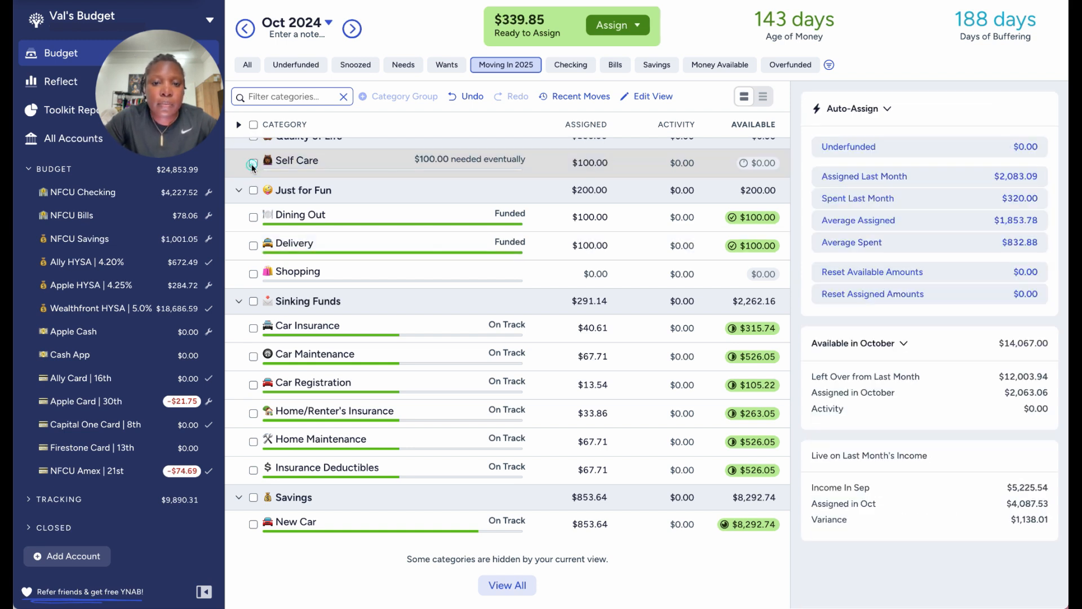
Set Gasoline's October assignment under True Expenses to 100-22.23
scroll(441, 236, up, 2)
scroll(441, 235, up, 4)
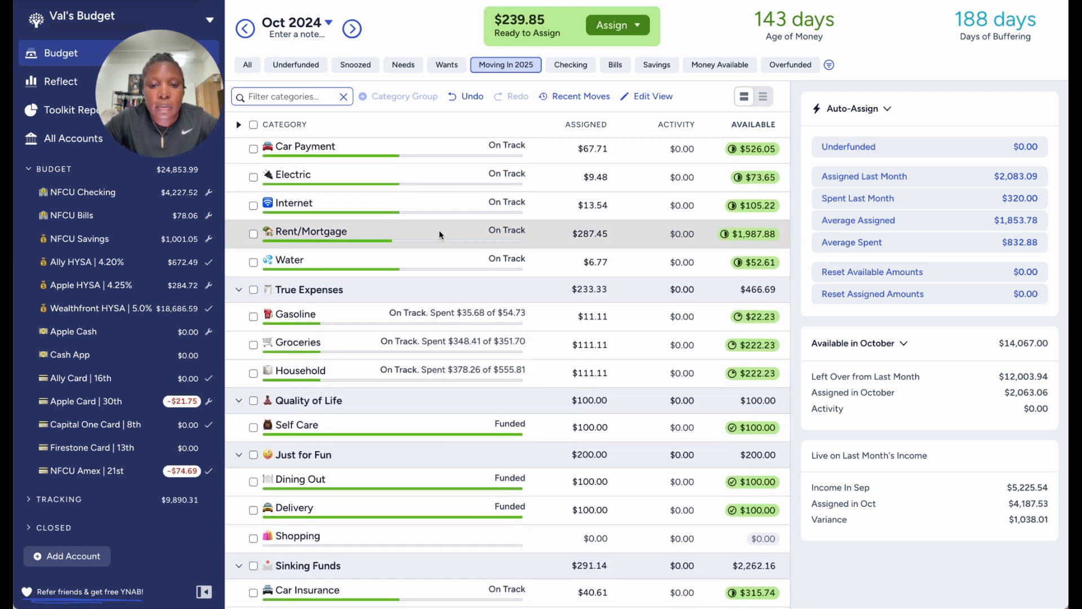
click(466, 314)
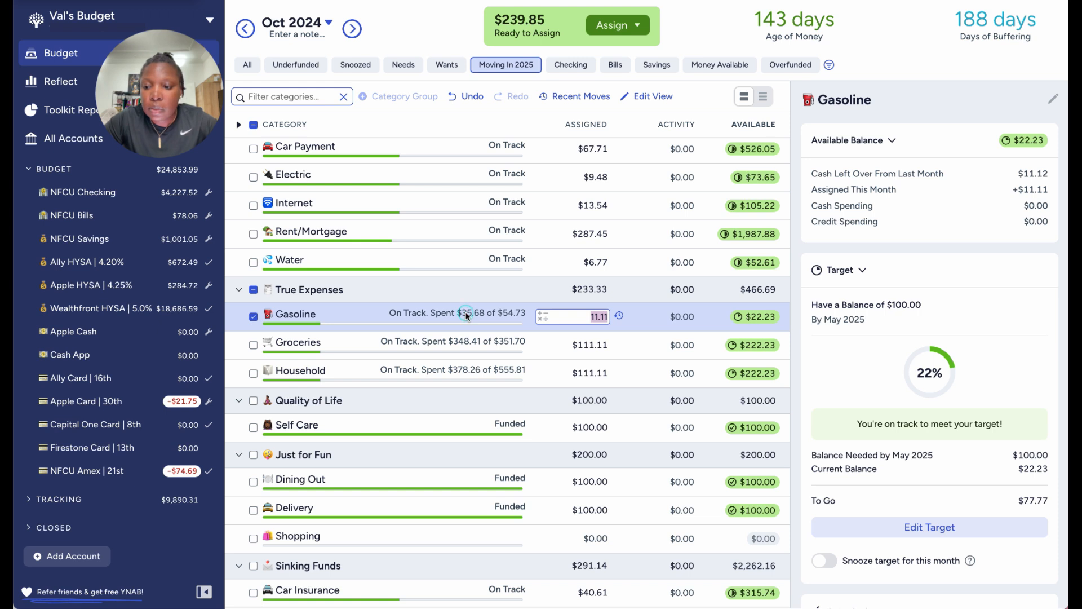
click(607, 316)
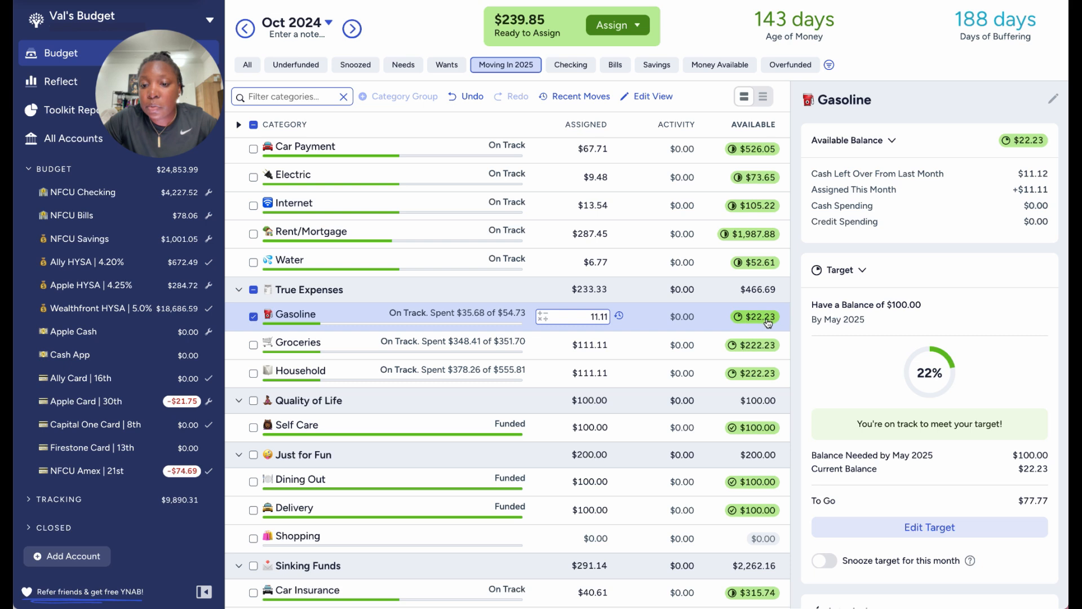
double_click(593, 314)
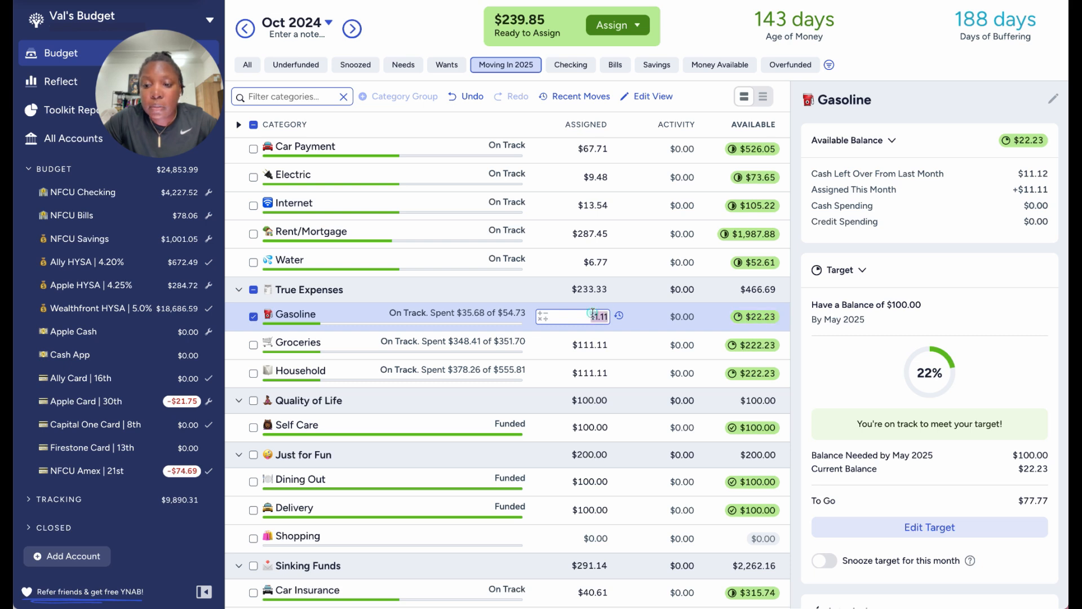
text(100)
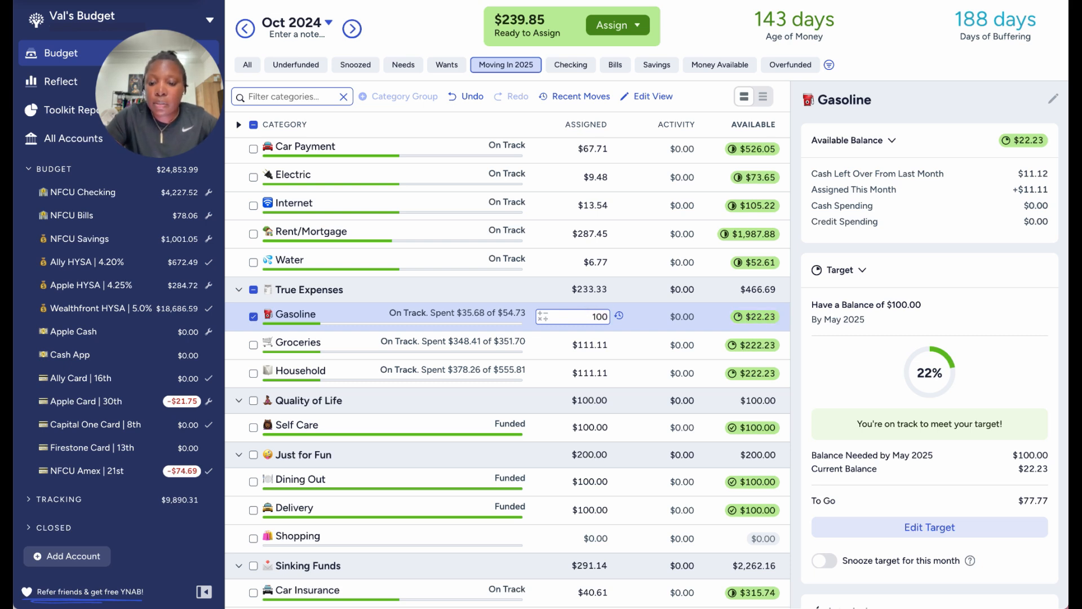
text(-22.23)
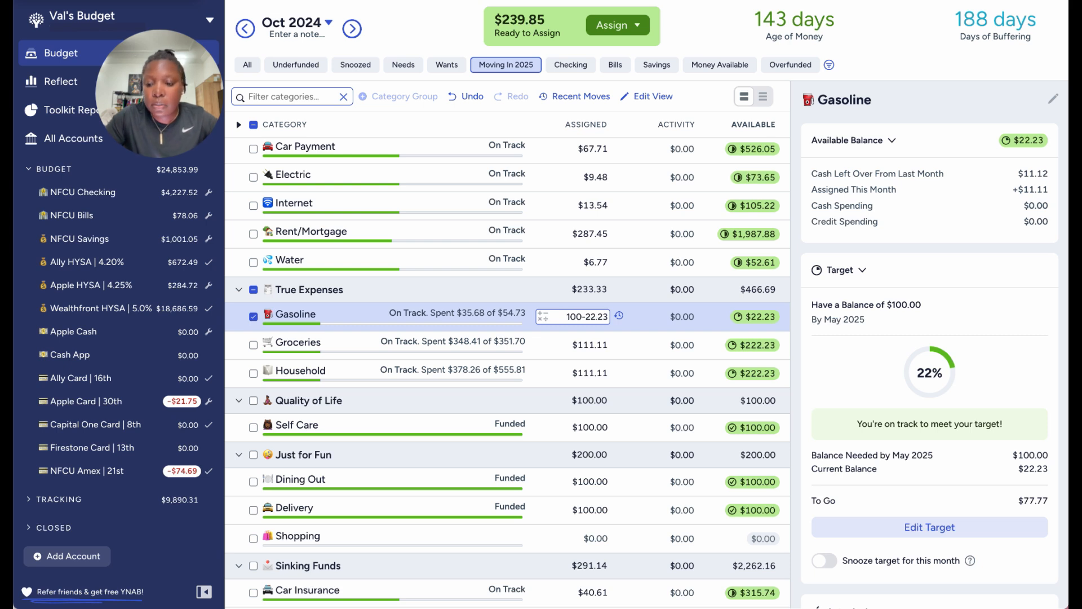
key(Return)
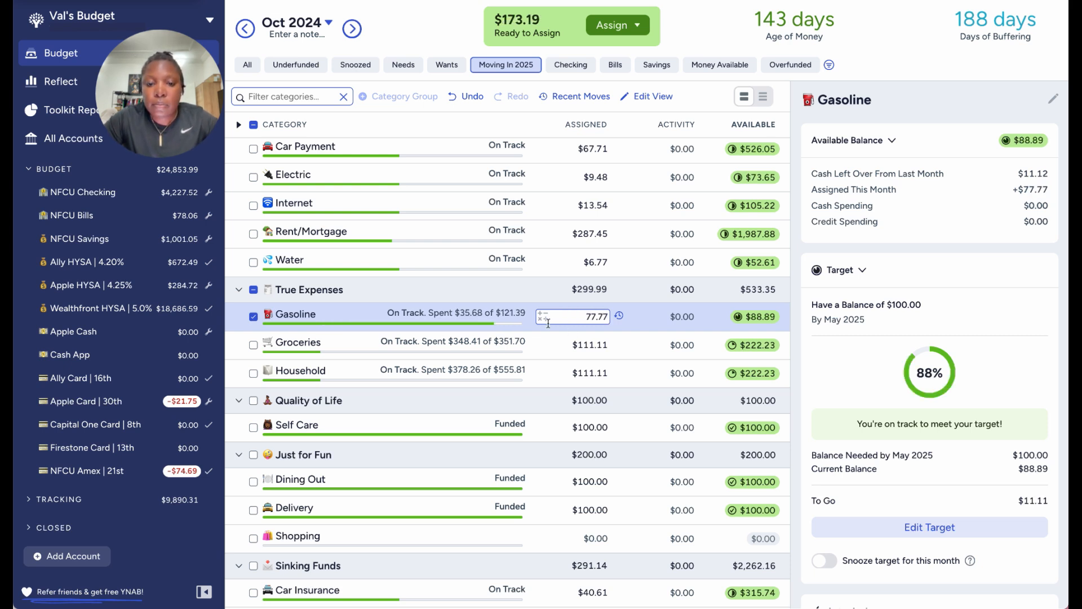
Deselect Gasoline, then undo and redo its October assignment
click(526, 315)
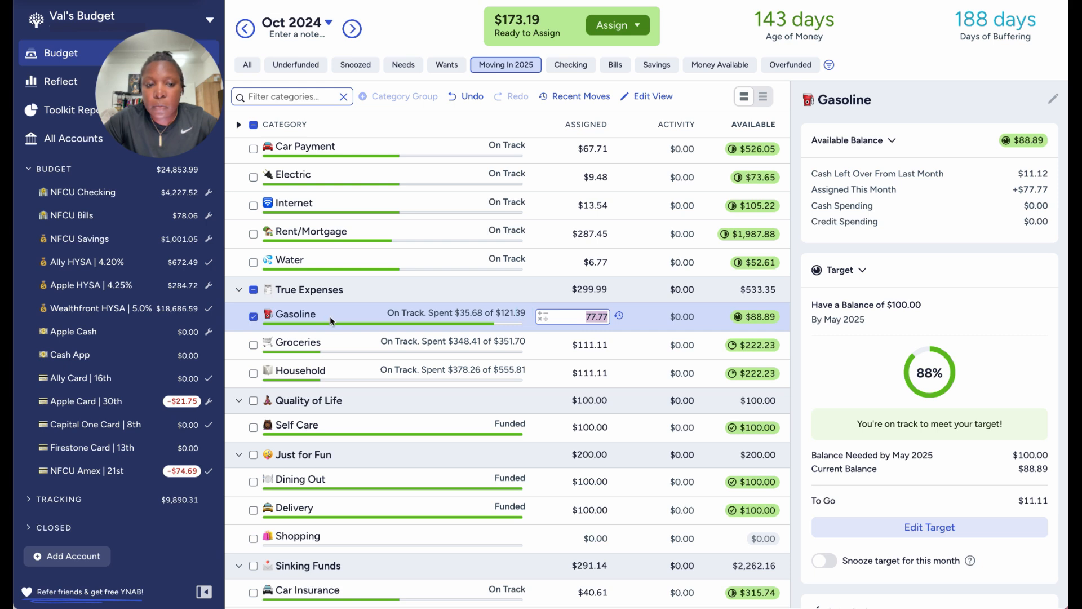
click(253, 316)
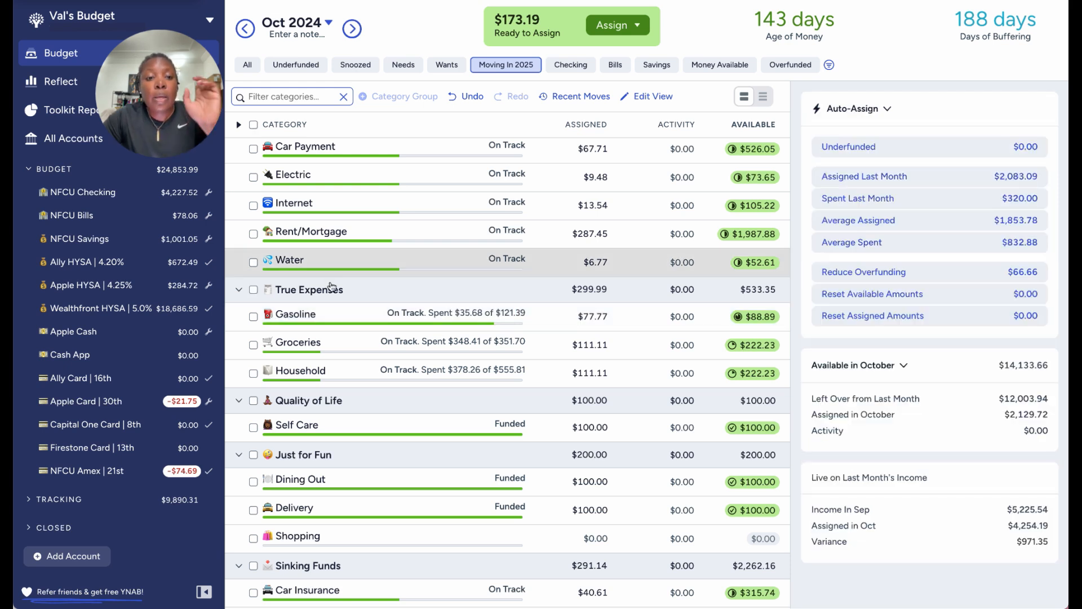
click(471, 97)
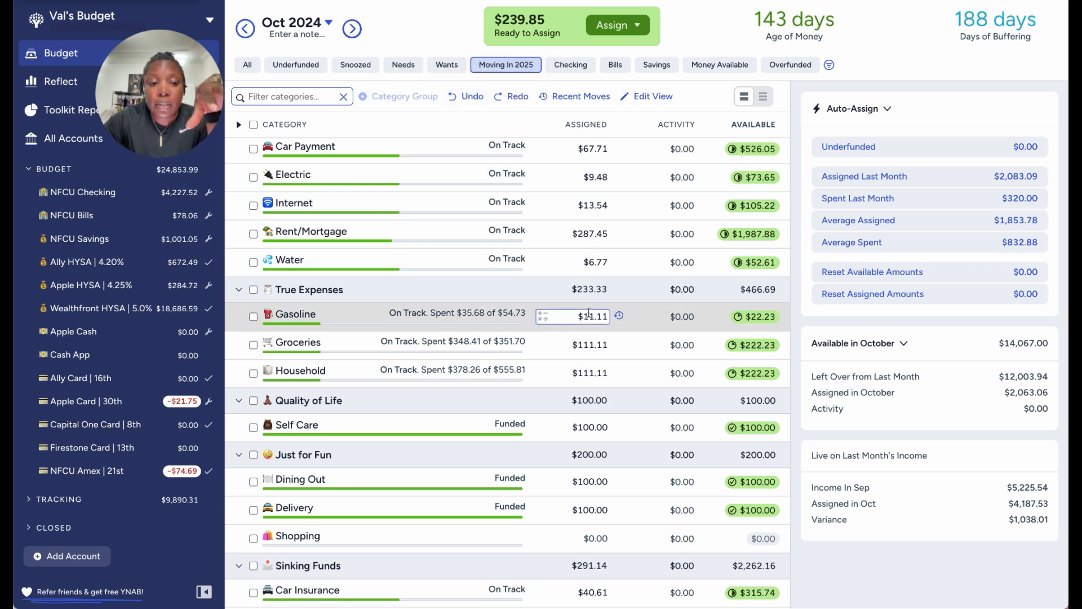
click(512, 96)
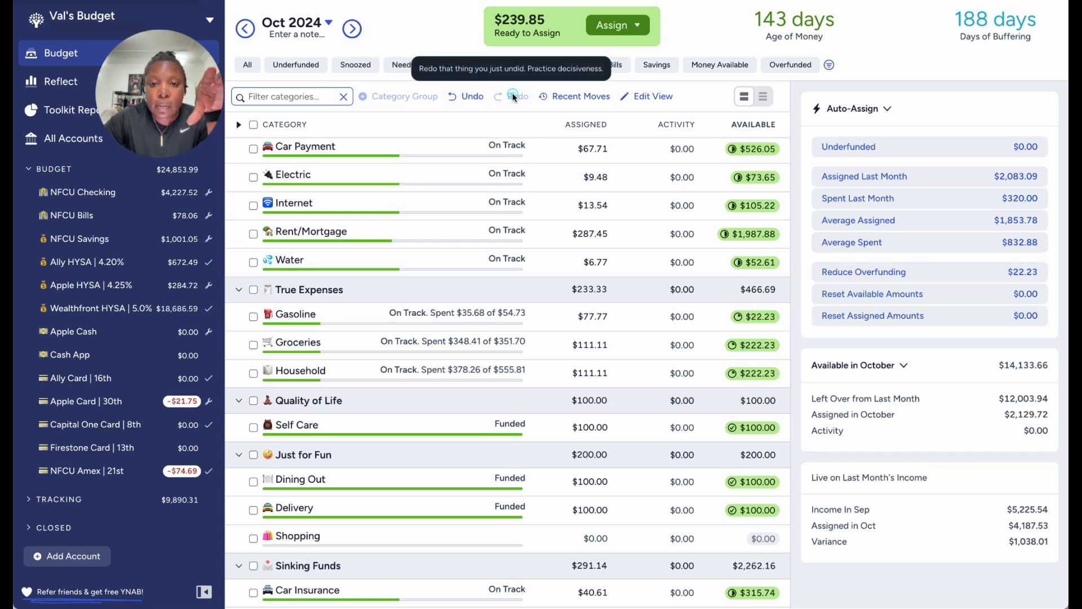
Inspect the Travel transfer to Wealthfront HYSA in NFCU Checking, cancel editing, and return to the budget
click(109, 195)
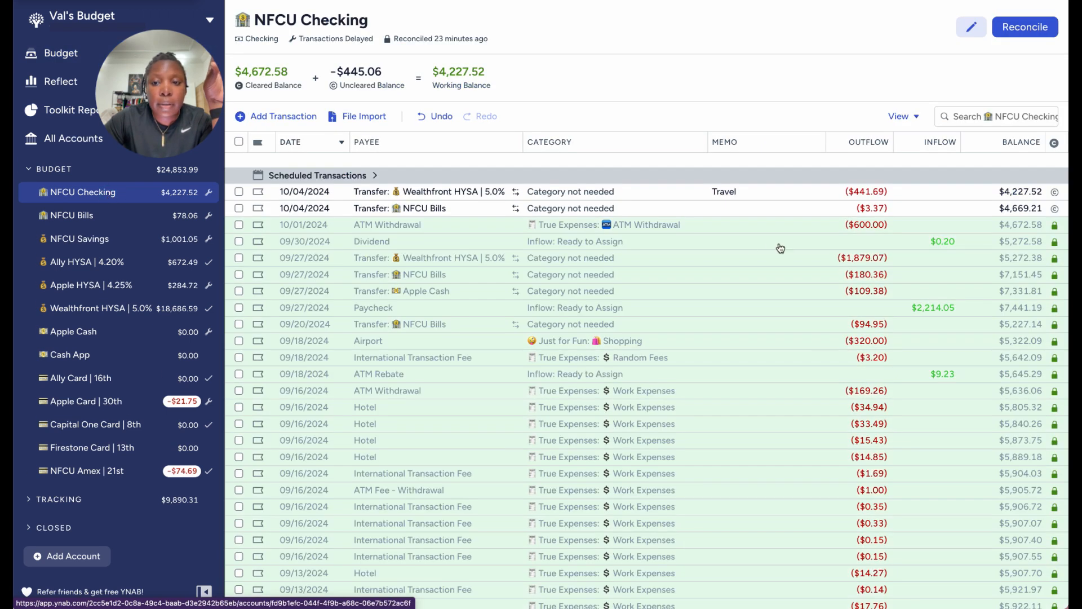
click(735, 197)
click(735, 197)
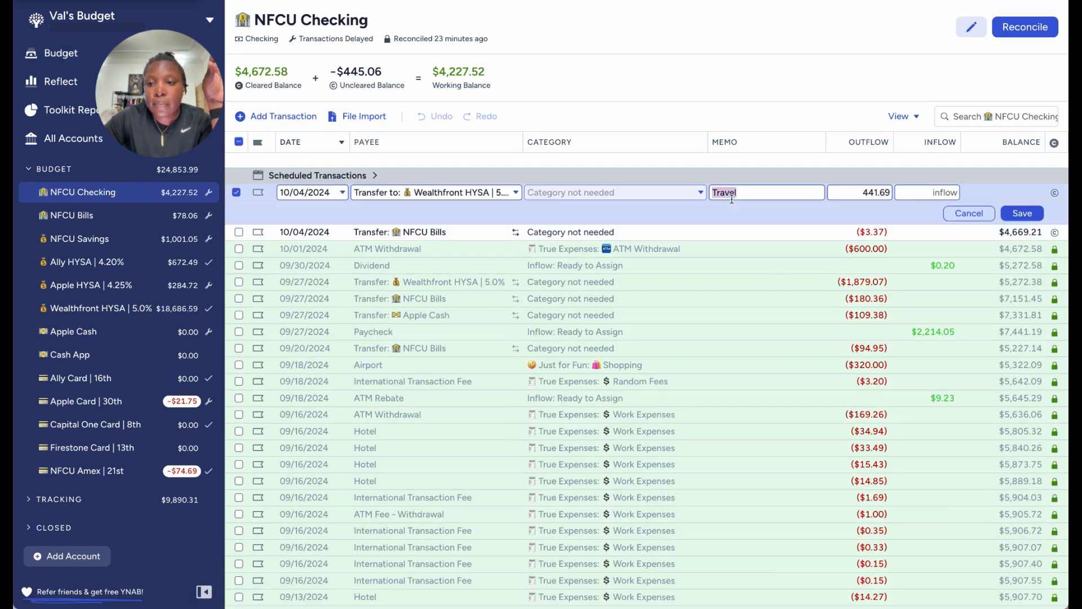
click(867, 193)
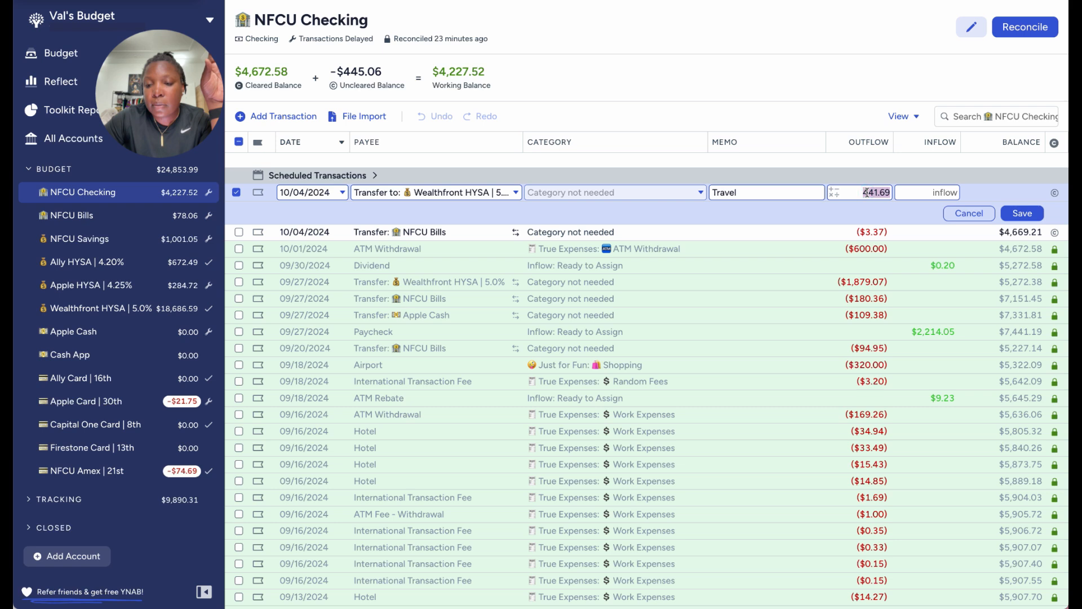
click(236, 192)
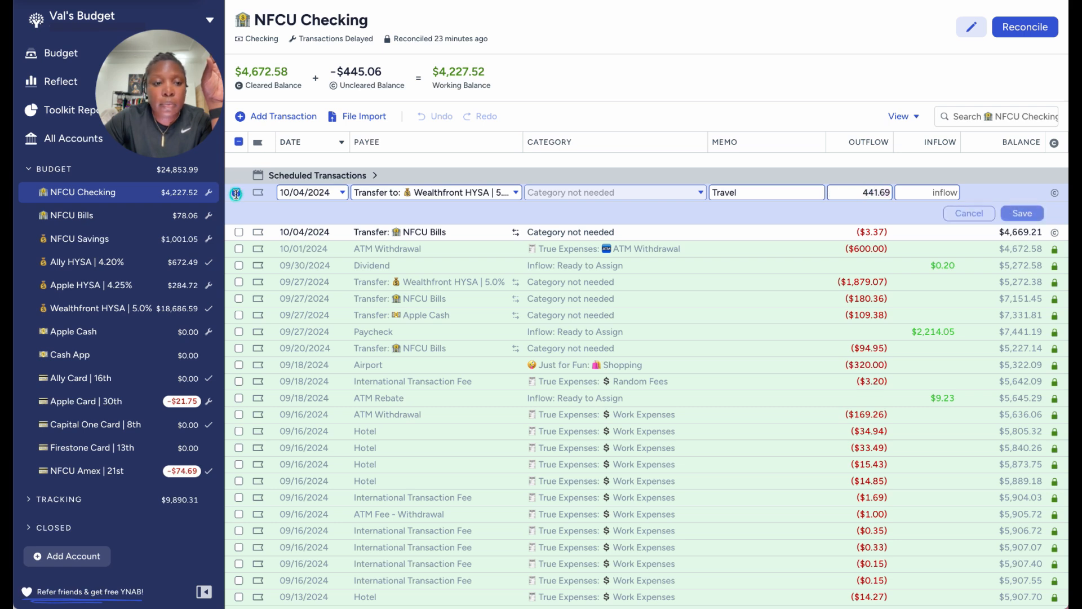
click(966, 215)
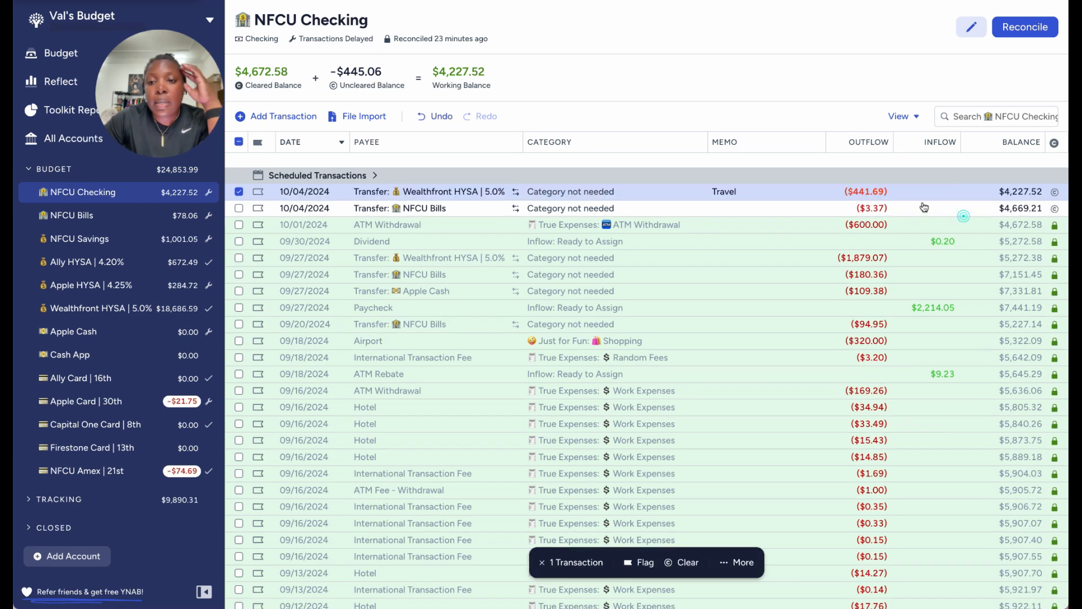
click(53, 53)
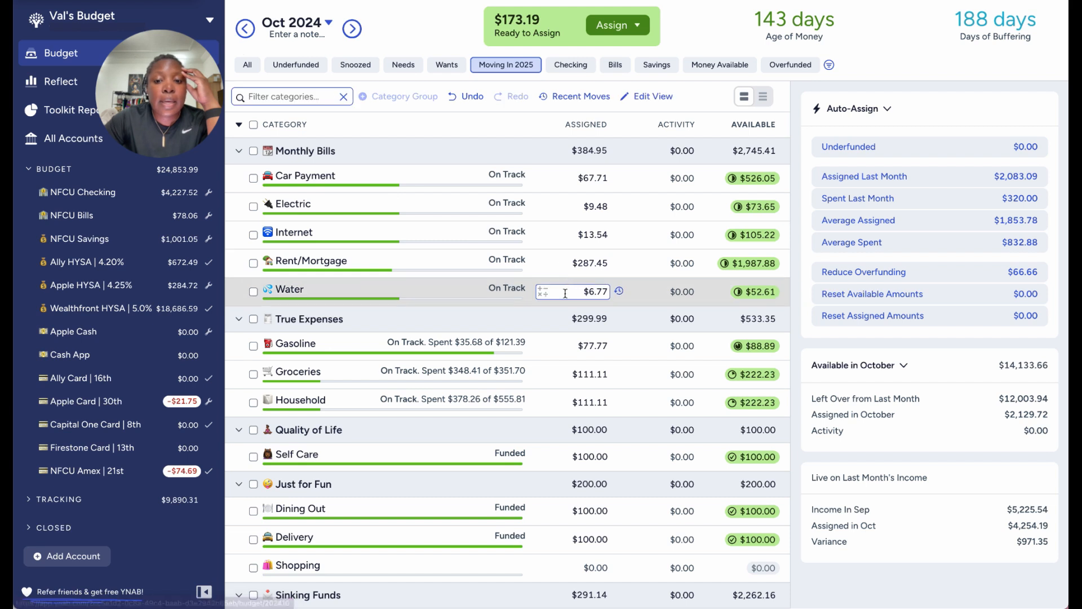
Add the note "$11.11 already transfered" to the Gasoline category and deselect it
click(641, 348)
scroll(861, 512, down, 6)
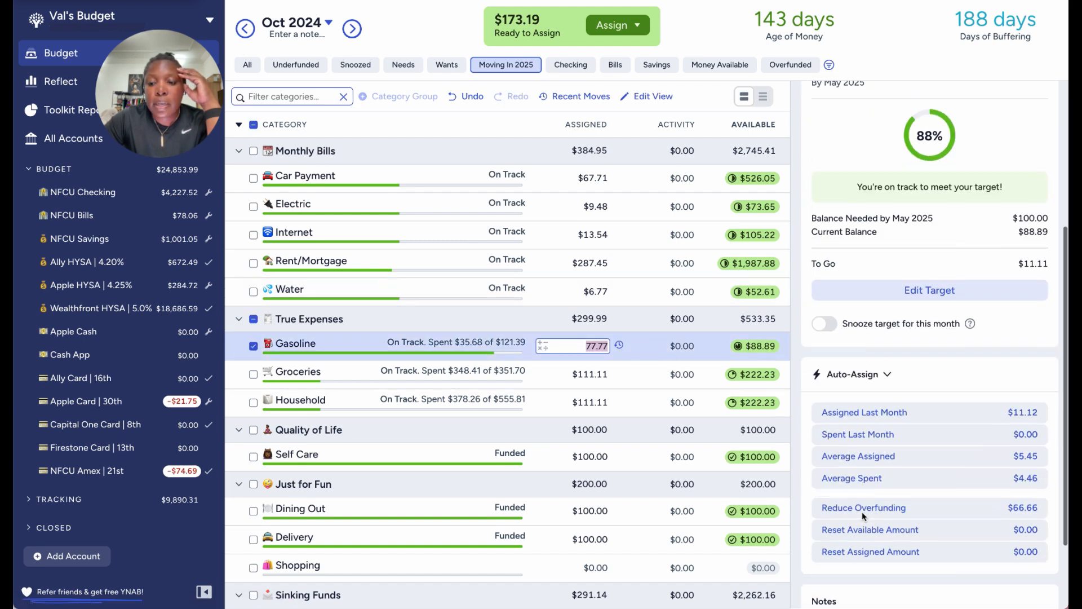
click(840, 517)
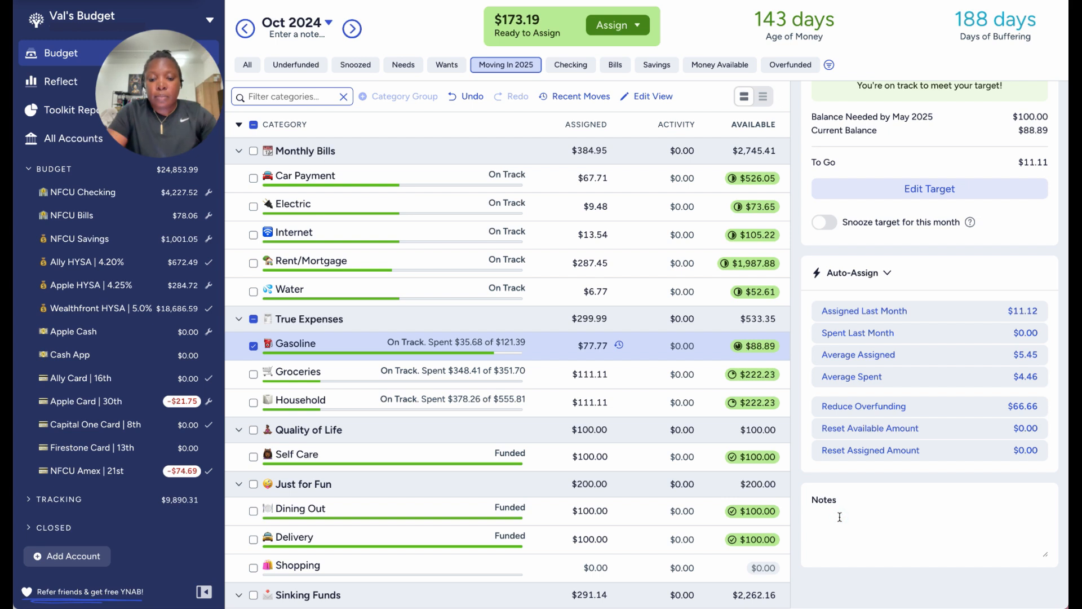
text($1)
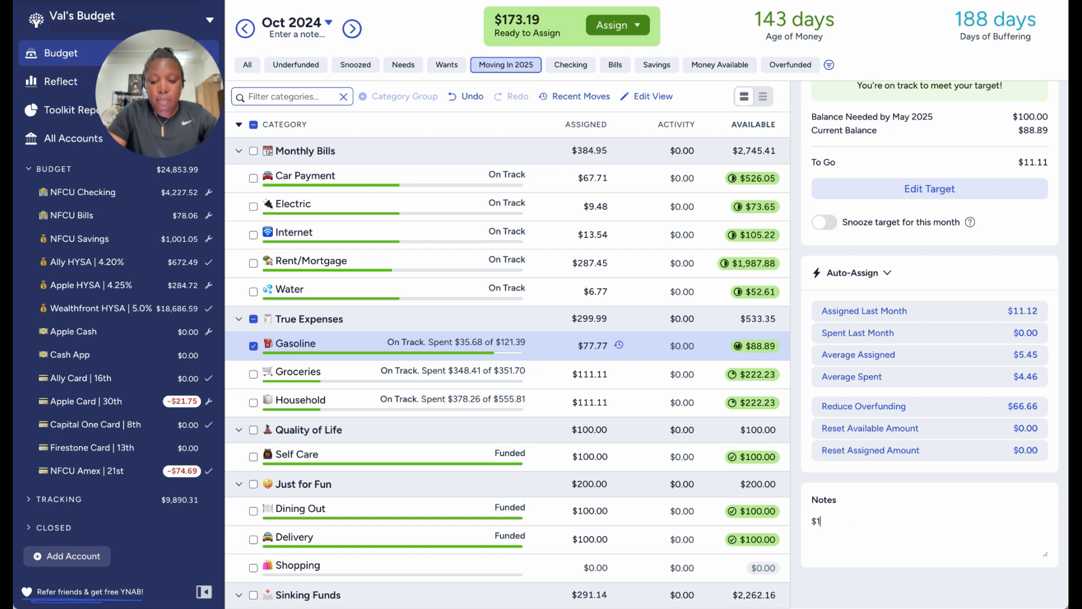
text(1.11 already )
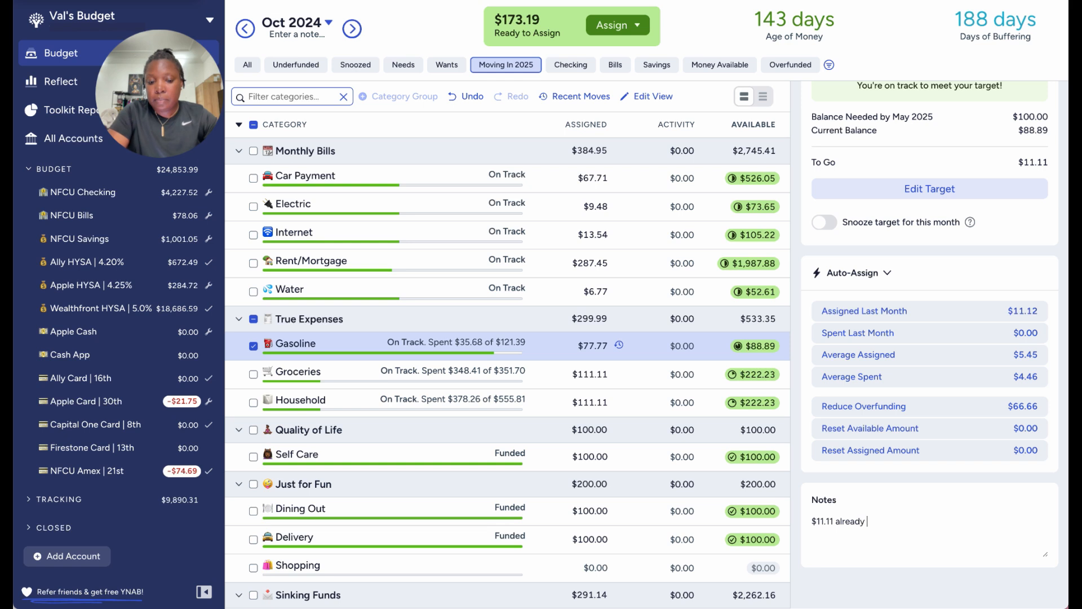
text(transfered)
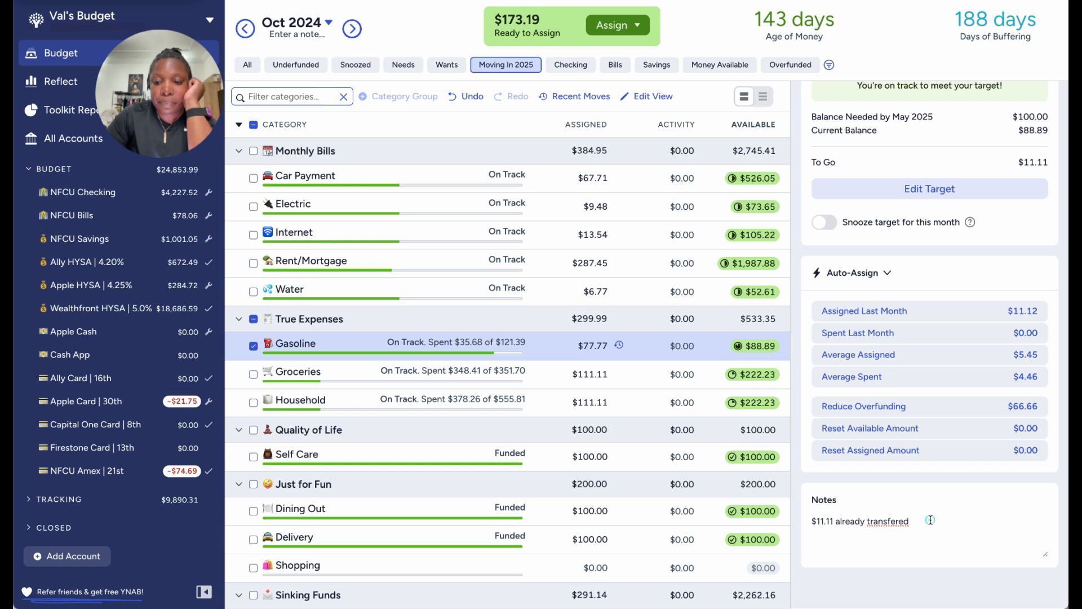
click(253, 346)
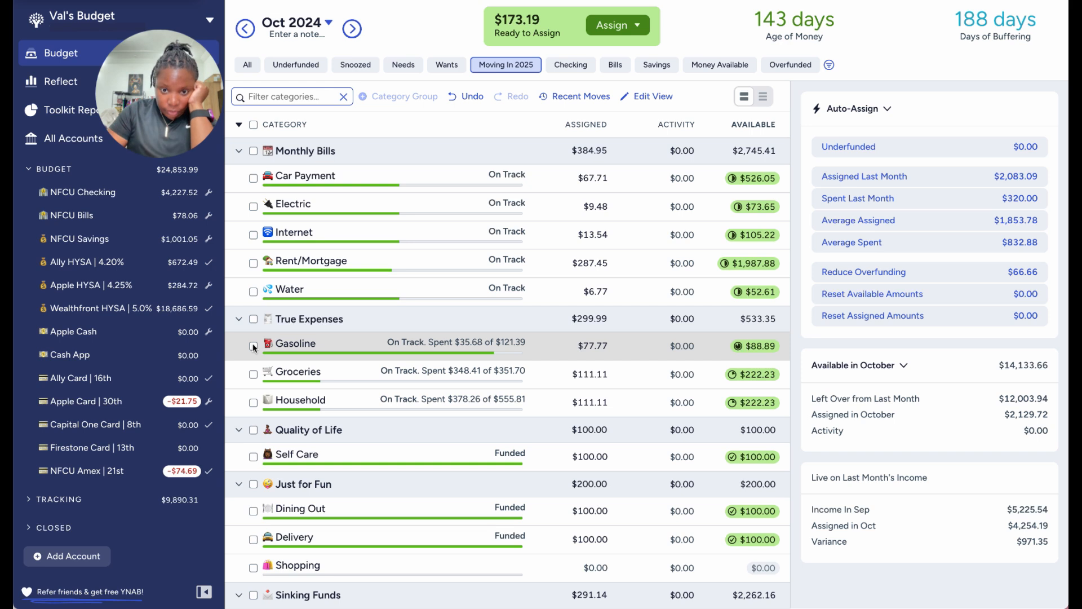
Review the October assigned amounts for the True Expenses, Quality of Life and Just for Fun categories
click(527, 357)
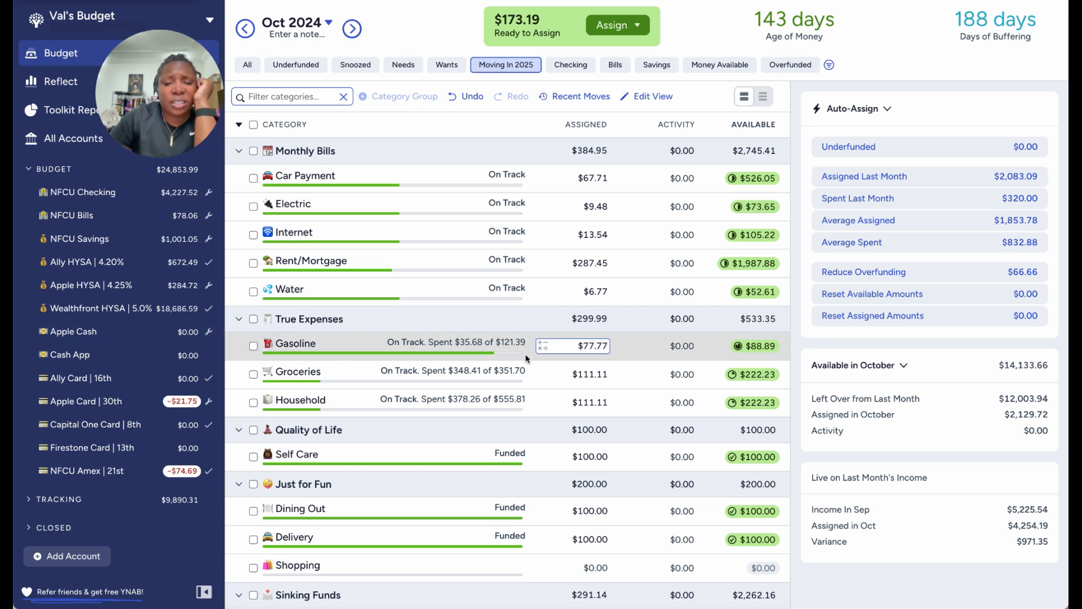
click(586, 370)
click(591, 354)
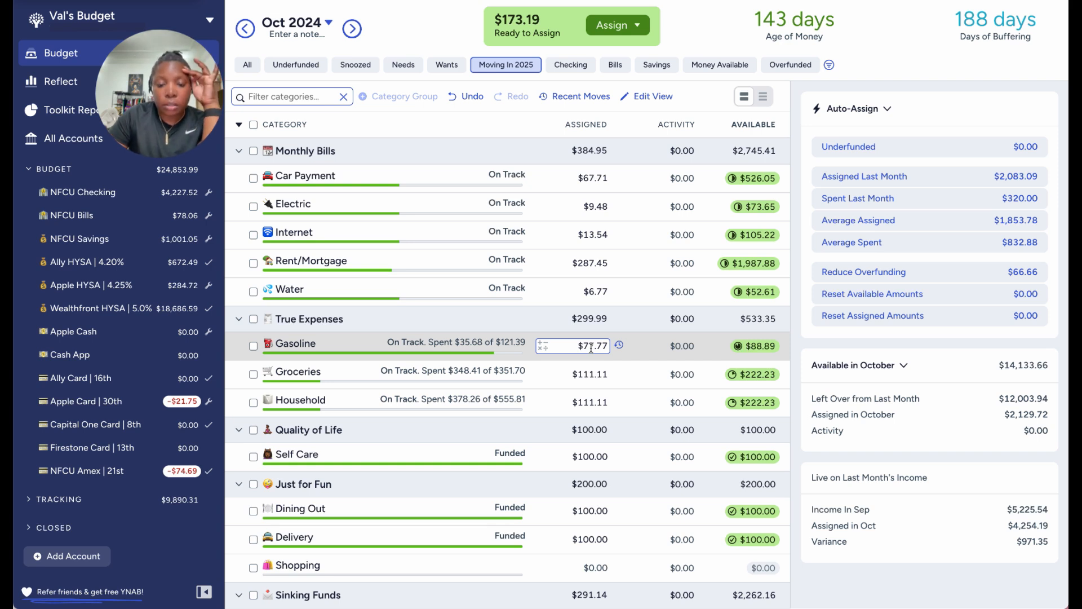
scroll(591, 348, down, 1)
click(588, 420)
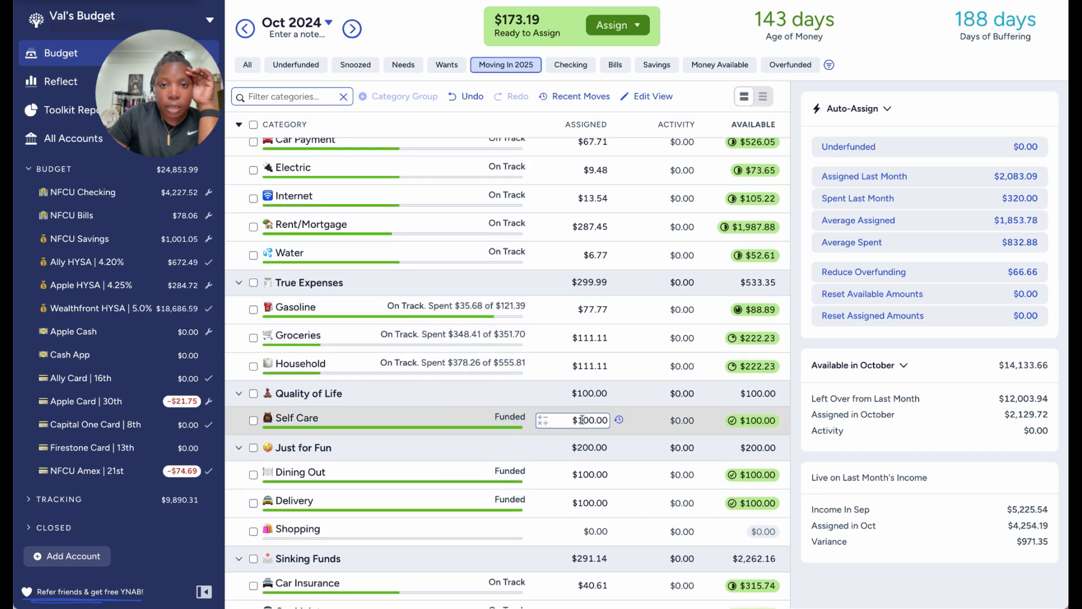
click(589, 474)
click(588, 499)
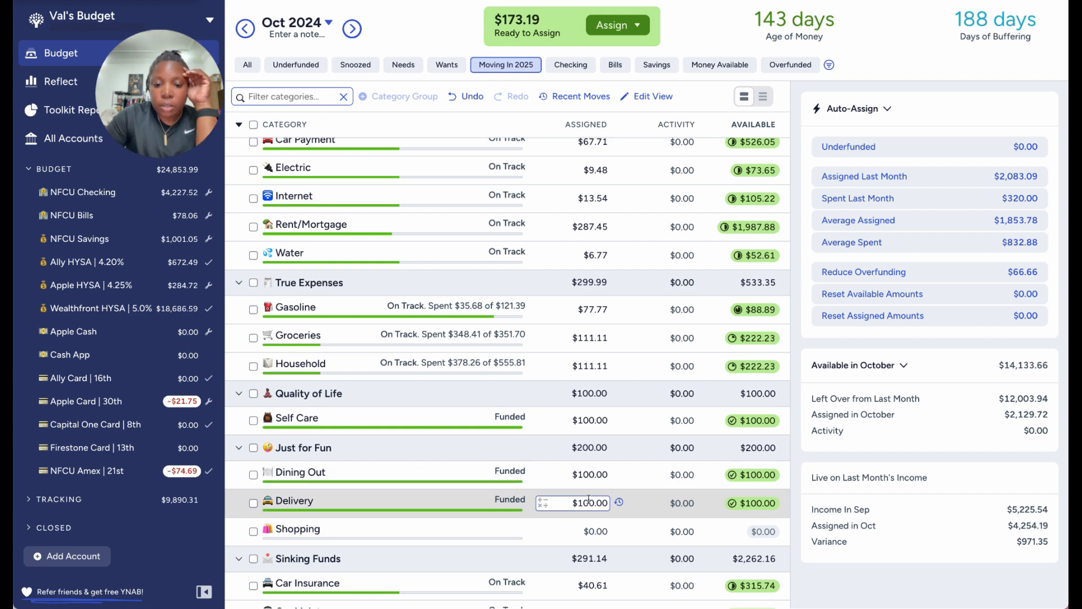
scroll(588, 499, up, 1)
click(589, 502)
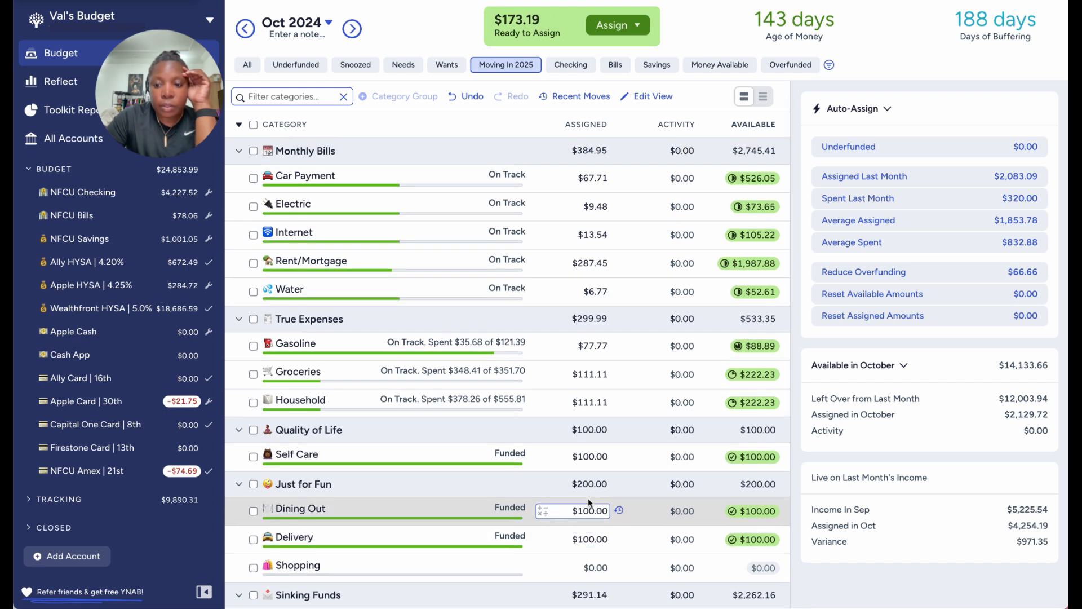
click(627, 380)
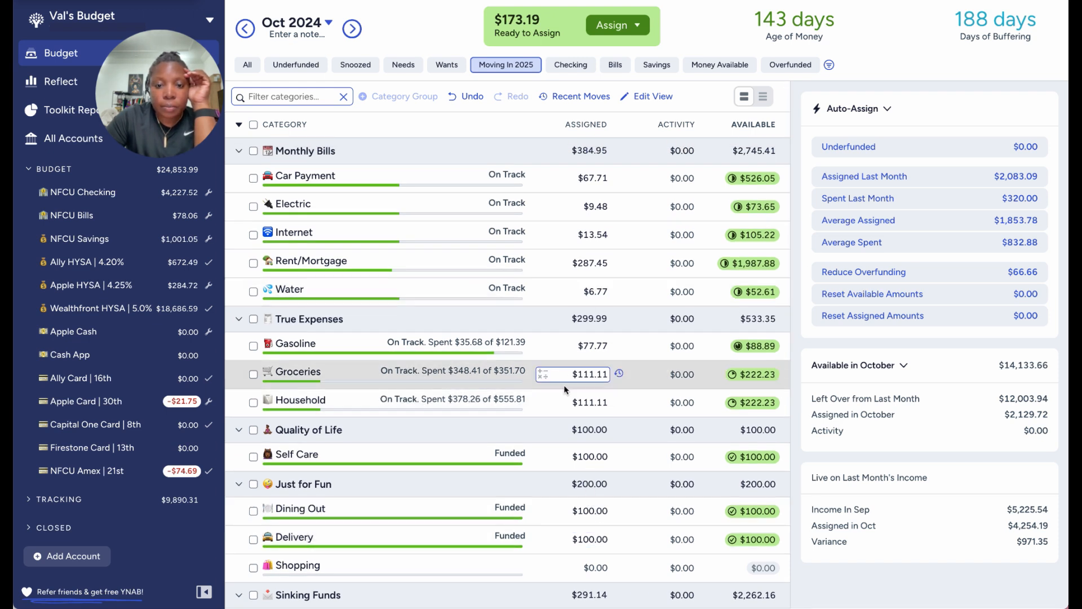
Inspect the target details of Groceries and Gasoline under True Expenses
click(498, 373)
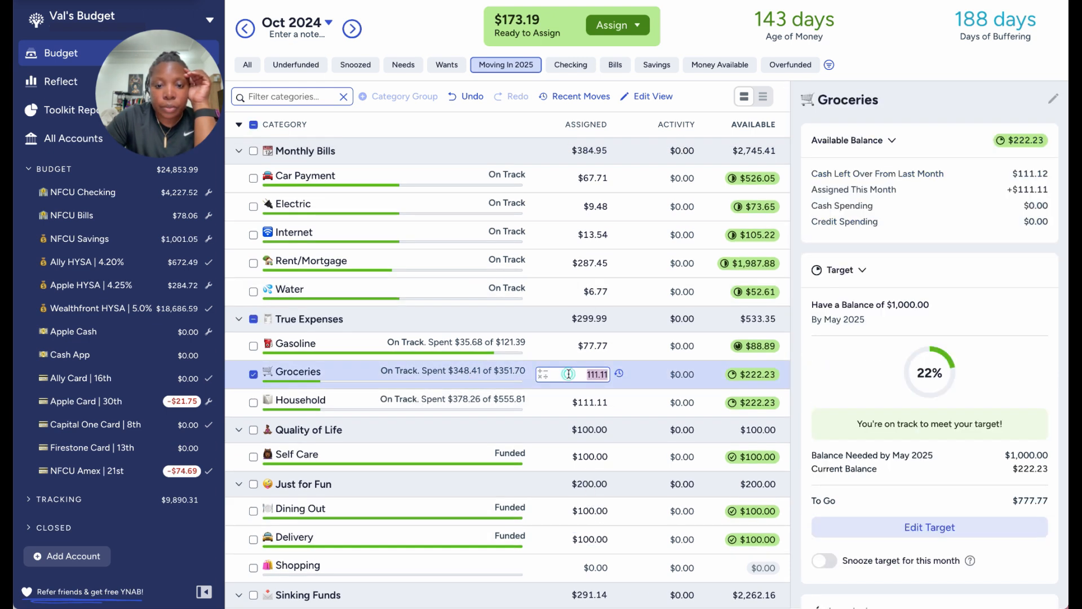
click(504, 346)
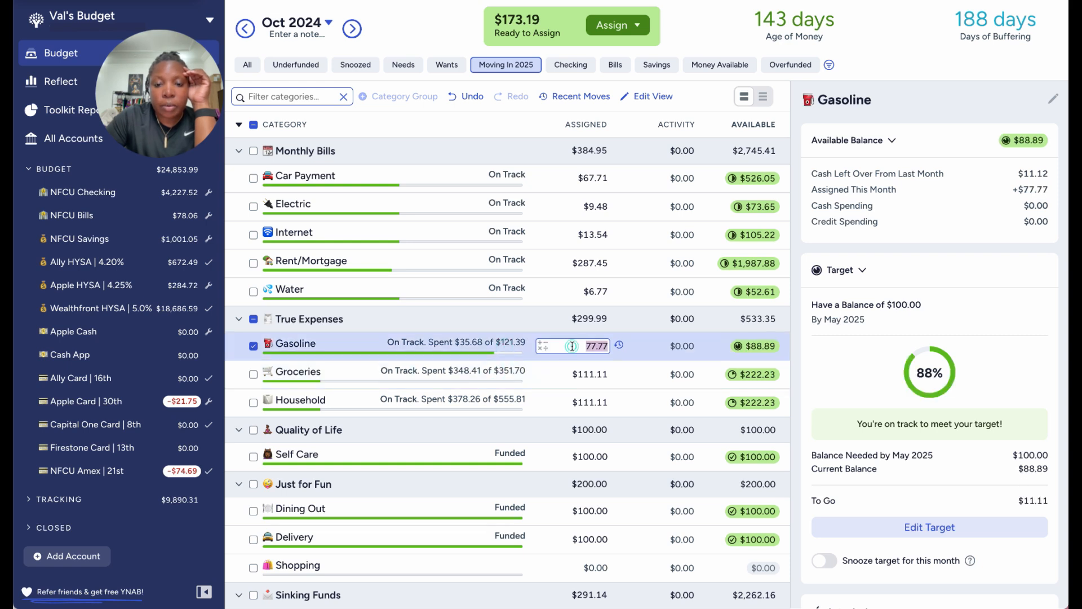
click(628, 373)
click(631, 350)
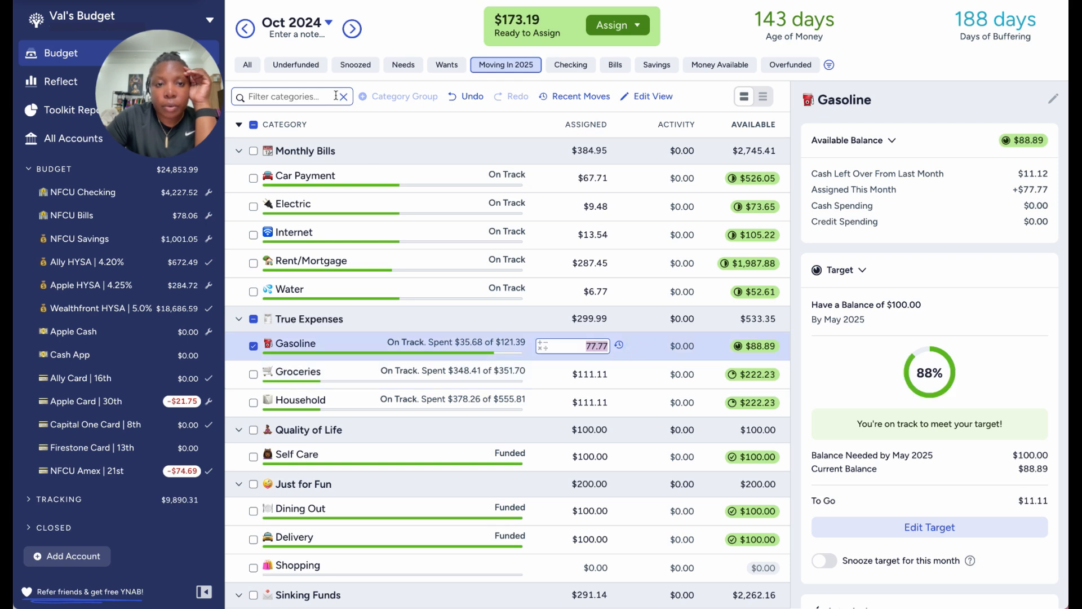
Undo the Gasoline note and the Gasoline October assignment, deselecting the category
click(473, 97)
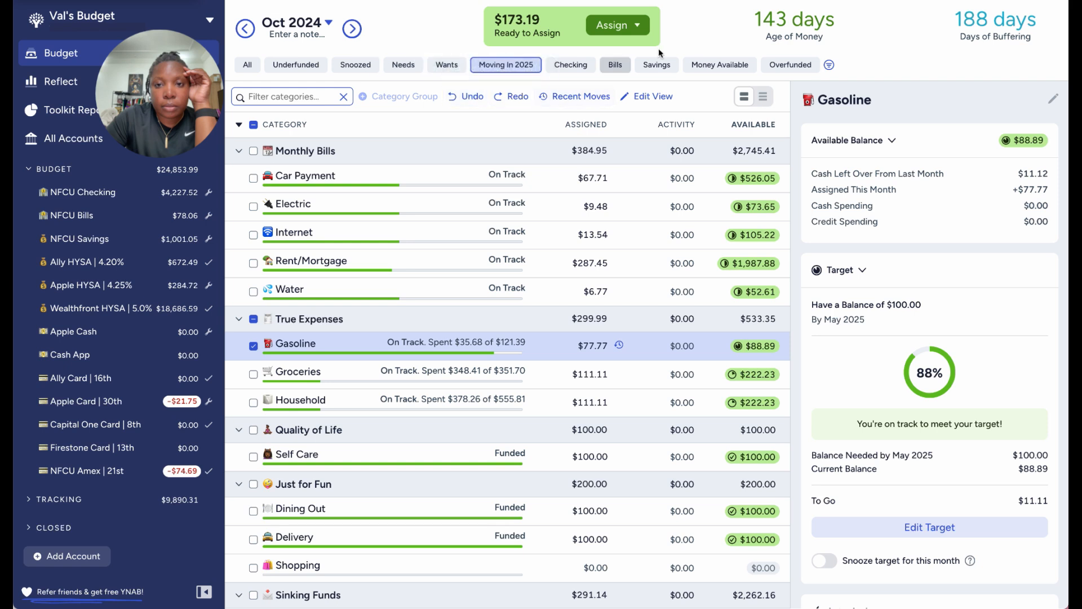
click(253, 346)
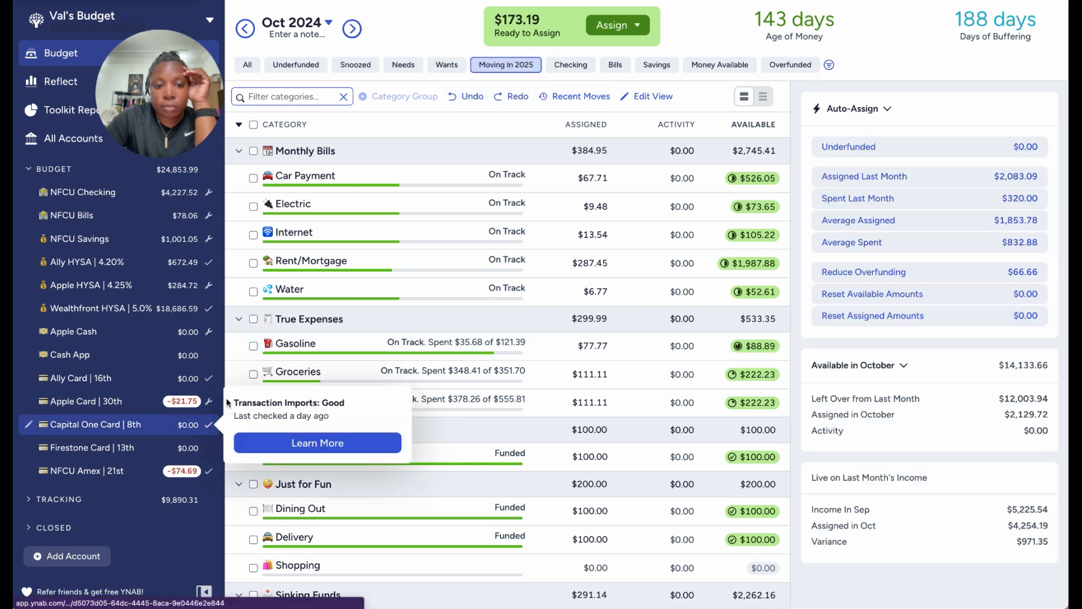
click(472, 98)
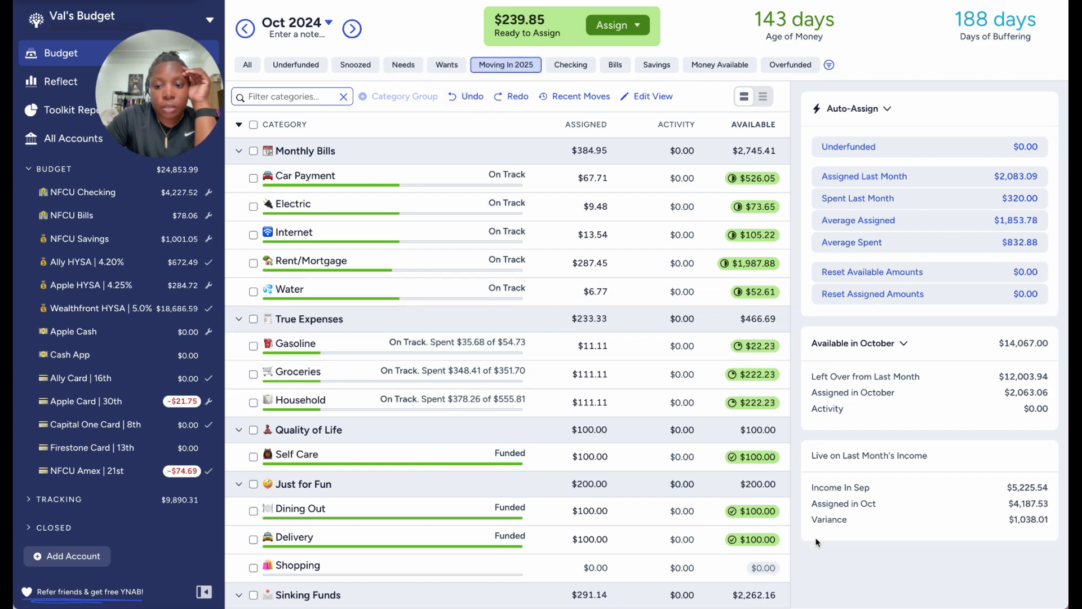
Add $77.77 to Gasoline's October assigned amount, bringing it to $88.88, and deselect the category
click(600, 344)
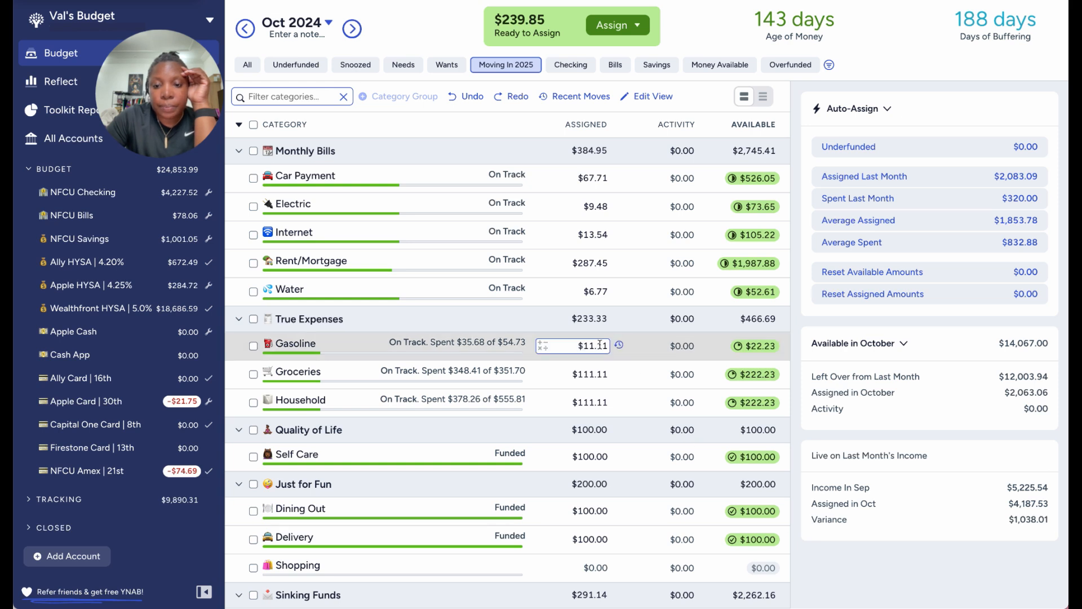
click(601, 344)
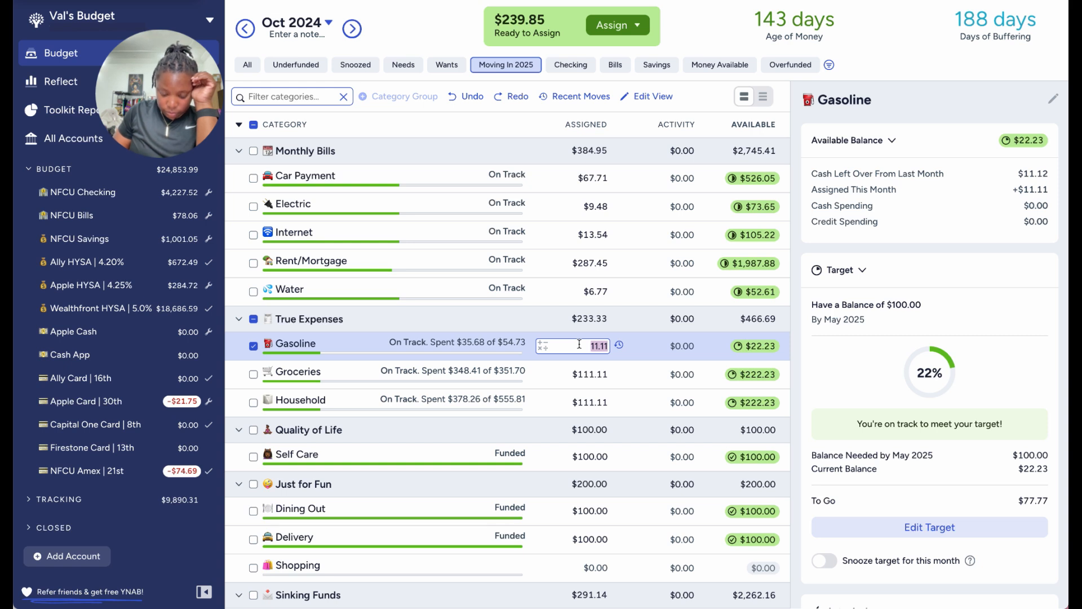
key(Right)
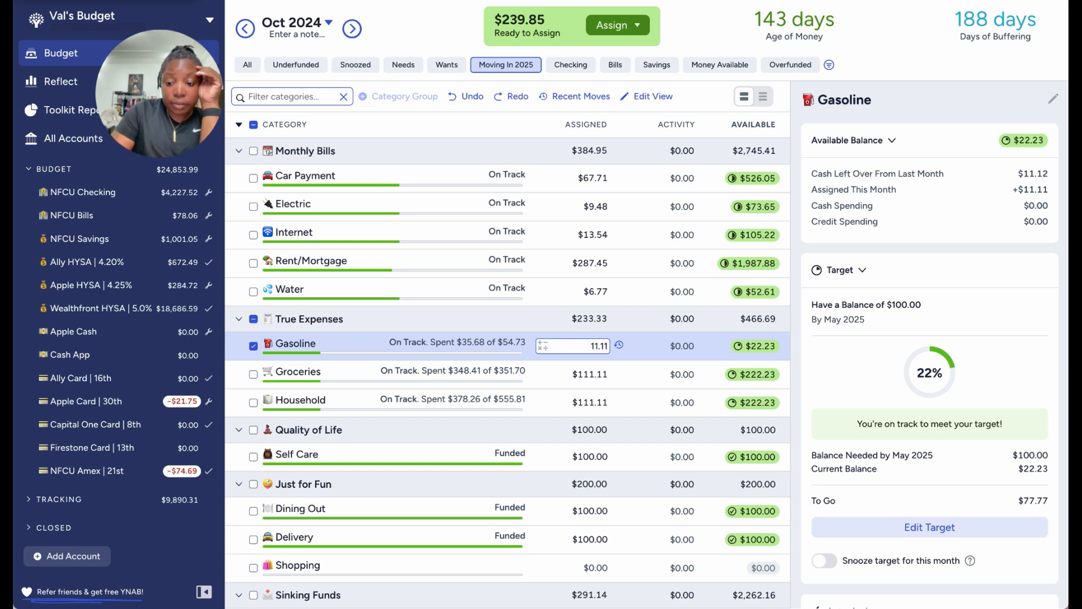
text(+)
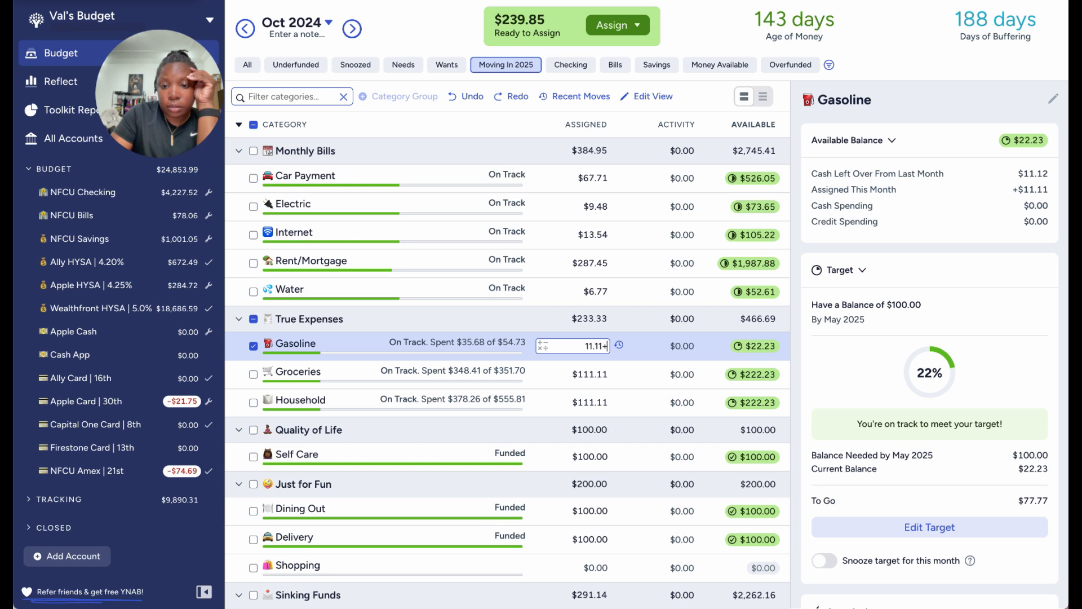
text(77.77)
key(Return)
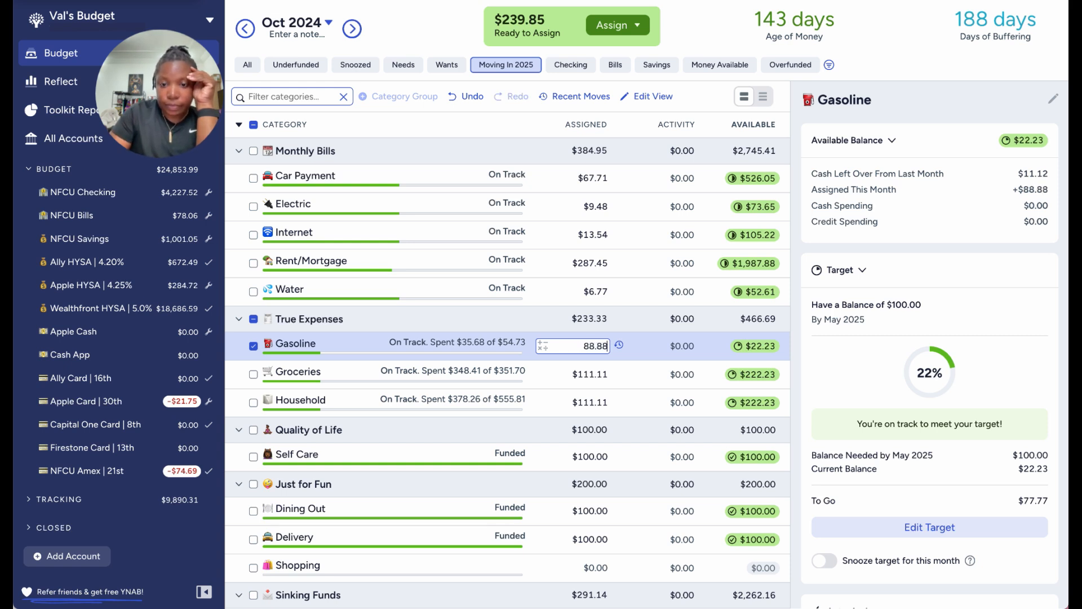
click(253, 346)
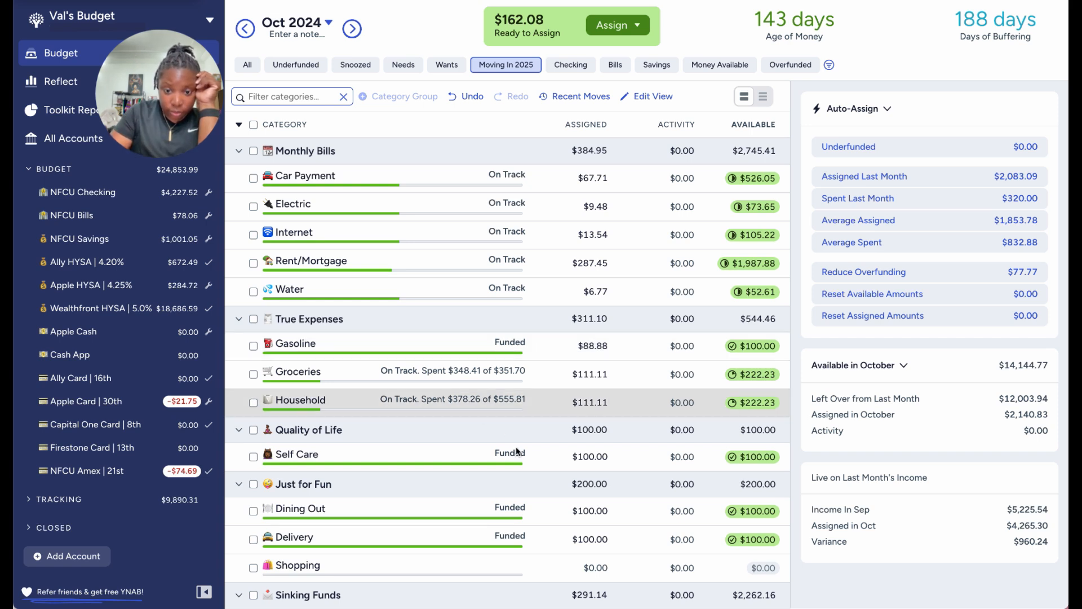
click(580, 513)
click(604, 454)
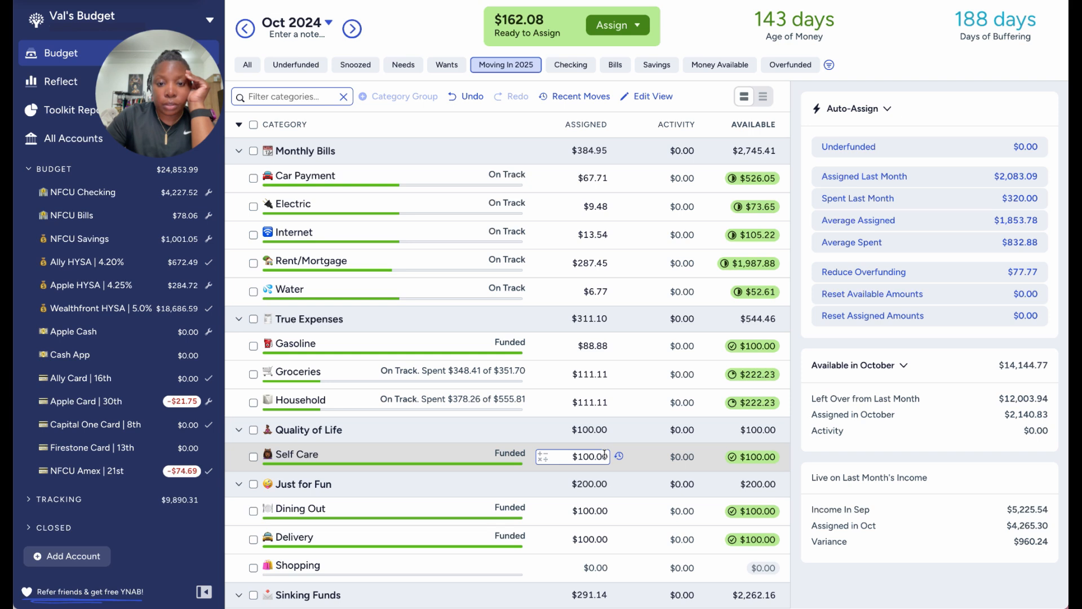
key(Tab)
scroll(549, 435, down, 3)
scroll(549, 436, up, 2)
scroll(550, 436, up, 1)
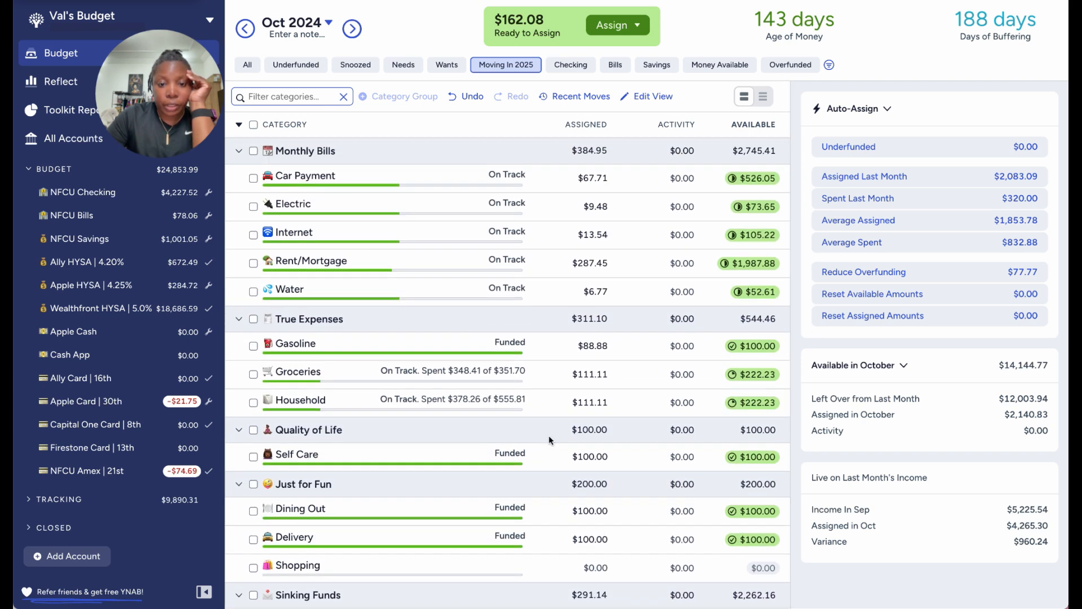
Add Electric's remaining target amount of $66.35 to its October assignment and deselect the category
click(517, 206)
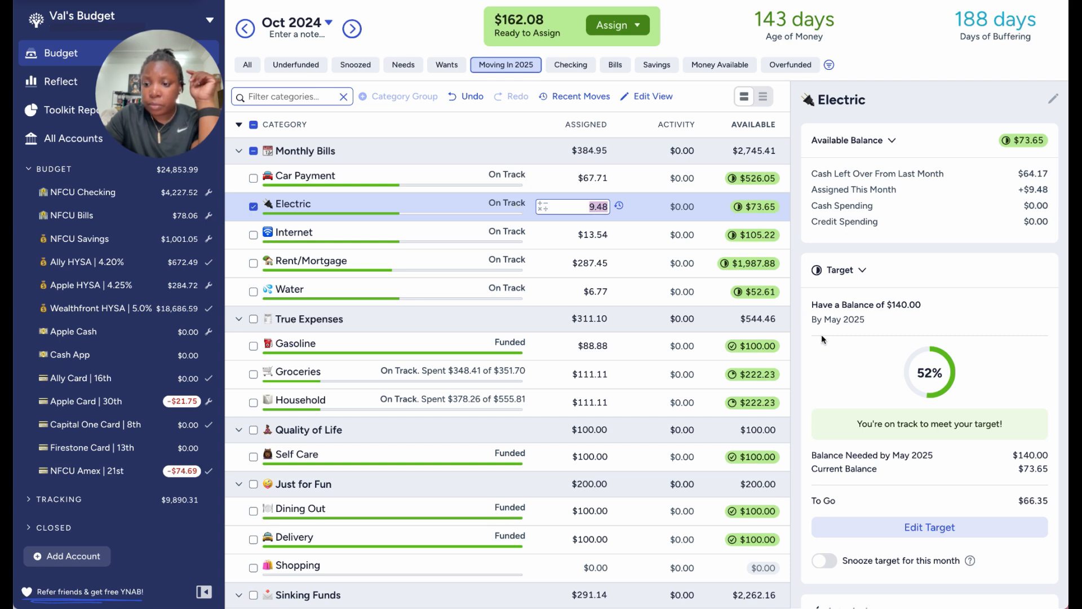
click(1032, 503)
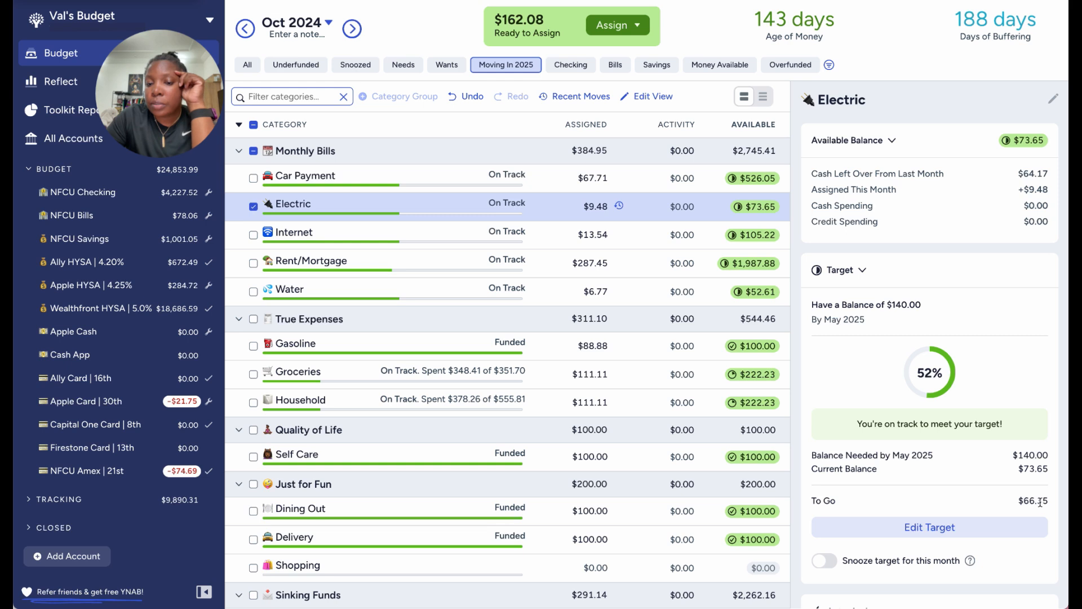
click(589, 206)
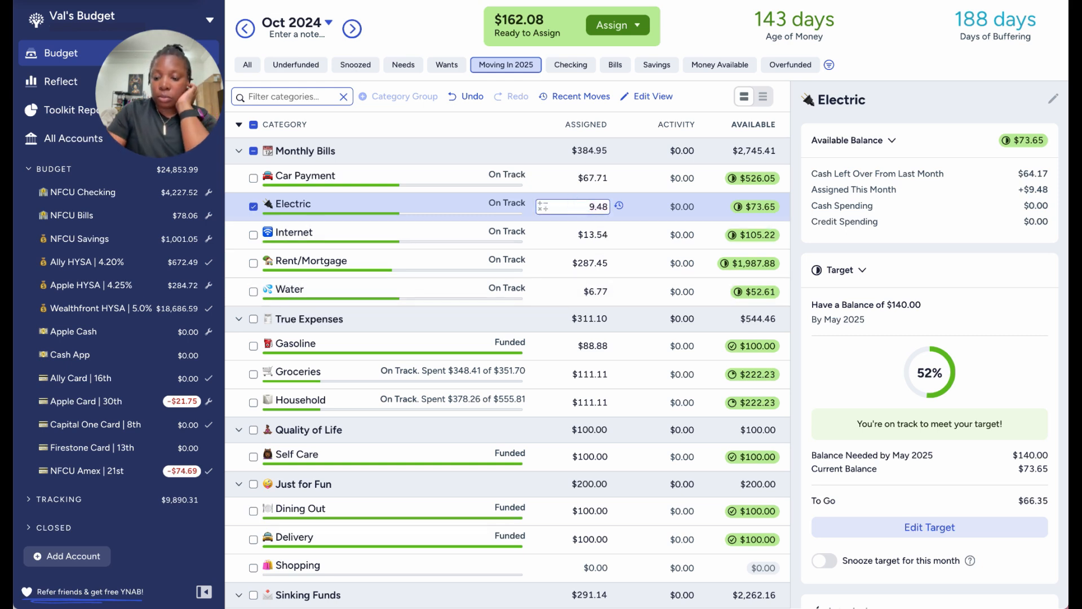
text(+)
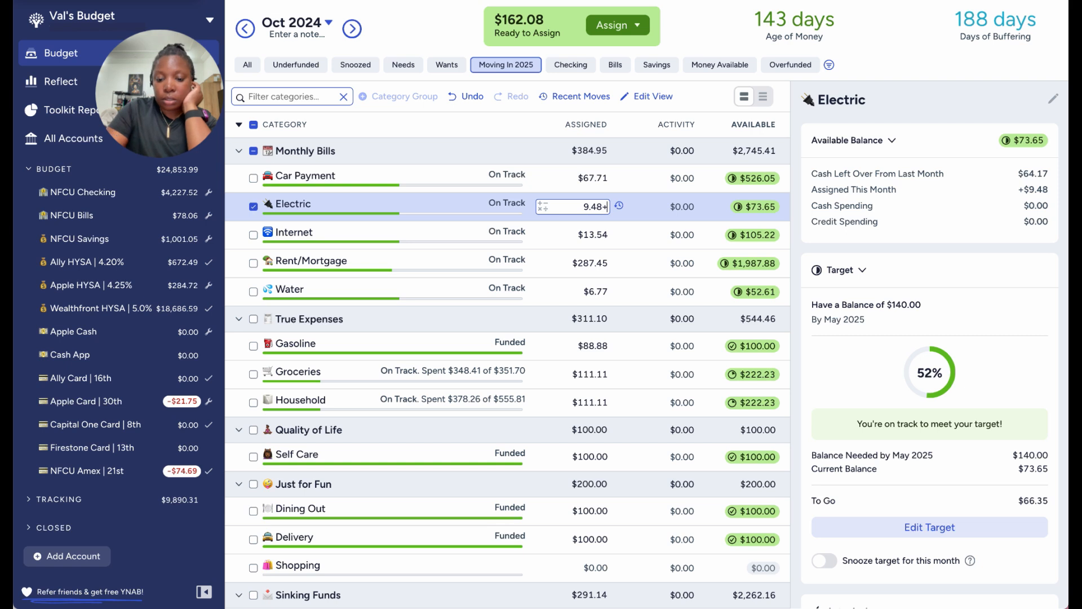
text(66.35)
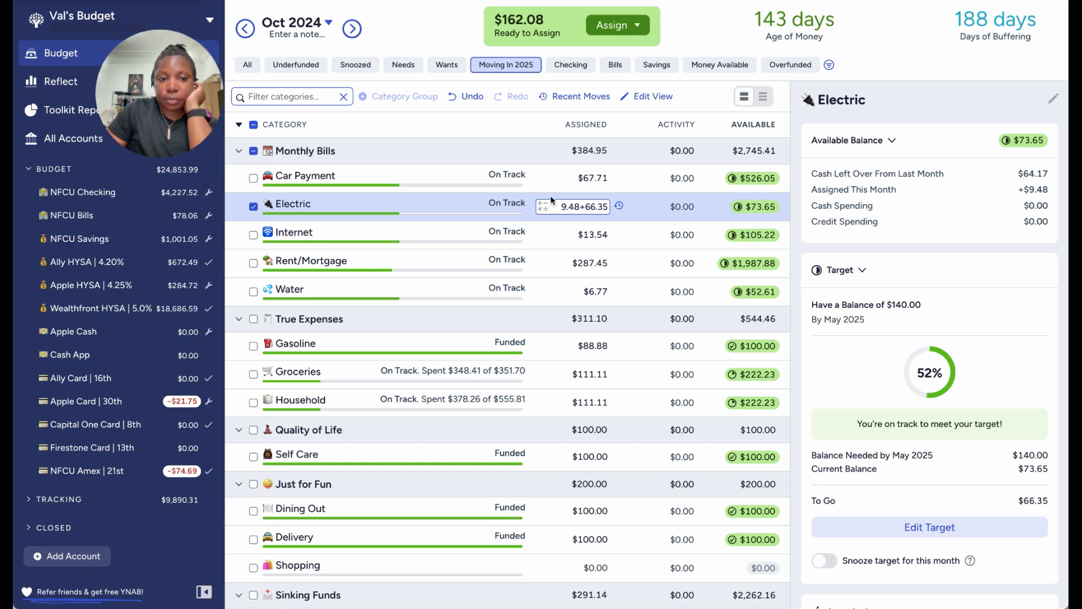
click(253, 207)
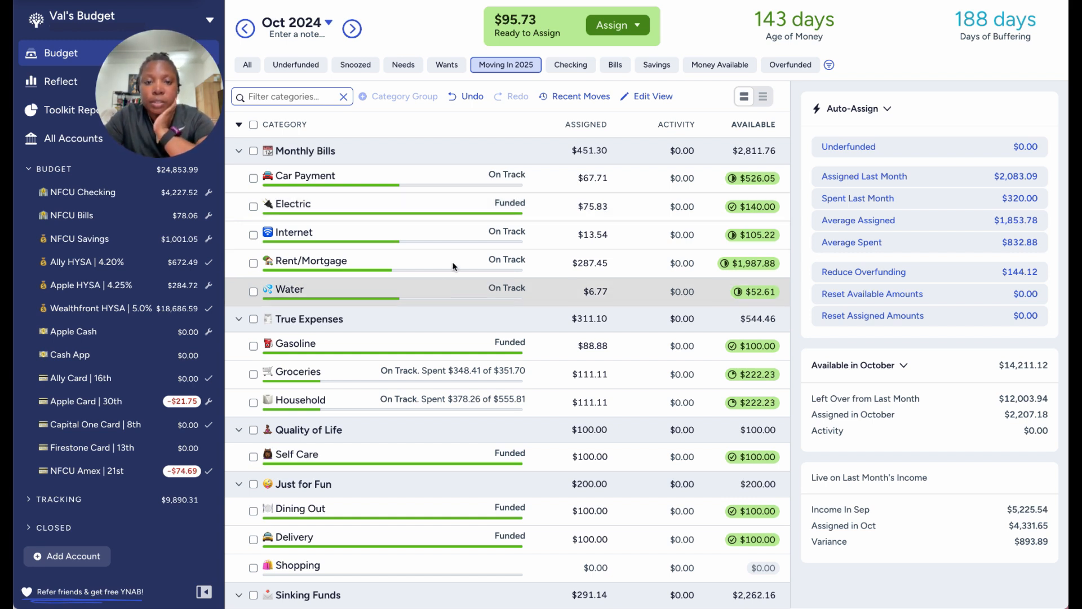
Add Internet's remaining target amount of $94.78 to its October assignment and deselect the category
click(489, 237)
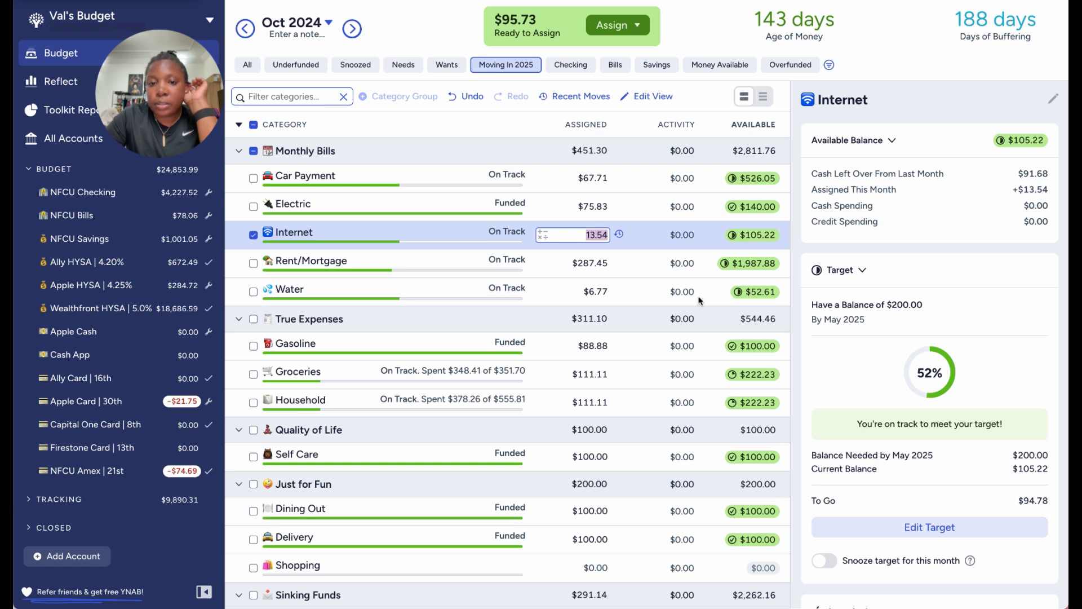
key(Right)
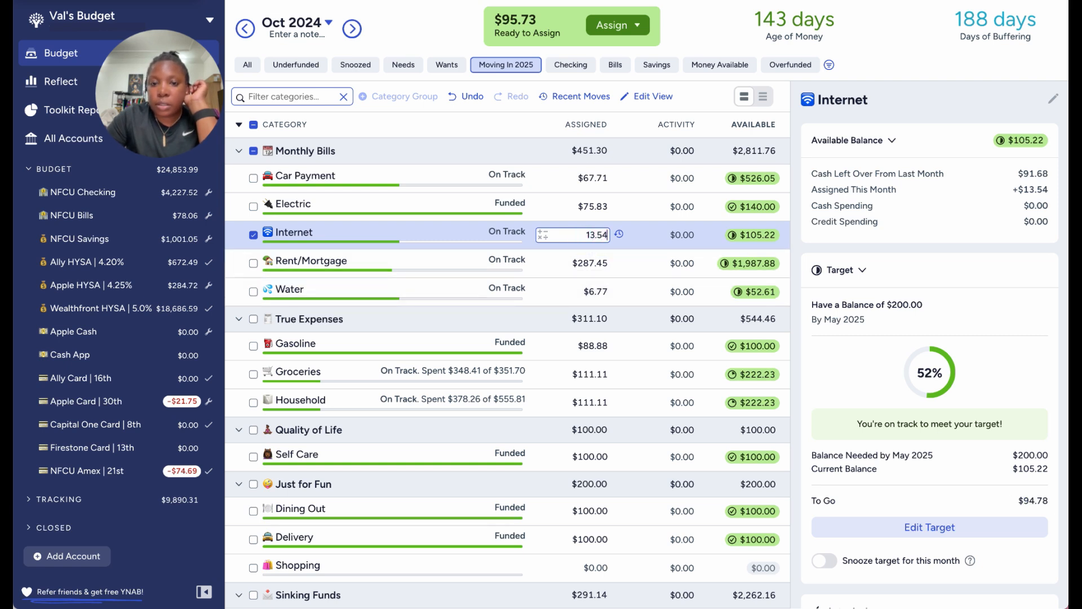
text(+)
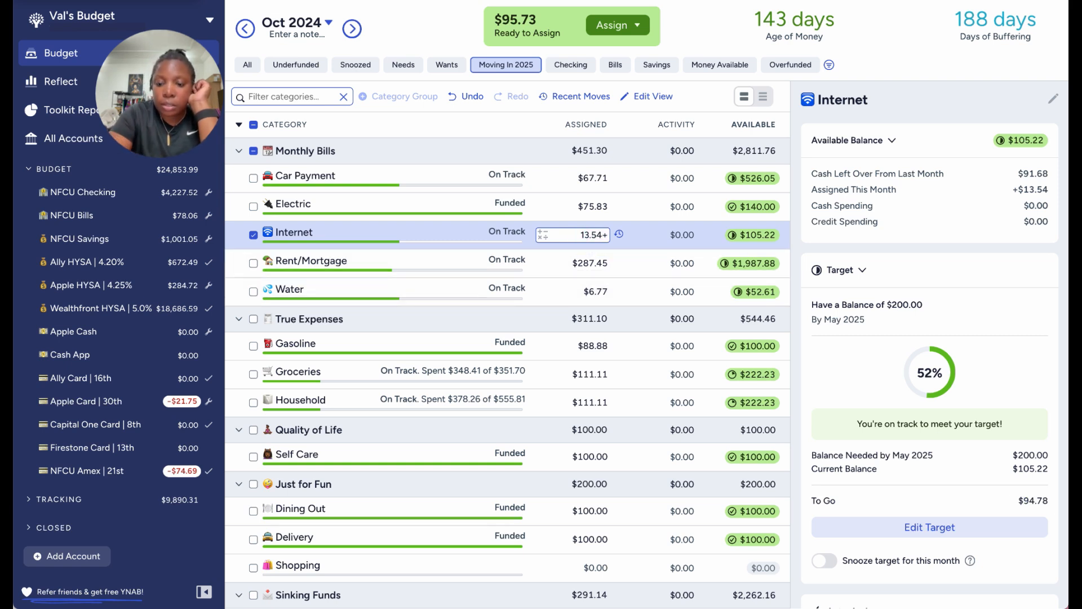
text(94.78)
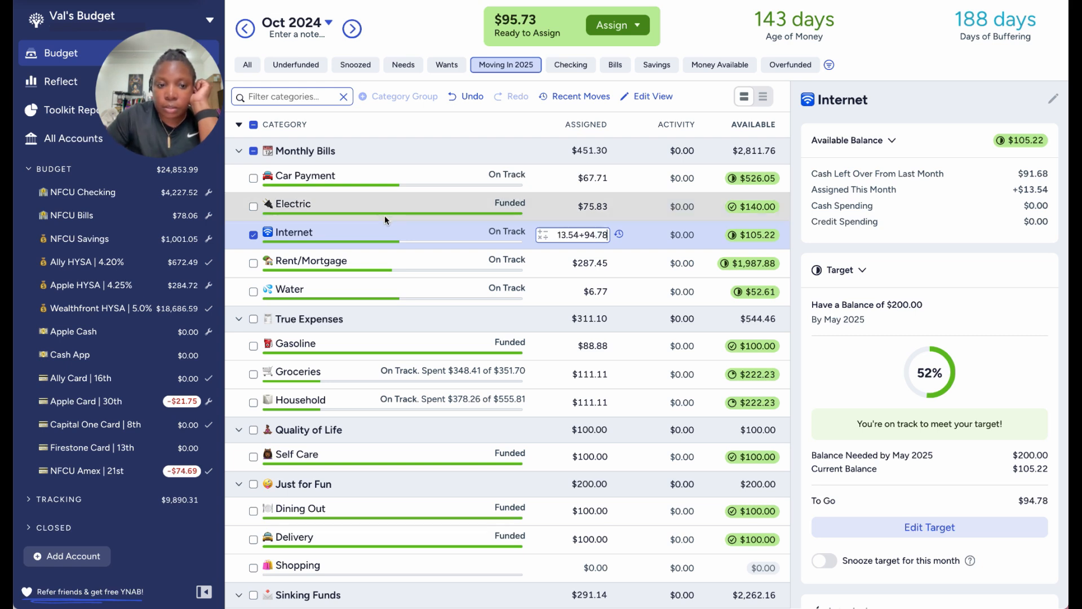
key(Return)
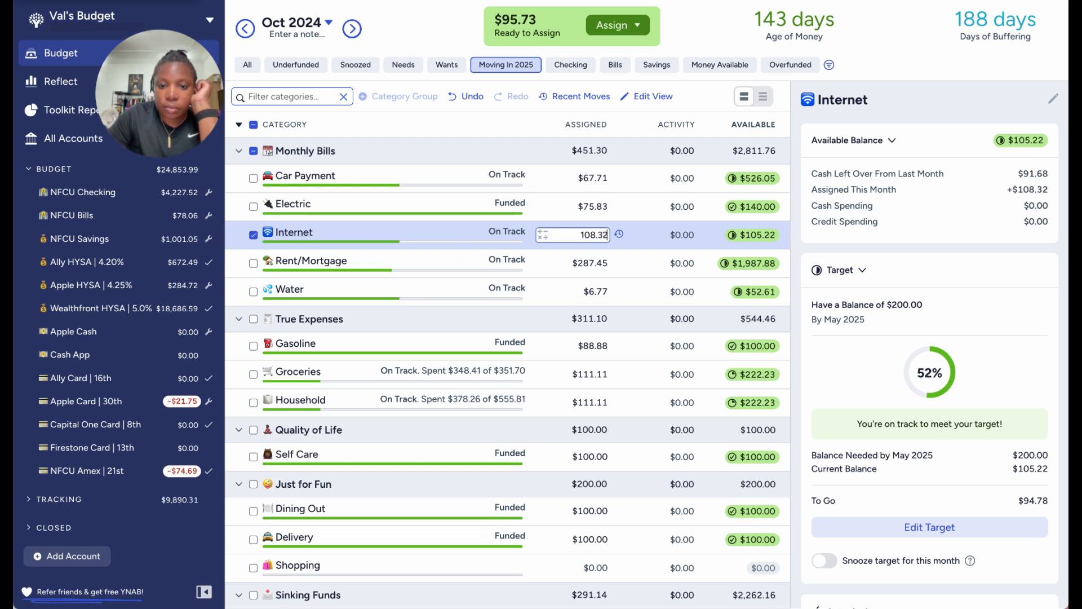
click(252, 235)
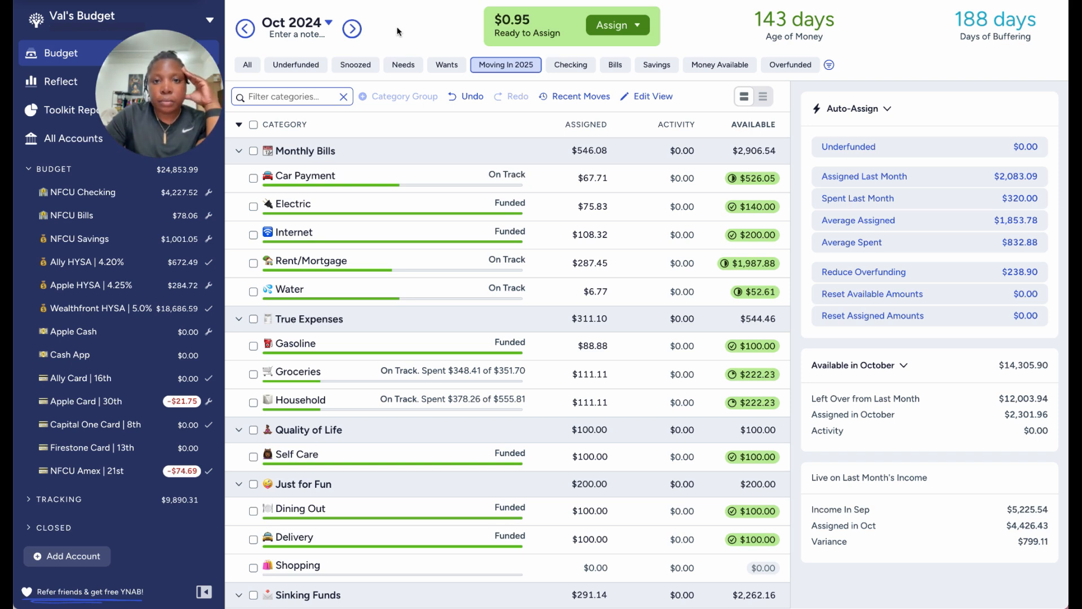
In NFCU Checking, add $538.90 to the outflow of the 10/04/2024 Wealthfront HYSA transfer, clear its memo and save it
click(111, 193)
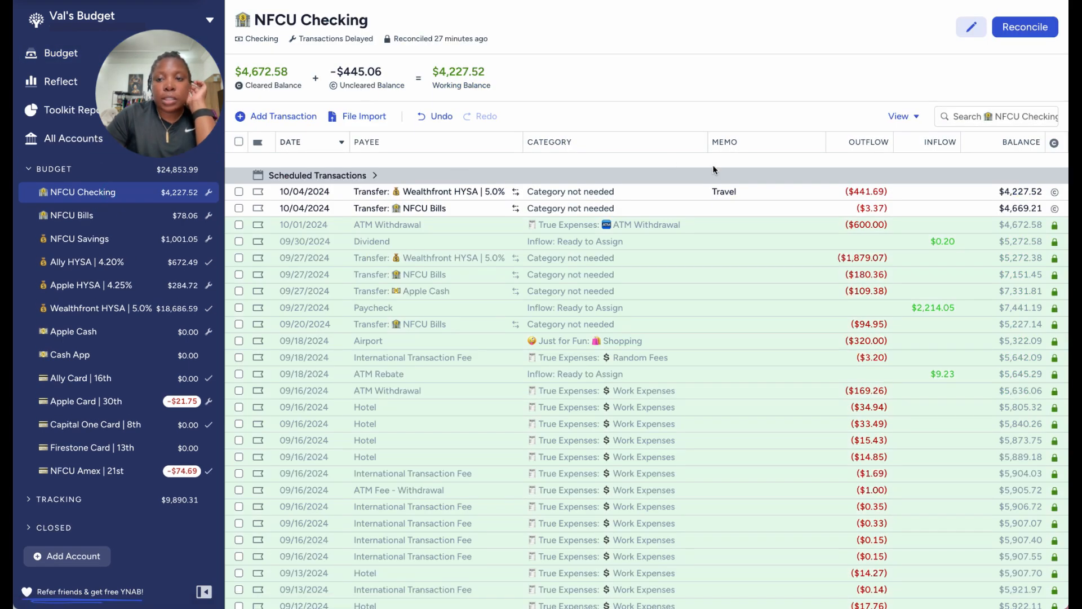
click(724, 192)
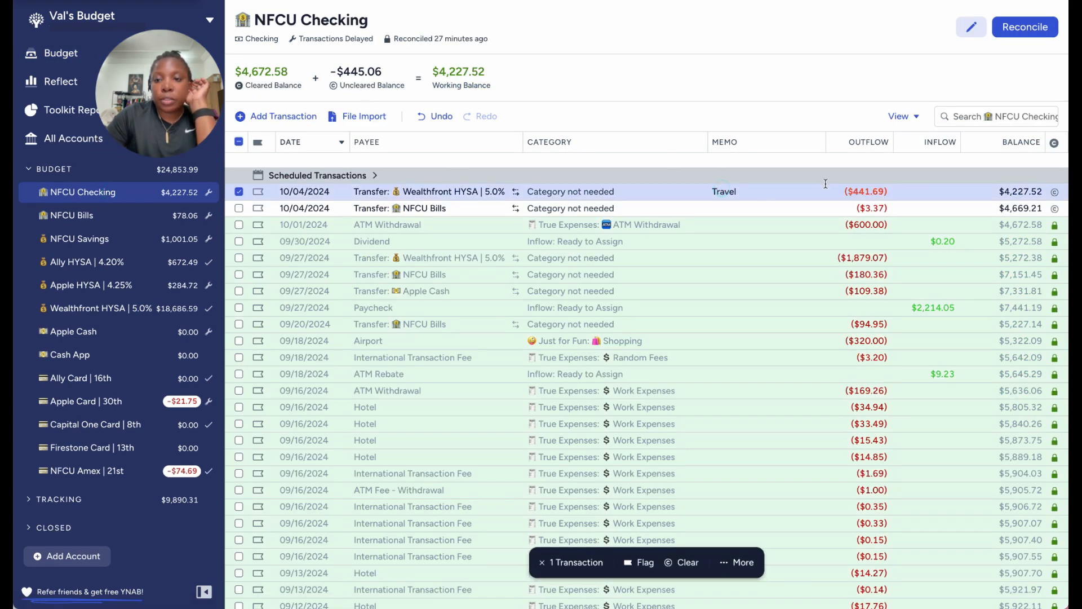
click(851, 192)
click(891, 191)
text(+)
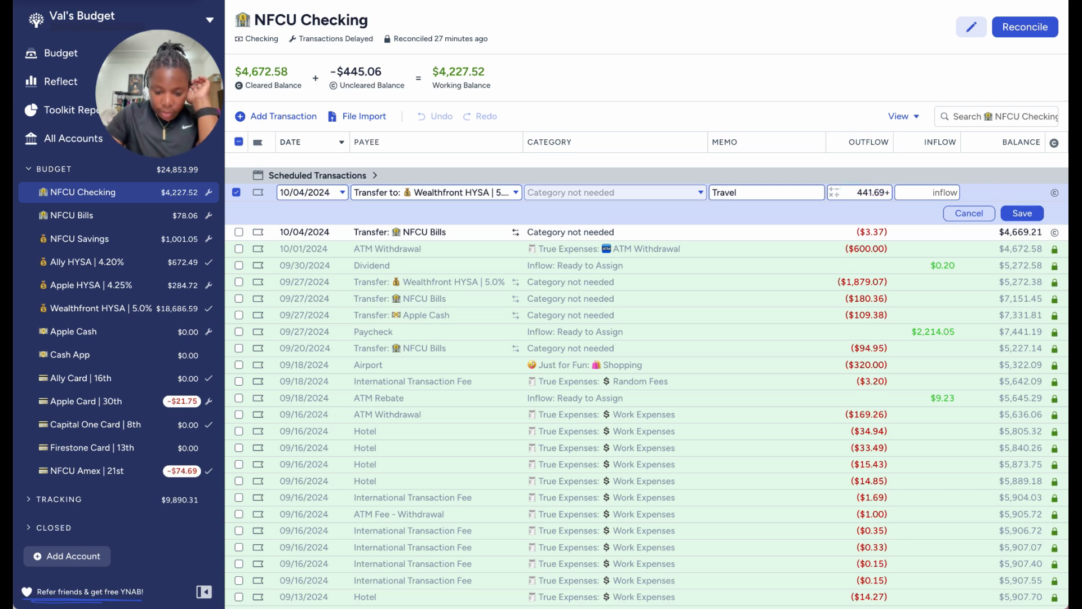
text(53)
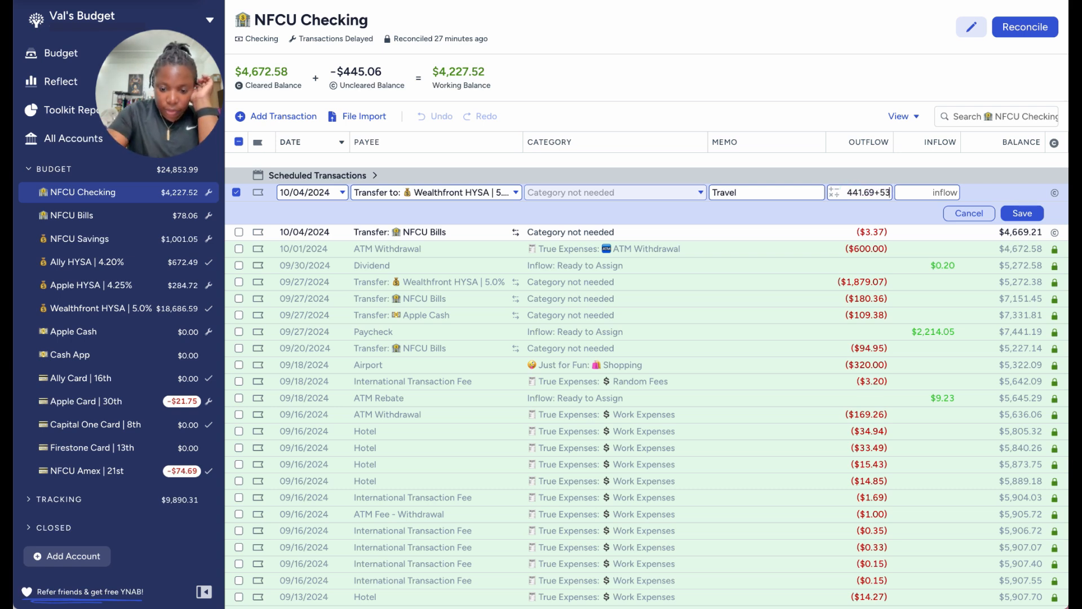
text(8.90)
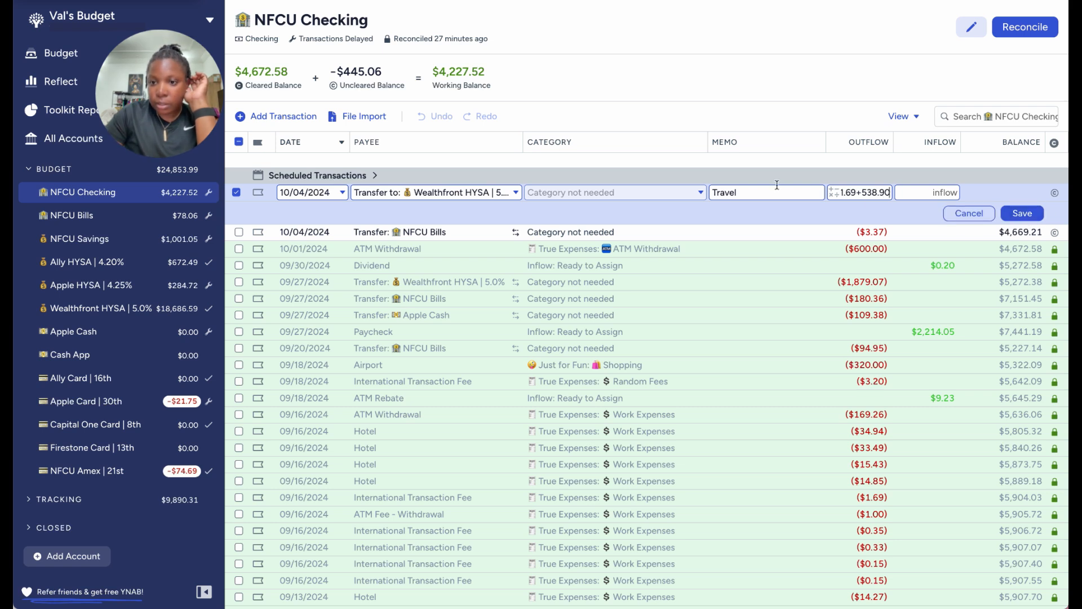
click(729, 193)
key(BackSpace)
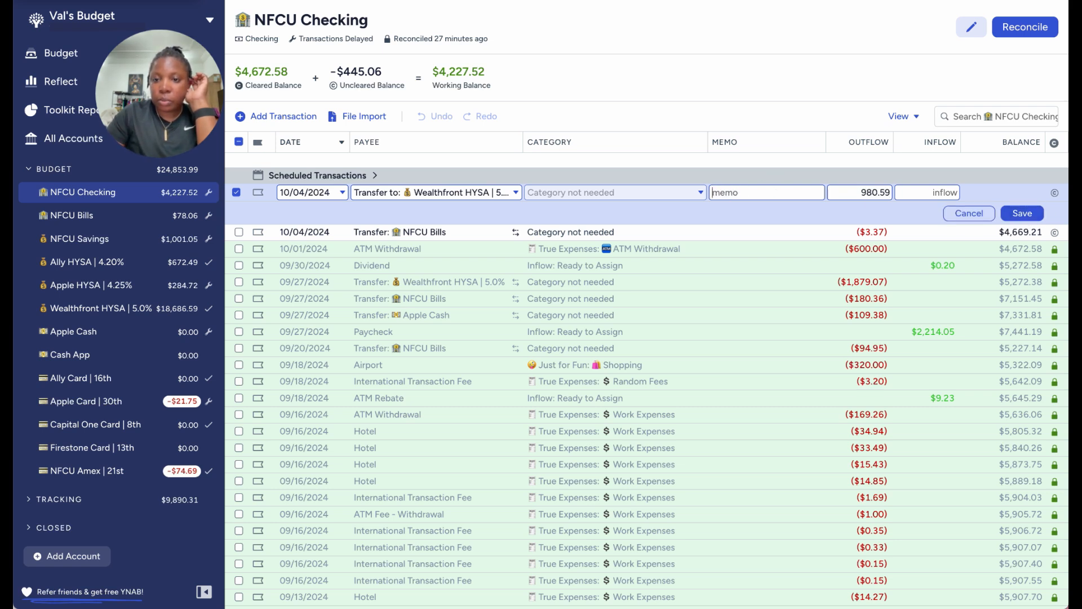
click(1017, 215)
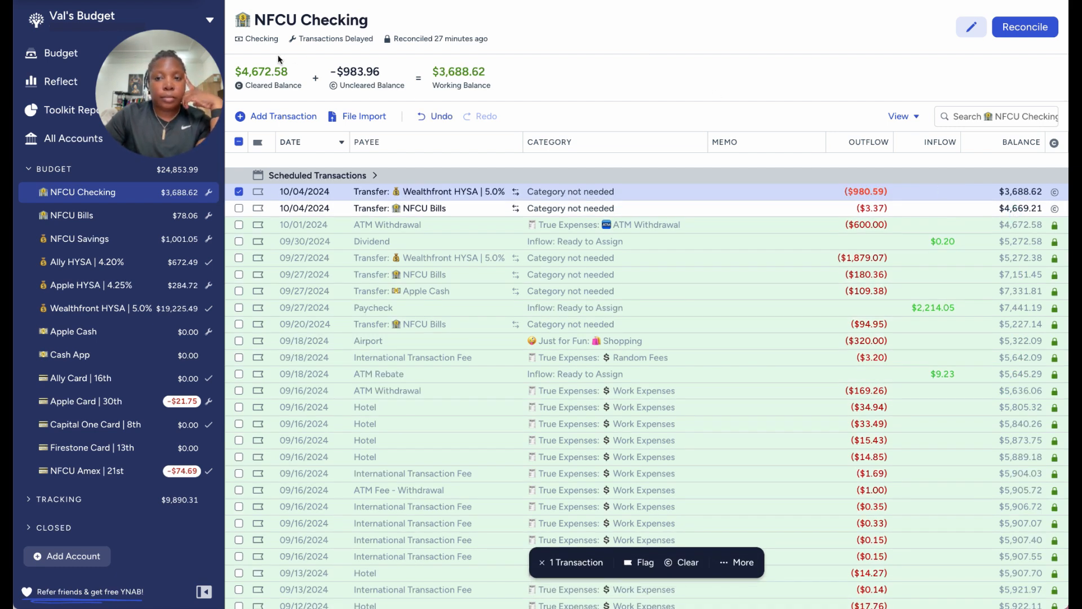
Return to the October budget, show all categories, and review the Monthly Bills and Subscriptions groups
click(75, 57)
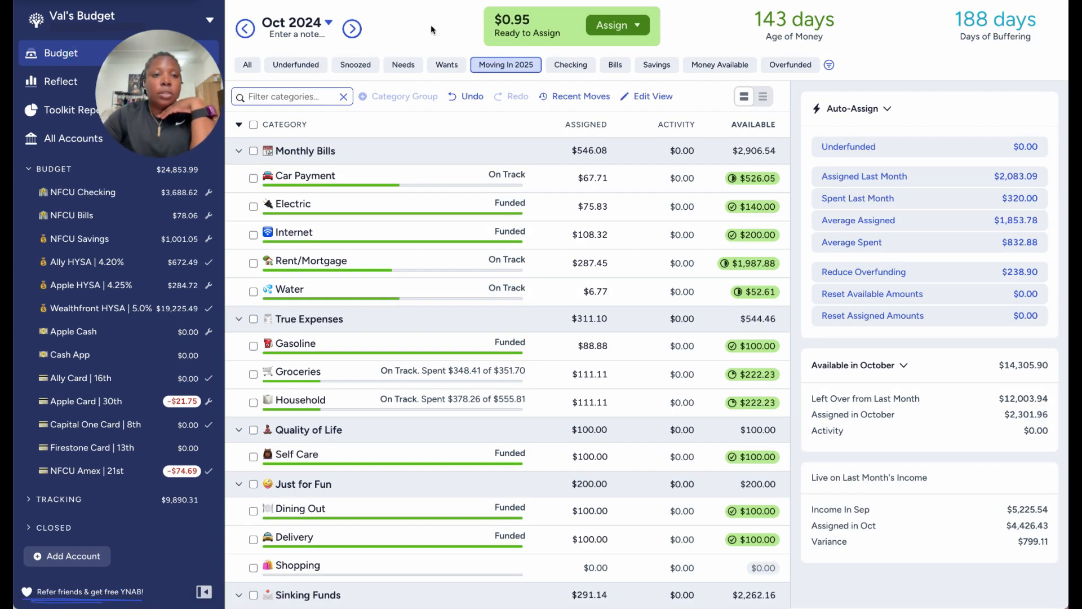
click(248, 67)
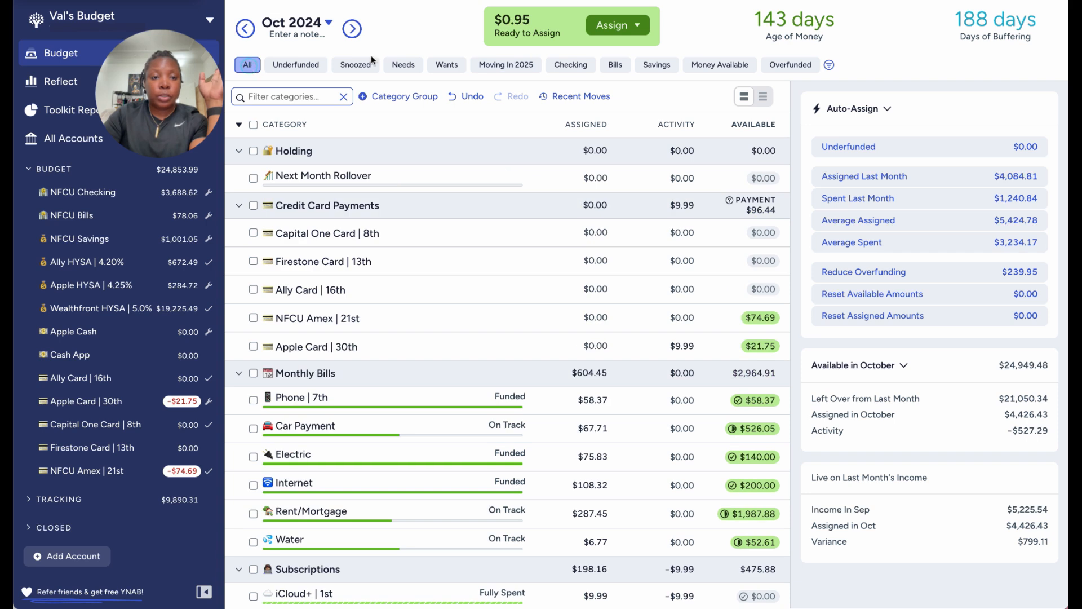
scroll(578, 271, down, 3)
scroll(577, 271, up, 3)
scroll(577, 271, down, 3)
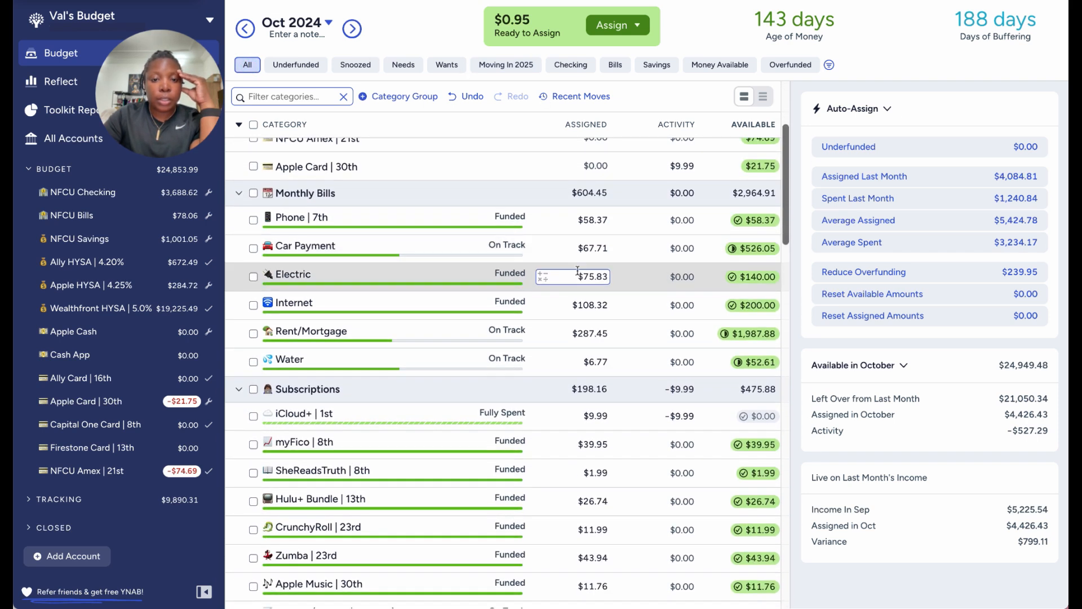
scroll(577, 271, down, 3)
scroll(578, 274, down, 1)
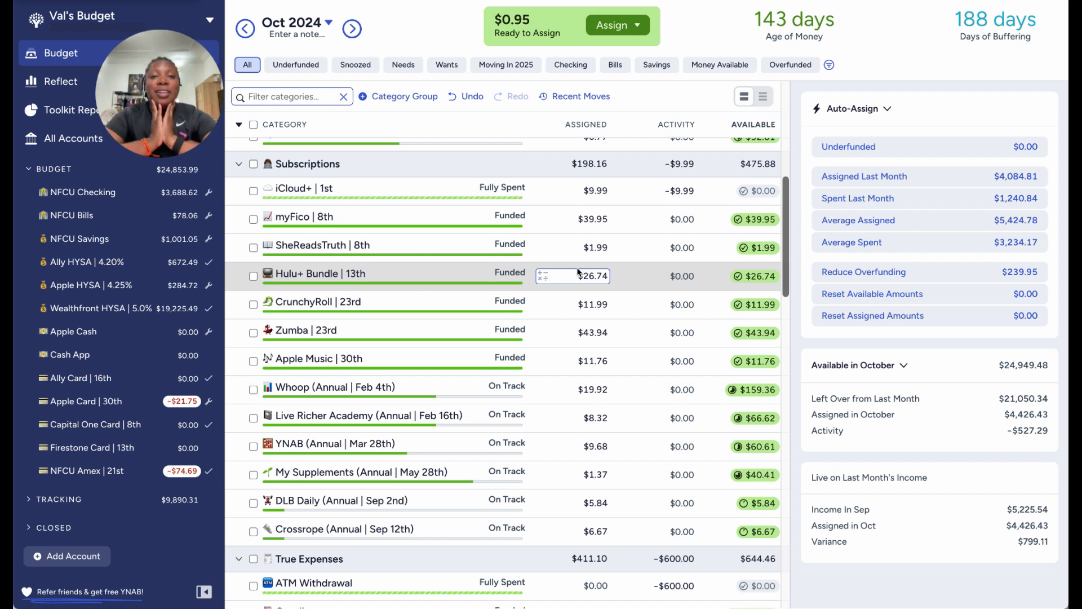
Rename the YNAB category under Subscriptions to "YNAB (Annual | Apr 28th)"
click(393, 444)
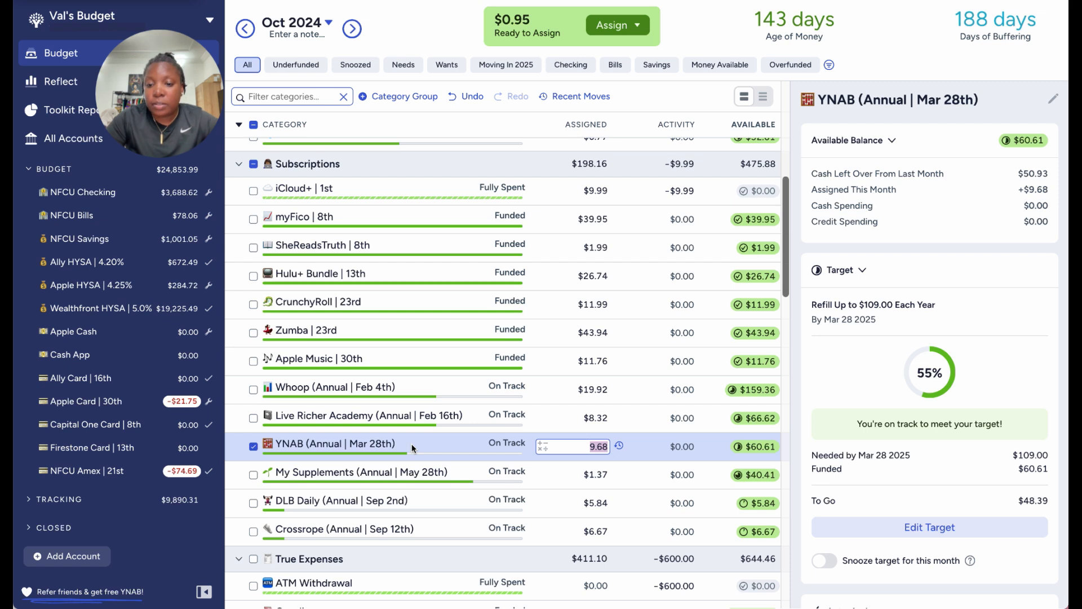
click(353, 445)
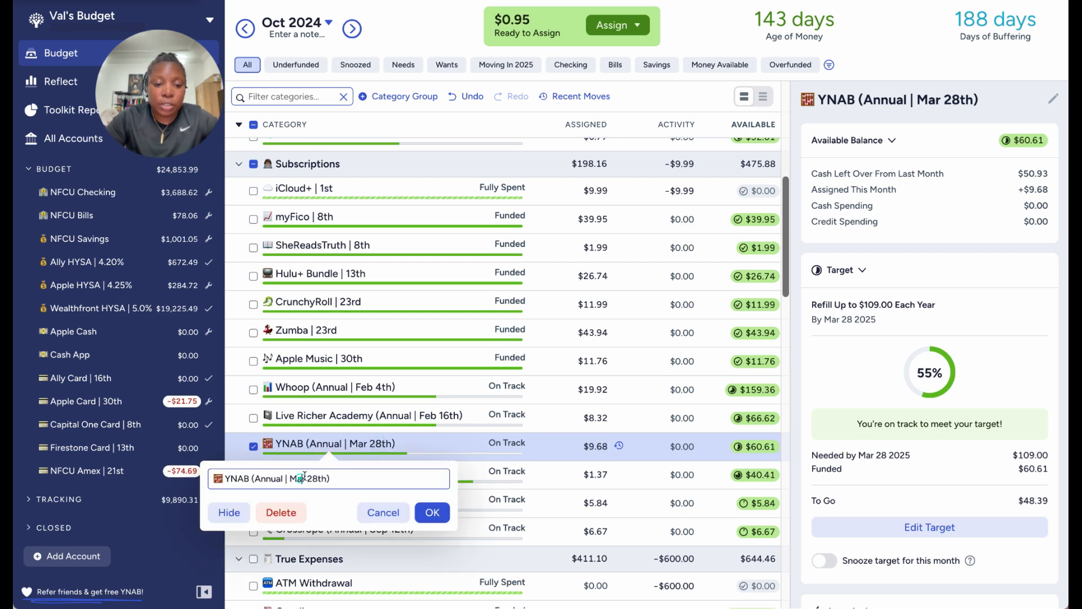
key(BackSpace)
key(BackSpace)
text(Ap)
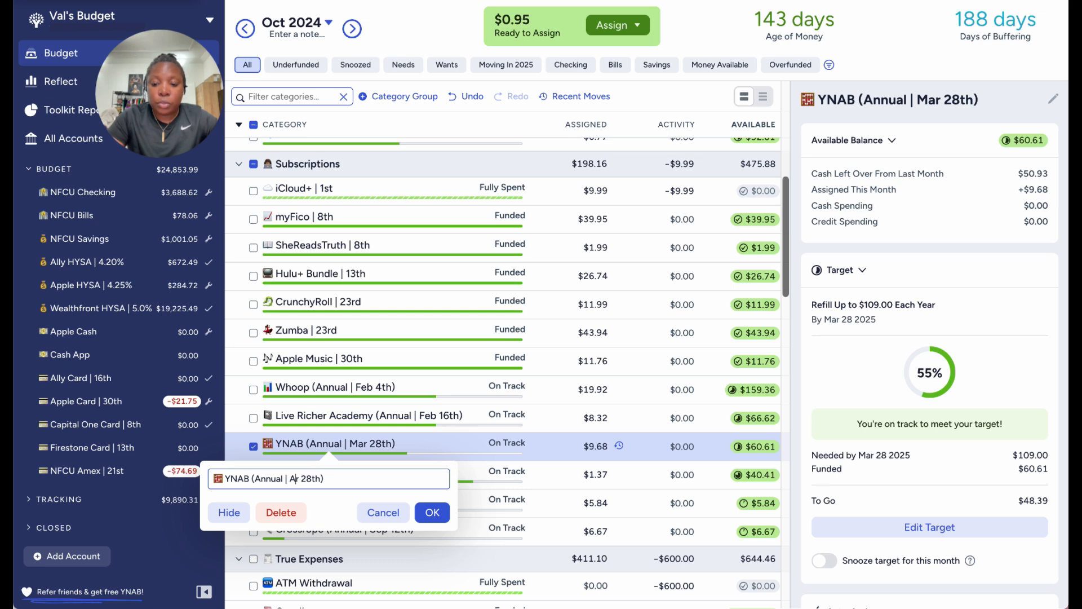
click(433, 512)
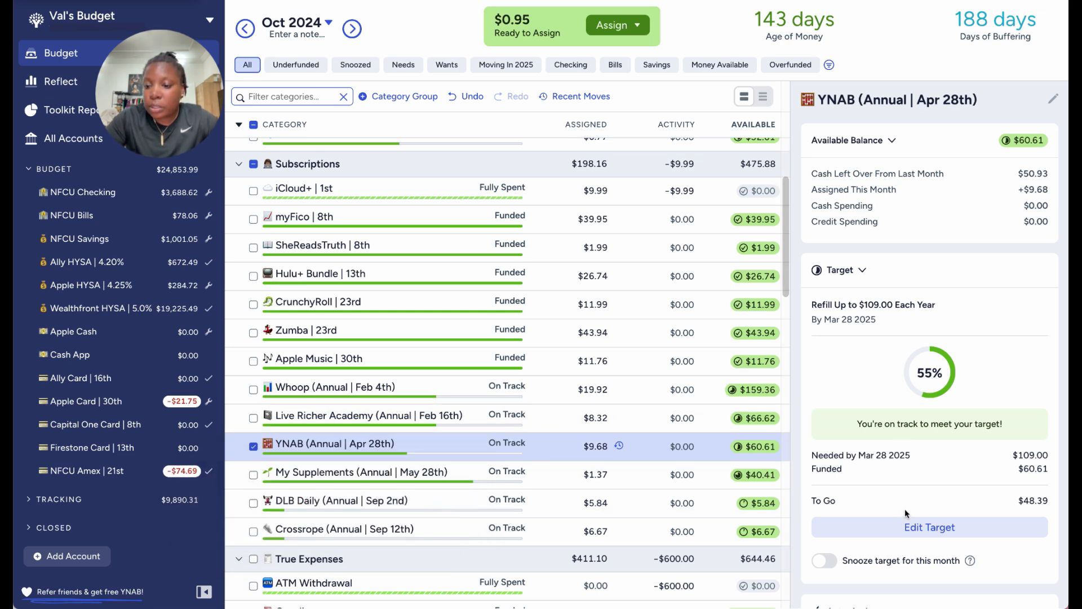
Change the YNAB category's yearly target due date to April 28, 2025, save the target and deselect the category
click(910, 528)
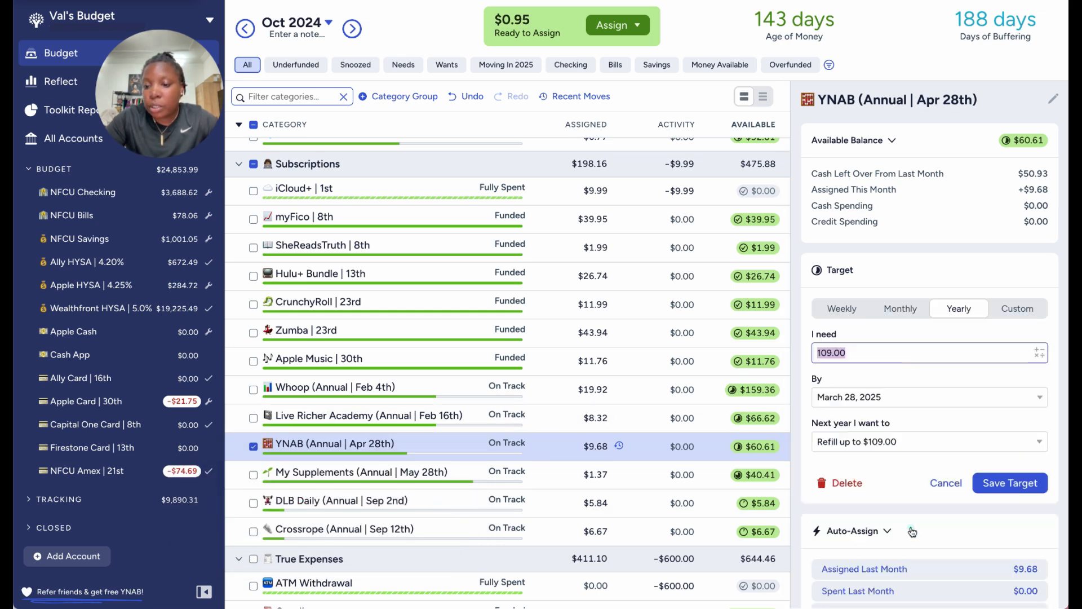
click(882, 397)
click(982, 440)
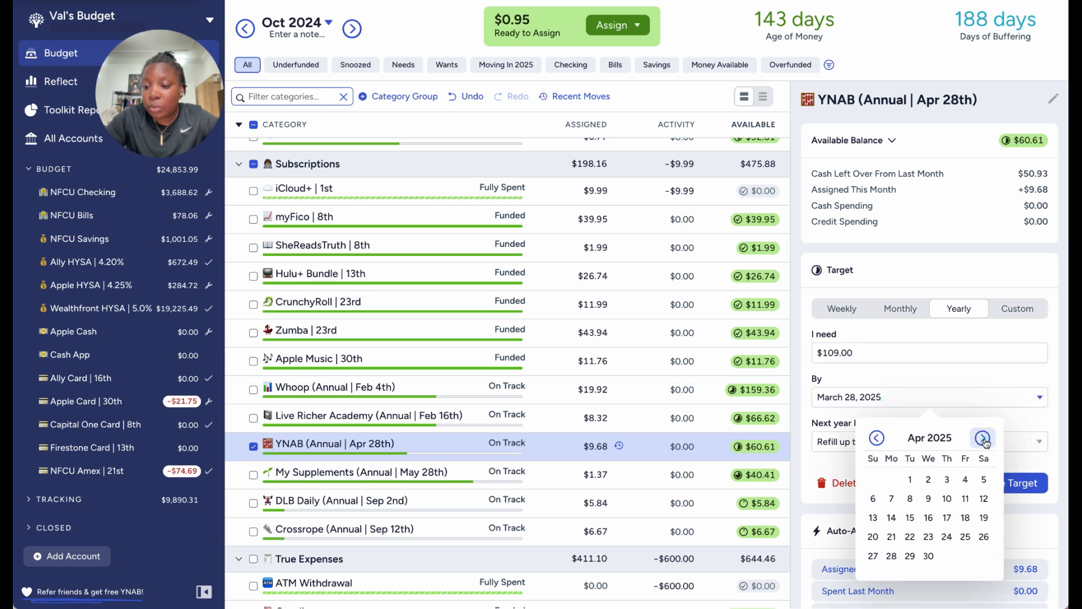
click(892, 556)
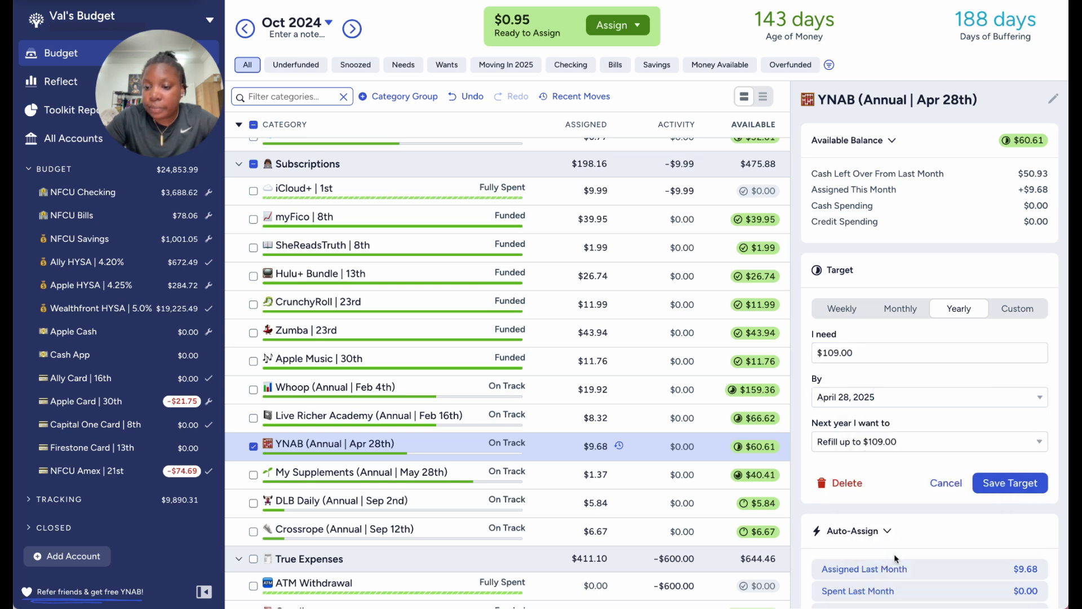
click(1015, 484)
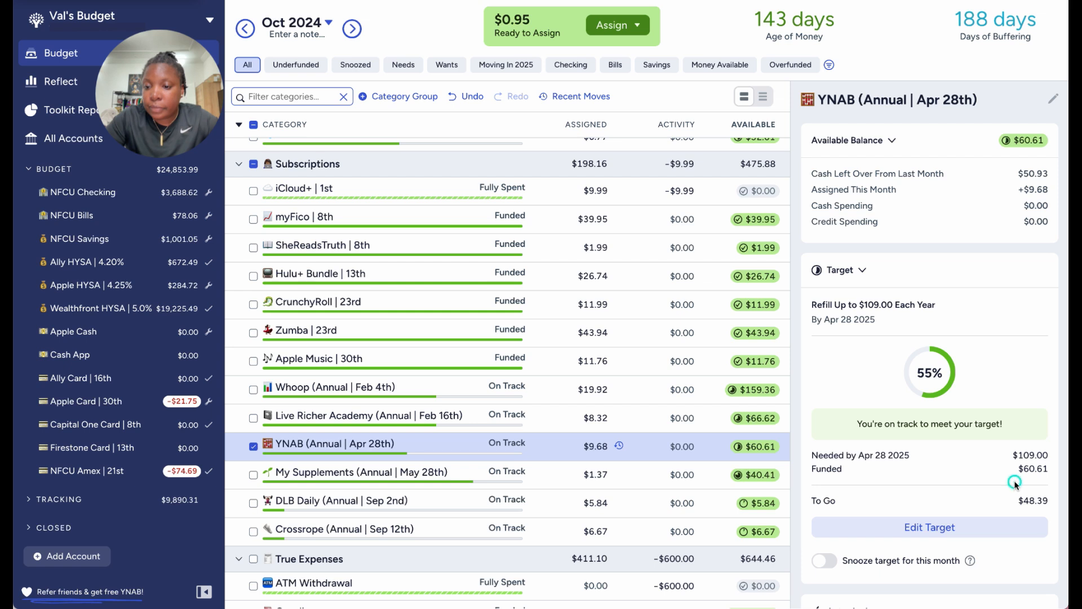
click(252, 447)
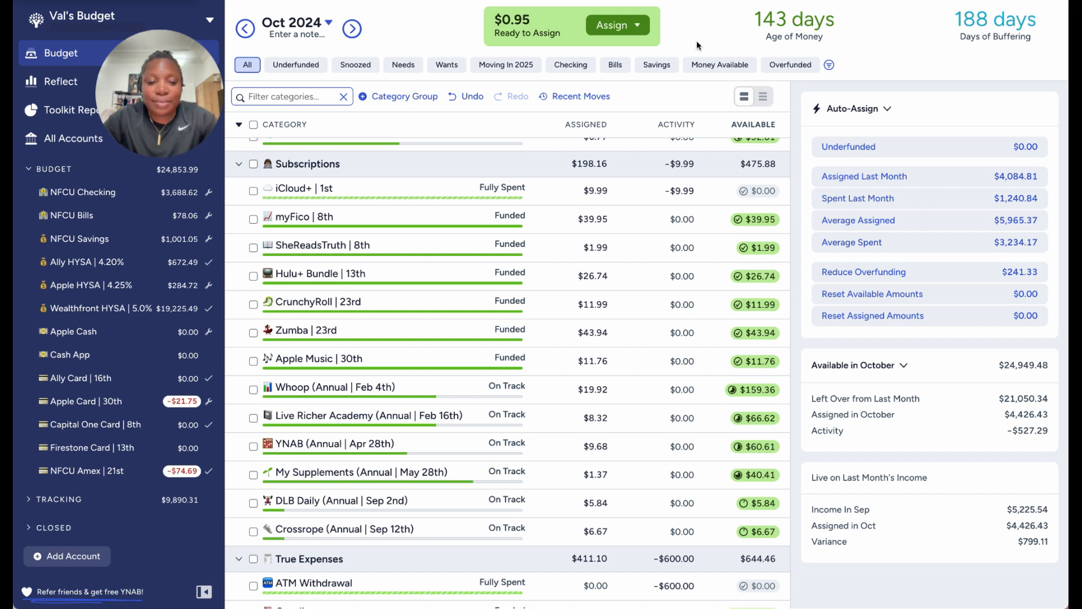
Add $0.95 to New Car's October assignment in the Savings group and deselect the category
scroll(339, 354, down, 2)
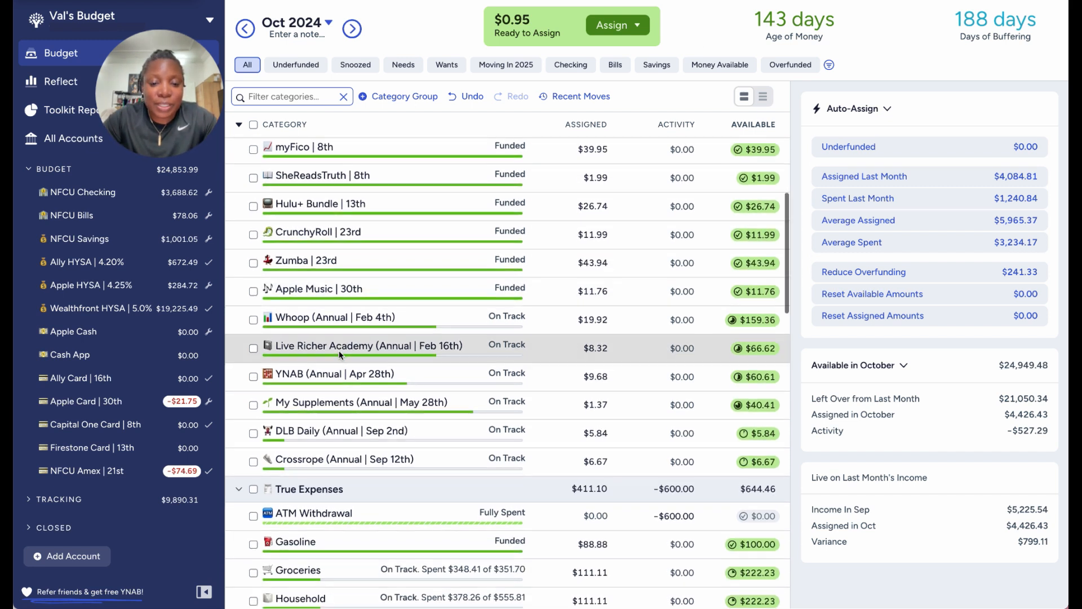
scroll(339, 350, down, 5)
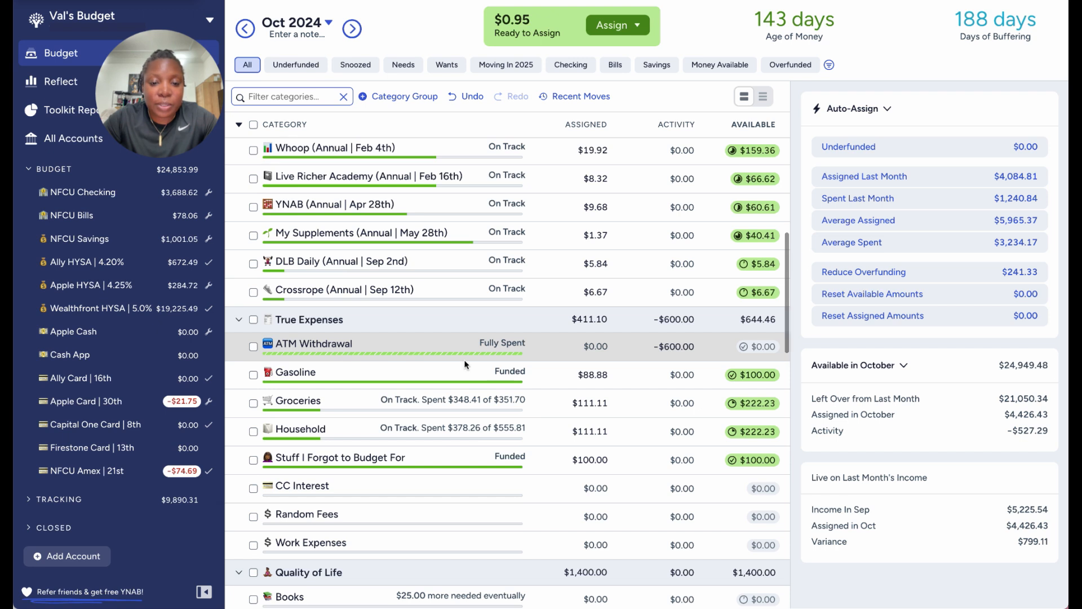
scroll(554, 374, down, 2)
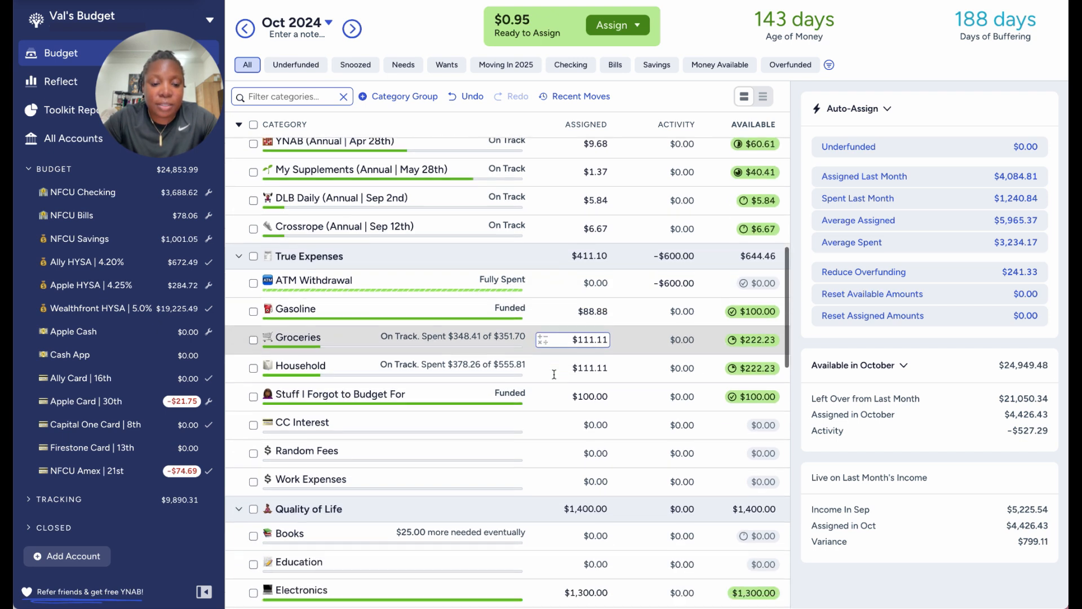
scroll(554, 375, down, 6)
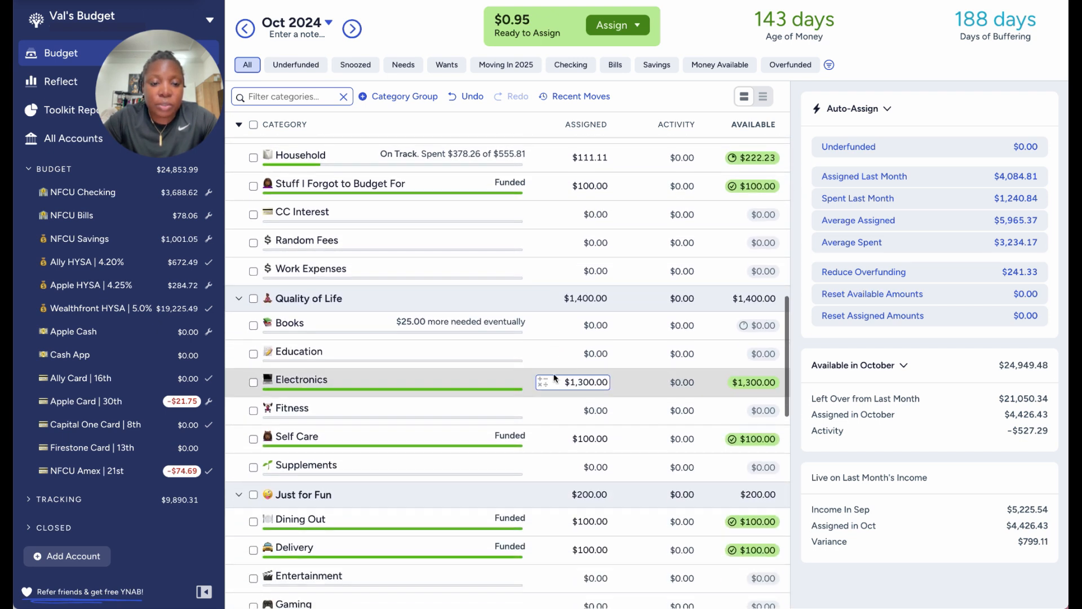
scroll(554, 377, down, 7)
scroll(554, 375, down, 7)
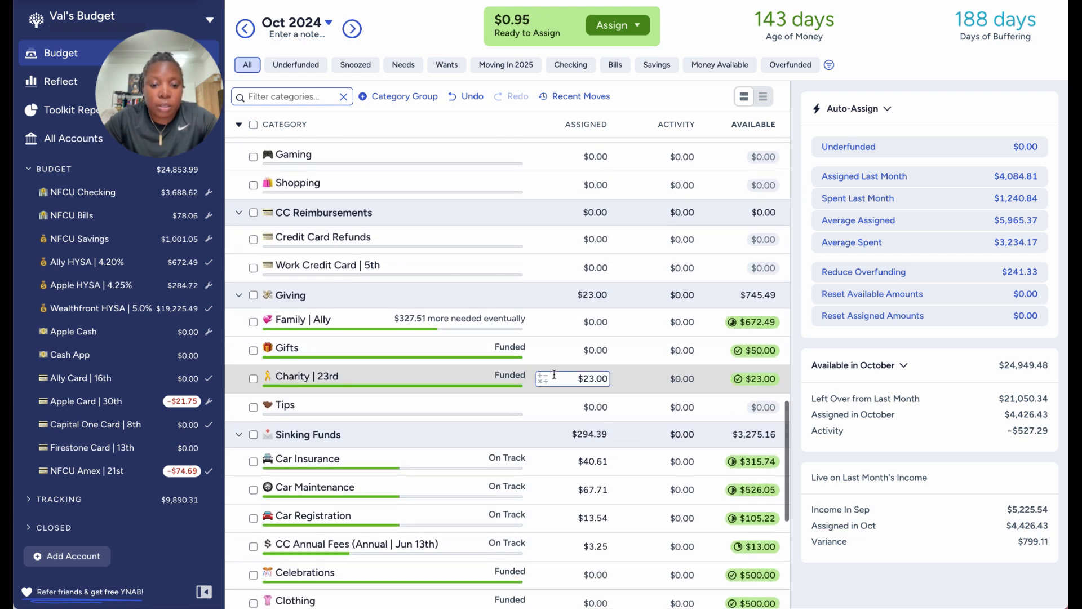
scroll(554, 376, down, 2)
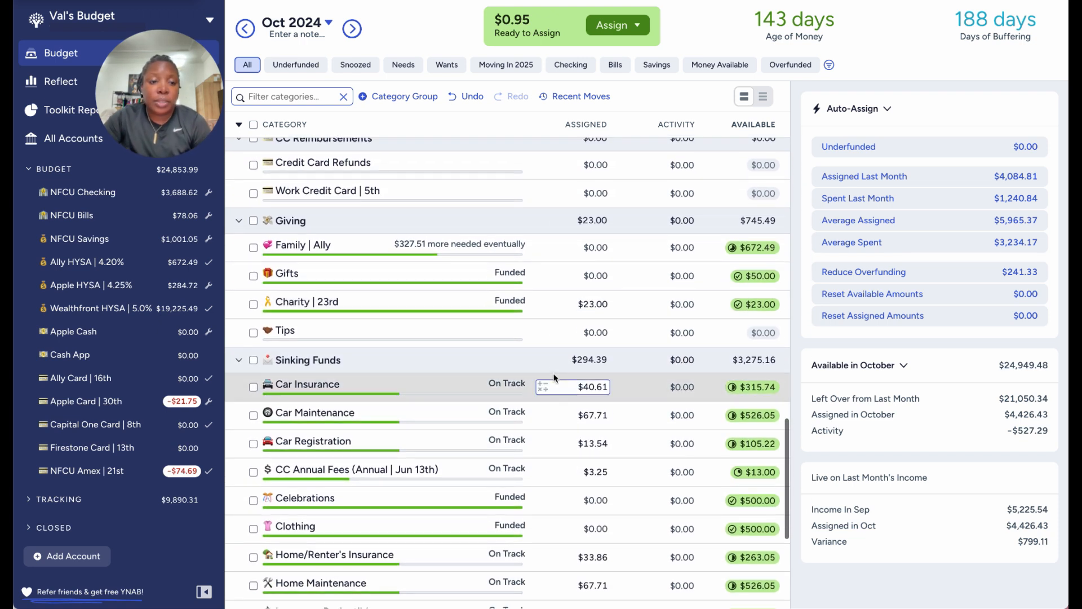
scroll(554, 377, down, 9)
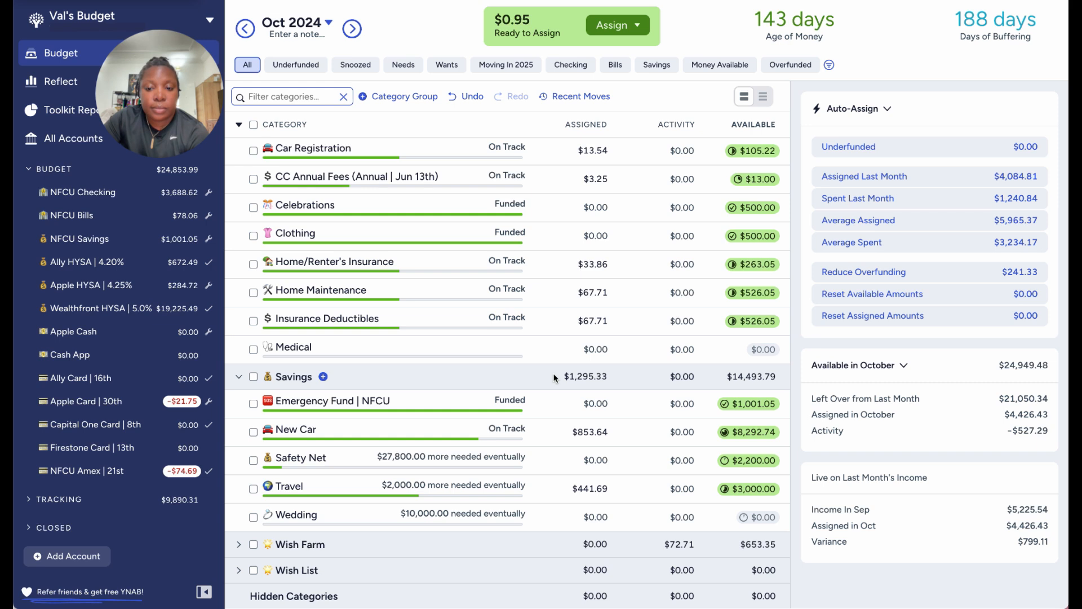
click(570, 431)
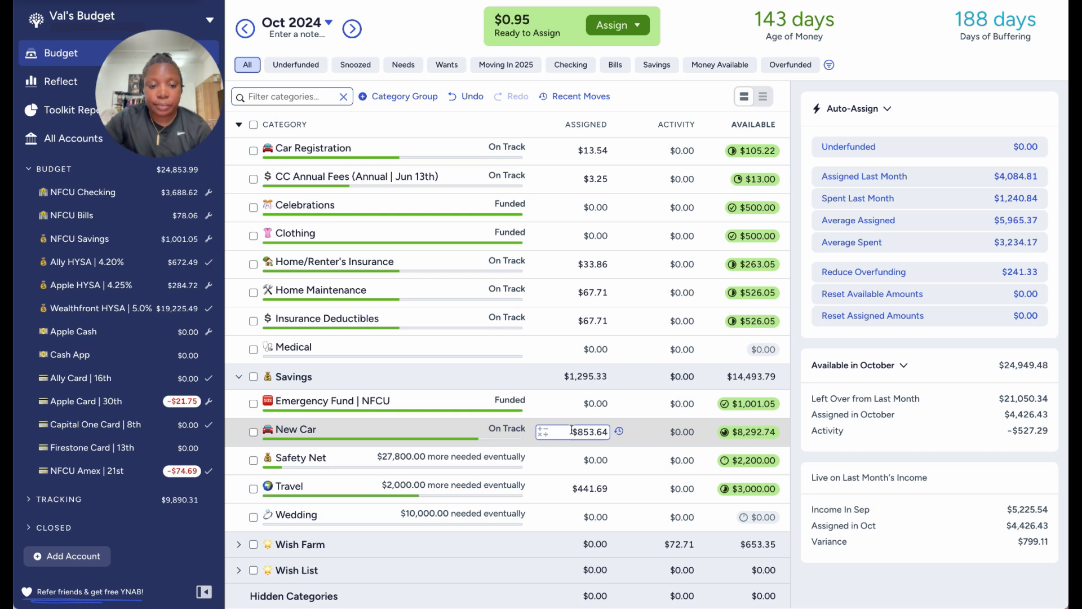
click(572, 430)
text(+.9)
text(5)
key(Return)
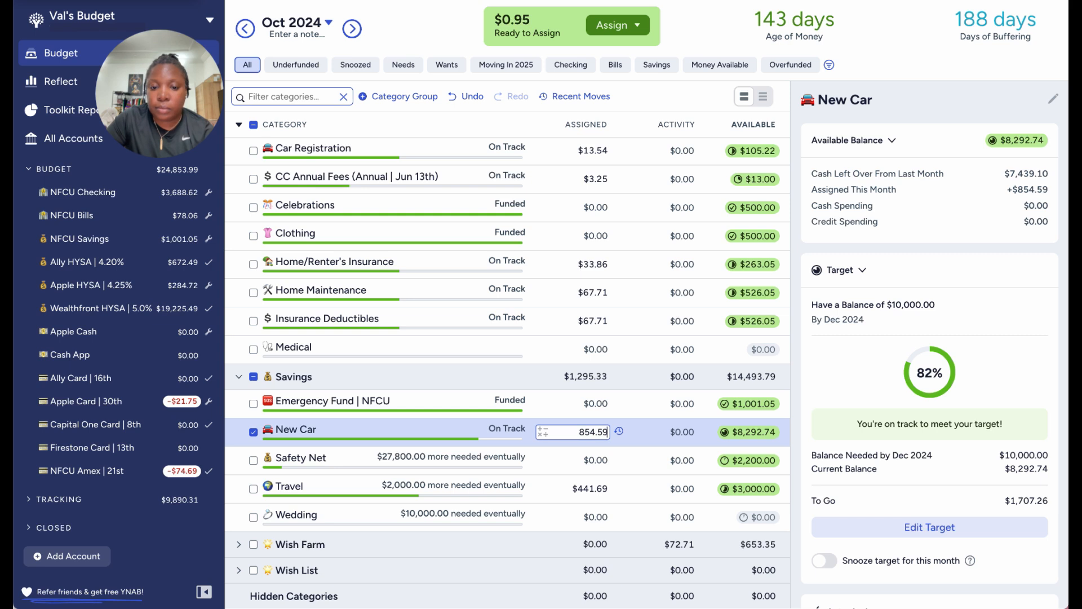
click(253, 432)
click(558, 434)
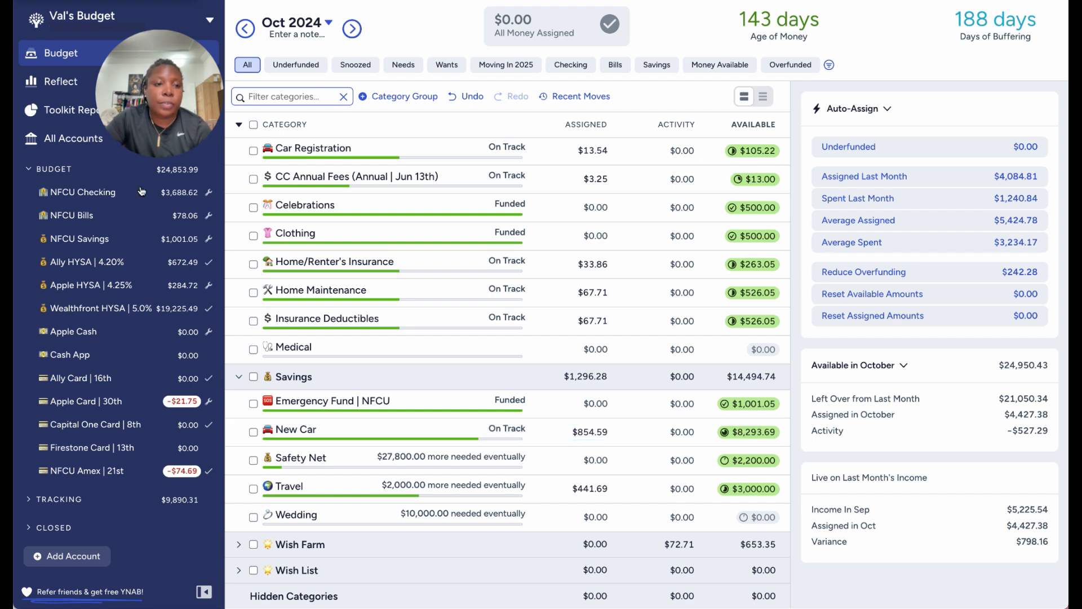
In NFCU Checking, add $854.59 to the outflow of the 10/04/2024 Wealthfront HYSA transfer and save it
click(105, 193)
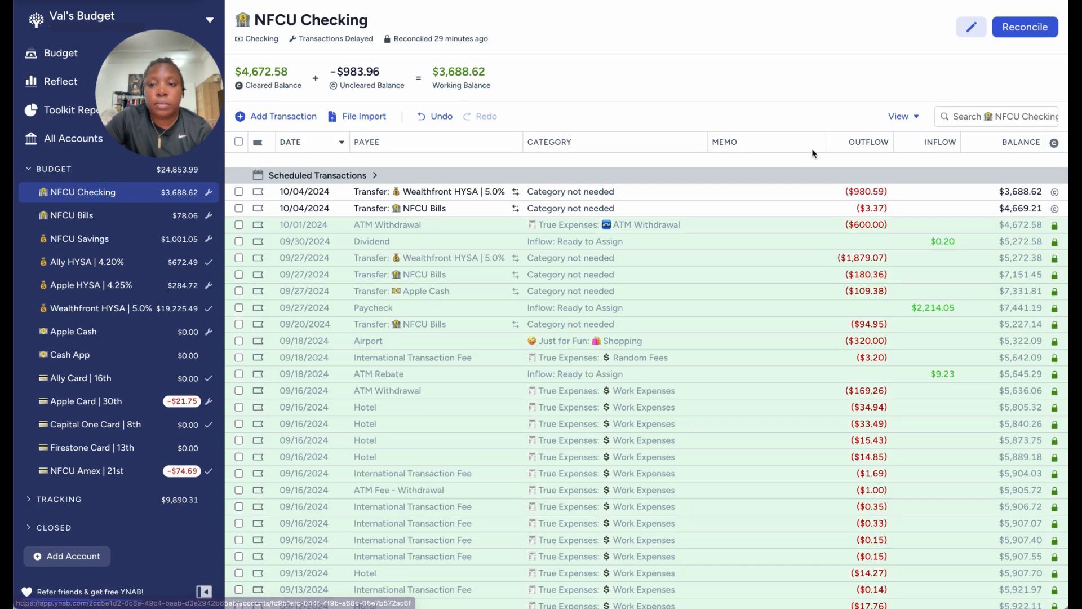
click(852, 191)
click(857, 190)
key(Right)
text(+)
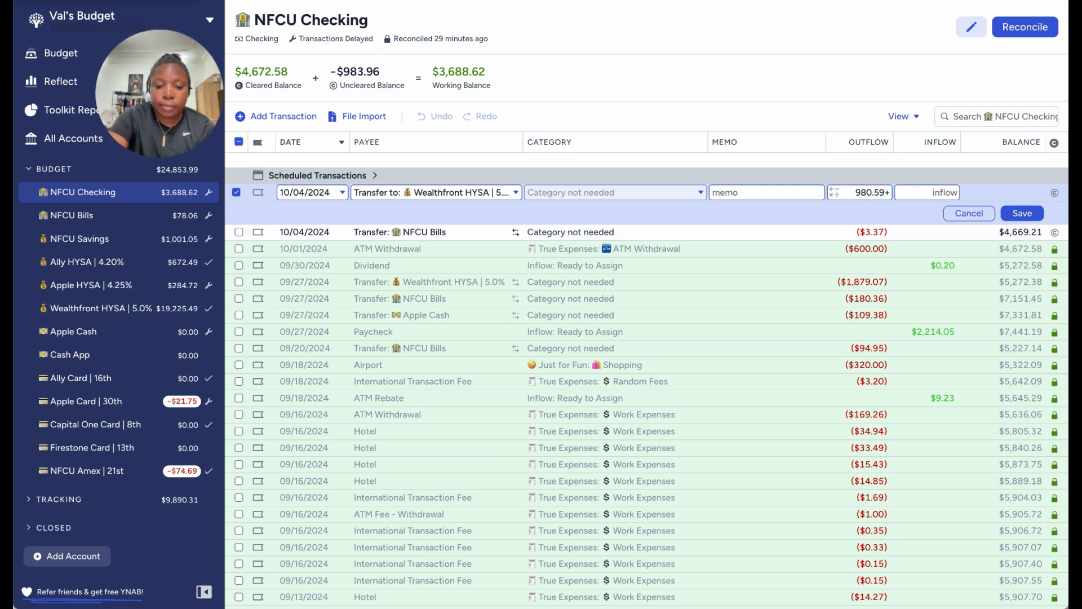
text(854.59)
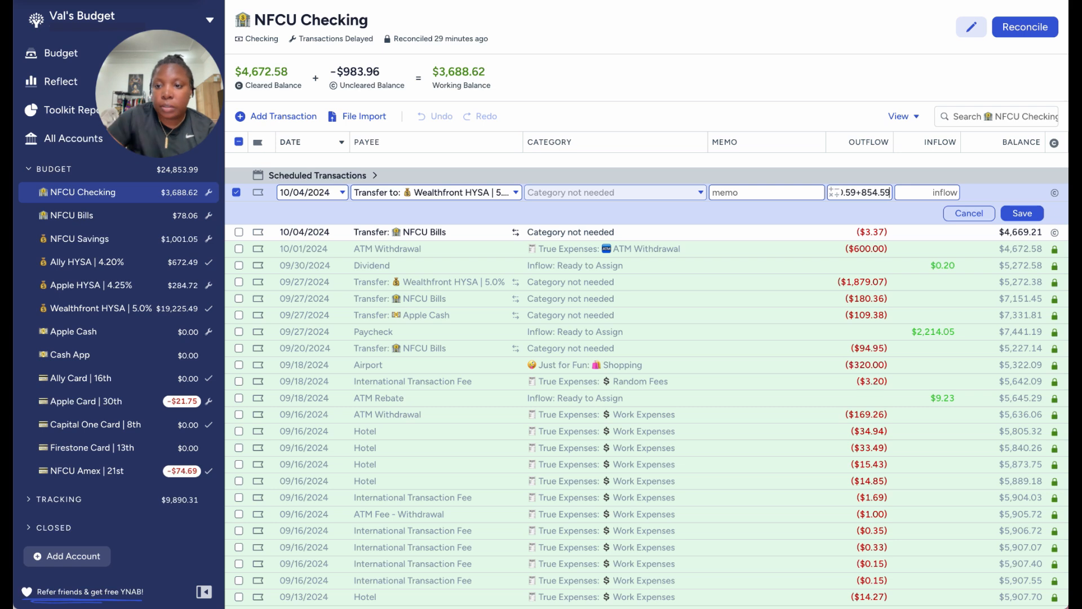
click(1023, 213)
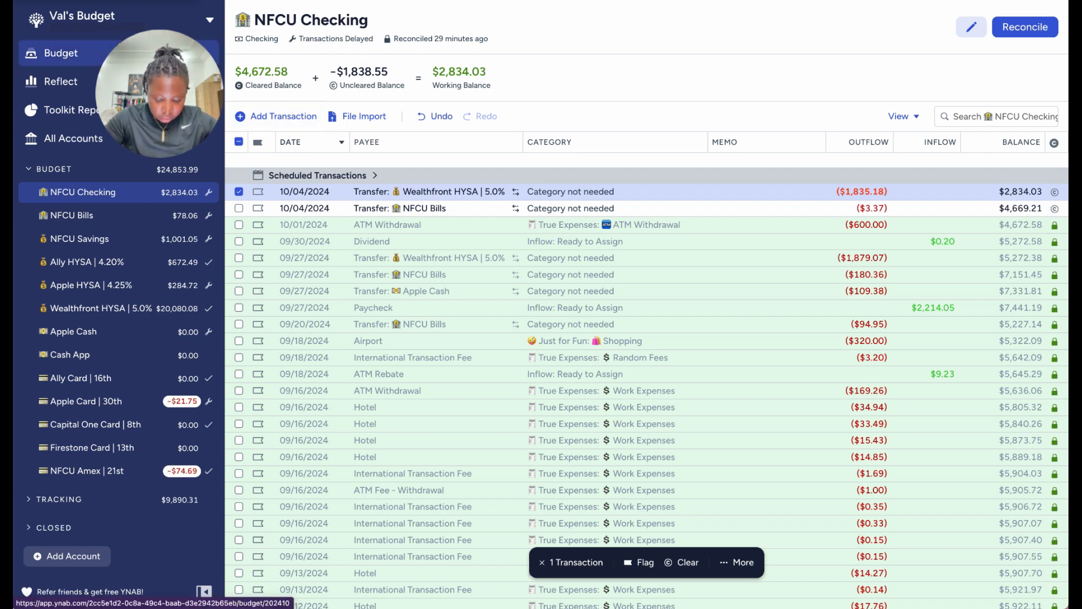
Return to the October budget, show the Bills view and select all categories except Credit Card Payments to examine their combined available amount
click(73, 61)
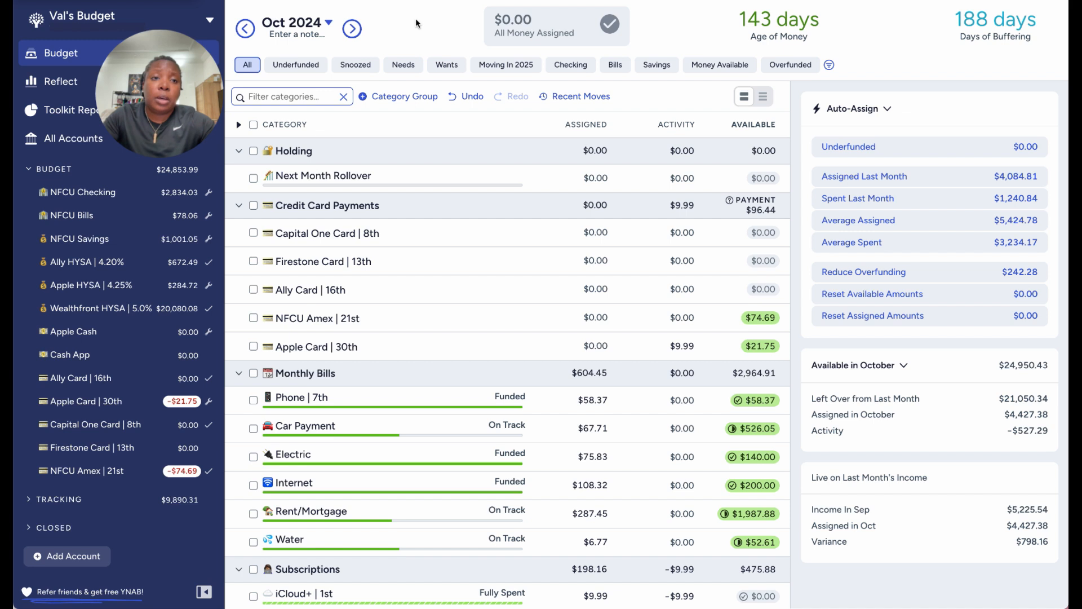
click(616, 66)
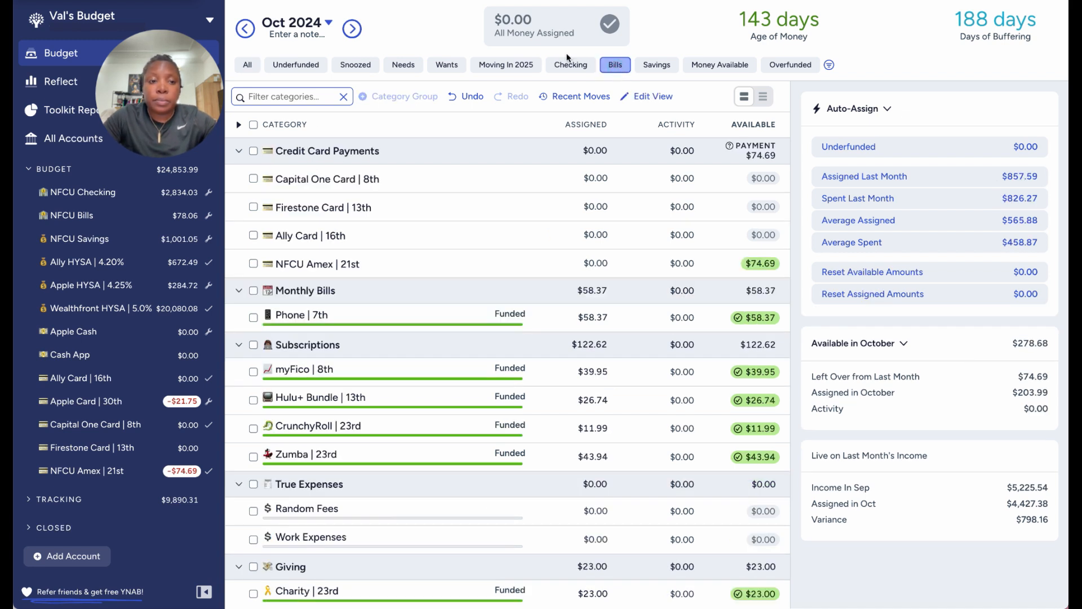
click(238, 151)
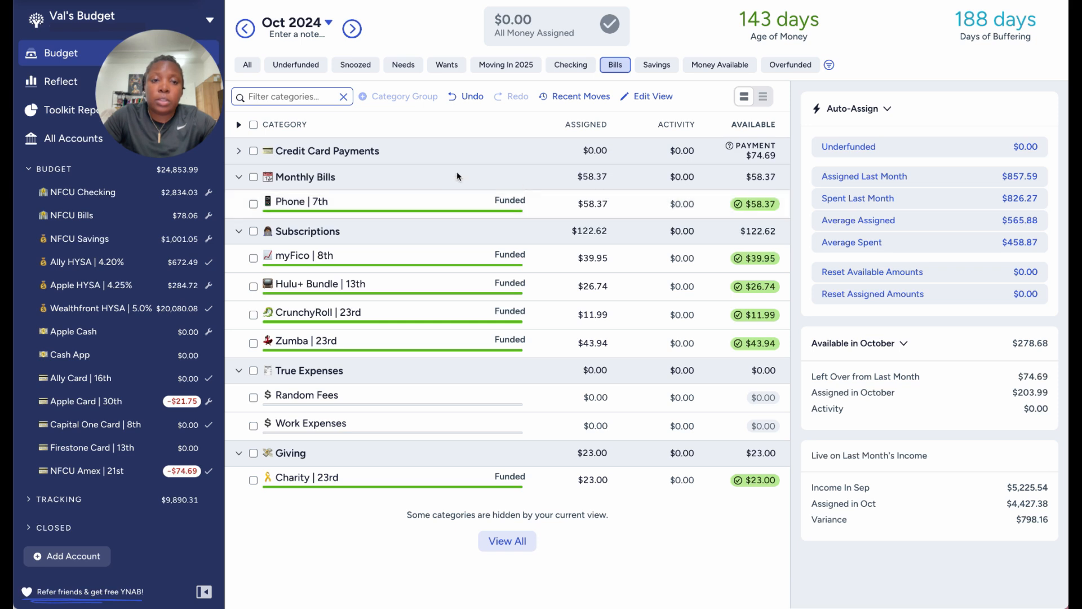
click(253, 176)
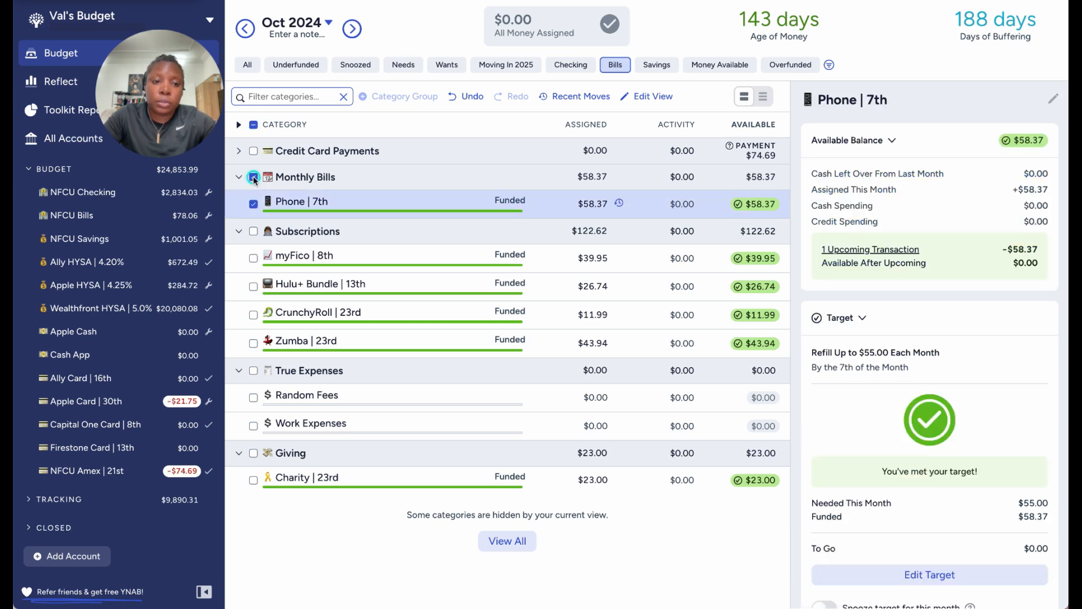
click(252, 177)
click(254, 125)
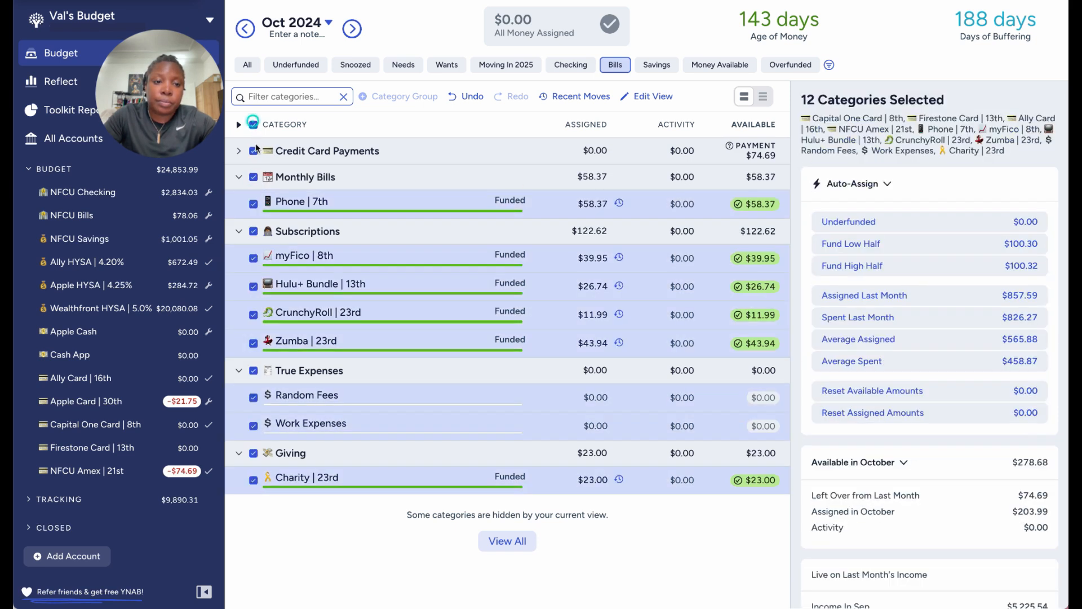
click(254, 151)
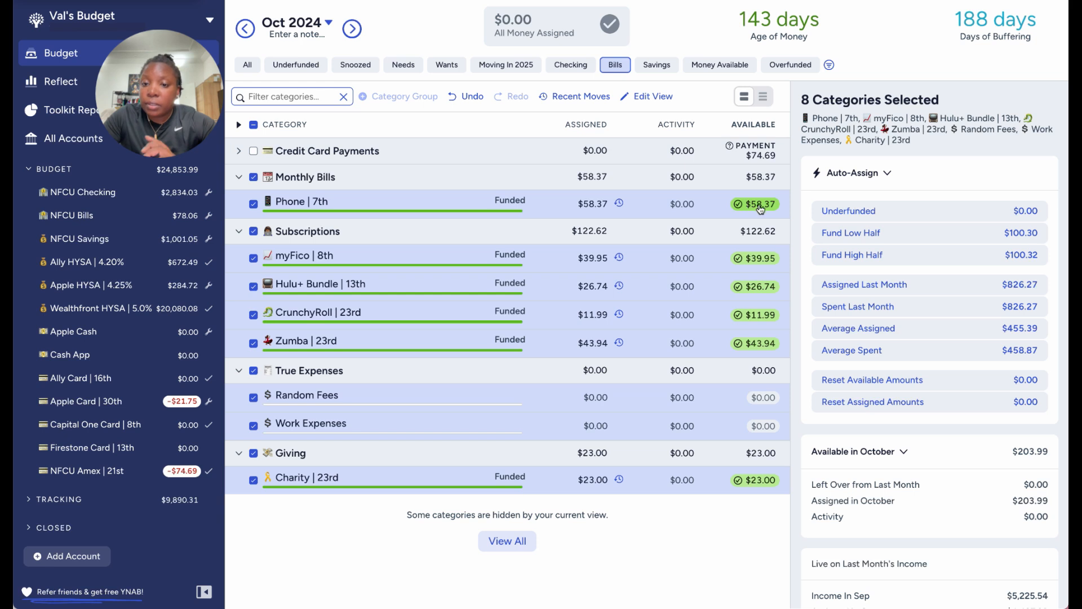
mouse_move(759, 210)
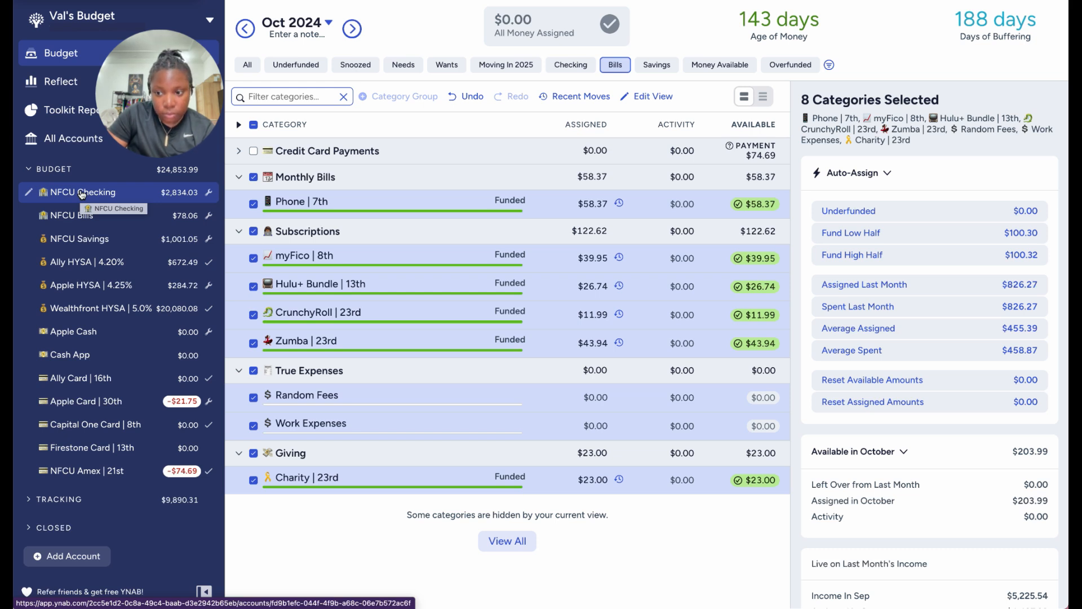
In NFCU Checking, record a 10/04/2024 transfer to NFCU Bills with an outflow of $200.62
click(82, 194)
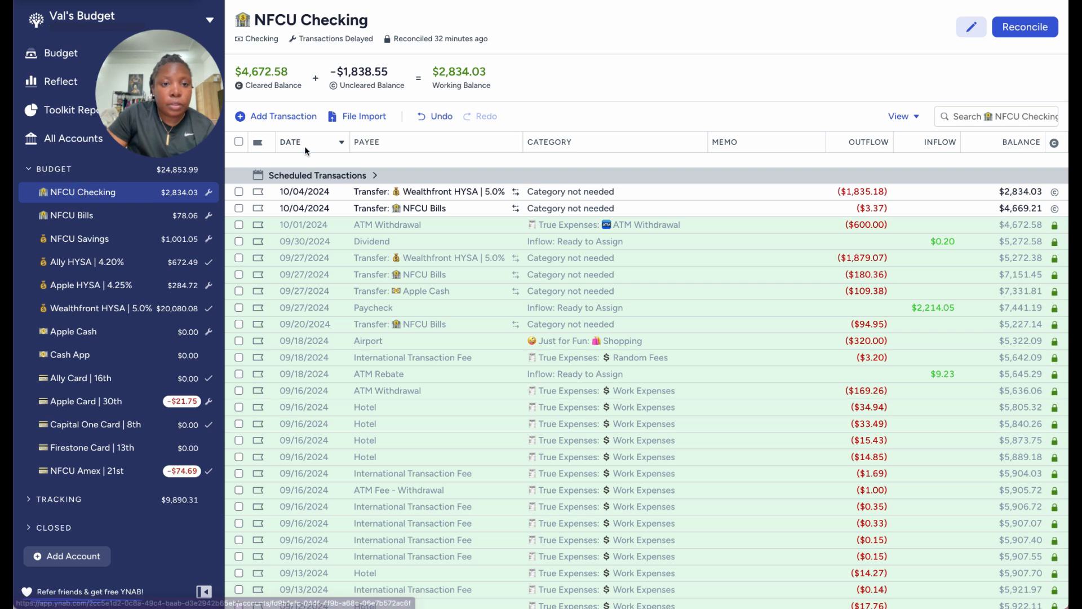
click(284, 117)
click(414, 162)
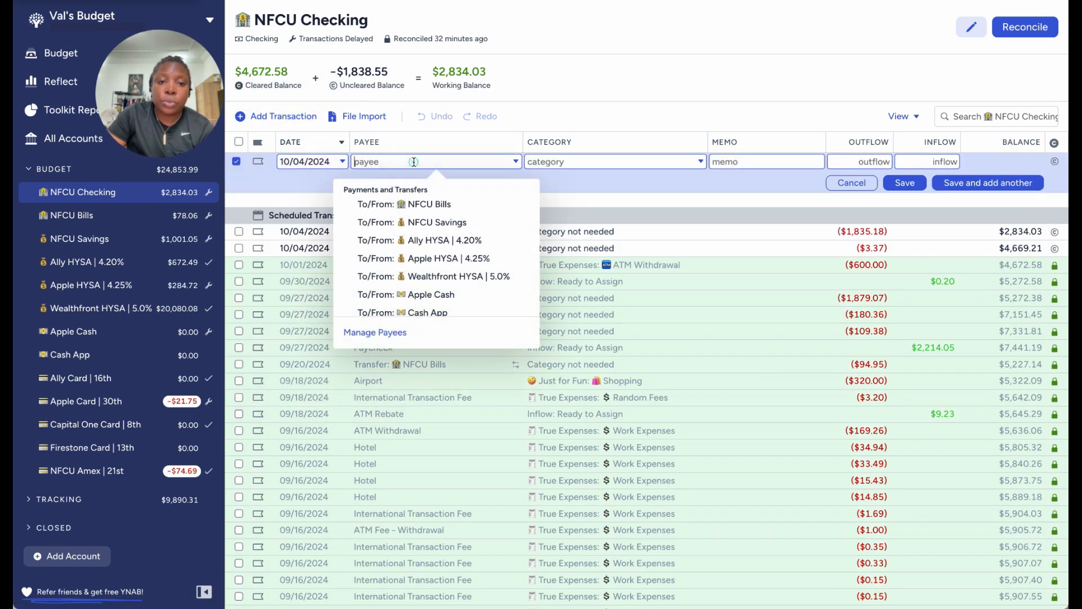
click(440, 205)
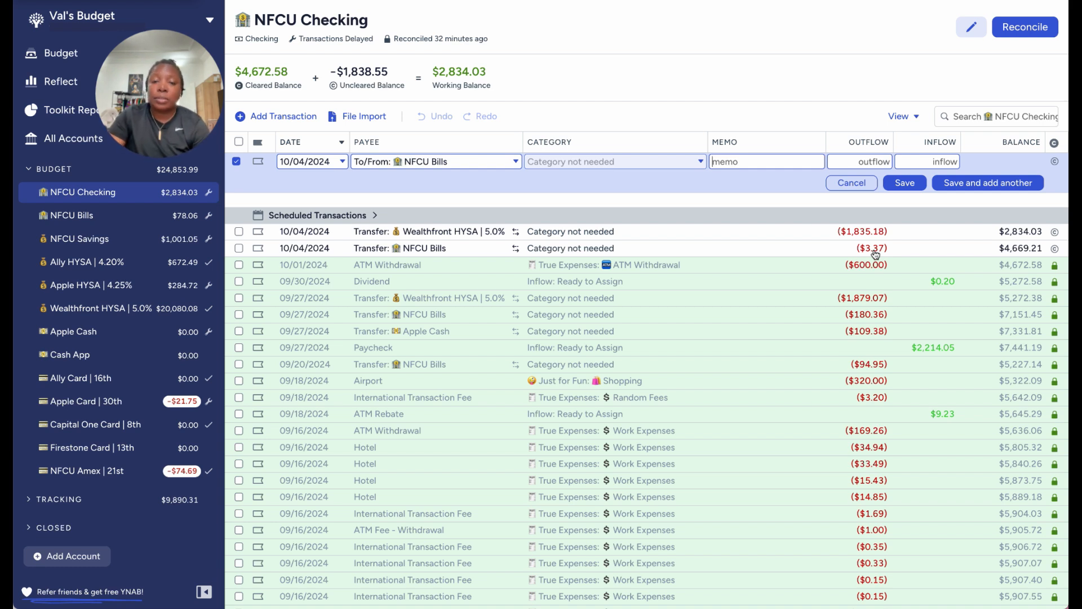
click(870, 159)
text(200)
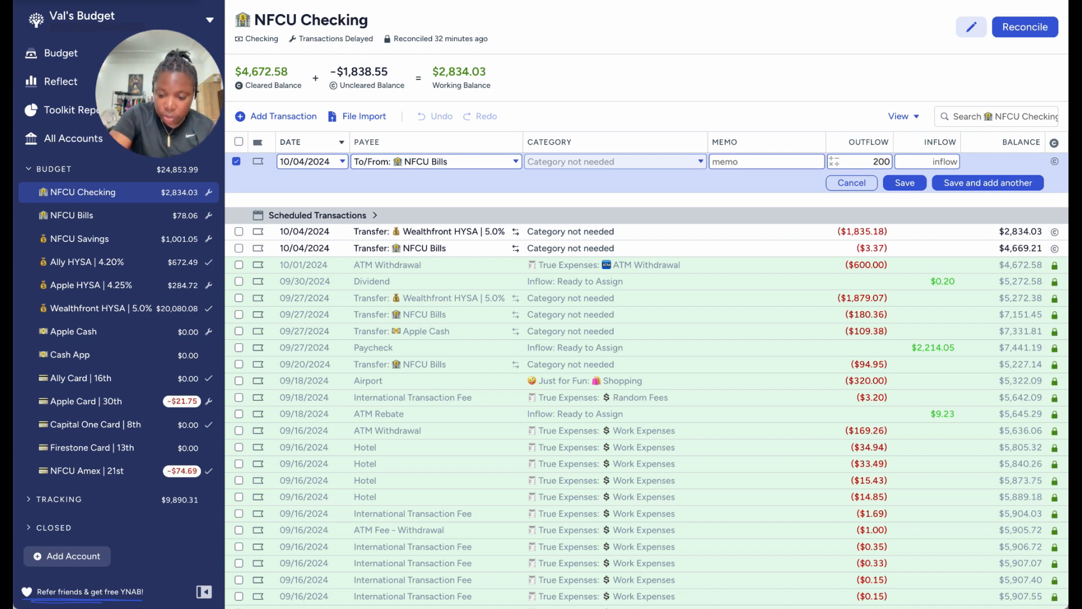
text(.62)
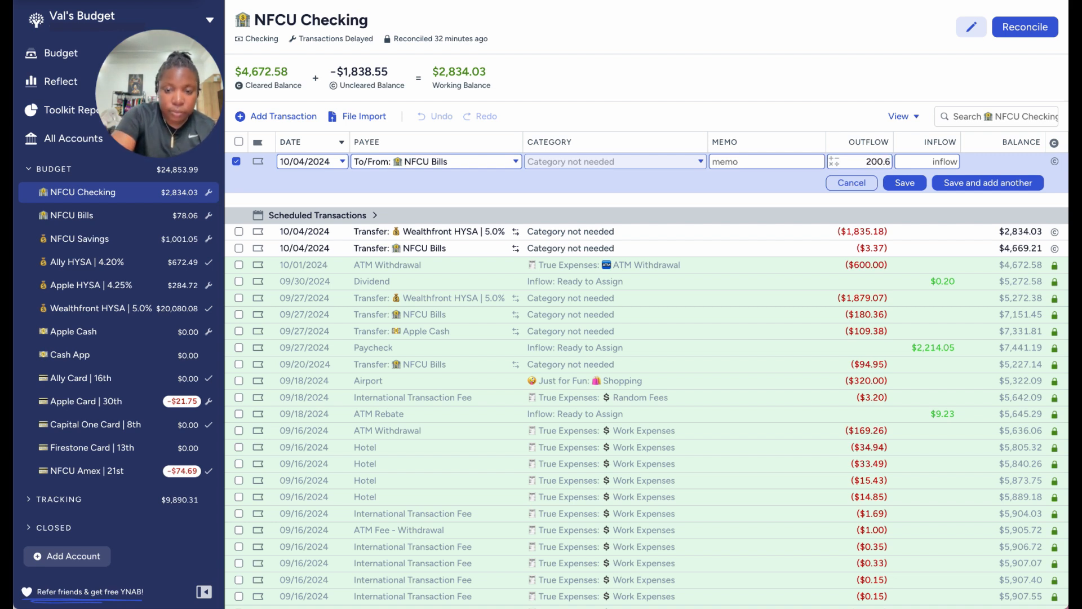
click(919, 182)
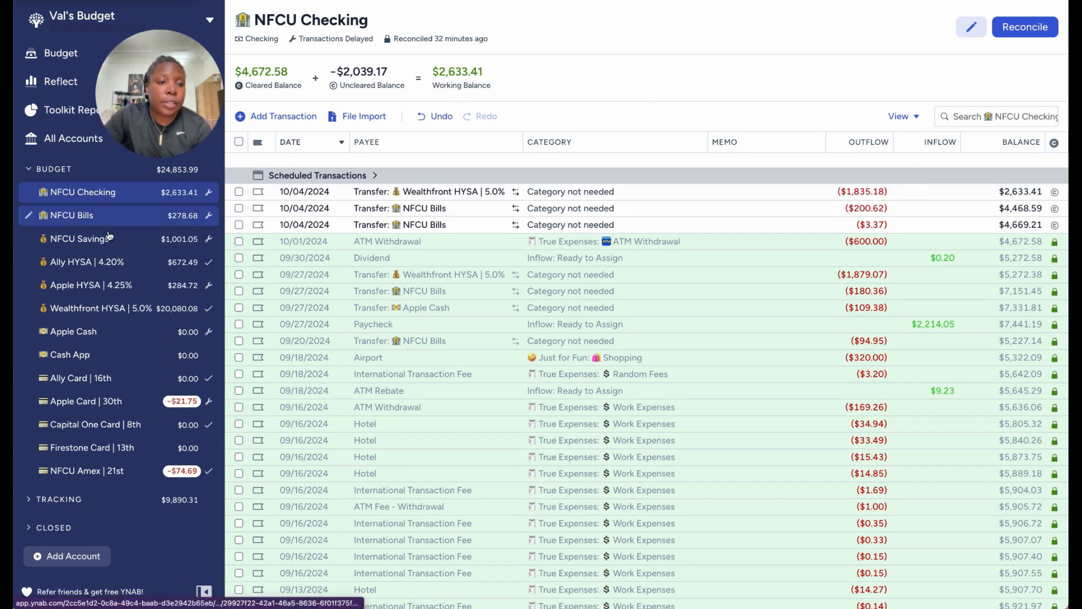
Open the NFCU Bills account and check its uncleared balance
click(161, 221)
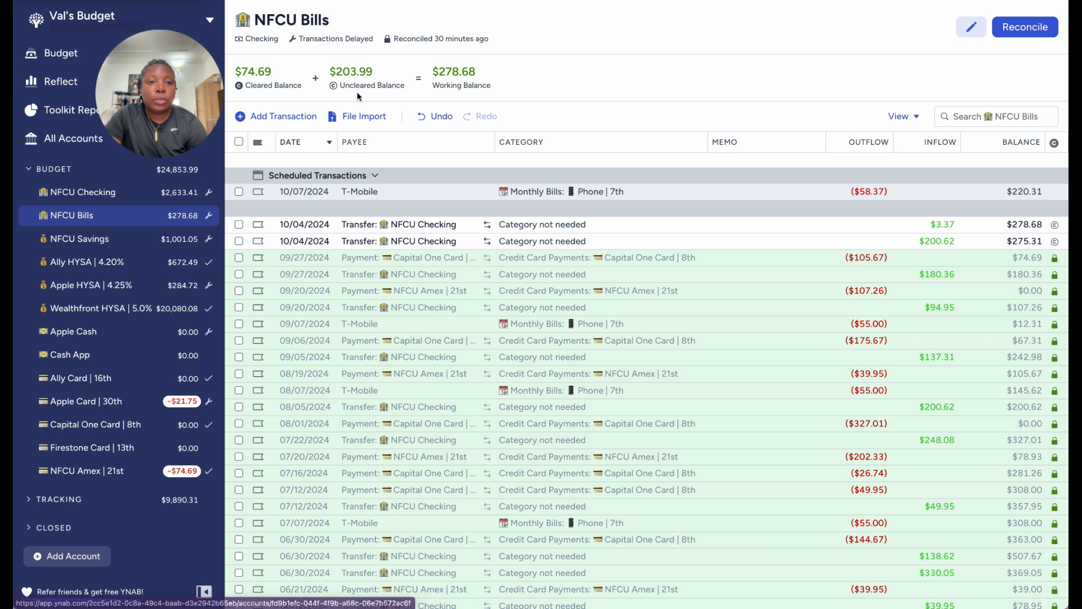
mouse_move(353, 68)
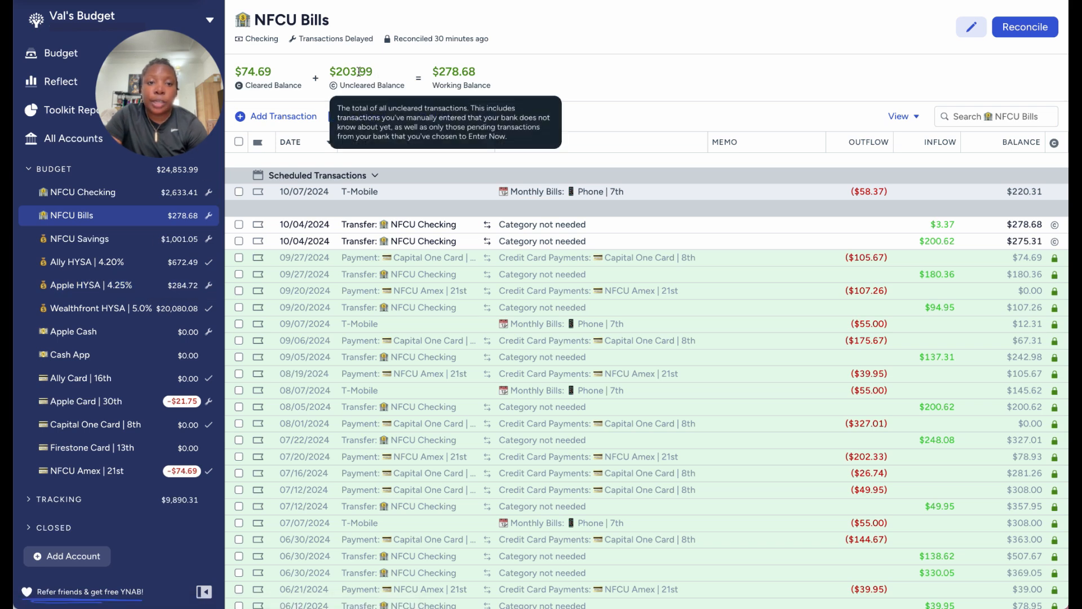
click(338, 71)
drag(362, 71, 373, 71)
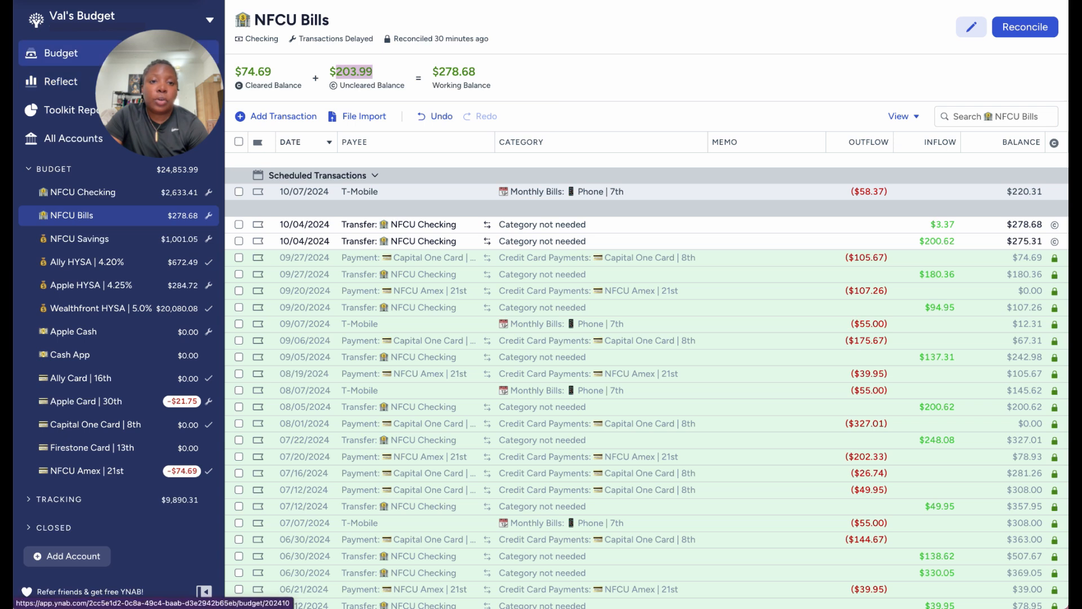
Recheck the October Bills view's combined available amount with every category except Credit Card Payments selected, and clear the selection
click(61, 53)
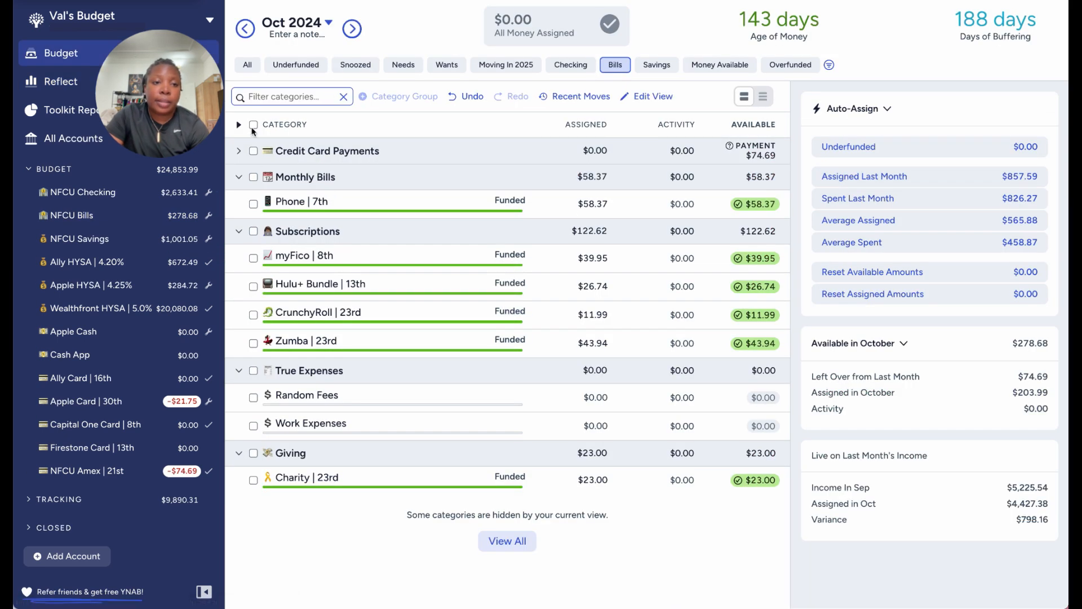
click(254, 124)
click(254, 151)
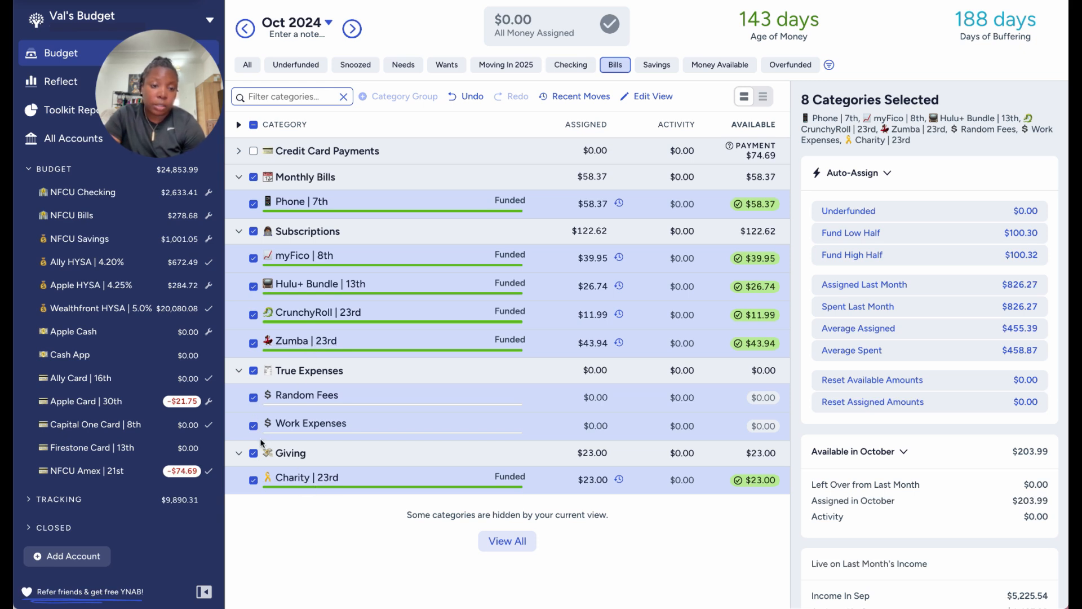
click(254, 124)
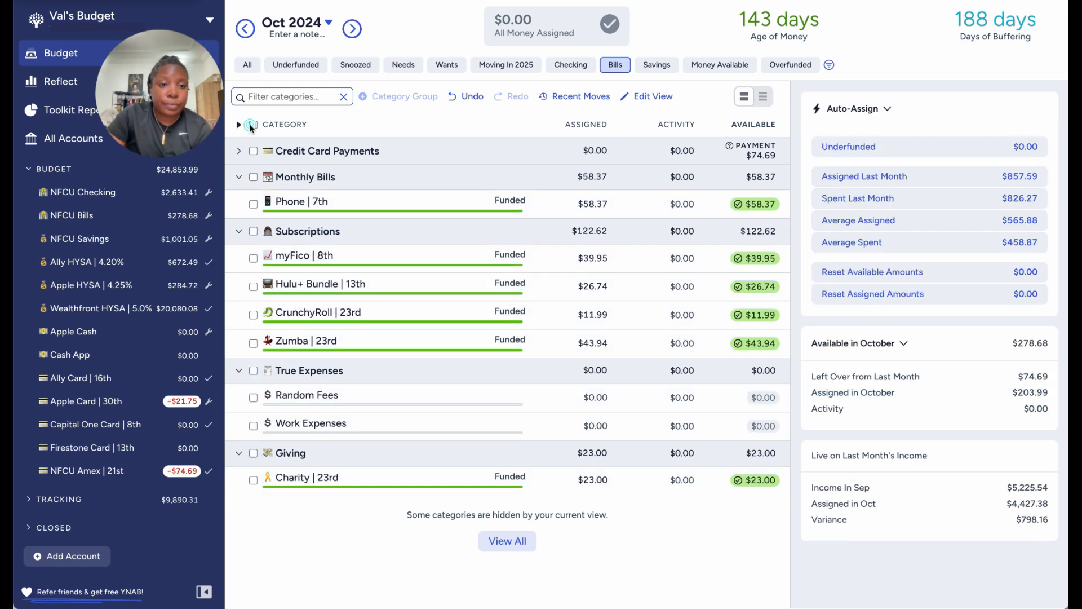
Show all October categories to review the monthly bills and subscriptions, and check the working balance of NFCU Checking
click(251, 66)
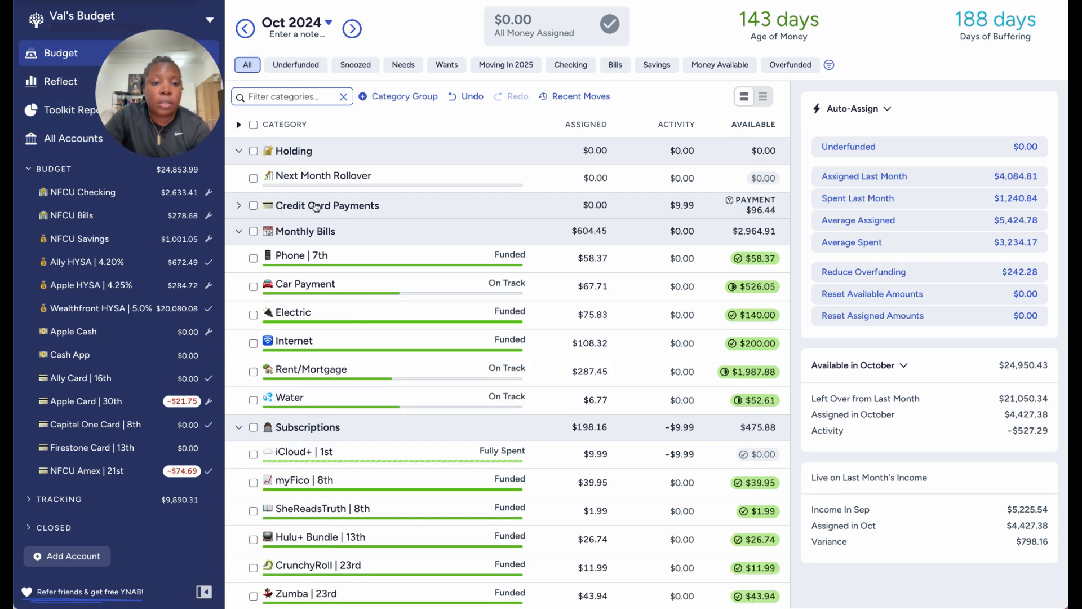
scroll(329, 246, down, 3)
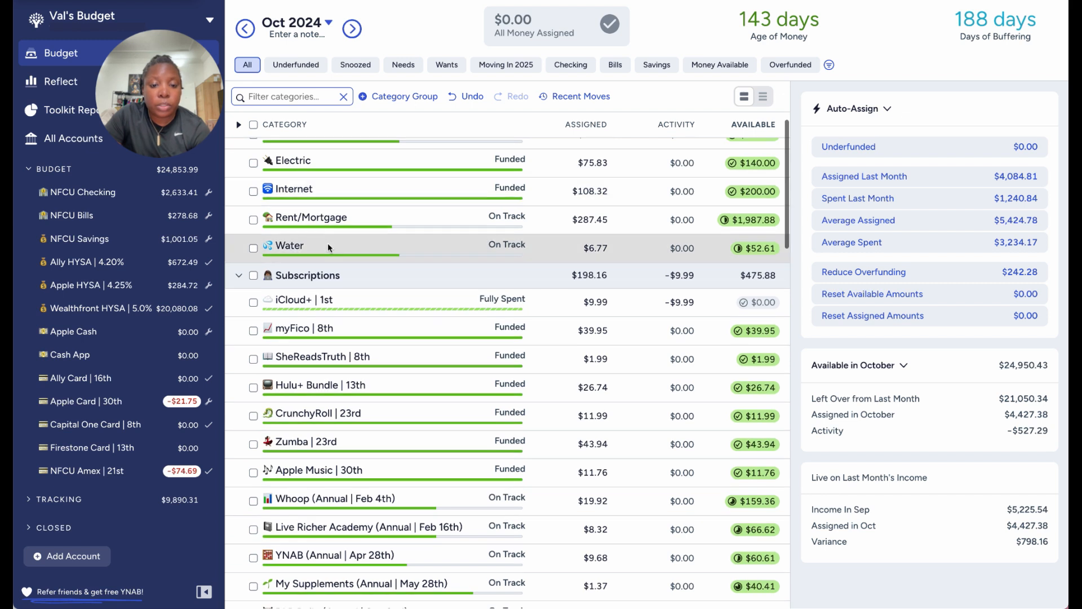
scroll(328, 246, down, 2)
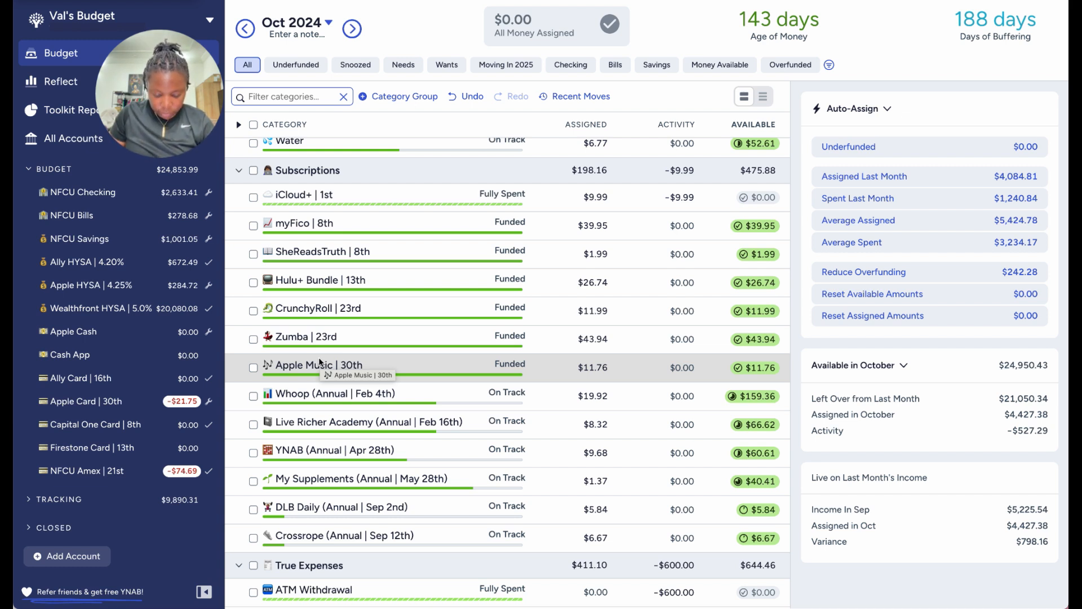
click(116, 195)
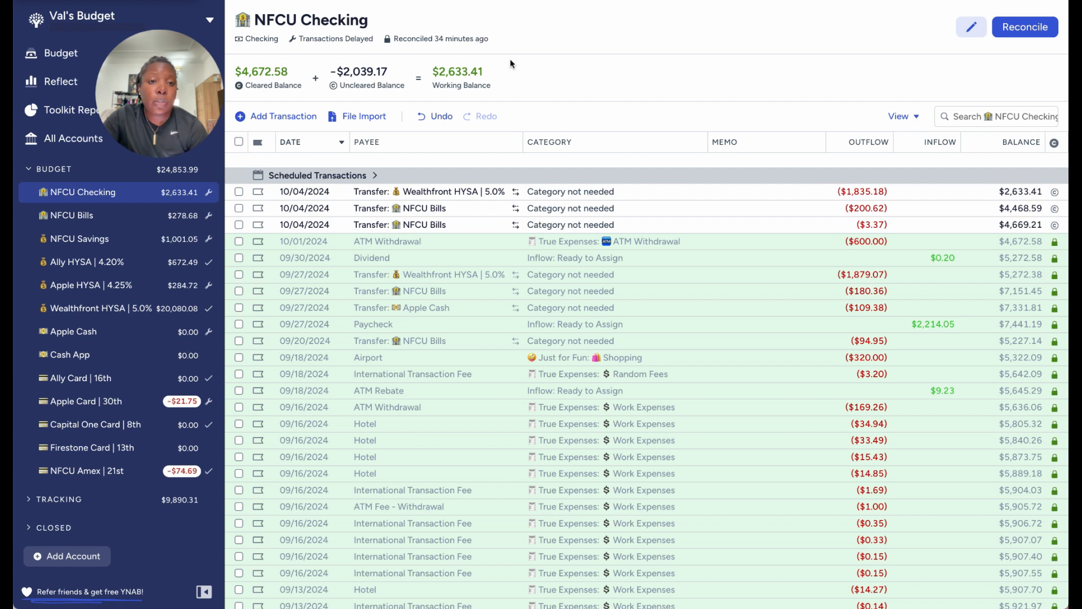
mouse_move(457, 70)
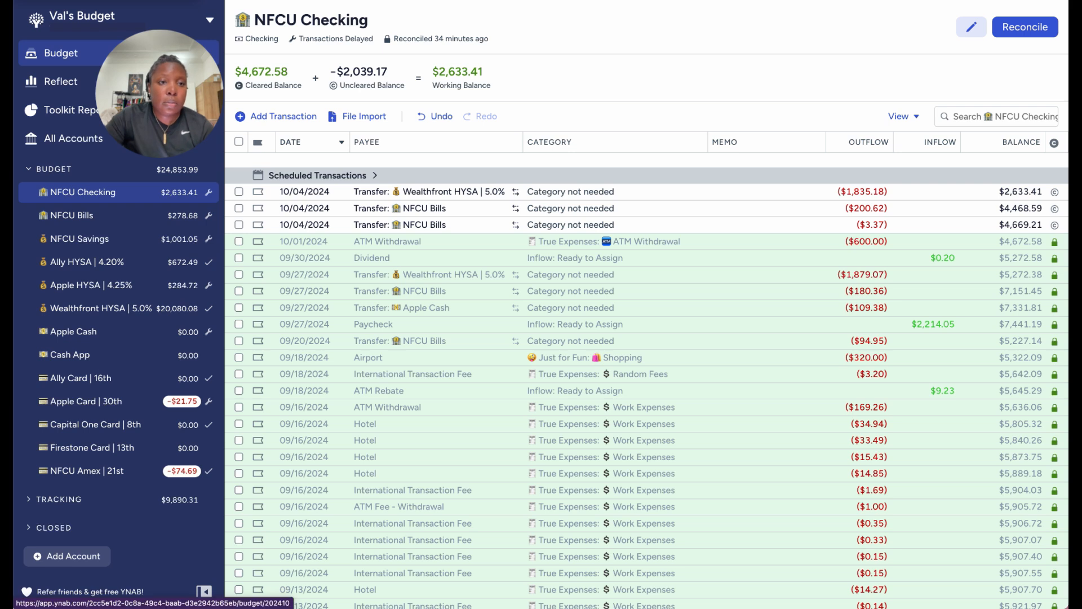
Return to the October budget and examine the available amounts of all categories in the Checking view
click(54, 53)
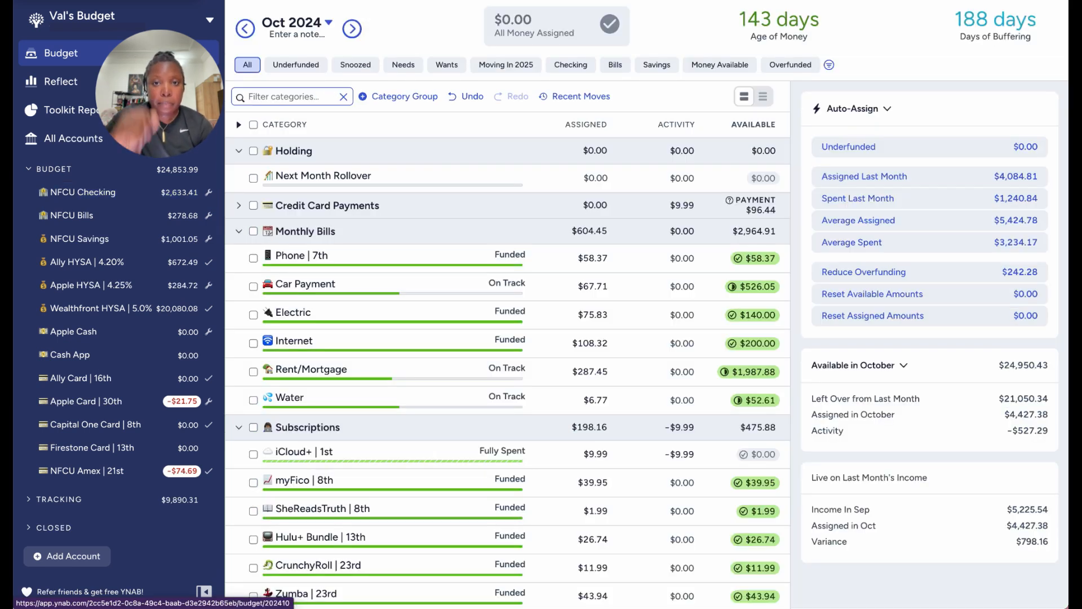
click(570, 66)
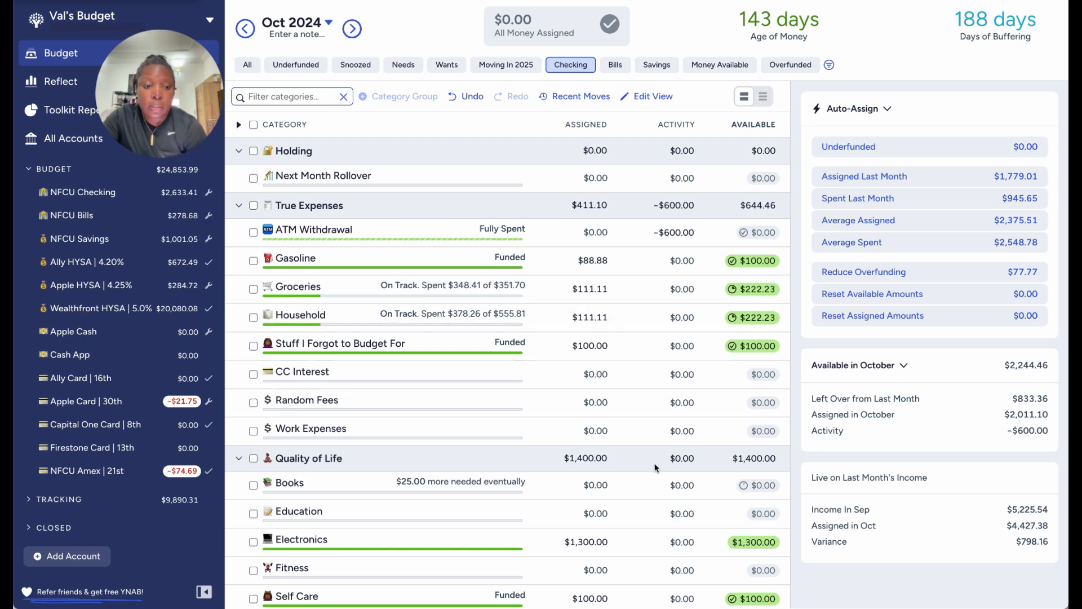
scroll(654, 460, down, 3)
scroll(655, 468, down, 3)
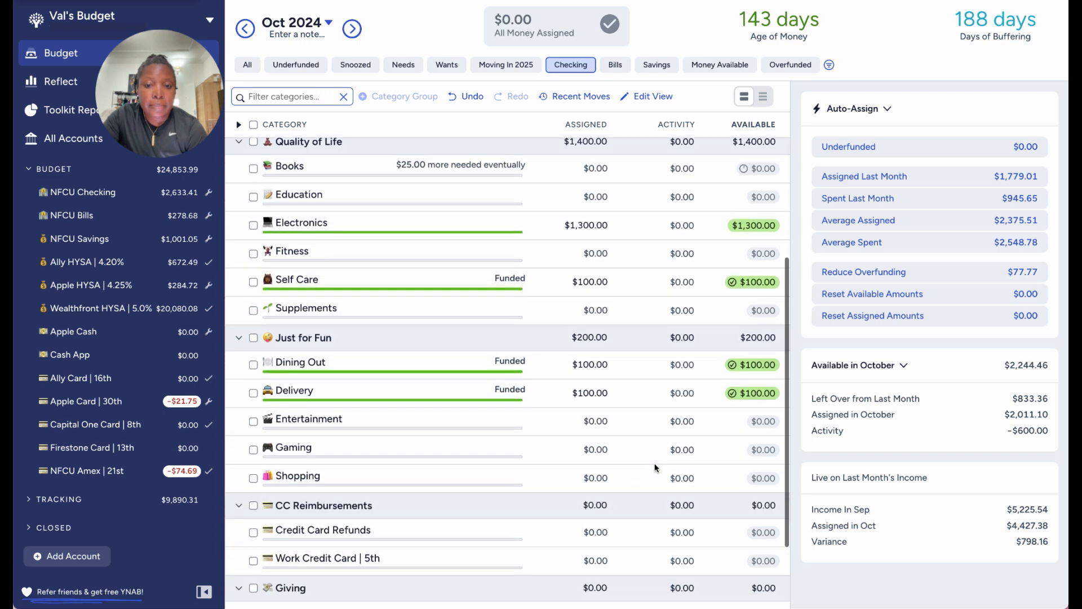
scroll(655, 467, down, 2)
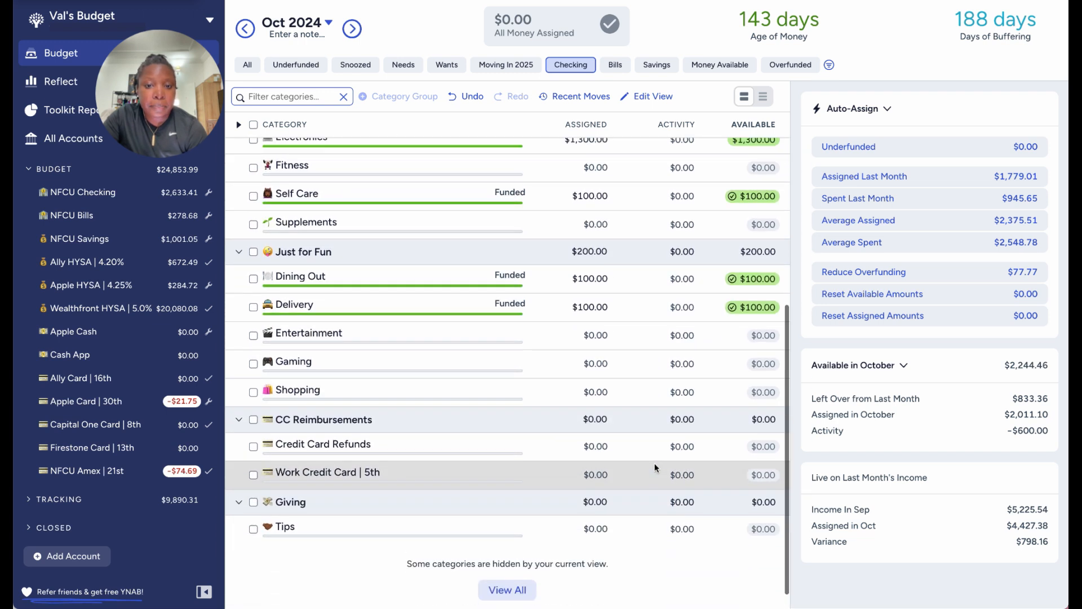
scroll(655, 467, up, 3)
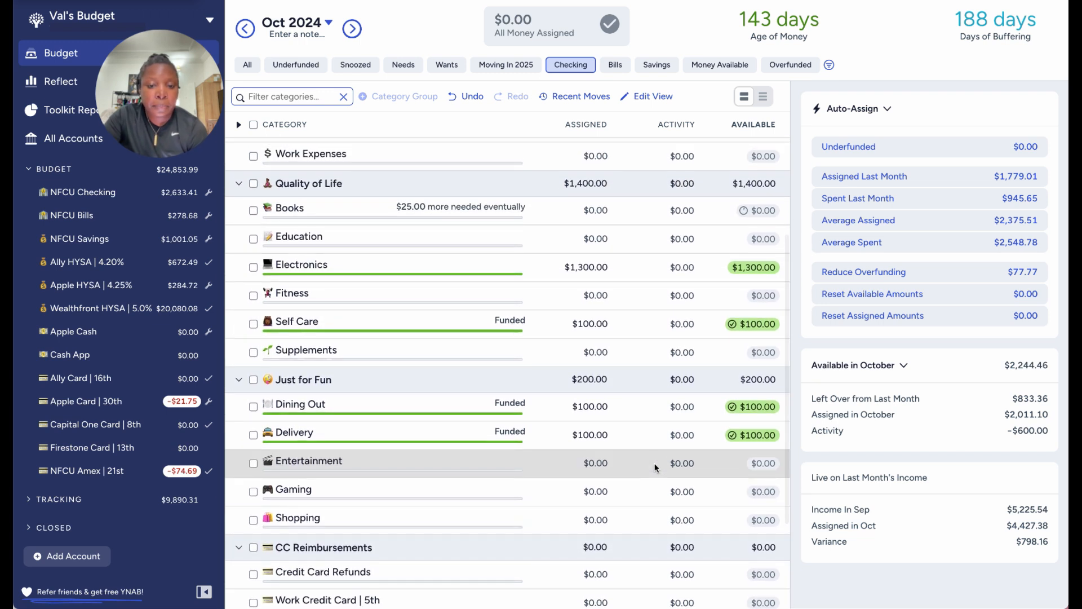
scroll(655, 467, up, 2)
scroll(655, 467, up, 1)
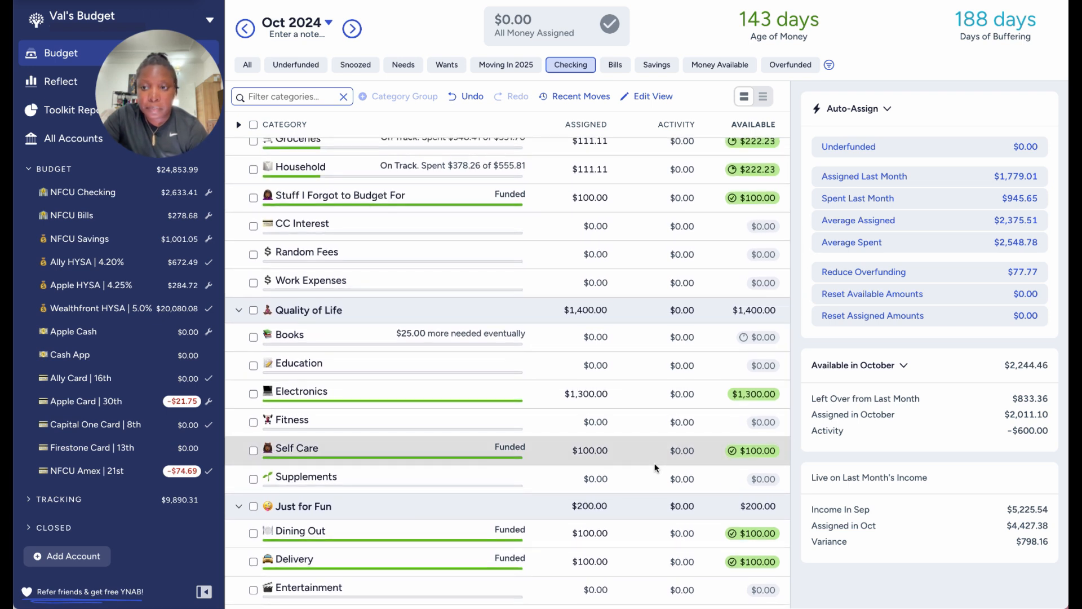
scroll(655, 468, up, 2)
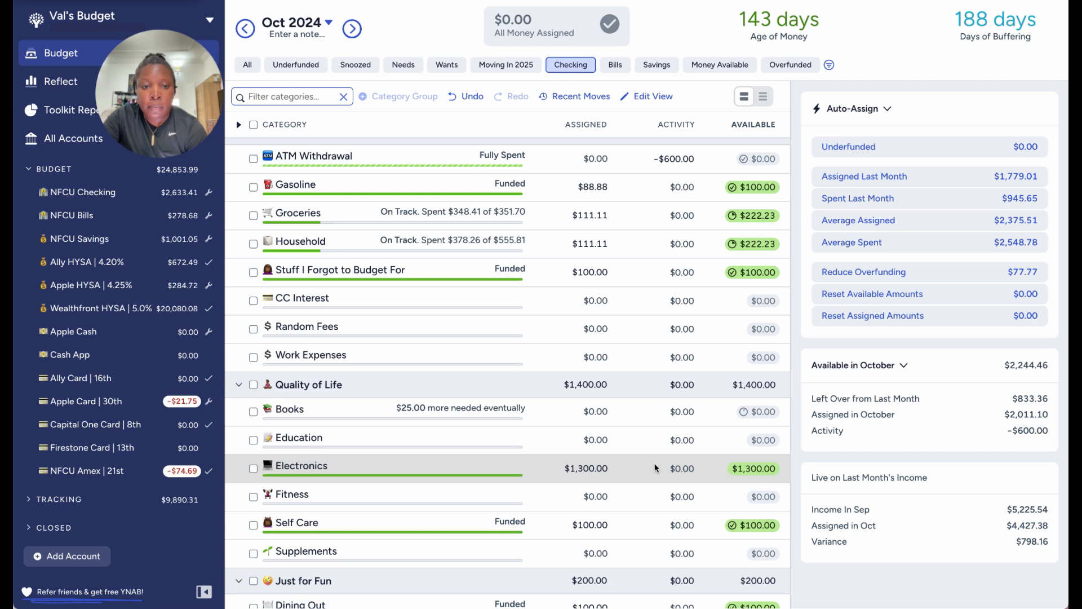
scroll(655, 467, up, 3)
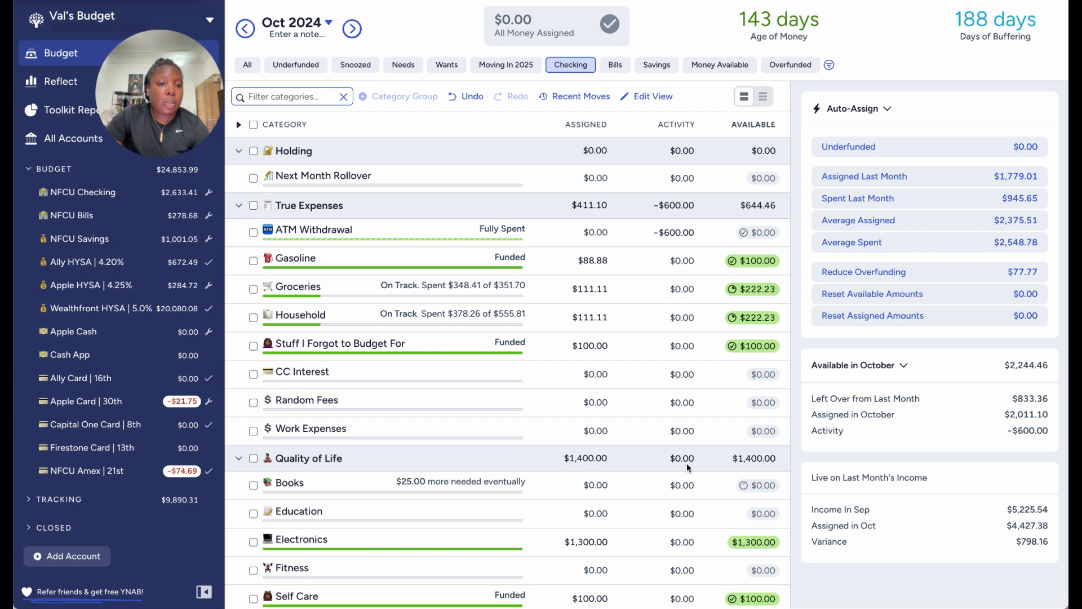
Step through the assigned amounts from Random Fees to Shopping without editing them, and show all budget categories again
click(584, 402)
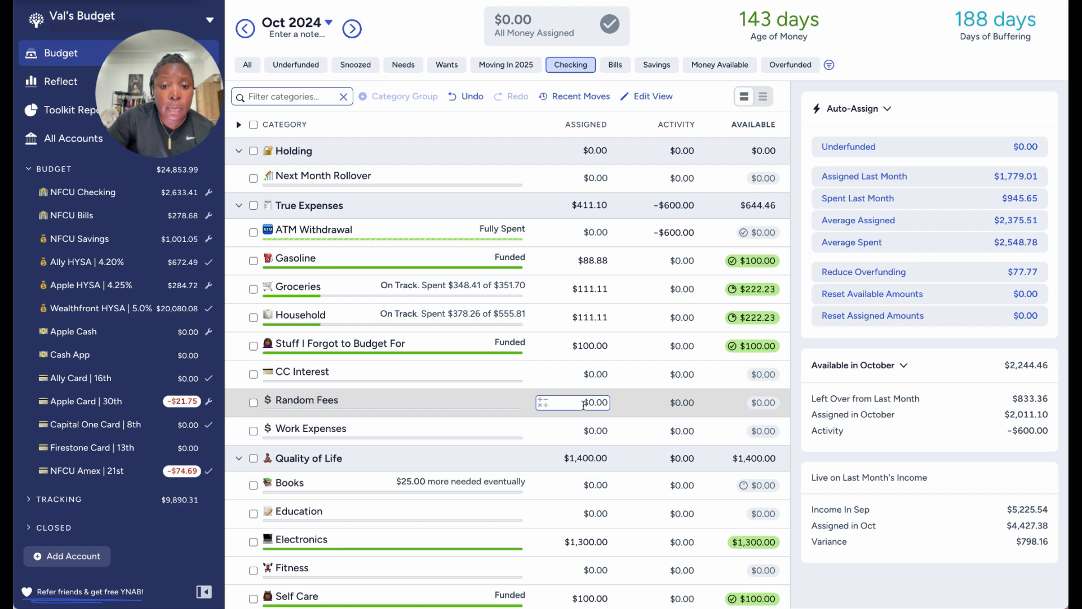
key(Tab)
key(Tab)
key(Tab)
key(Tab)
key(Tab)
key(Tab)
key(Tab)
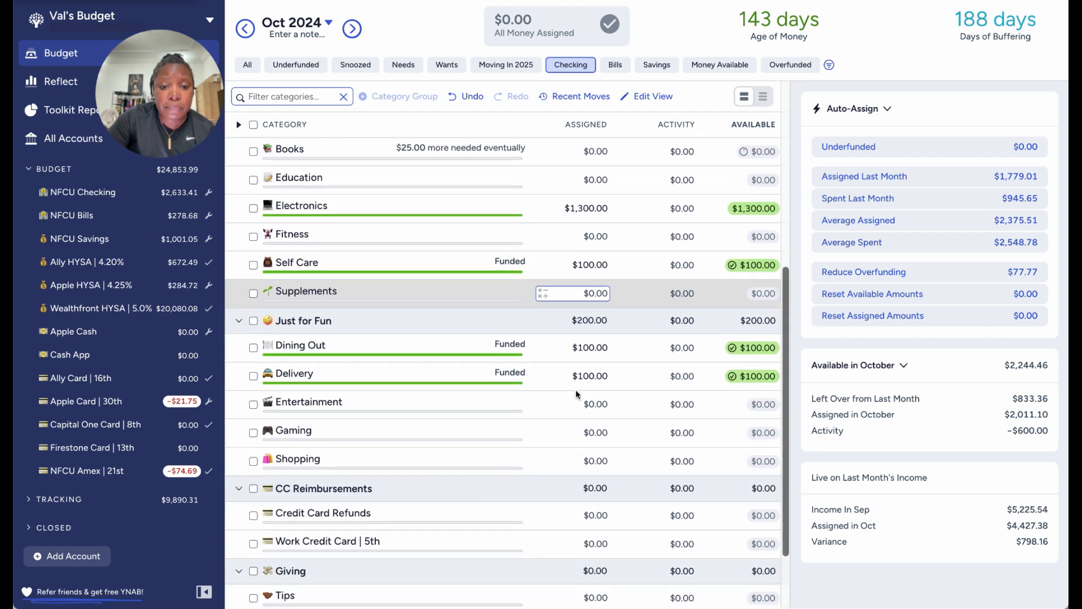
scroll(576, 395, down, 2)
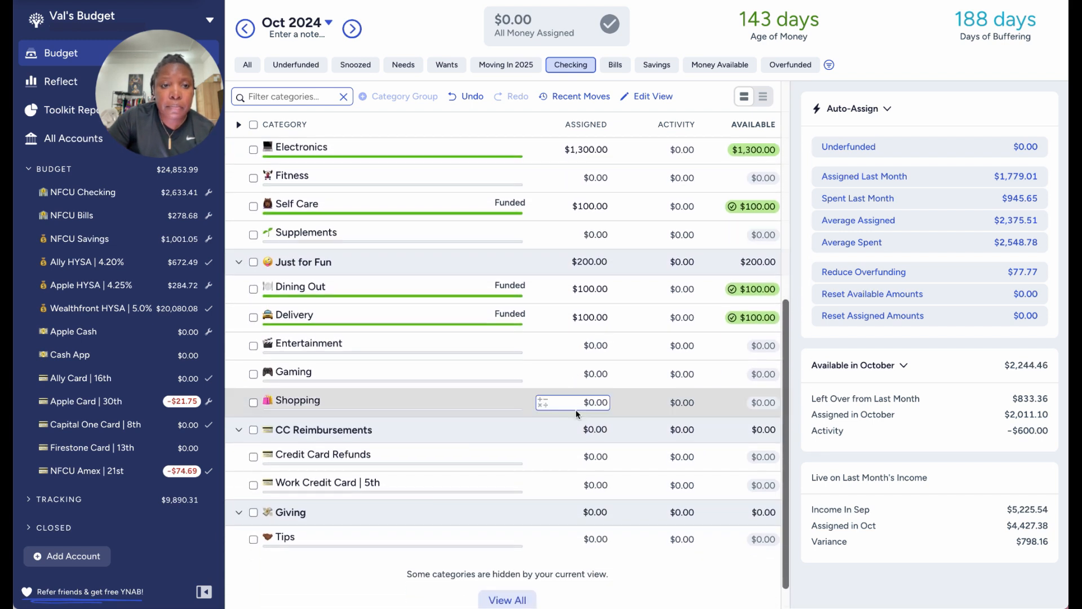
click(246, 66)
Open the Roth TSP tracking account and reconcile it at a current balance of $9,890.31
click(104, 140)
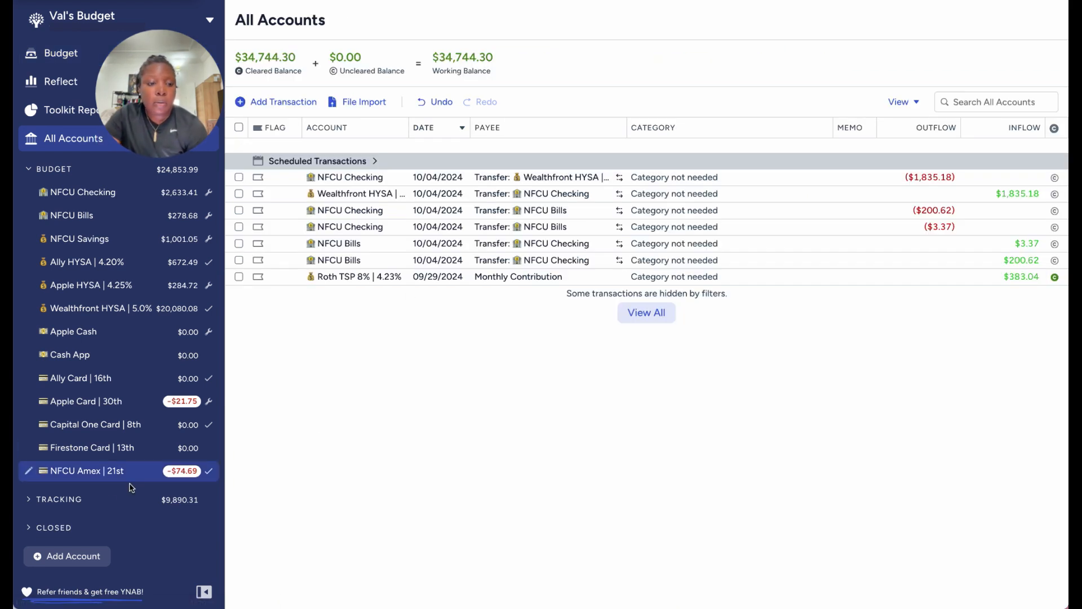
click(32, 503)
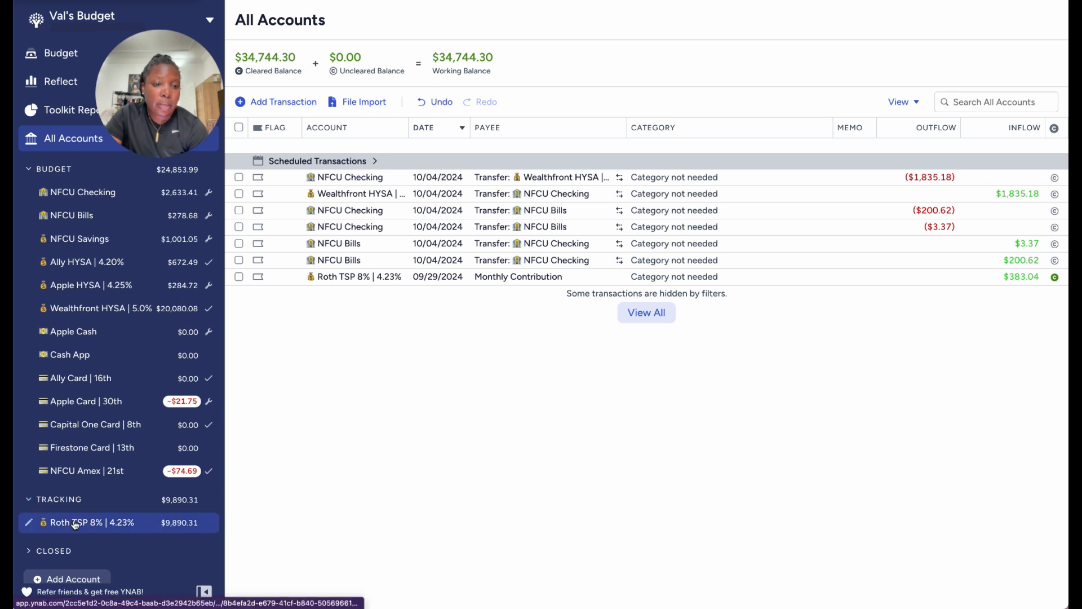
click(72, 522)
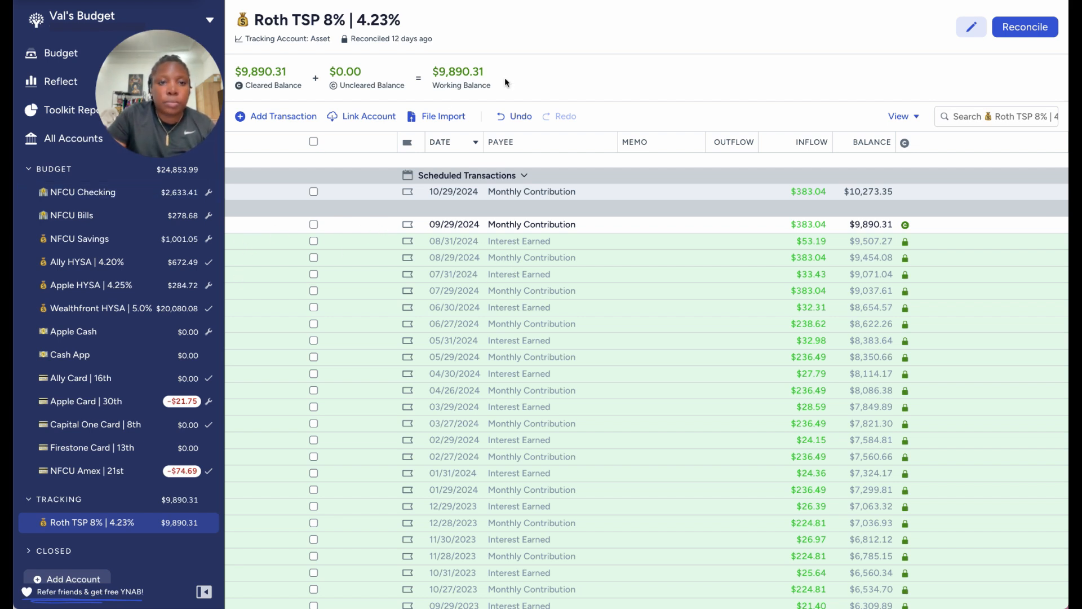
click(1024, 31)
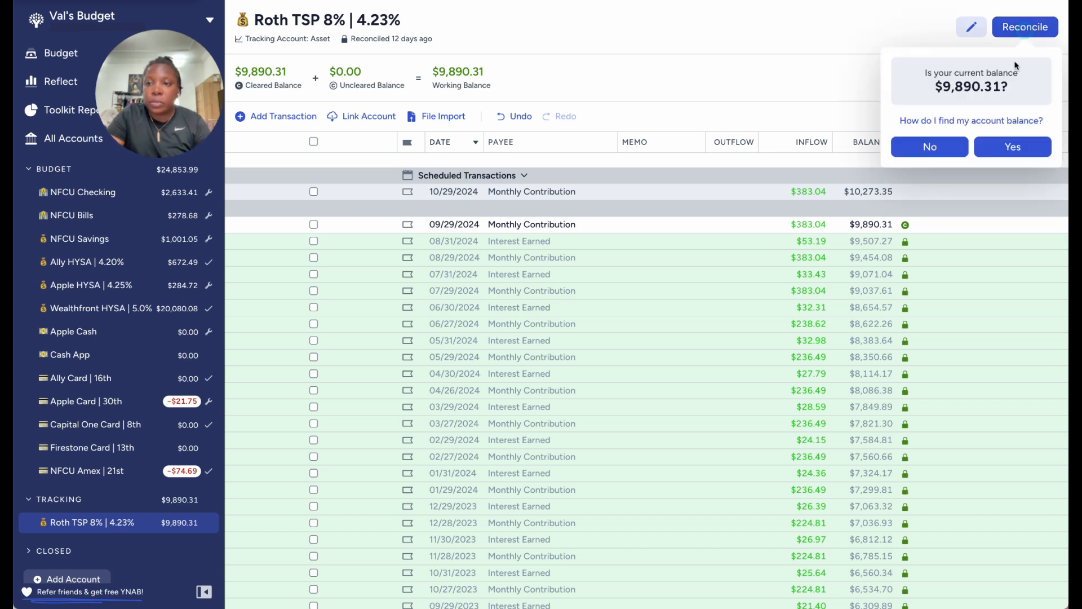
click(1024, 147)
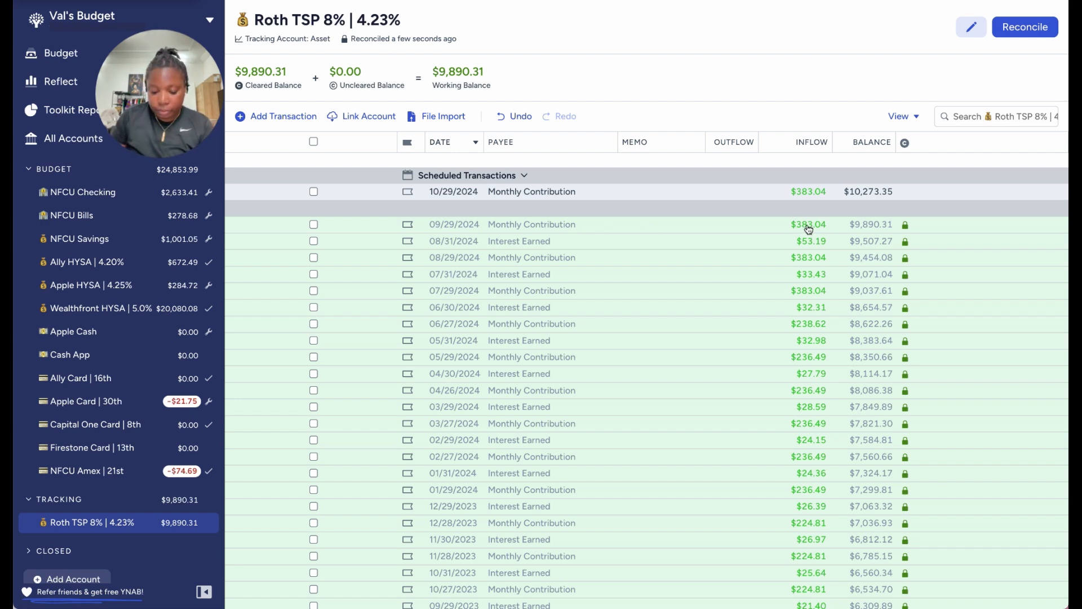
Review the October budget and the outstanding transactions across all accounts, and return to the budget
click(75, 61)
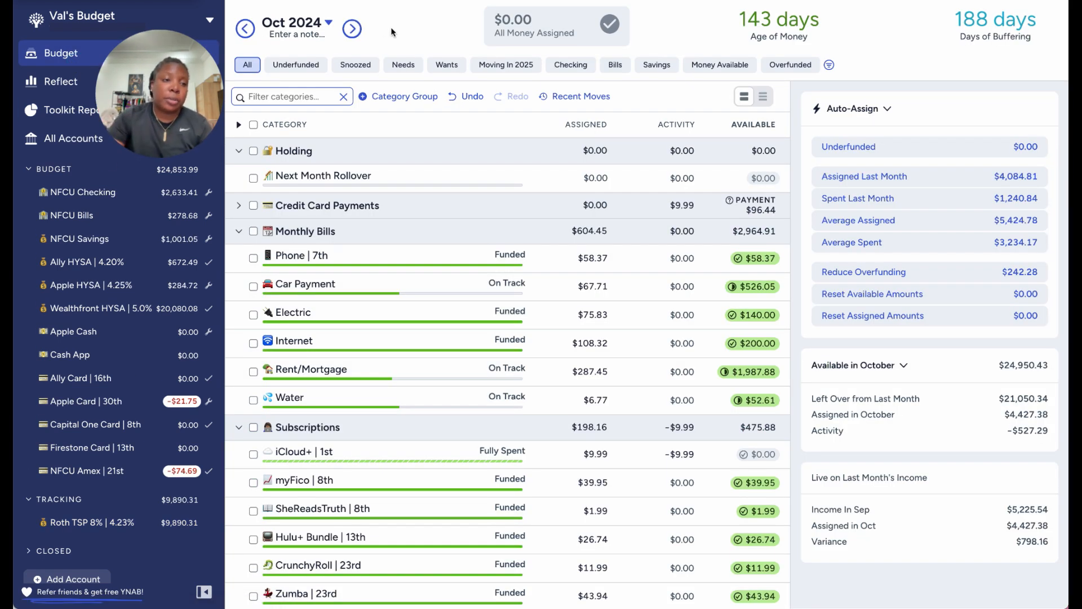
click(74, 138)
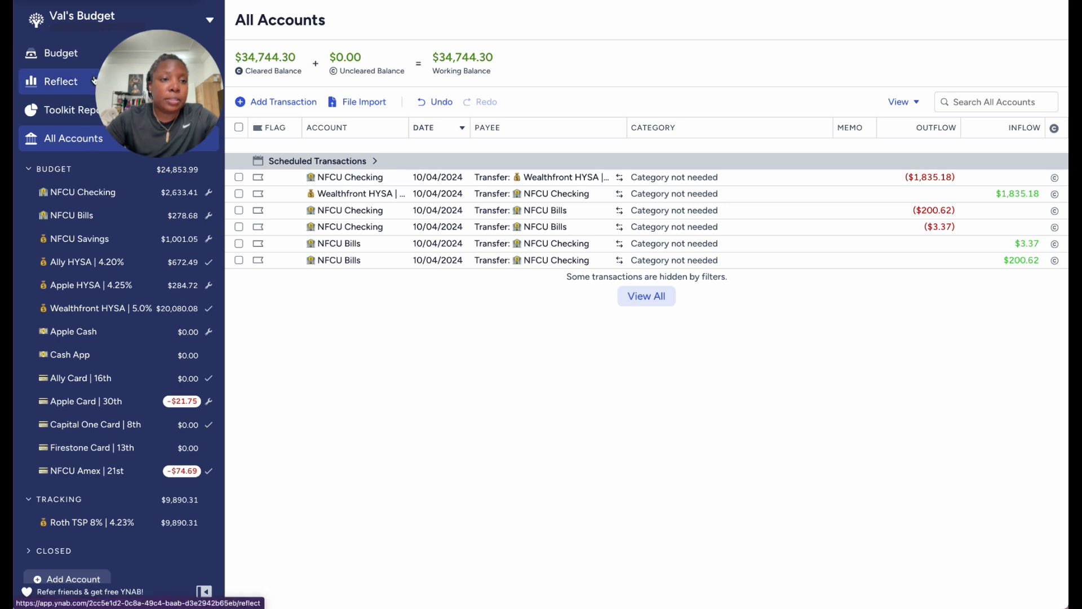
click(95, 53)
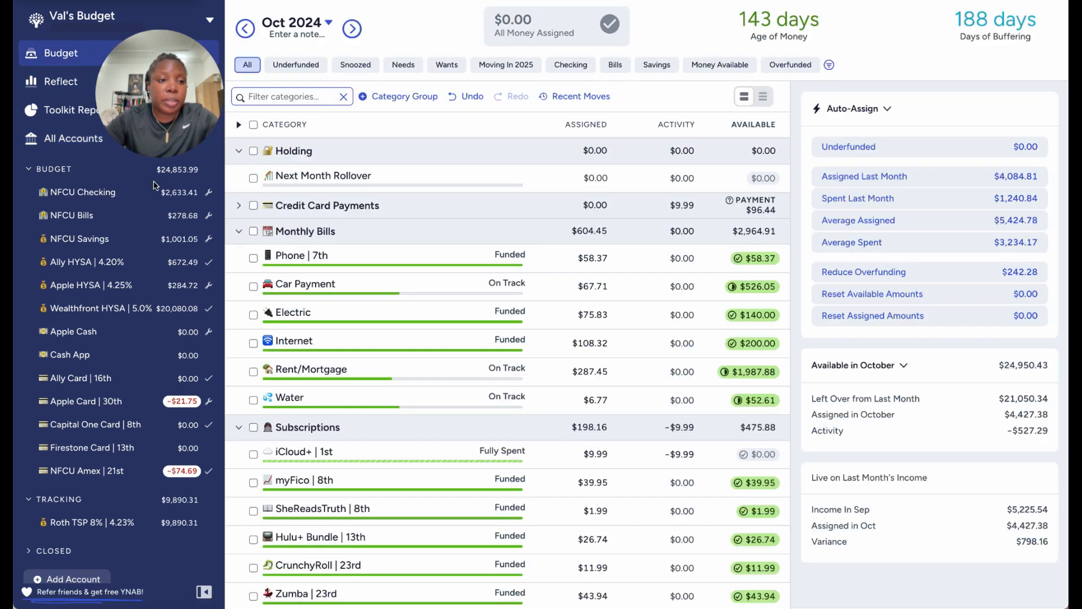
Expand the scheduled transactions in NFCU Checking to review the upcoming paychecks, and collapse them again
click(83, 192)
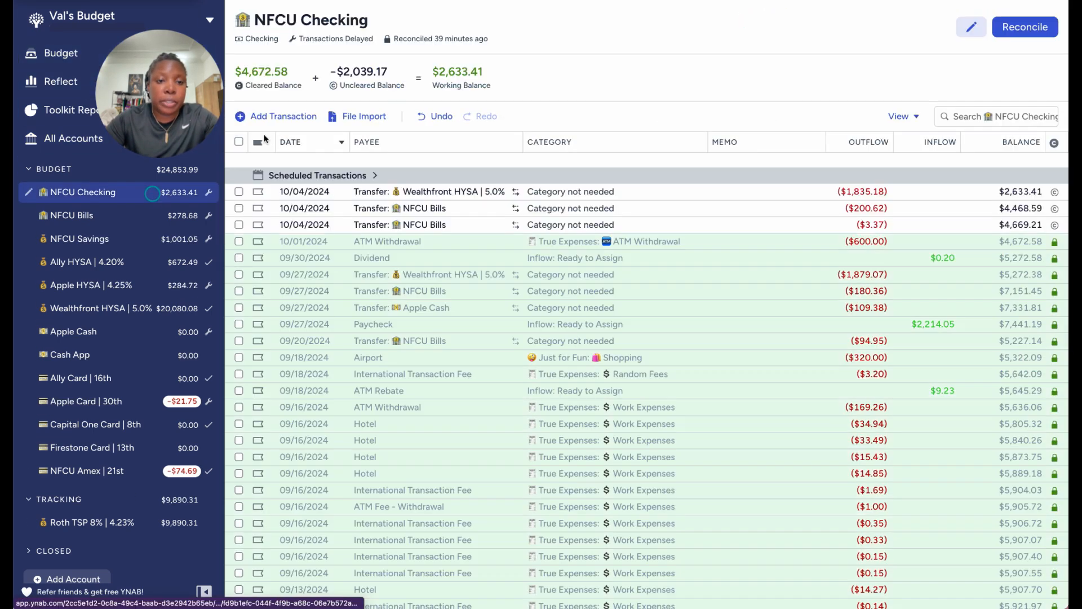
click(374, 176)
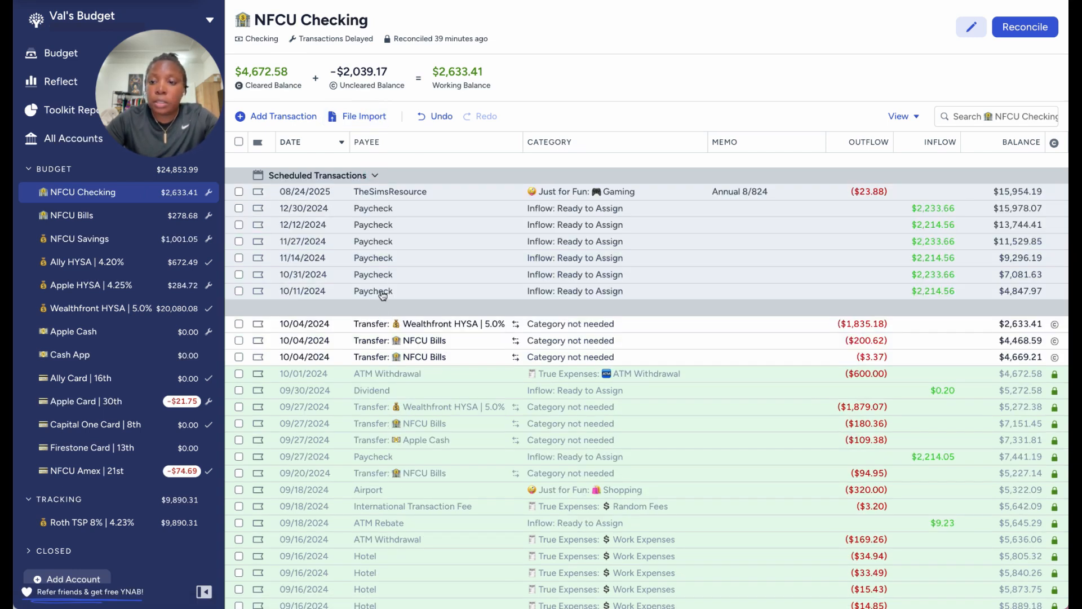
click(374, 177)
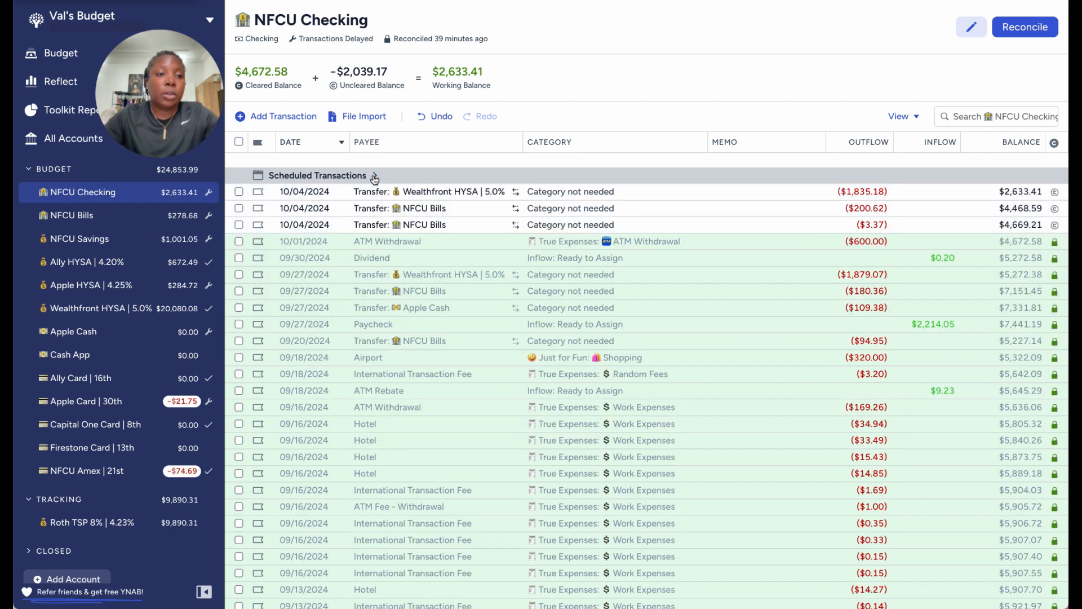
Look ahead at the November 2024 budget's underfunded categories and return to October 2024
click(54, 53)
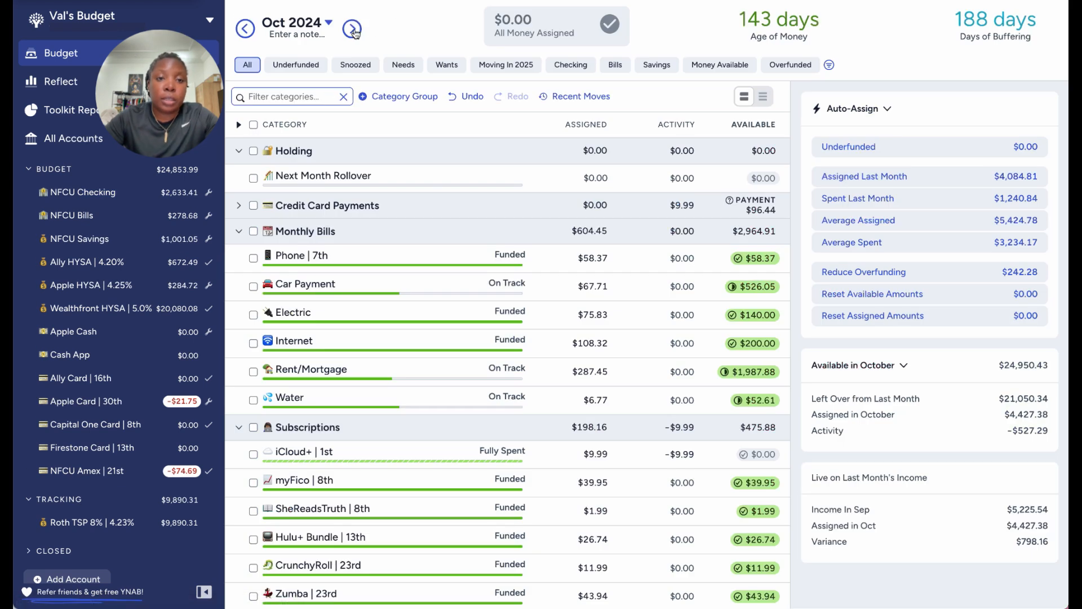
click(353, 28)
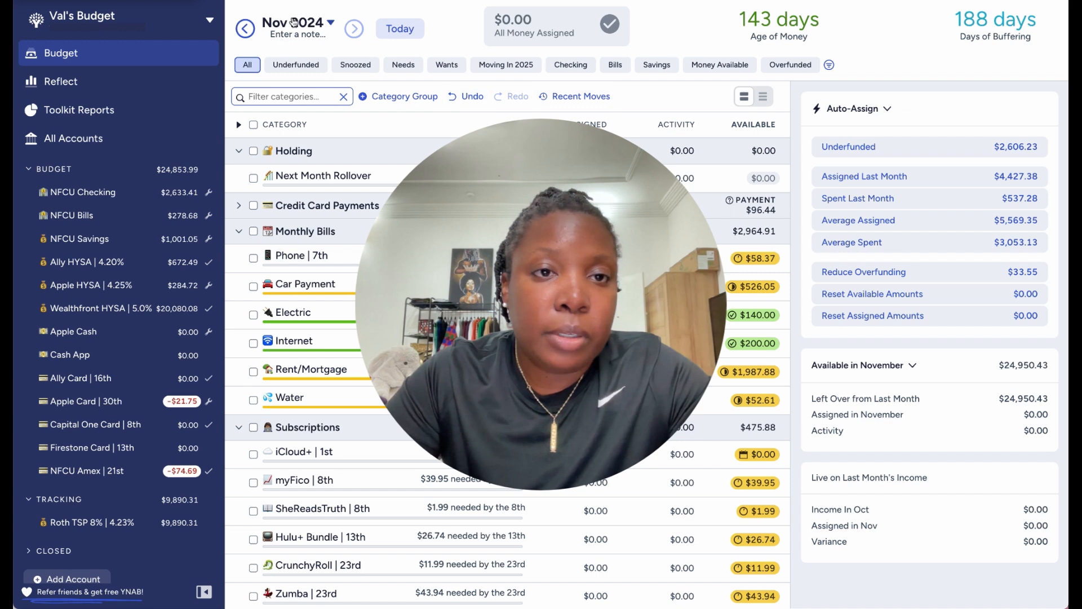
click(246, 29)
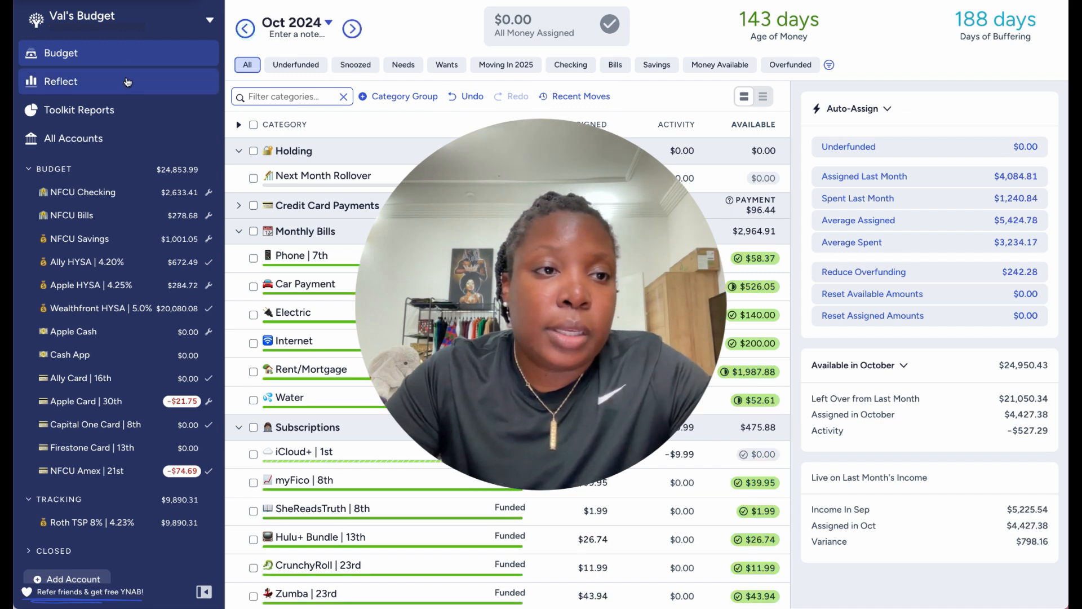